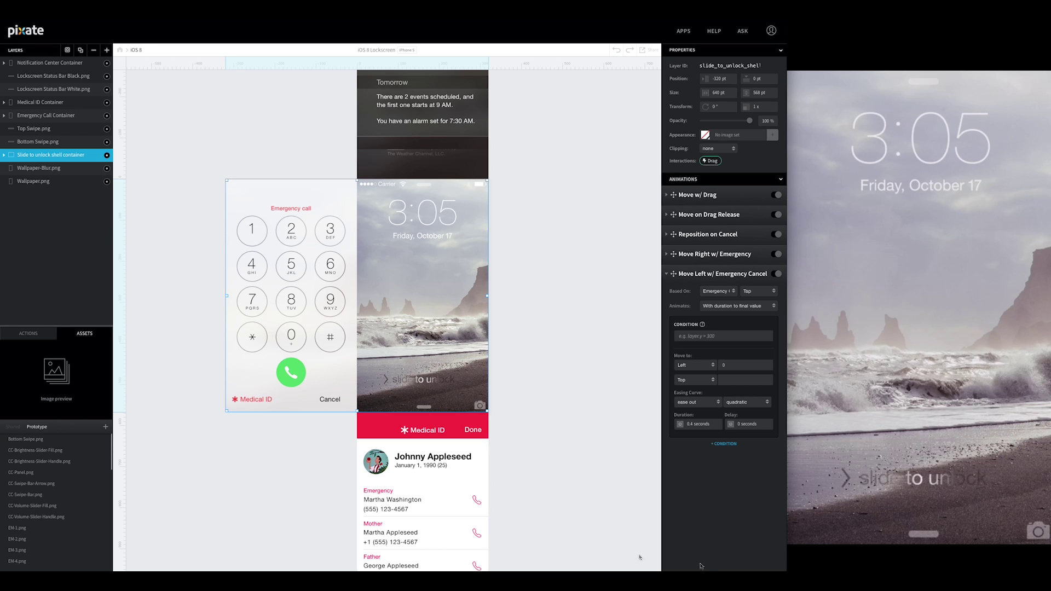
Step: Add a new layer above the Notification Center Container, sized 320 pt wide and 534 pt high
{"action": "left_click", "coordinate": [70, 63]}
{"action": "left_click", "coordinate": [106, 50]}
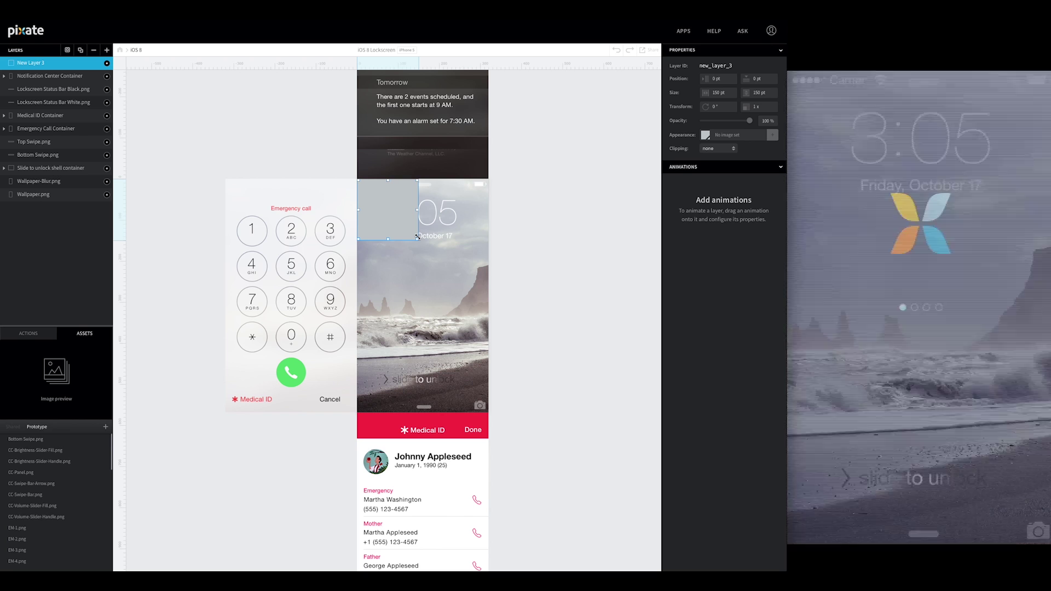
{"action": "left_click_drag", "start_coordinate": [418, 239], "coordinate": [486, 411]}
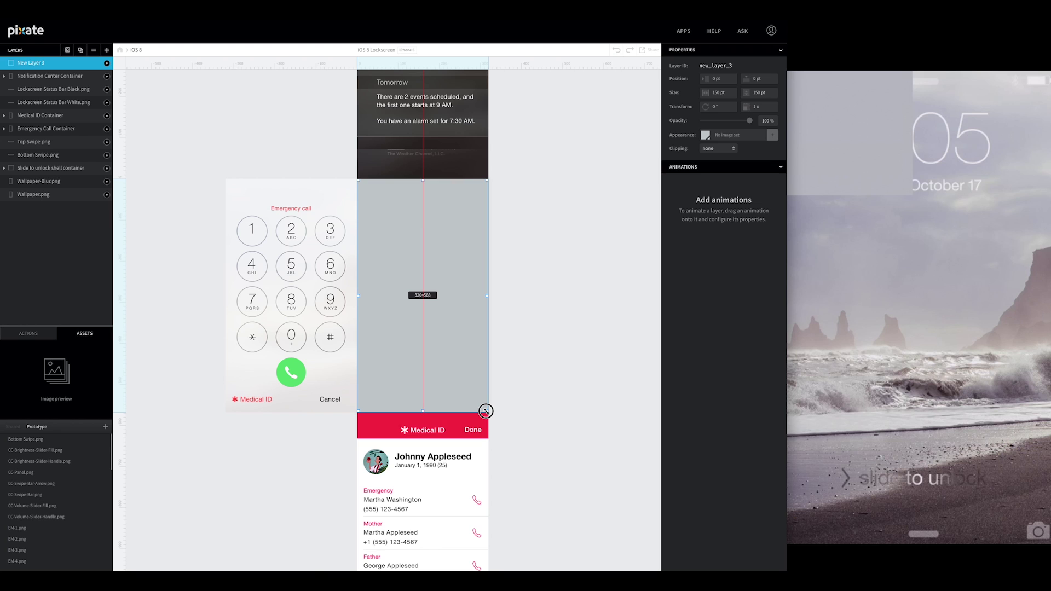
{"action": "left_click_drag", "start_coordinate": [487, 411], "coordinate": [487, 412]}
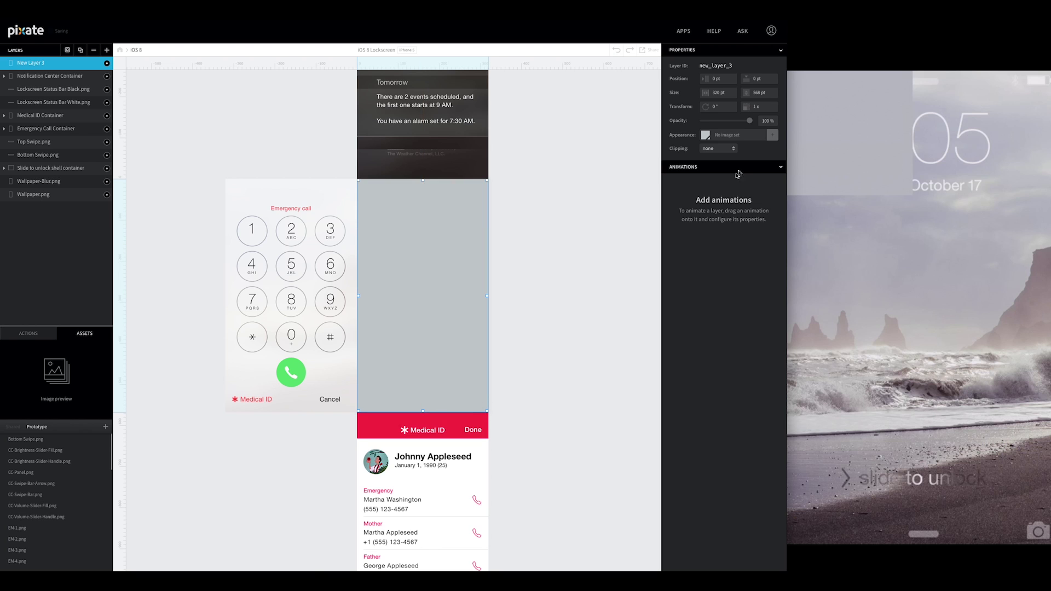
{"action": "left_click", "coordinate": [759, 93]}
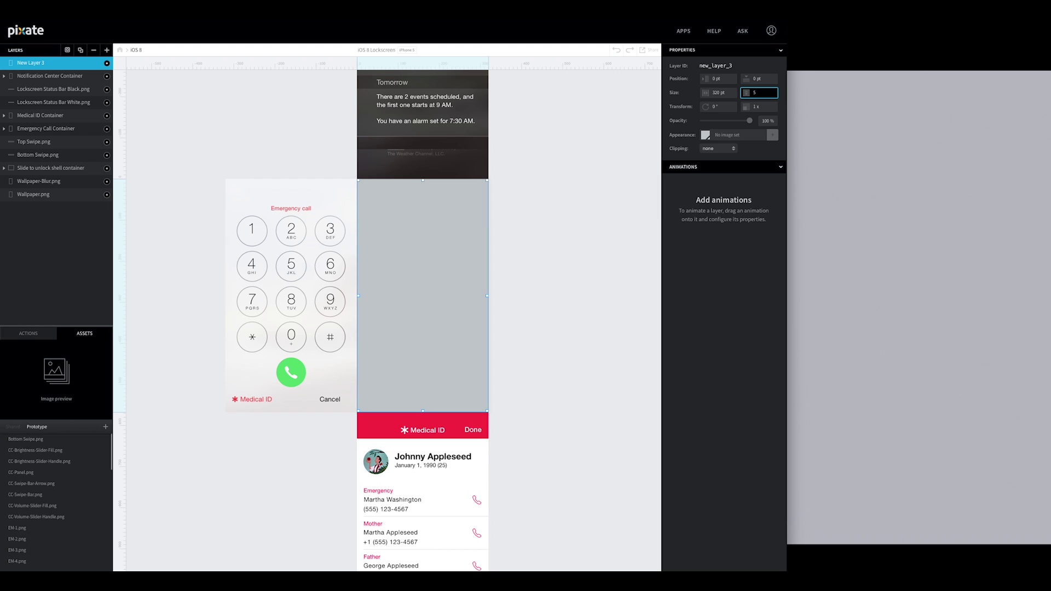
{"action": "key", "text": "Tab"}
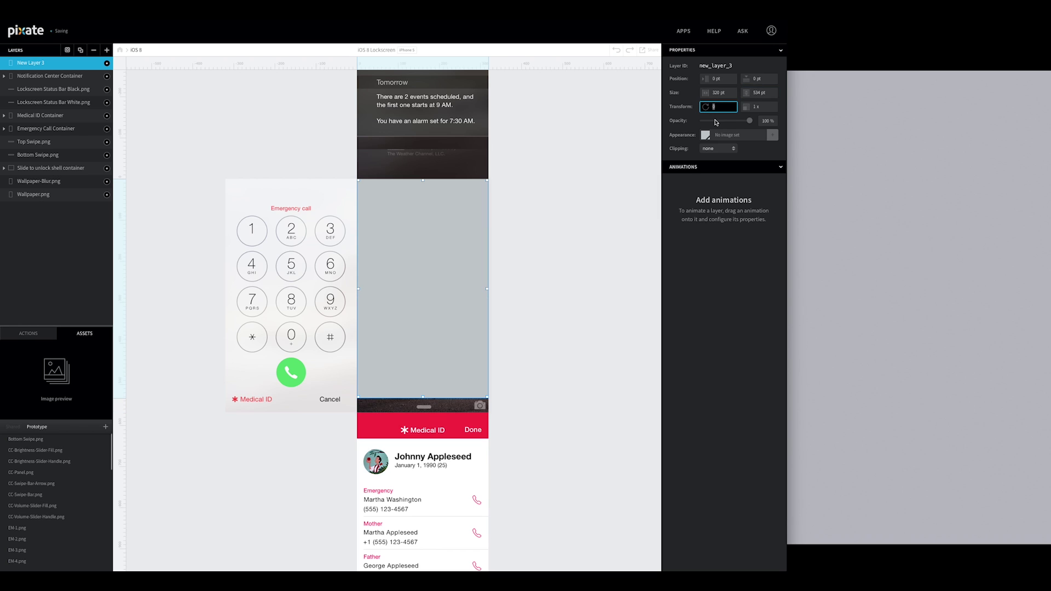
Step: Make the new layer's fill transparent and set its vertical position to 532 pt
{"action": "left_click", "coordinate": [705, 134]}
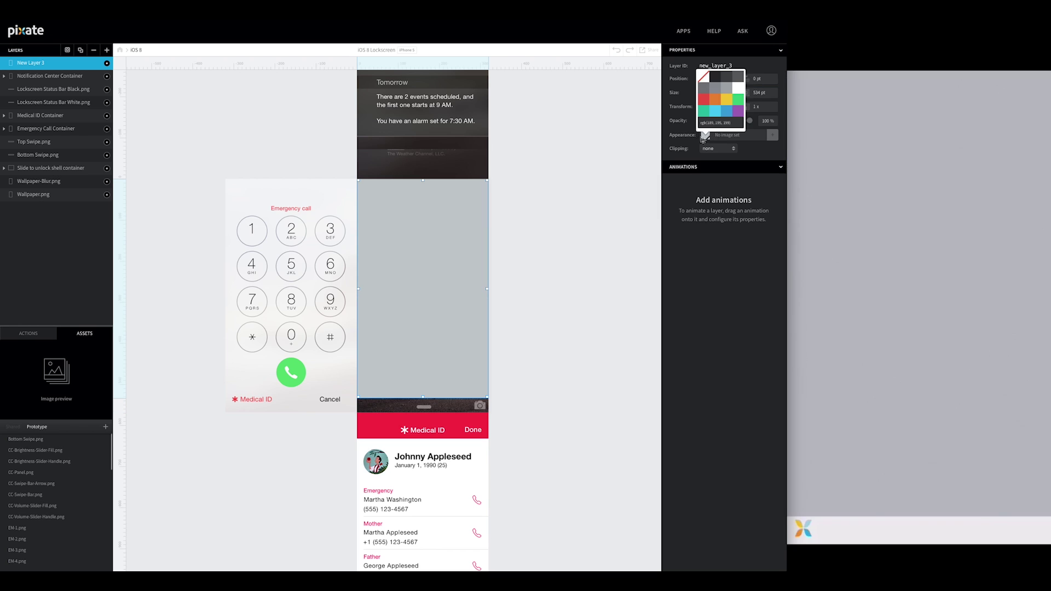
{"action": "left_click", "coordinate": [703, 79]}
{"action": "left_click_drag", "start_coordinate": [431, 266], "coordinate": [433, 464]}
{"action": "left_click", "coordinate": [759, 79]}
{"action": "type", "text": "53"}
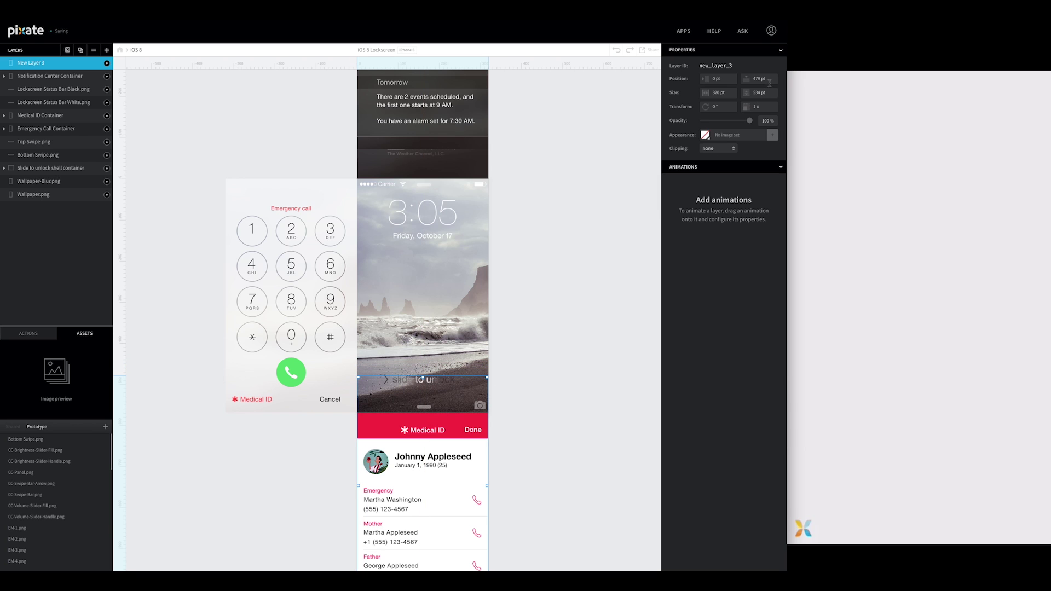
{"action": "type", "text": "2"}
{"action": "key", "text": "Tab"}
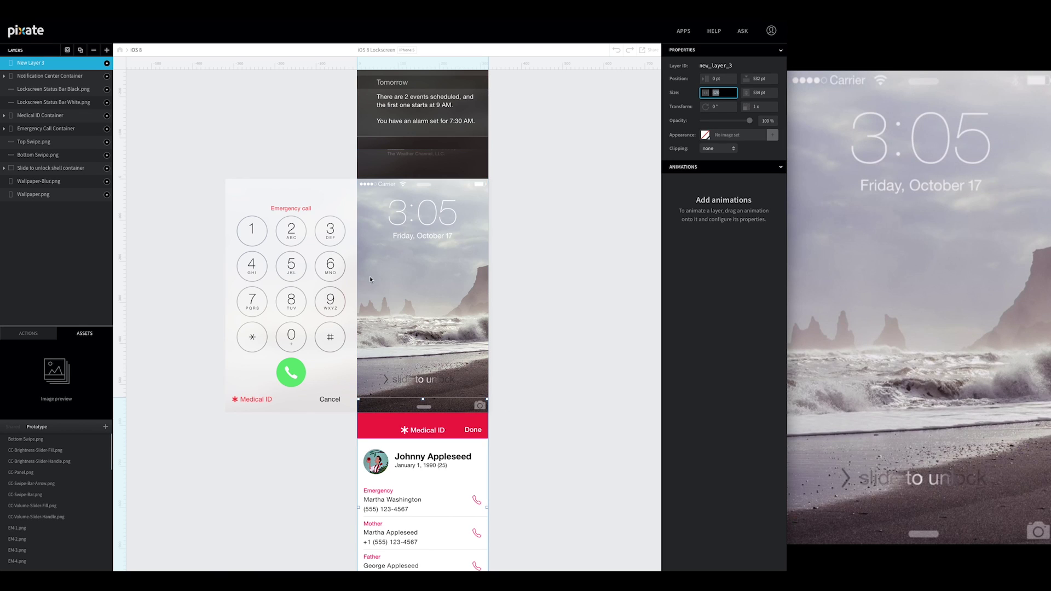
Step: Rename the new layer as Control Center Container
{"action": "double_click", "coordinate": [24, 64]}
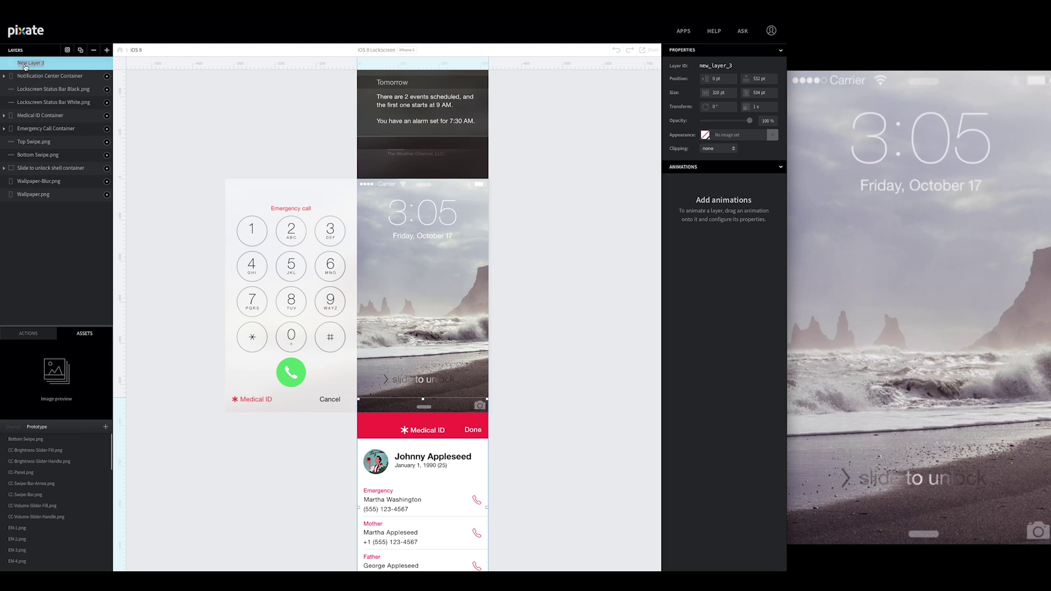
{"action": "type", "text": "q"}
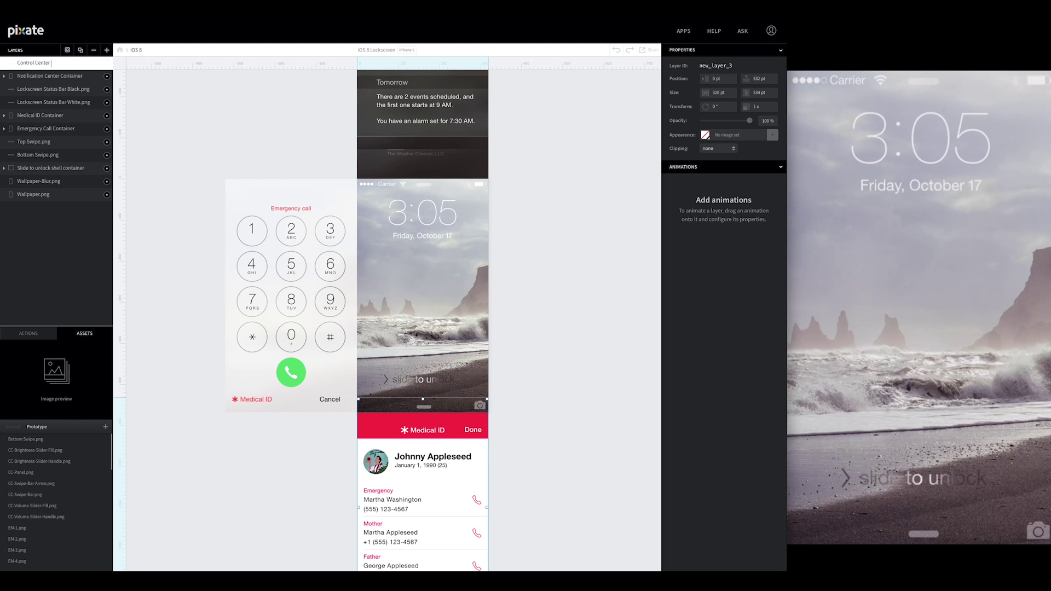
{"action": "type", "text": "ontrol Center Container"}
{"action": "key", "text": "Return"}
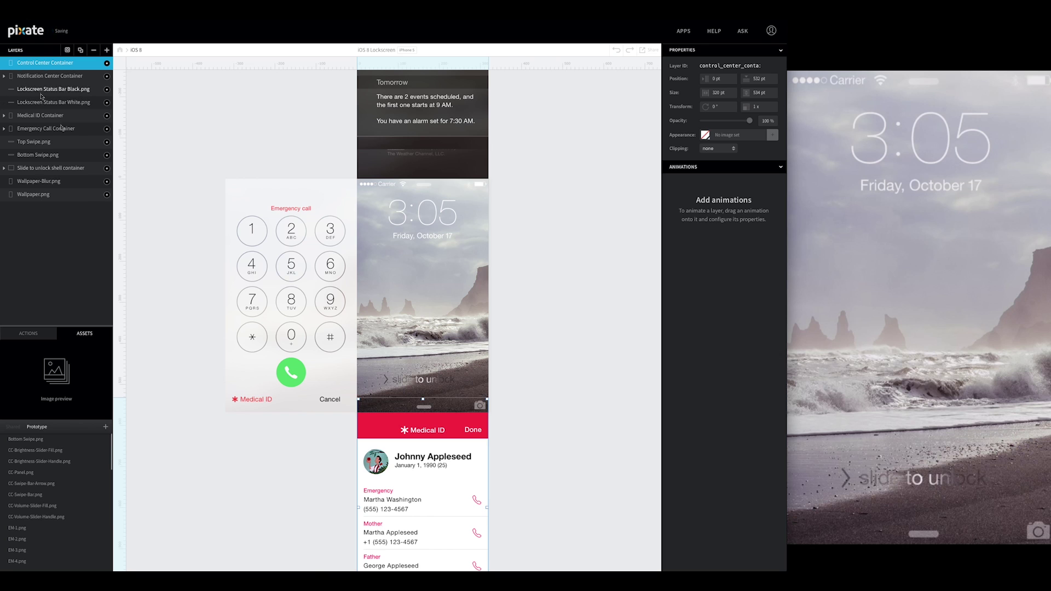
Step: Add a Drag interaction to the Control Center Container and restrict its movement to vertical
{"action": "left_click", "coordinate": [27, 333]}
{"action": "left_click_drag", "start_coordinate": [19, 365], "coordinate": [40, 63]}
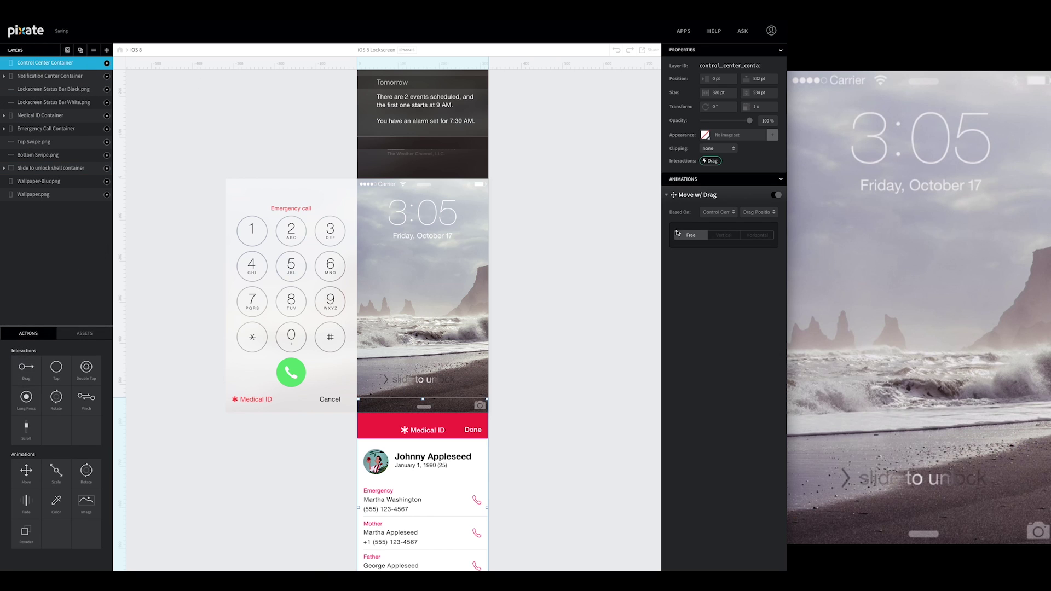
{"action": "left_click", "coordinate": [725, 236]}
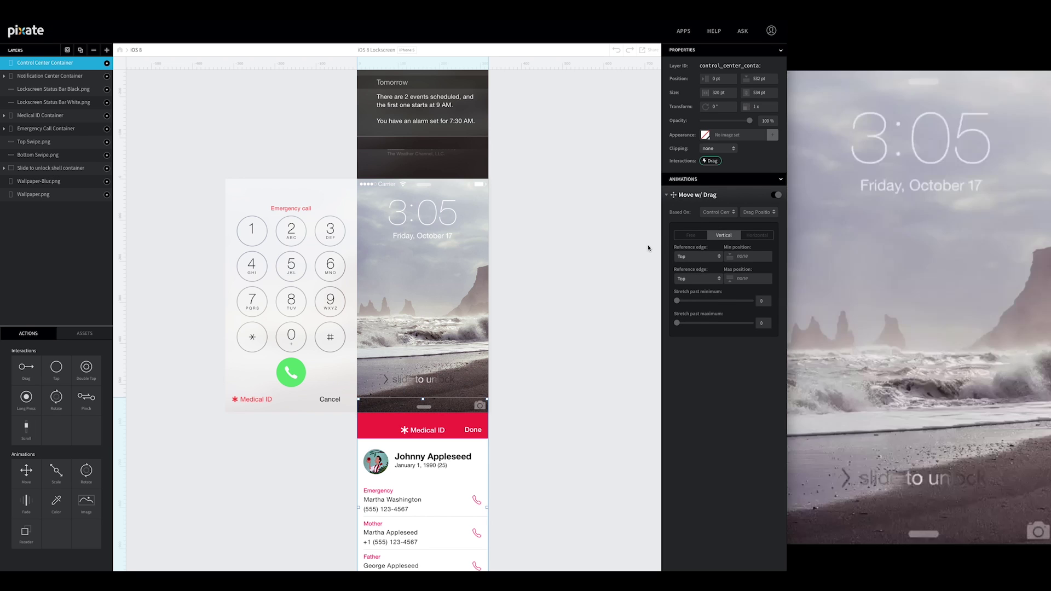
Step: Add a Move animation to the Control Center Container and name it Move Up on Drag Release
{"action": "left_click_drag", "start_coordinate": [29, 478], "coordinate": [53, 62]}
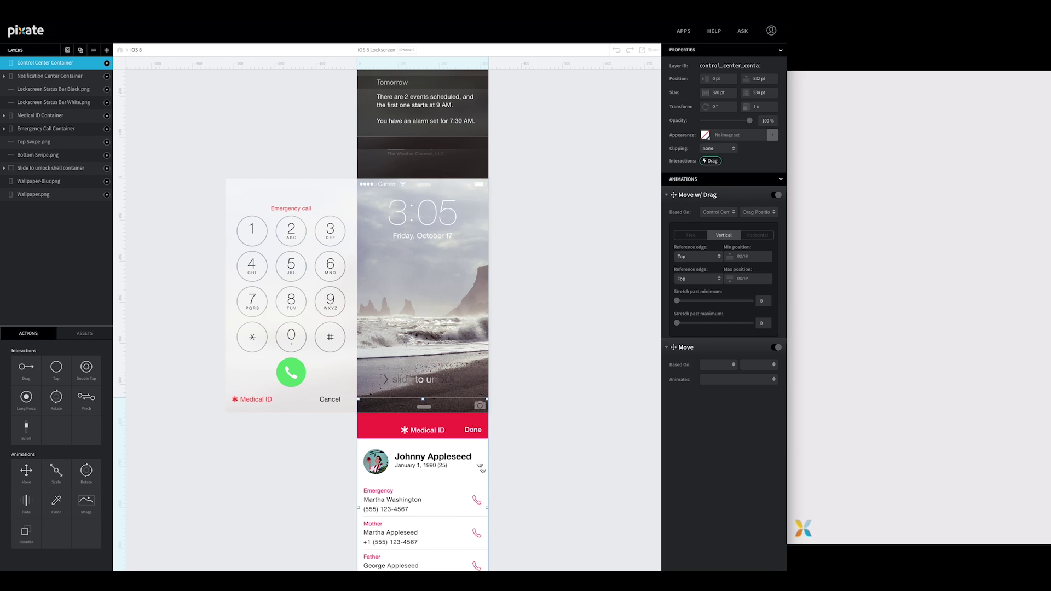
{"action": "double_click", "coordinate": [686, 348]}
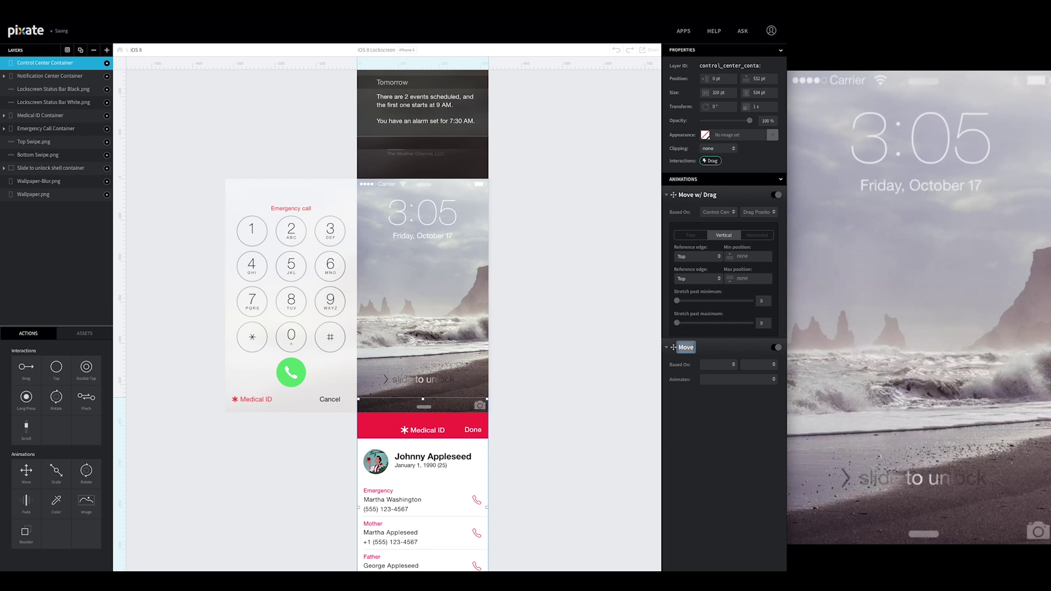
{"action": "key", "text": "Right"}
{"action": "type", "text": "Up on Drag"}
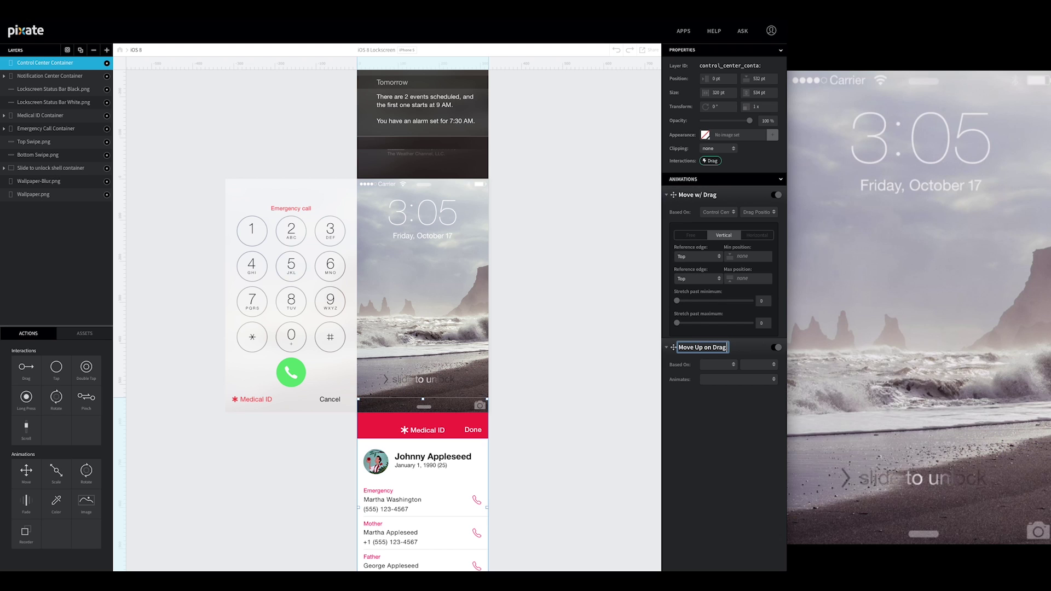
{"action": "type", "text": " Release"}
{"action": "key", "text": "Return"}
Step: Base the new Move animation on the Control Center Container's Drag Release, animating with duration to final value and moving Top to 130
{"action": "left_click", "coordinate": [725, 366]}
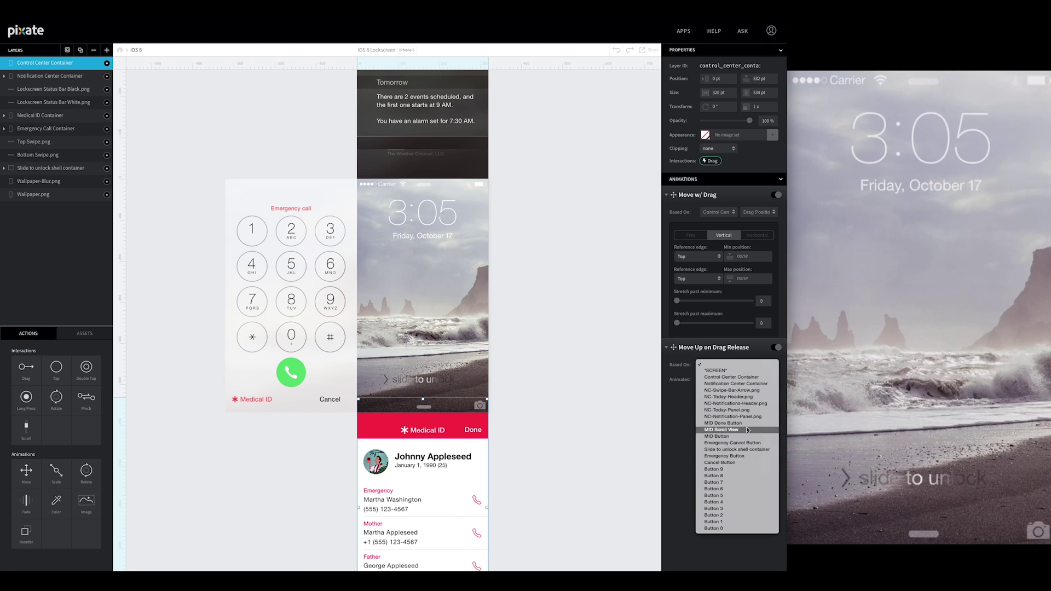
{"action": "left_click", "coordinate": [717, 378]}
{"action": "left_click", "coordinate": [759, 365]}
{"action": "left_click", "coordinate": [759, 378]}
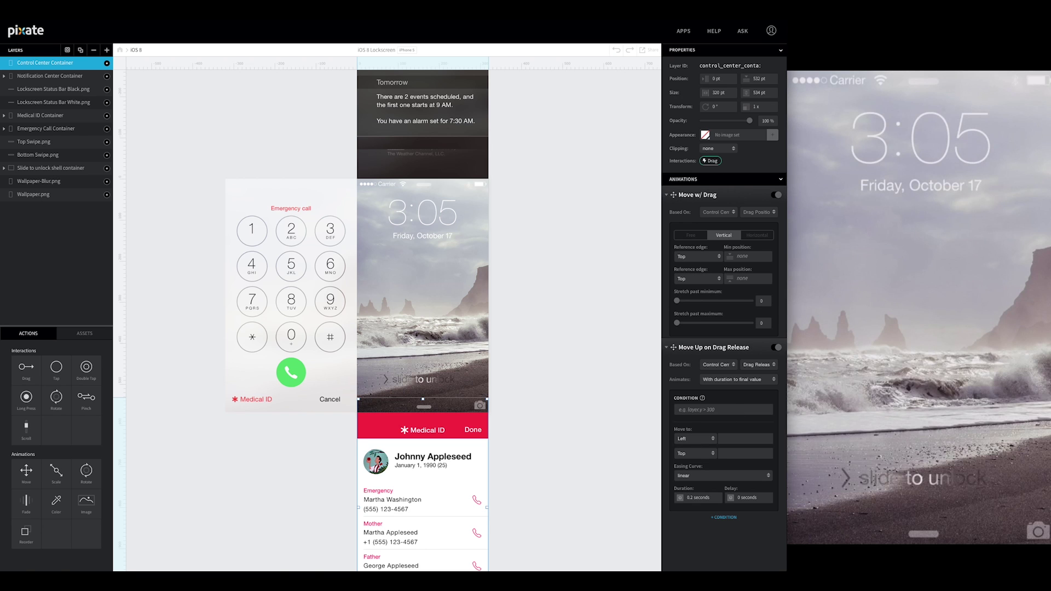
{"action": "left_click", "coordinate": [748, 456]}
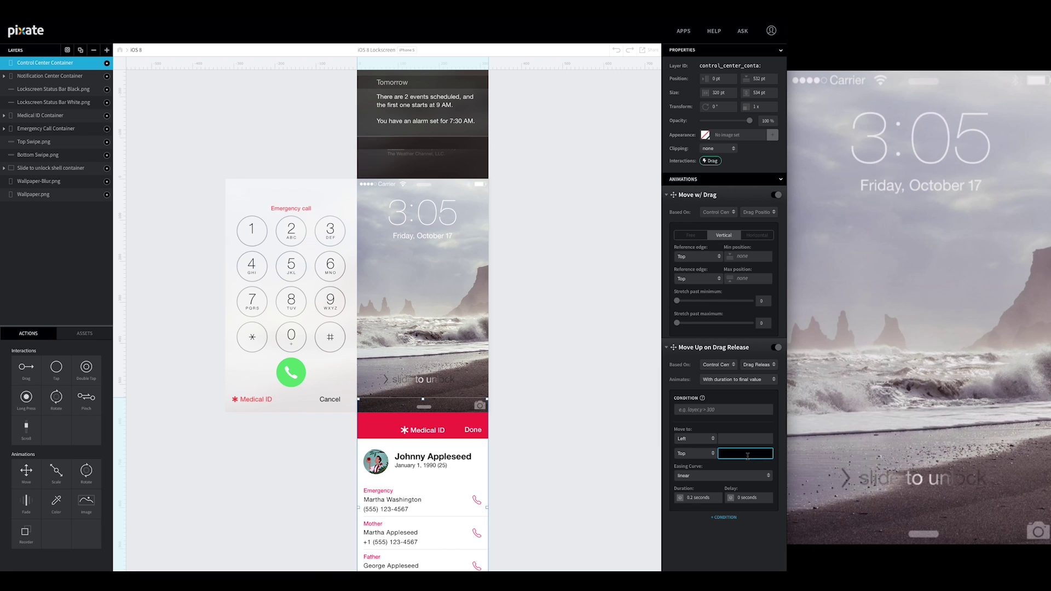
{"action": "key", "text": "Return"}
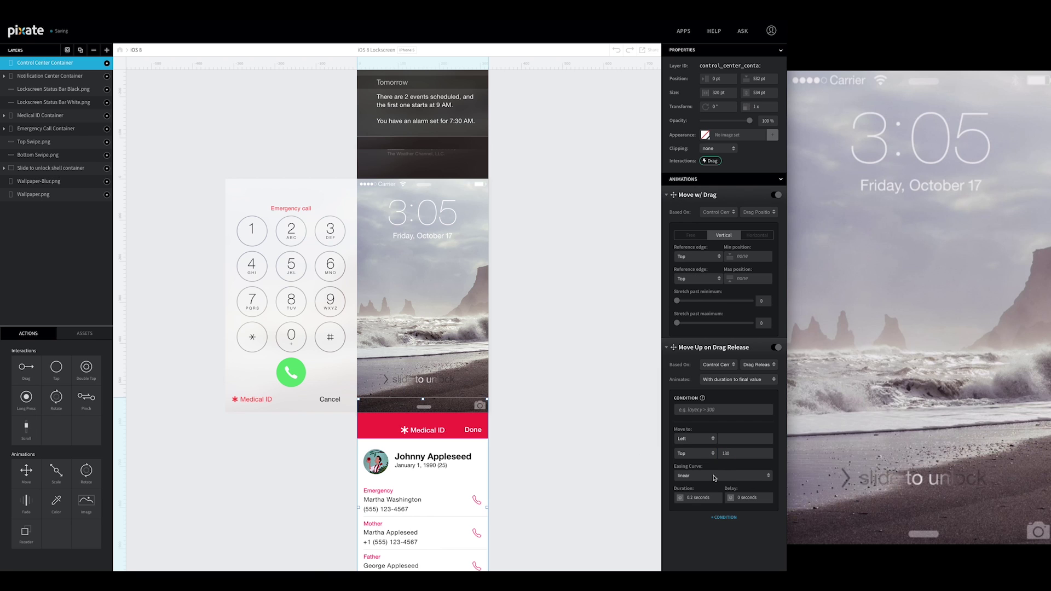
Step: Give the Move Up on Drag Release animation a spring easing curve with friction 40 and tension 400
{"action": "left_click", "coordinate": [714, 478]}
{"action": "left_click", "coordinate": [703, 499]}
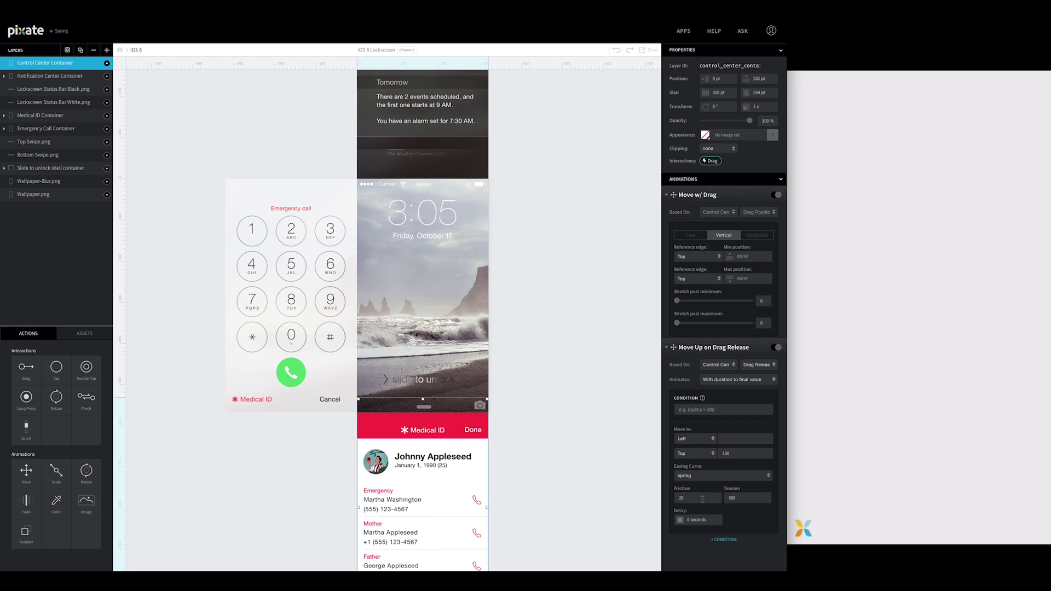
{"action": "double_click", "coordinate": [703, 499]}
{"action": "type", "text": "40"}
{"action": "key", "text": "Tab"}
{"action": "type", "text": "400"}
{"action": "key", "text": "Tab"}
{"action": "key", "text": "Tab"}
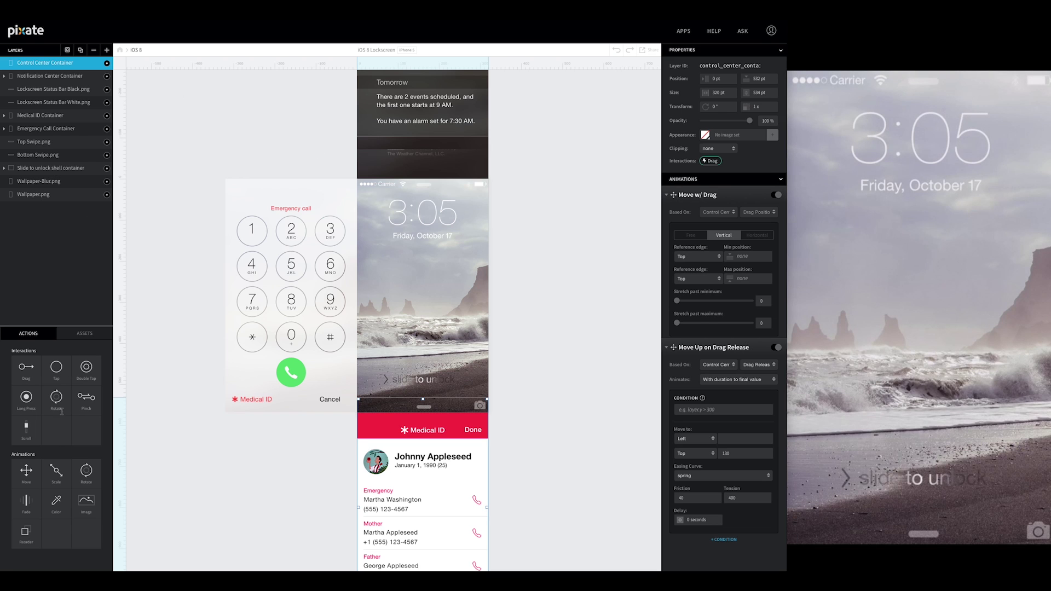
Step: Place the CC-Panel.png asset on the canvas over the area below the lockscreen
{"action": "left_click", "coordinate": [85, 333]}
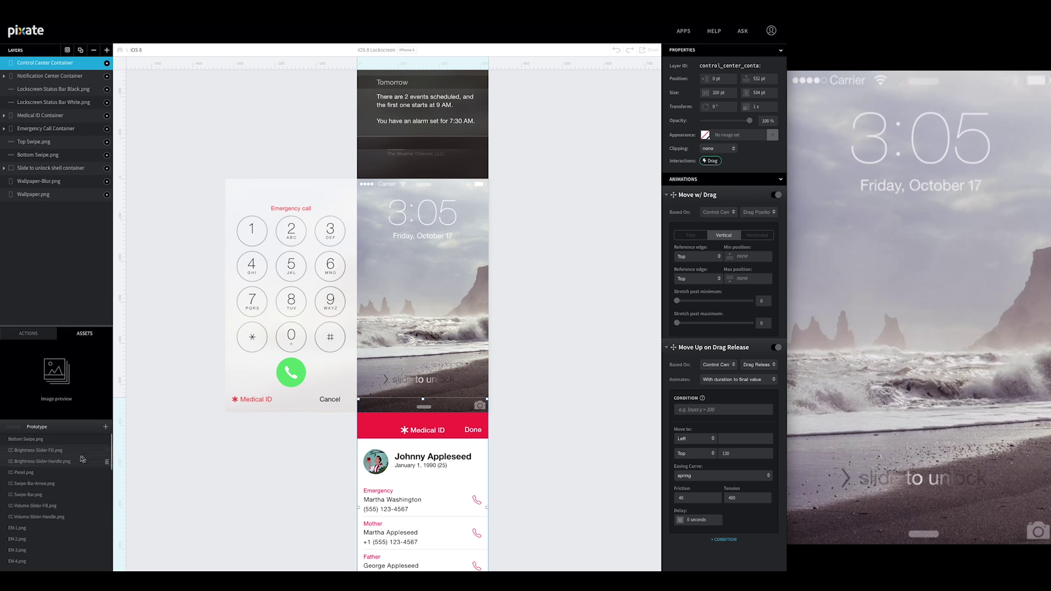
{"action": "scroll", "coordinate": [60, 462], "scroll_direction": "down", "scroll_amount": 1}
{"action": "left_click_drag", "start_coordinate": [22, 467], "coordinate": [379, 423]}
{"action": "scroll", "coordinate": [321, 426], "scroll_direction": "down", "scroll_amount": 3}
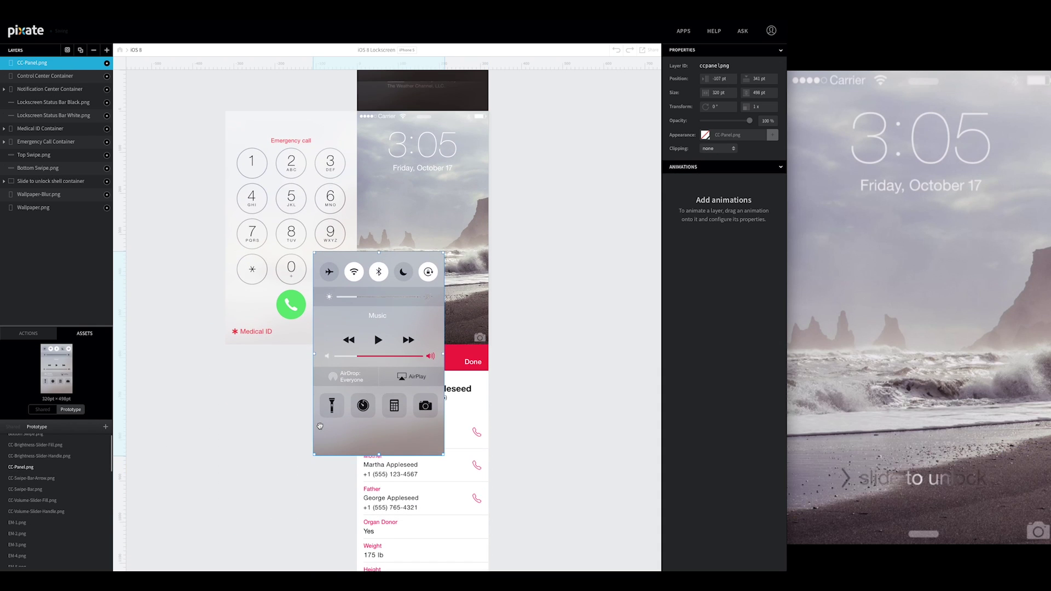
{"action": "left_click_drag", "start_coordinate": [356, 337], "coordinate": [397, 405]}
Step: Nest CC-Panel.png inside the Control Center Container and position it at 0 pt, 36 pt, directly below the lockscreen
{"action": "left_click_drag", "start_coordinate": [33, 69], "coordinate": [54, 78]}
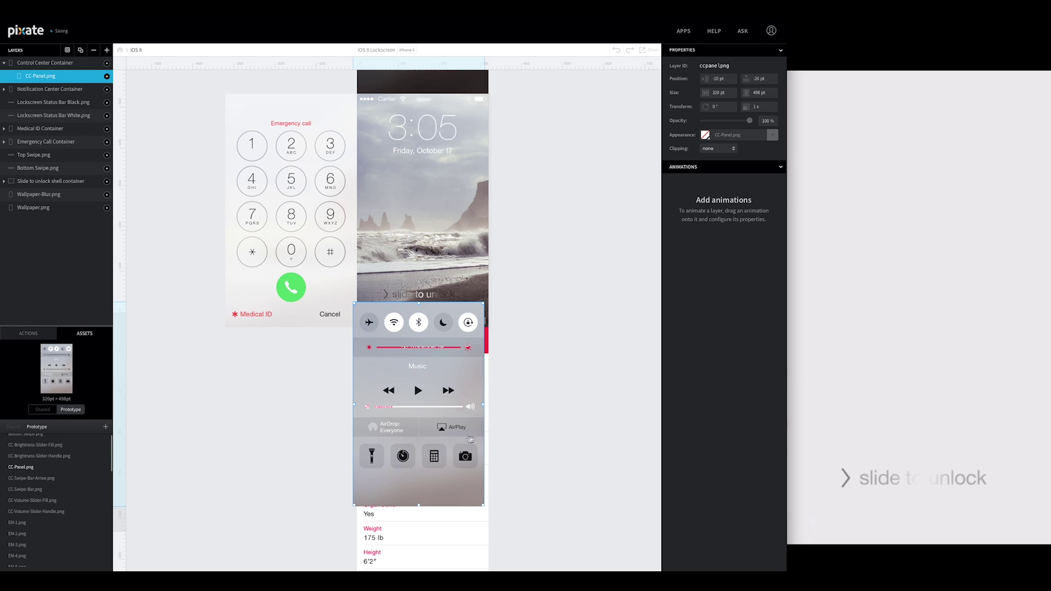
{"action": "mouse_move", "coordinate": [422, 407]}
{"action": "left_mouse_down"}
{"action": "mouse_move", "coordinate": [419, 441]}
{"action": "mouse_move", "coordinate": [420, 416]}
{"action": "left_mouse_up"}
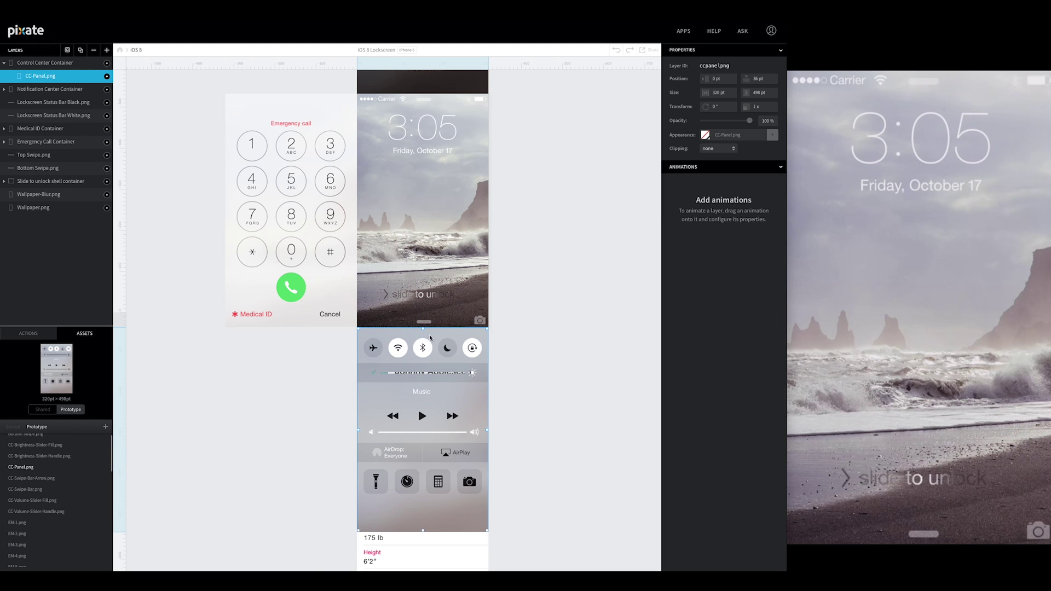
{"action": "scroll", "coordinate": [151, 99], "scroll_direction": "up", "scroll_amount": 2}
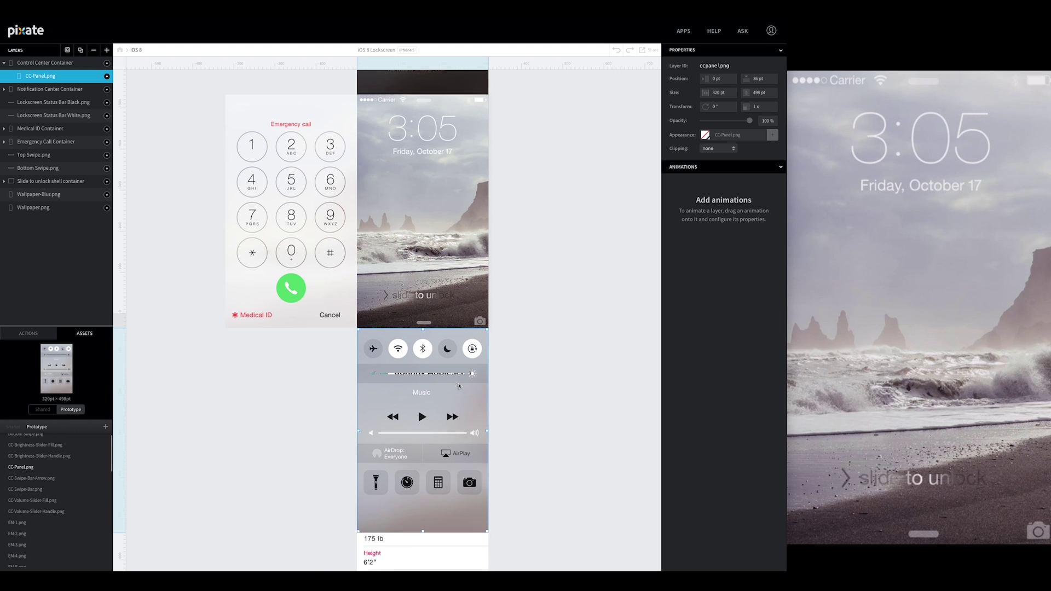
Step: Place the CC-Swipe-Bar-Arrow.png and CC-Swipe-Bar.png assets centred near the upper edge of the control center panel
{"action": "left_click", "coordinate": [76, 62]}
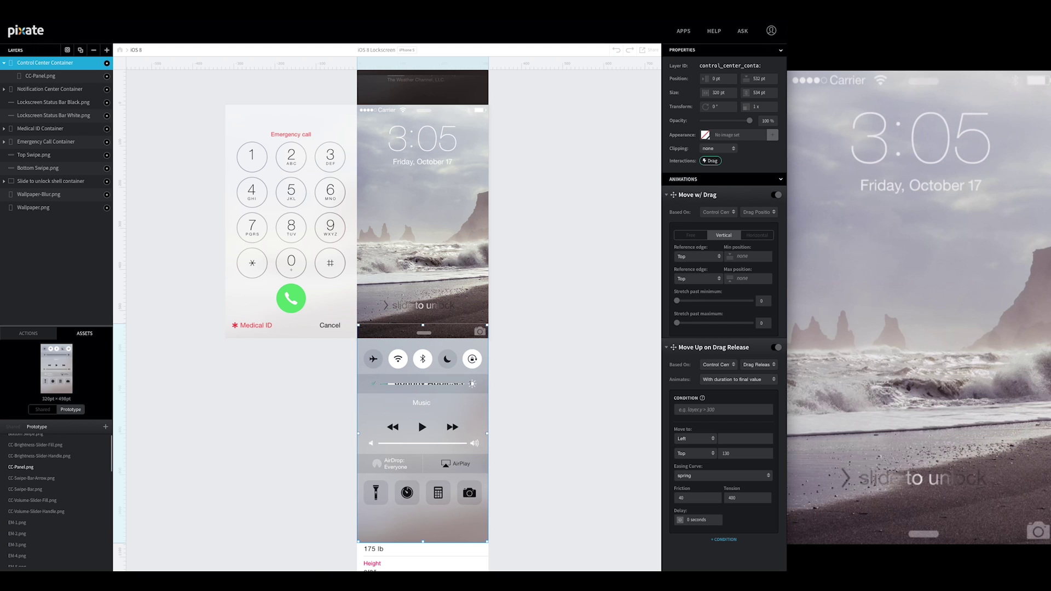
{"action": "left_click", "coordinate": [244, 356]}
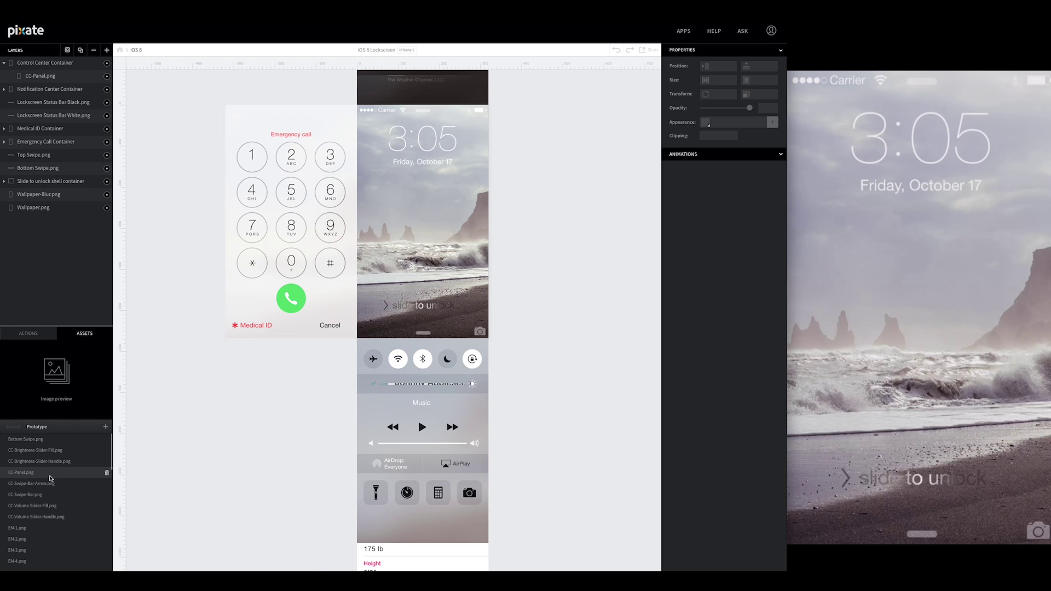
{"action": "left_click_drag", "start_coordinate": [43, 485], "coordinate": [422, 344]}
{"action": "left_click_drag", "start_coordinate": [44, 497], "coordinate": [423, 352]}
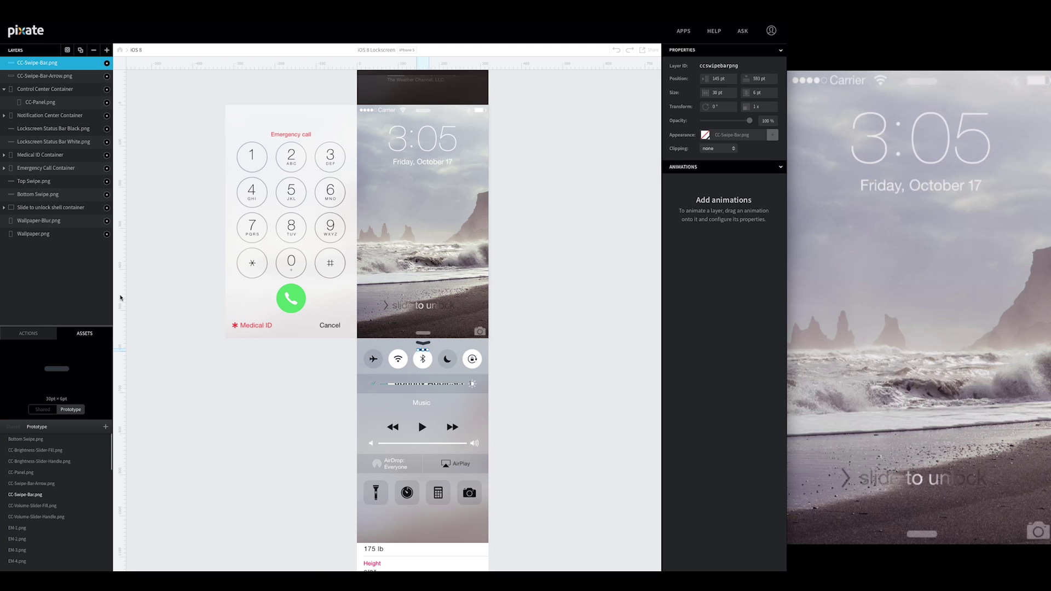
Step: Resize the Bottom Swipe.png layer to 30 pt wide and 6 pt high
{"action": "left_click", "coordinate": [46, 194]}
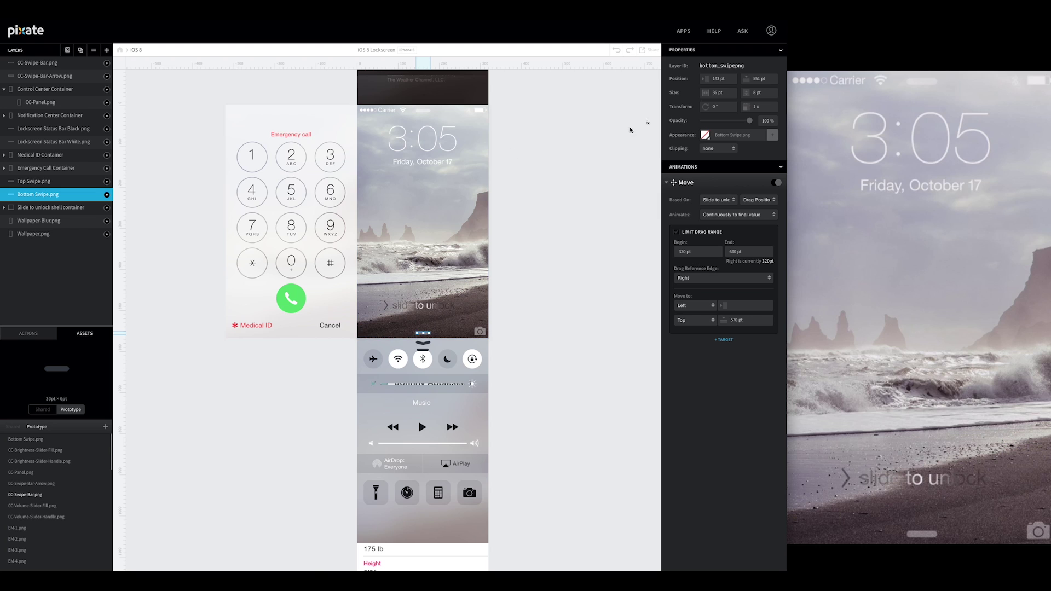
{"action": "left_click", "coordinate": [726, 93]}
{"action": "type", "text": "30"}
{"action": "key", "text": "Tab"}
{"action": "type", "text": "6"}
{"action": "key", "text": "Tab"}
Step: Resize the Top Swipe.png layer to 30 pt wide and 6 pt high
{"action": "left_click", "coordinate": [422, 110]}
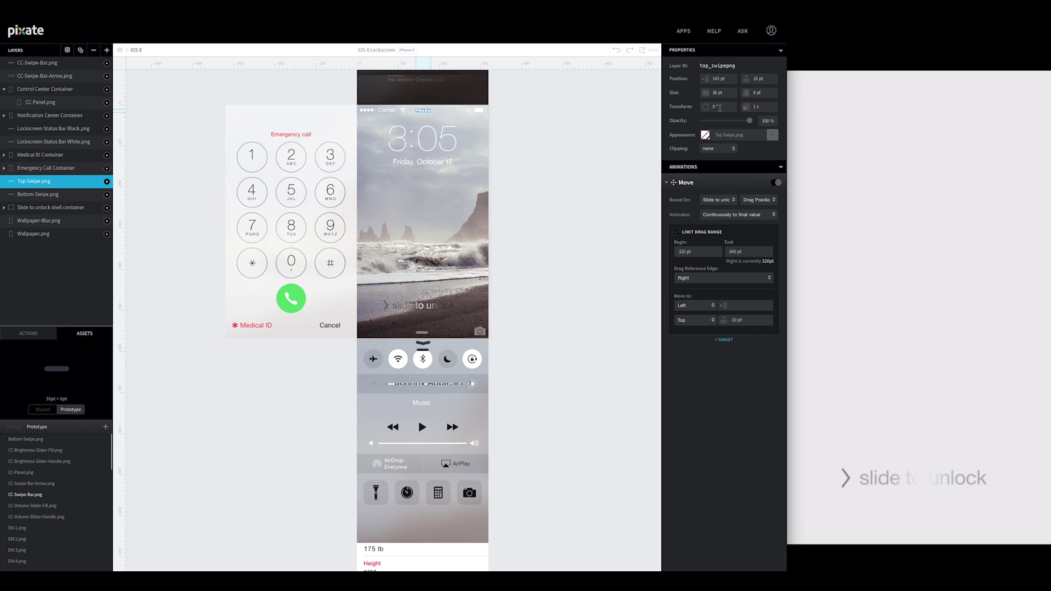
{"action": "left_click", "coordinate": [719, 93]}
{"action": "type", "text": "30"}
{"action": "key", "text": "Tab"}
{"action": "type", "text": "6"}
{"action": "key", "text": "Tab"}
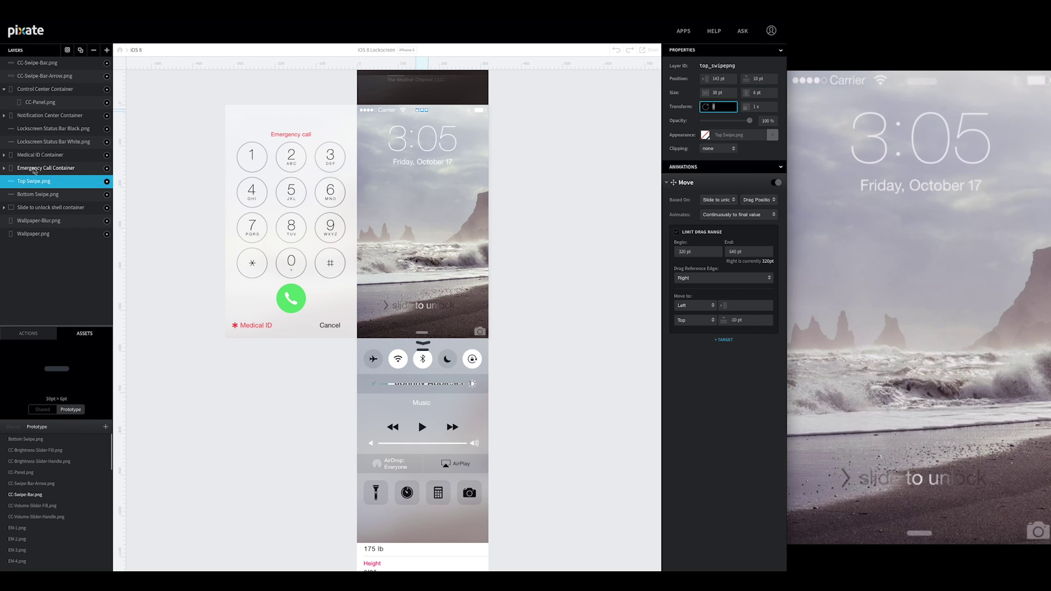
Step: Set the horizontal position of the Top Swipe.png and Bottom Swipe.png layers to 145 pt
{"action": "left_click", "coordinate": [41, 168]}
{"action": "left_click", "coordinate": [47, 183]}
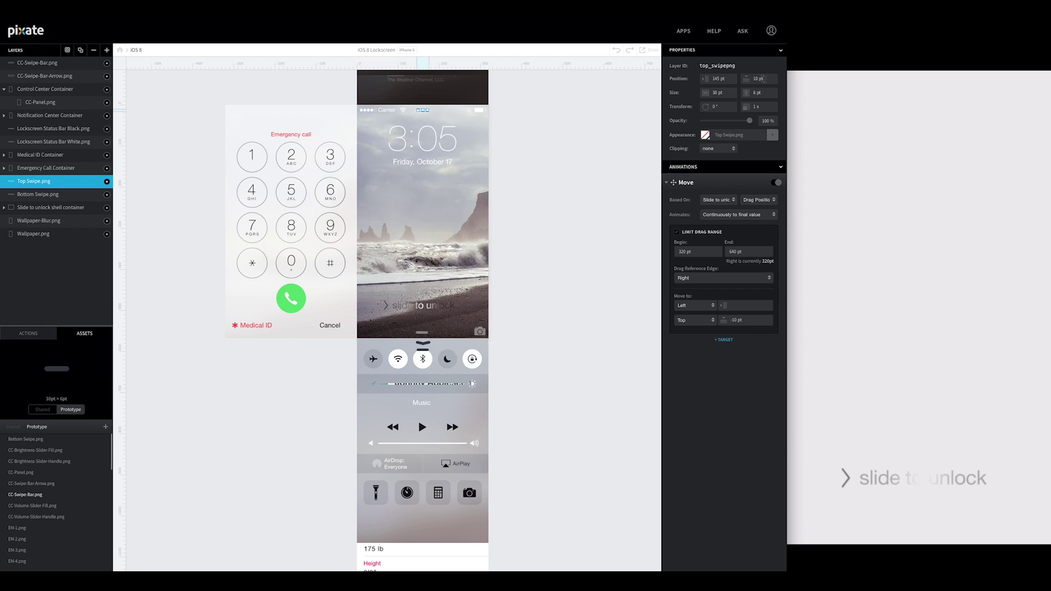
{"action": "left_click", "coordinate": [68, 194]}
{"action": "left_click", "coordinate": [726, 79]}
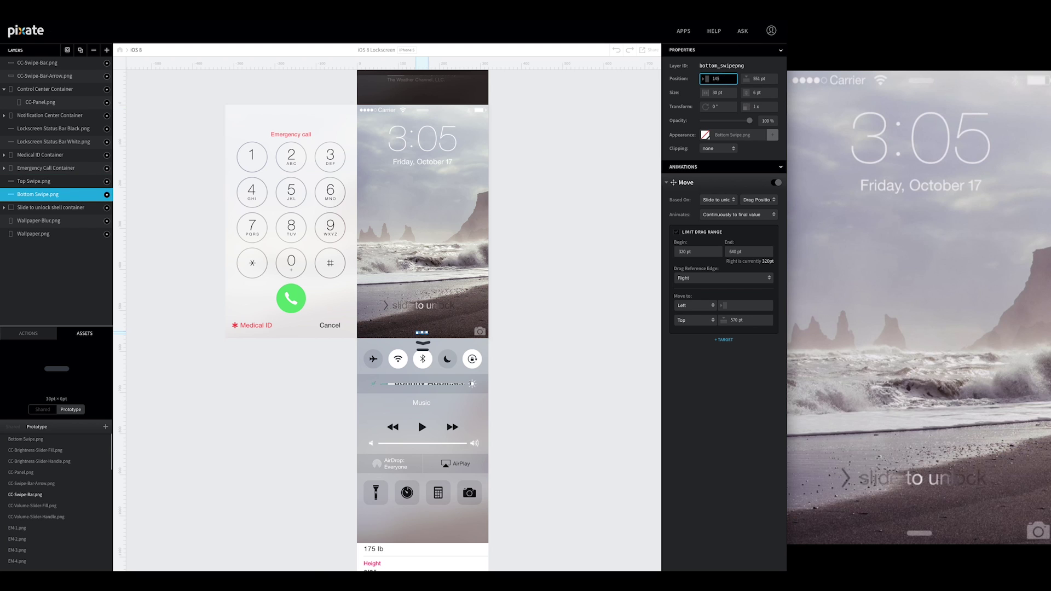
Step: Nest the CC-Swipe-Bar.png and CC-Swipe-Bar-Arrow.png layers inside the Control Center Container, above CC-Panel.png
{"action": "left_click", "coordinate": [654, 179]}
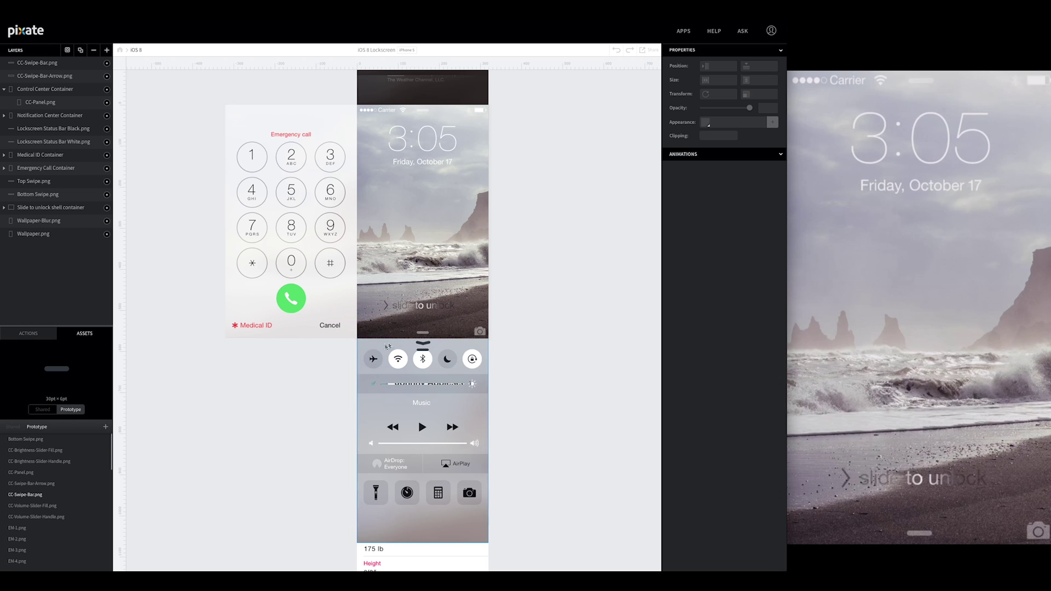
{"action": "left_click", "coordinate": [428, 345]}
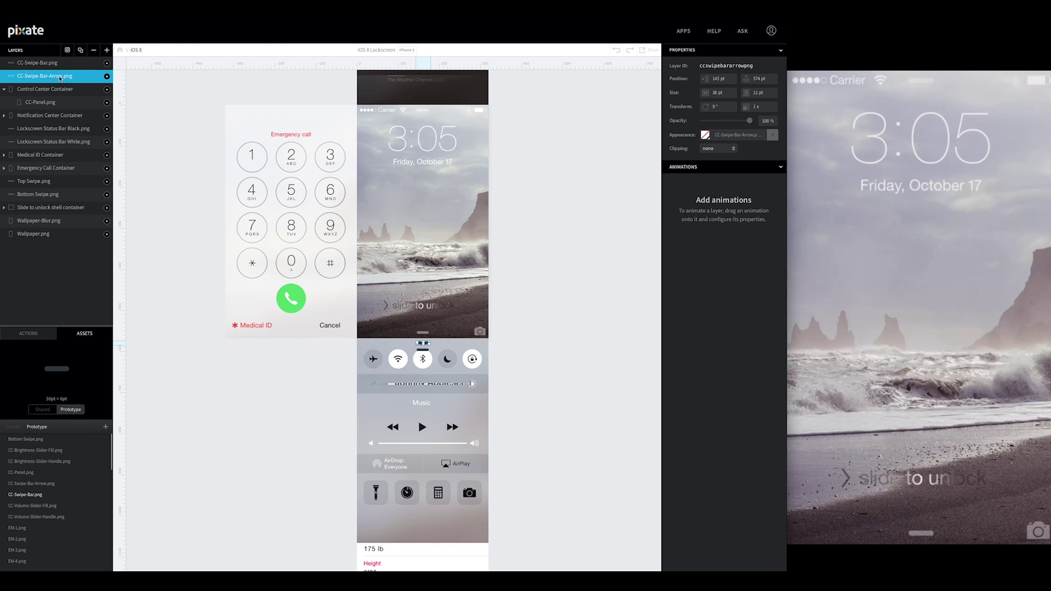
{"action": "mouse_move", "coordinate": [62, 78]}
{"action": "left_mouse_down"}
{"action": "mouse_move", "coordinate": [58, 97]}
{"action": "mouse_move", "coordinate": [63, 66]}
{"action": "mouse_move", "coordinate": [64, 86]}
{"action": "left_mouse_up"}
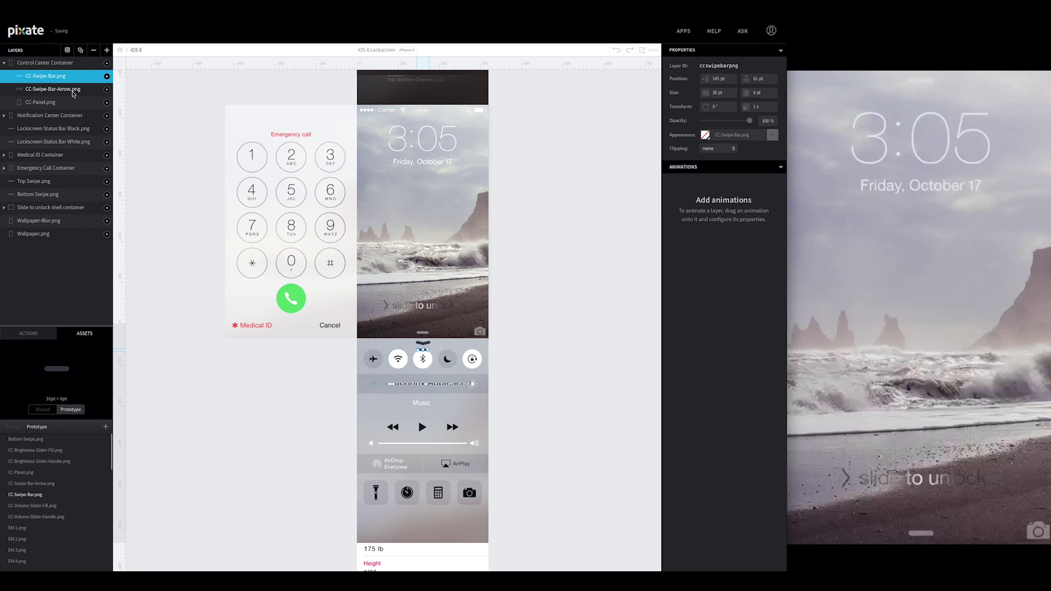
Step: Set the vertical position of the CC-Swipe-Bar.png layer to 19 pt
{"action": "left_click", "coordinate": [763, 81]}
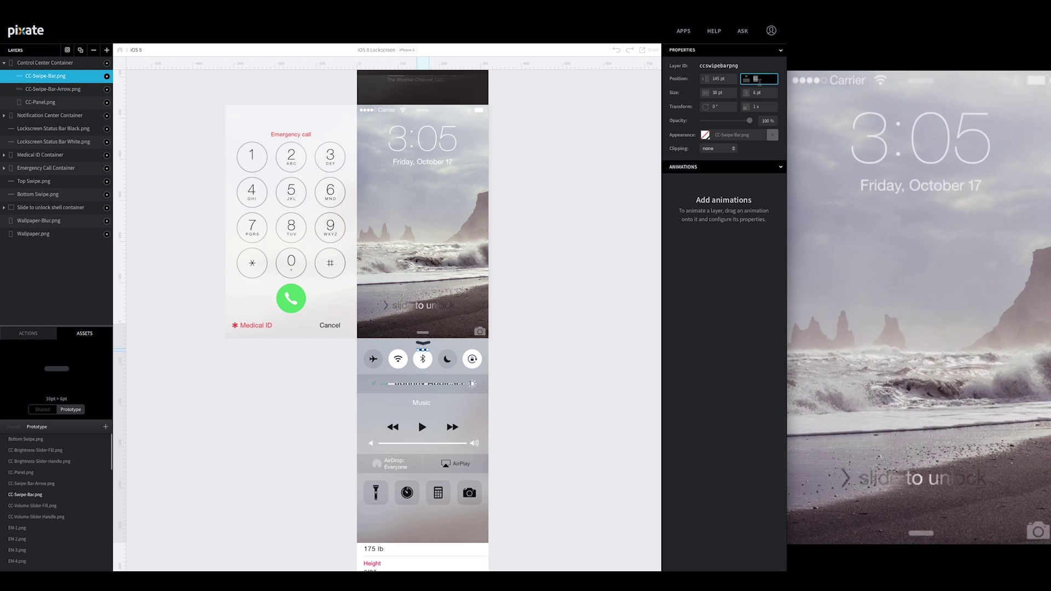
{"action": "key", "text": "Tab"}
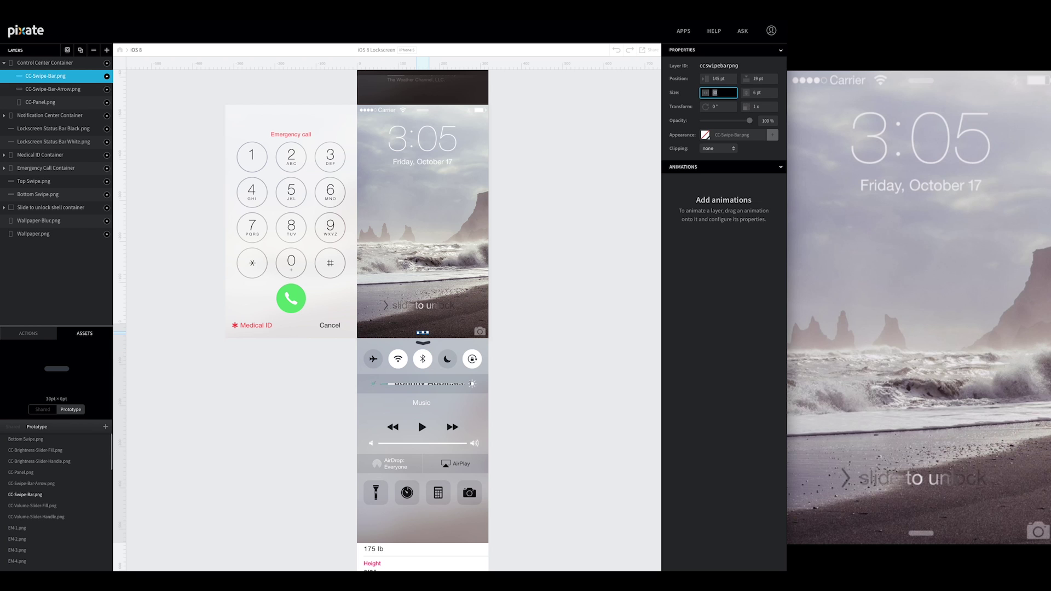
{"action": "left_click", "coordinate": [548, 343]}
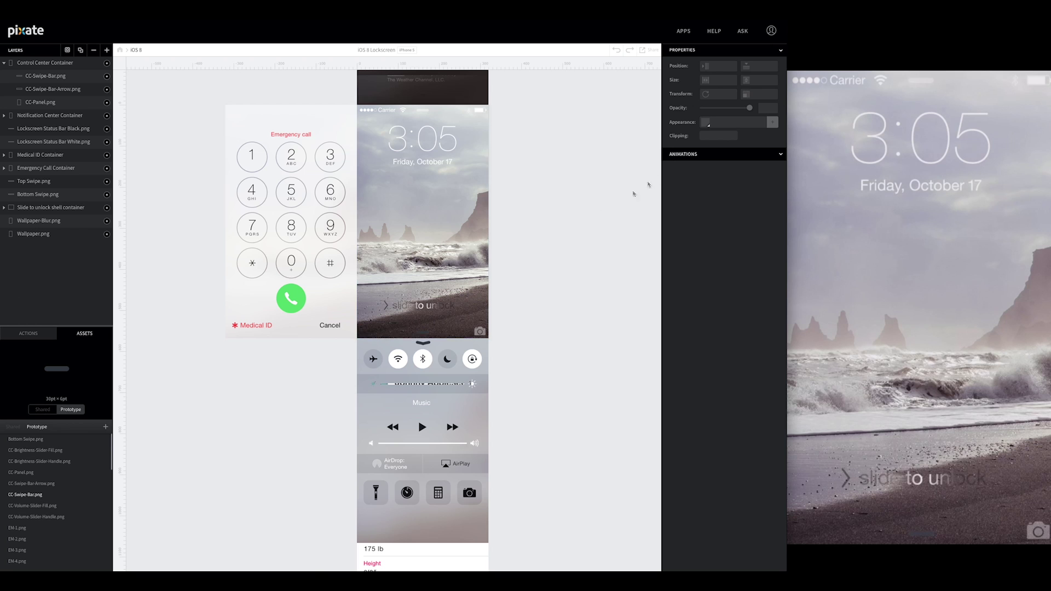
Step: Set the CC-Swipe-Bar.png layer's opacity to 0% and add a Tap interaction to it
{"action": "left_click", "coordinate": [45, 76]}
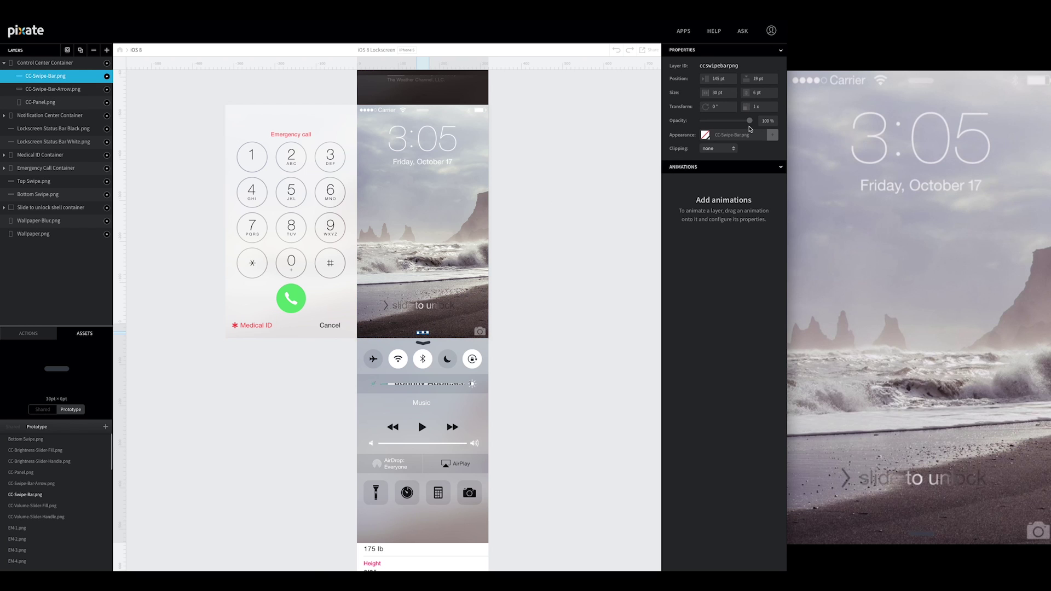
{"action": "left_click_drag", "start_coordinate": [751, 121], "coordinate": [662, 117]}
{"action": "left_click", "coordinate": [30, 334]}
{"action": "left_click_drag", "start_coordinate": [56, 368], "coordinate": [39, 77]}
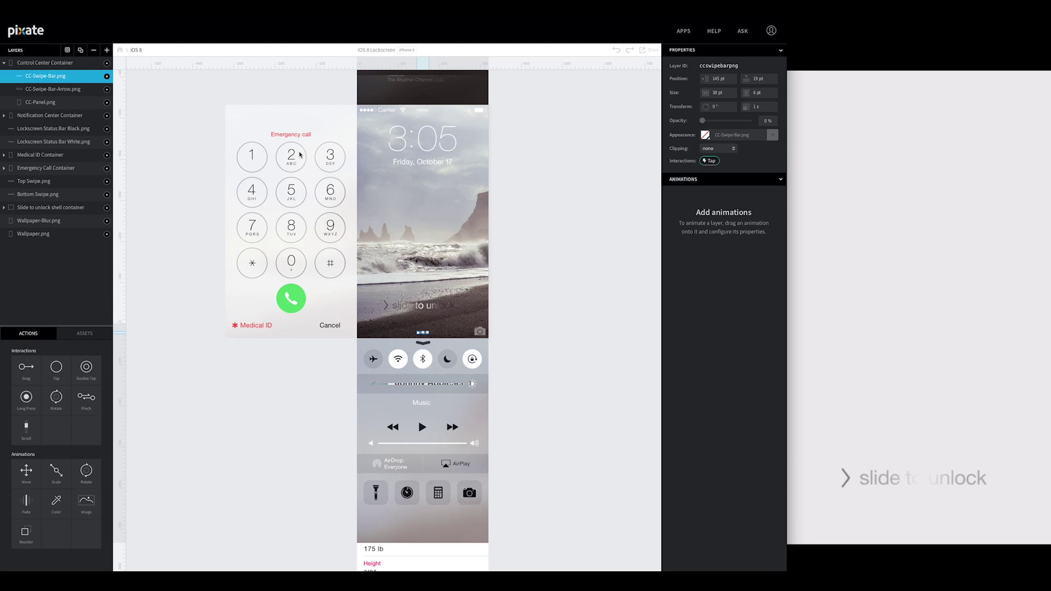
Step: Set the CC-Swipe-Bar-Arrow.png layer's vertical position to 19 pt and its opacity to 0%
{"action": "left_click", "coordinate": [422, 343]}
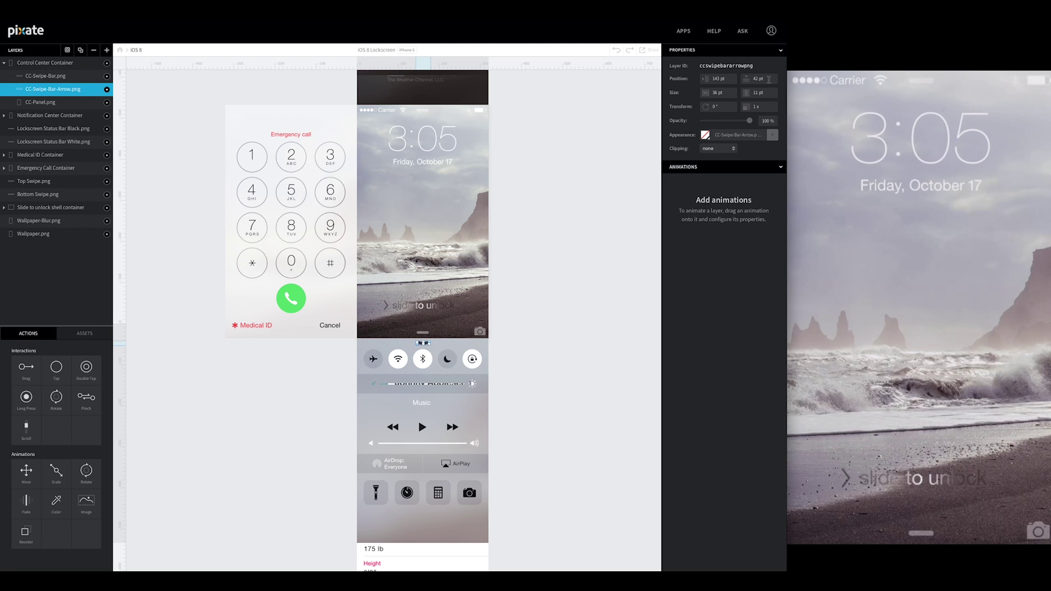
{"action": "left_click", "coordinate": [765, 78]}
{"action": "type", "text": "19"}
{"action": "key", "text": "Tab"}
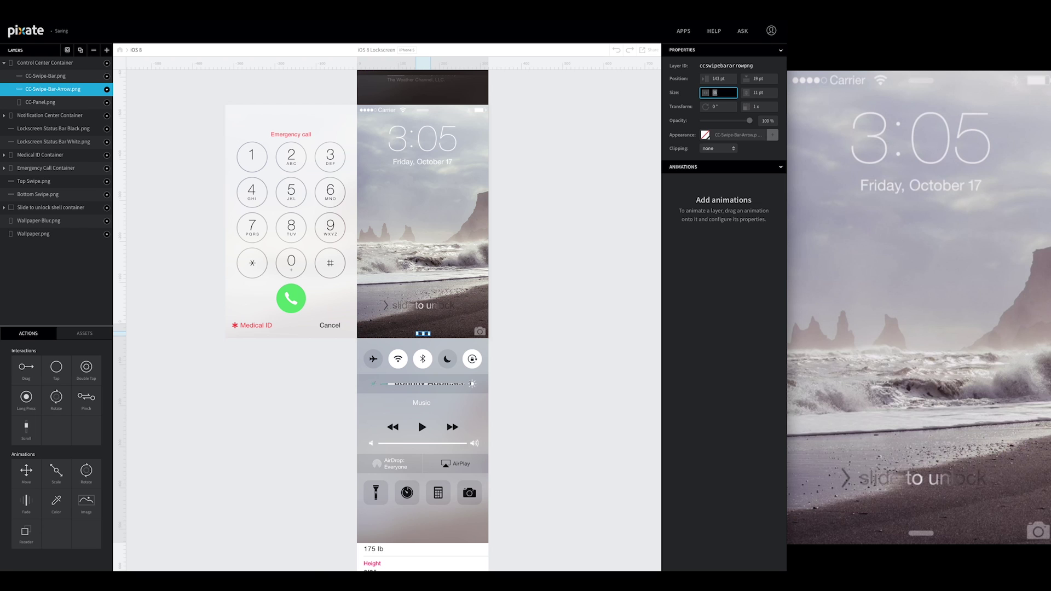
{"action": "left_click_drag", "start_coordinate": [750, 120], "coordinate": [647, 118]}
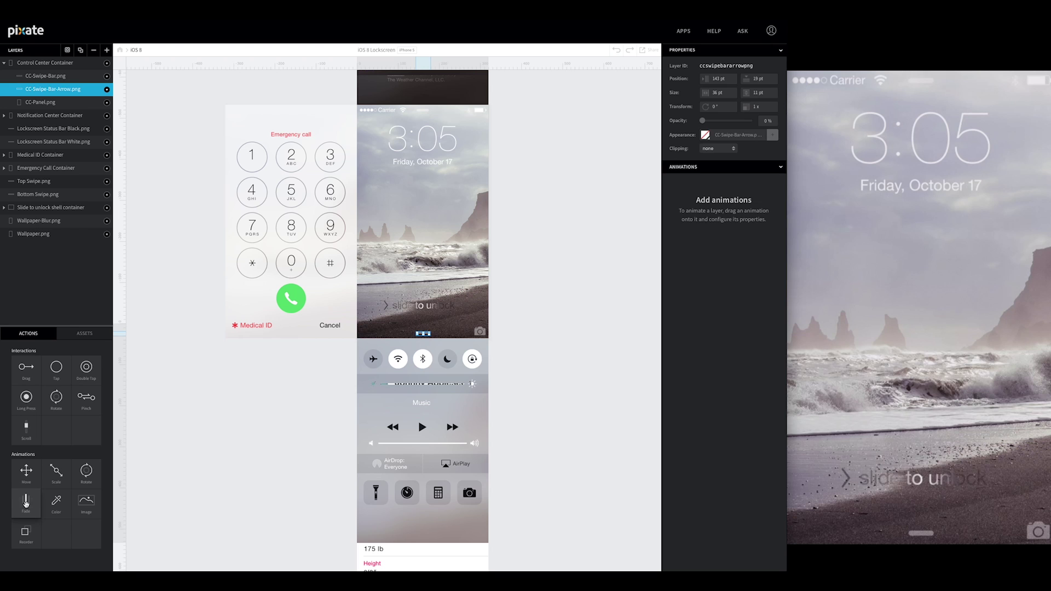
Step: Add a Fade animation to the CC-Swipe-Bar-Arrow.png layer and name it "Fade In on Drag Release"
{"action": "left_click_drag", "start_coordinate": [26, 512], "coordinate": [46, 90]}
{"action": "double_click", "coordinate": [687, 182]}
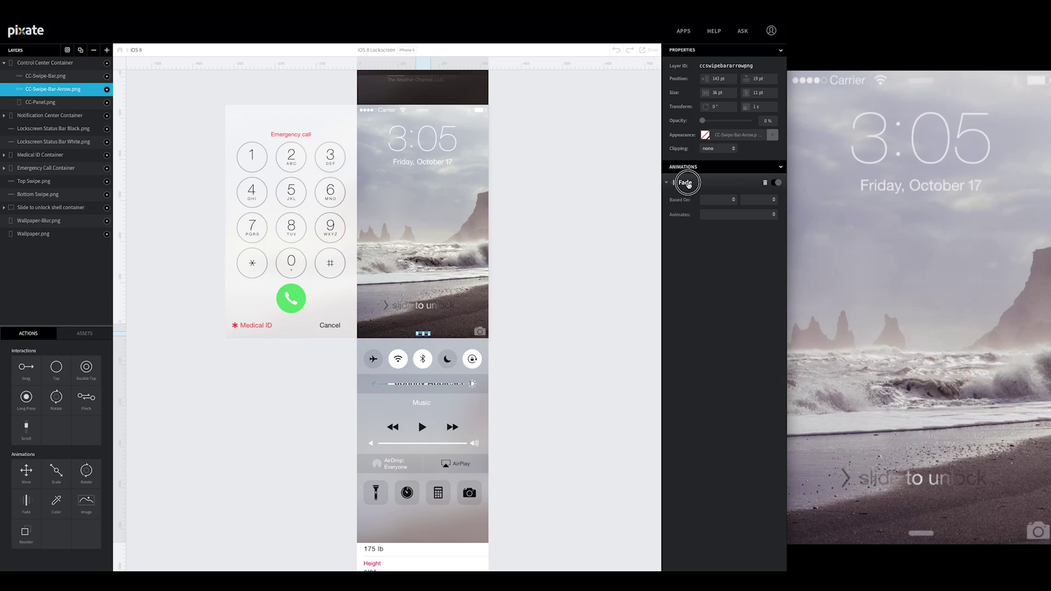
{"action": "type", "text": "Fade In on Drag"}
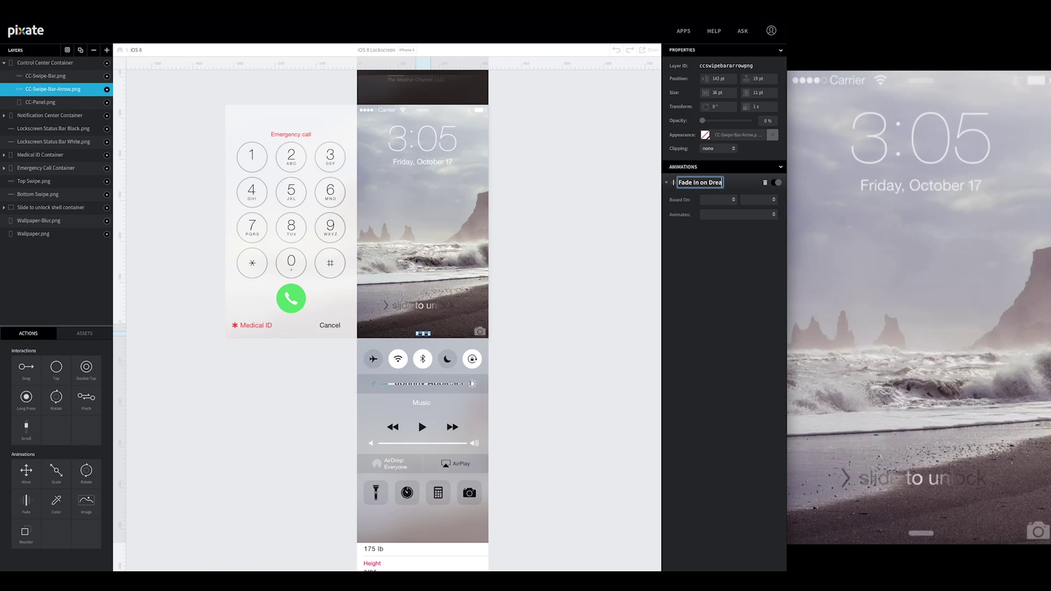
{"action": "type", "text": " Release"}
{"action": "key", "text": "Return"}
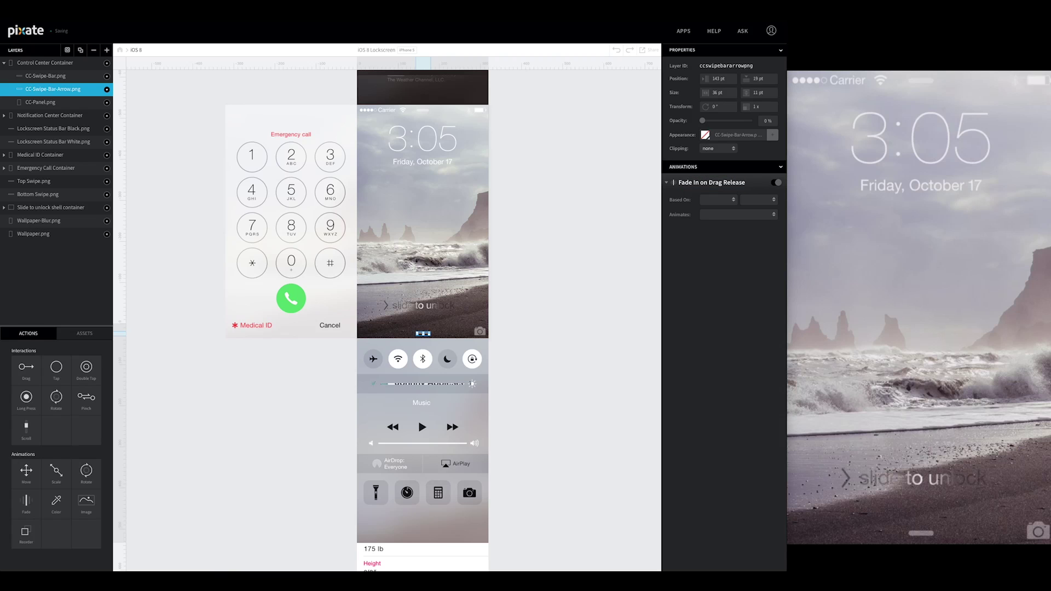
Step: Base the Fade In on Drag Release animation on the Control Center Container's Drag Release event
{"action": "left_click", "coordinate": [715, 199]}
{"action": "left_click", "coordinate": [726, 213]}
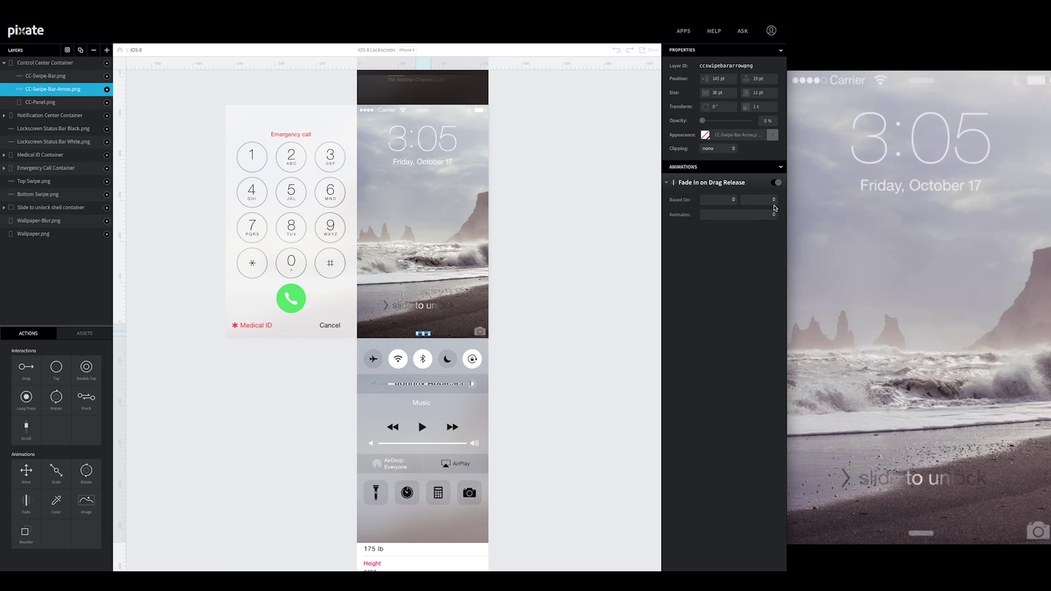
{"action": "left_click", "coordinate": [766, 205]}
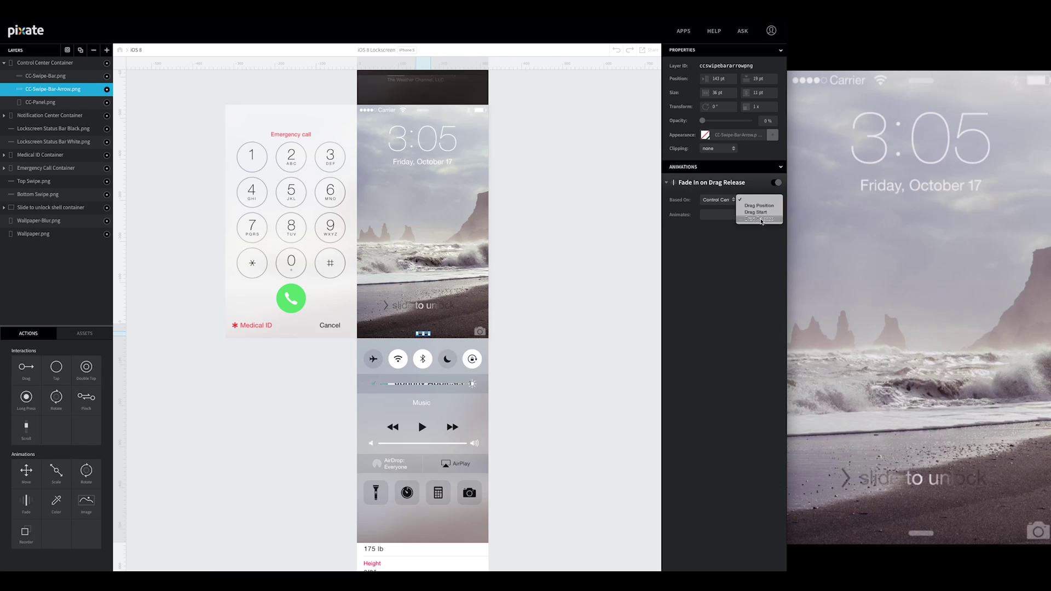
{"action": "left_click", "coordinate": [762, 221]}
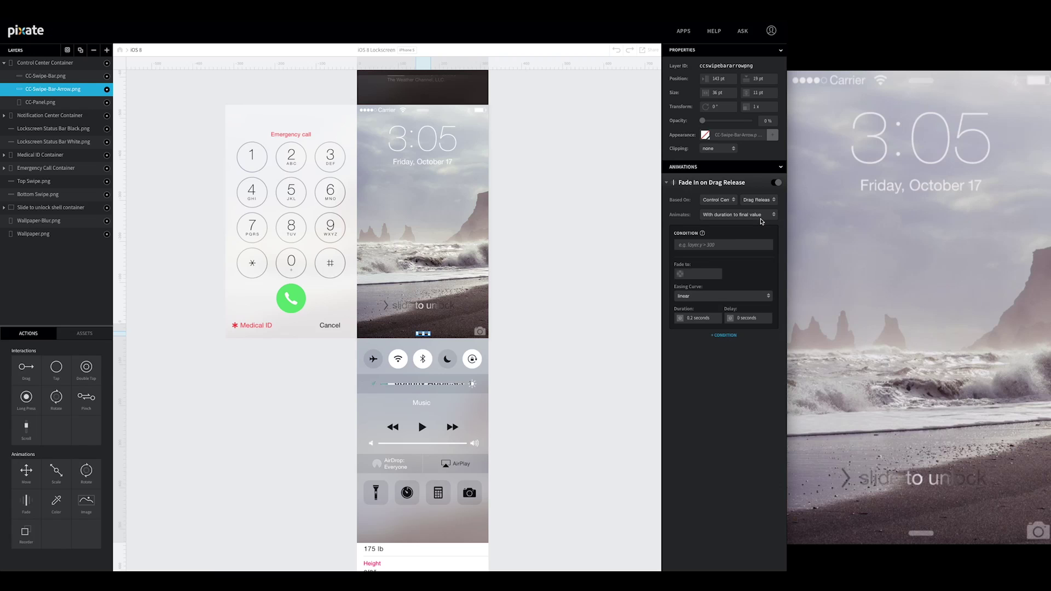
Step: Make the Fade In on Drag Release animation fade to 100% over a duration of 0.25 seconds
{"action": "left_click", "coordinate": [705, 272]}
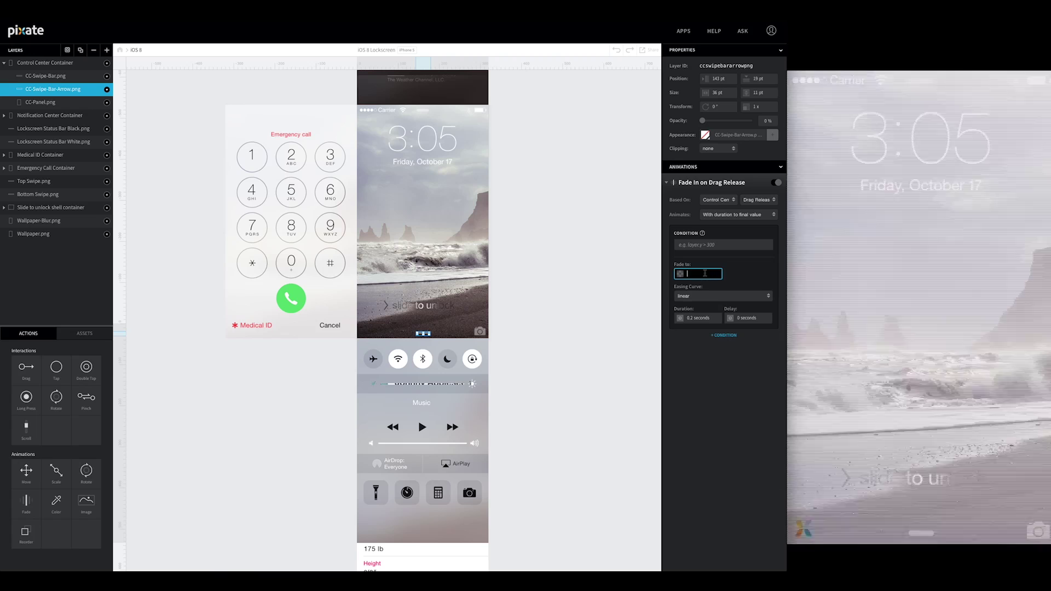
{"action": "type", "text": "100"}
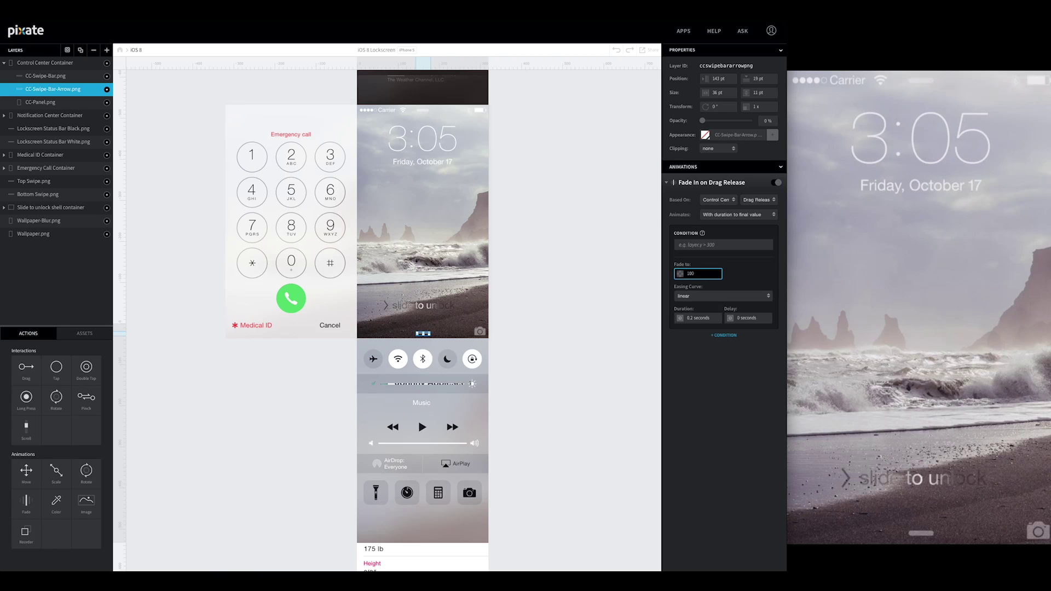
{"action": "left_click", "coordinate": [698, 318]}
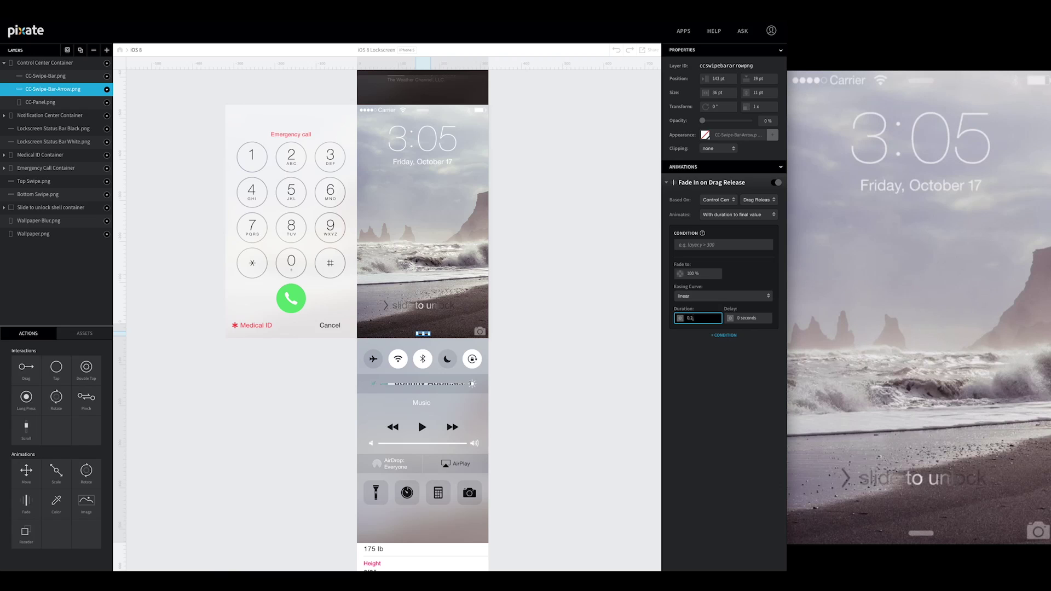
{"action": "type", "text": "5"}
{"action": "key", "text": "Return"}
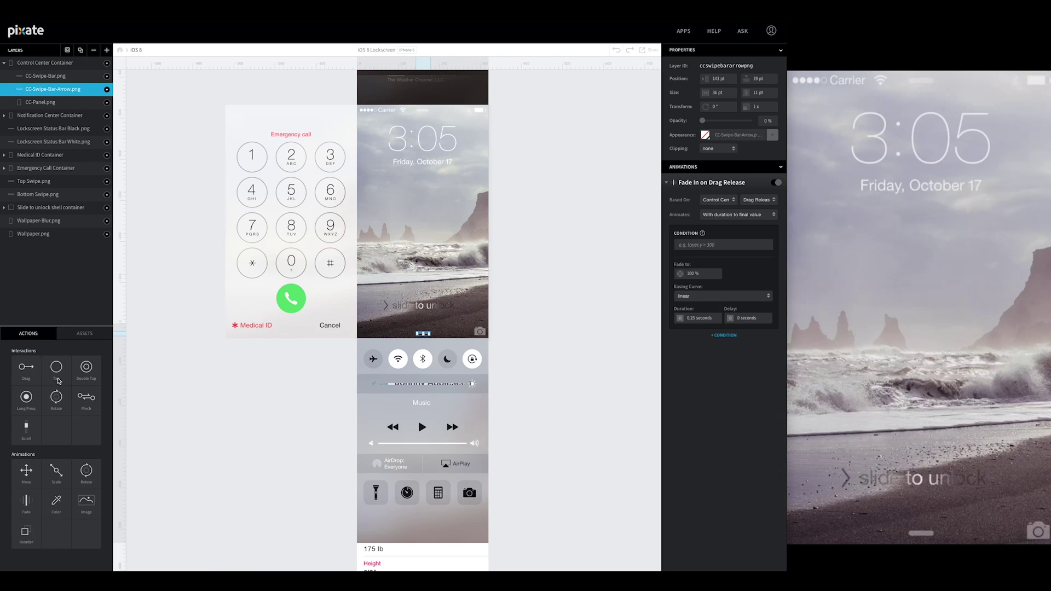
Step: Add a Tap interaction and a second Fade animation named "Fade Out on Tap" to the CC-Swipe-Bar-Arrow.png layer
{"action": "left_click_drag", "start_coordinate": [57, 366], "coordinate": [63, 94]}
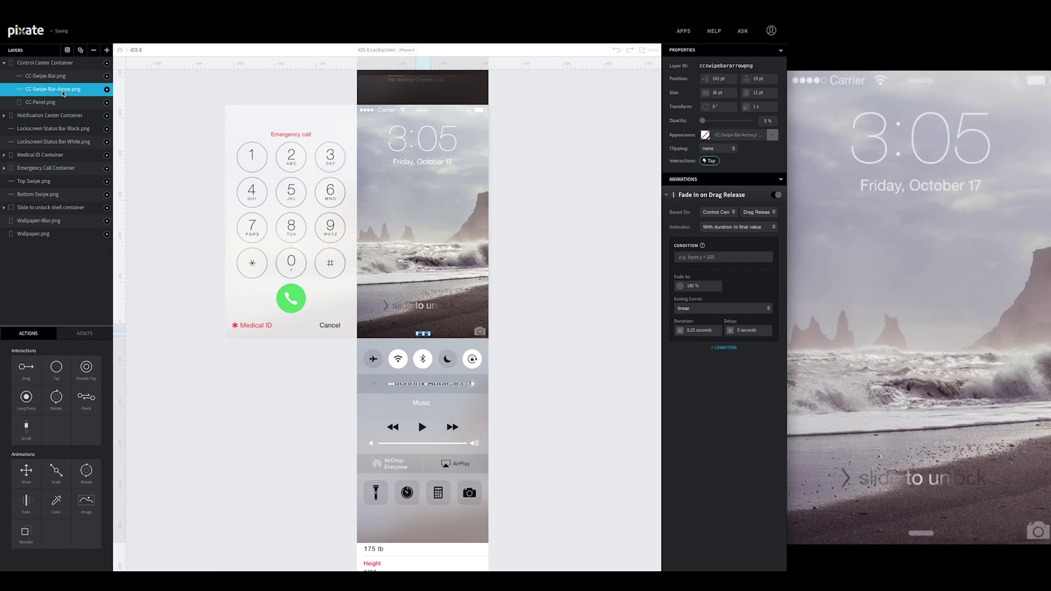
{"action": "left_click", "coordinate": [693, 194]}
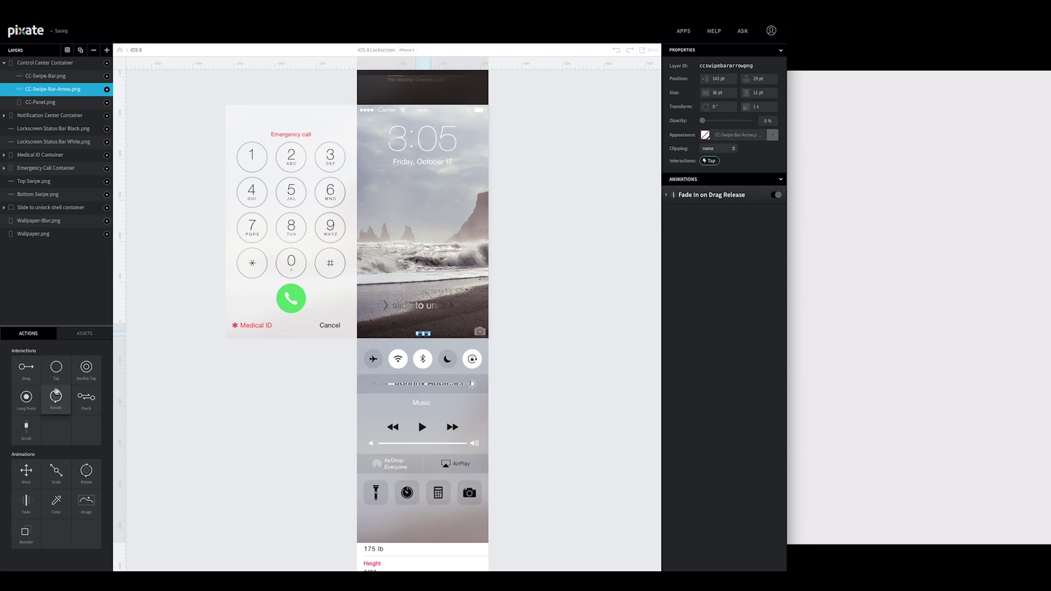
{"action": "left_click_drag", "start_coordinate": [26, 501], "coordinate": [53, 89]}
{"action": "left_click", "coordinate": [689, 218]}
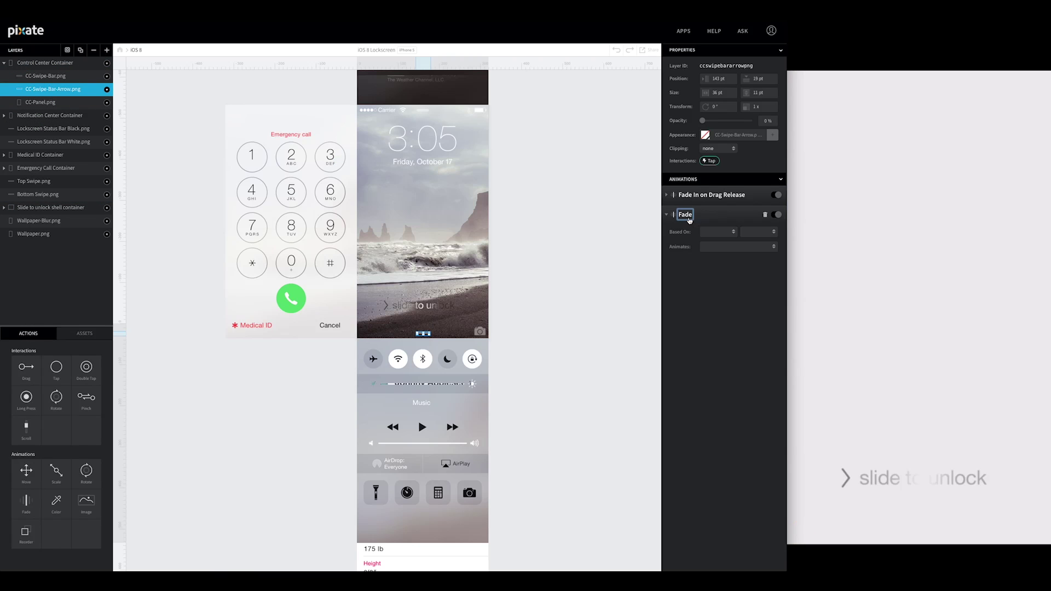
{"action": "type", "text": "Out on Tap"}
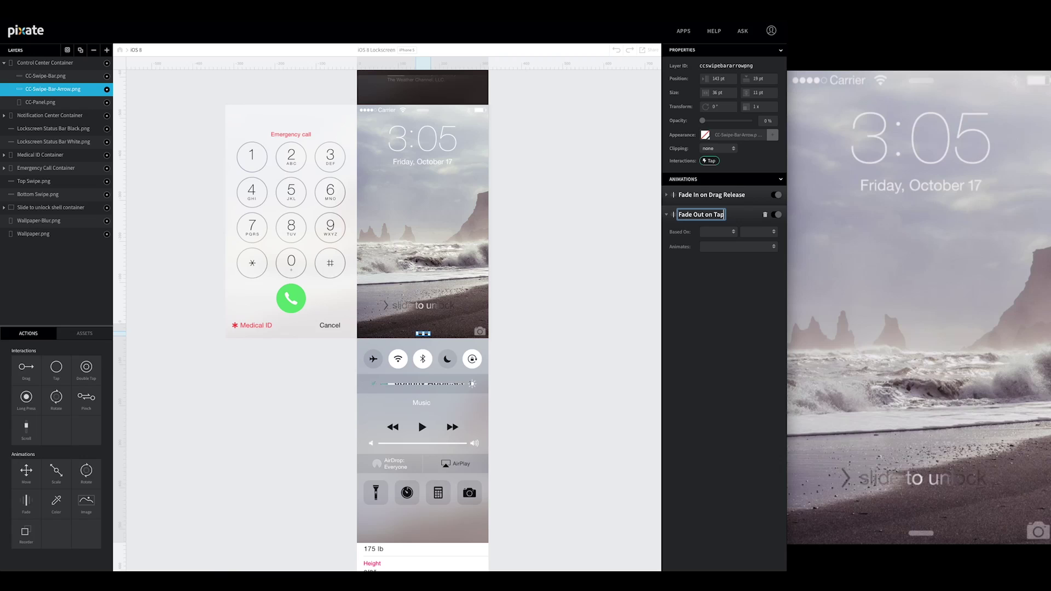
Step: Base the Fade Out on Tap animation on the Tap event of CC-Swipe-Bar-Arrow.png
{"action": "left_click", "coordinate": [717, 232]}
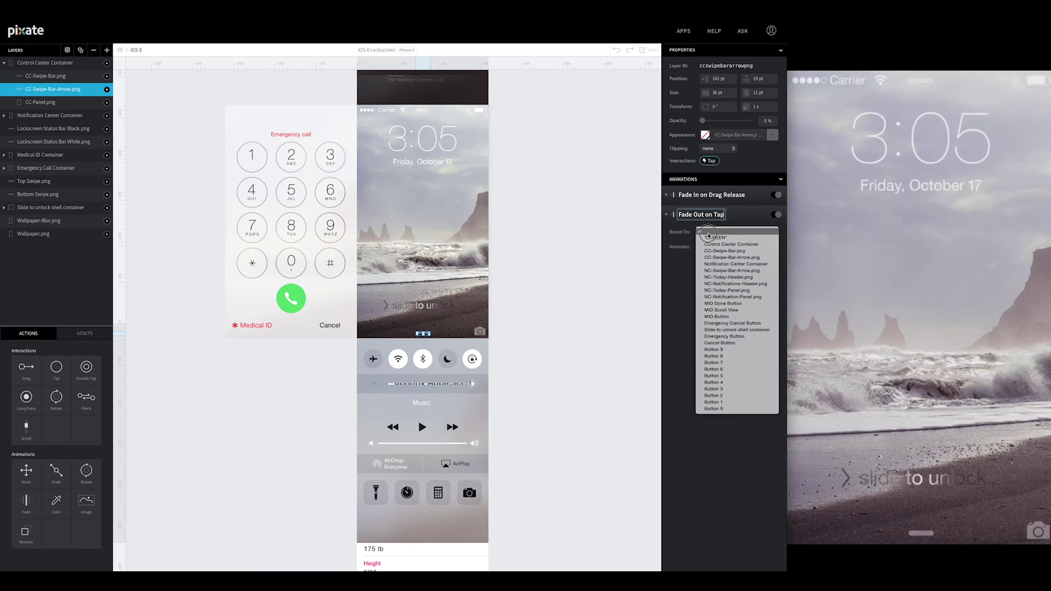
{"action": "left_click", "coordinate": [745, 258]}
{"action": "left_click", "coordinate": [762, 232]}
{"action": "left_click", "coordinate": [759, 238]}
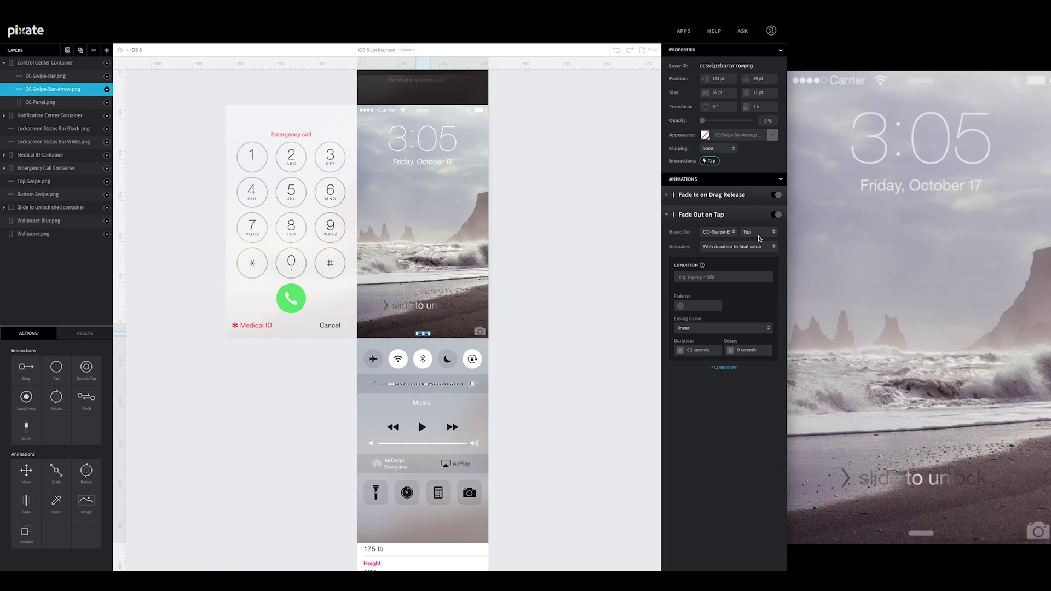
Step: Make the Fade Out on Tap animation fade to 0% over a duration of 0.25 seconds
{"action": "left_click", "coordinate": [701, 305]}
{"action": "type", "text": "0"}
{"action": "key", "text": "Return"}
{"action": "left_click", "coordinate": [699, 350]}
{"action": "type", "text": "0.25"}
{"action": "key", "text": "Return"}
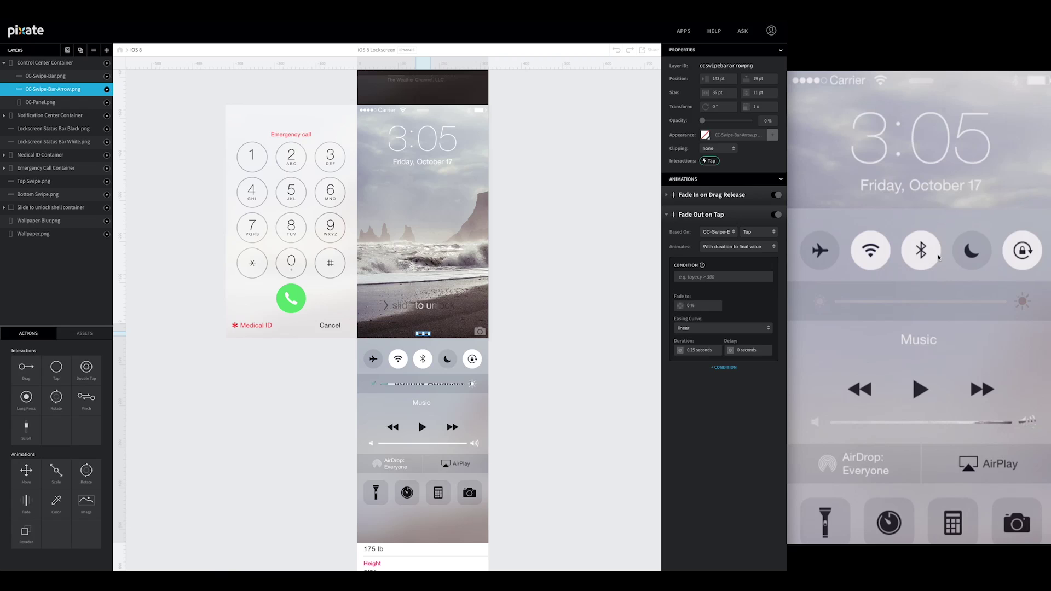
Step: Add a Fade animation to the CC-Swipe-Bar.png layer and name it "Fade In On Drag"
{"action": "left_click", "coordinate": [62, 76]}
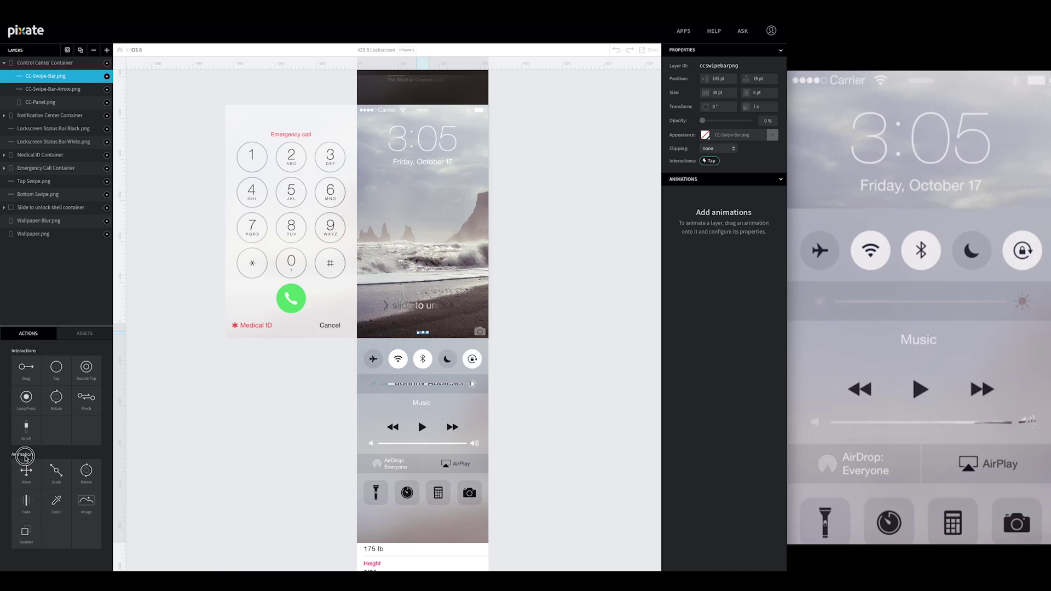
{"action": "left_click_drag", "start_coordinate": [26, 508], "coordinate": [57, 75]}
{"action": "double_click", "coordinate": [689, 196]}
{"action": "type", "text": "Fade"}
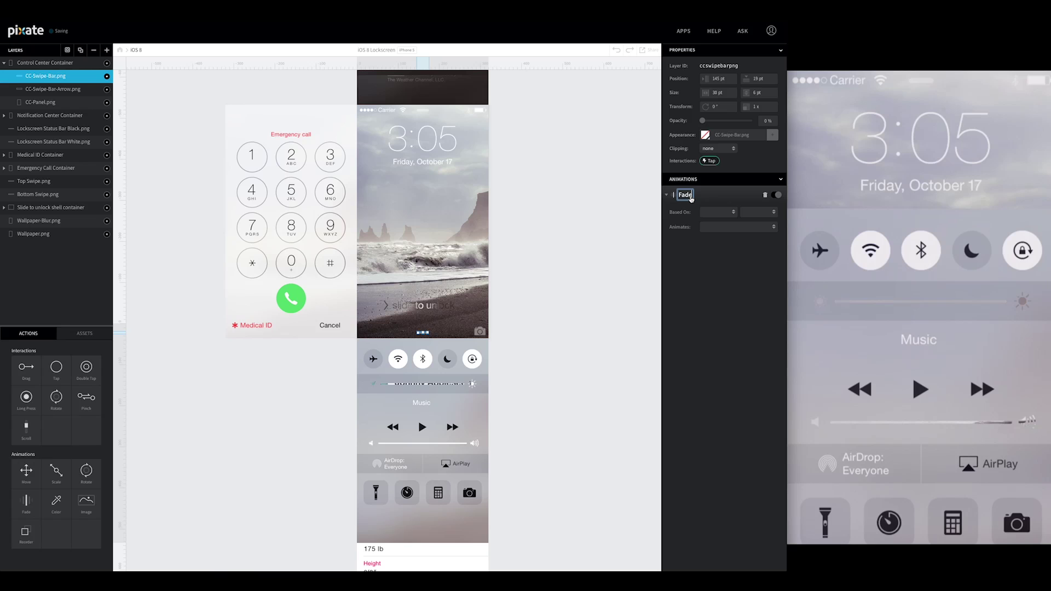
{"action": "type", "text": " In on Drag"}
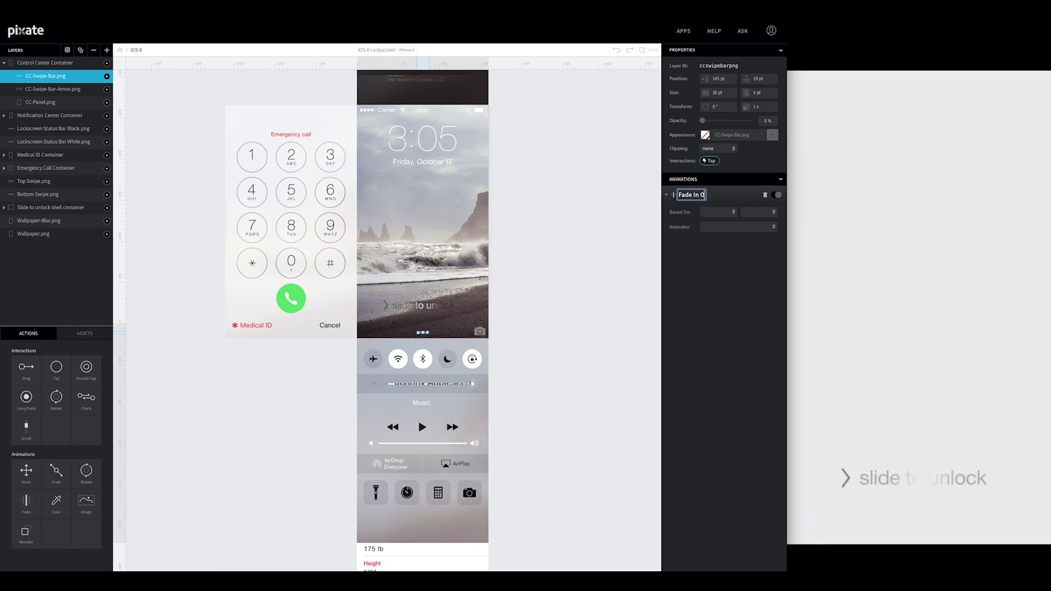
{"action": "key", "text": "Return"}
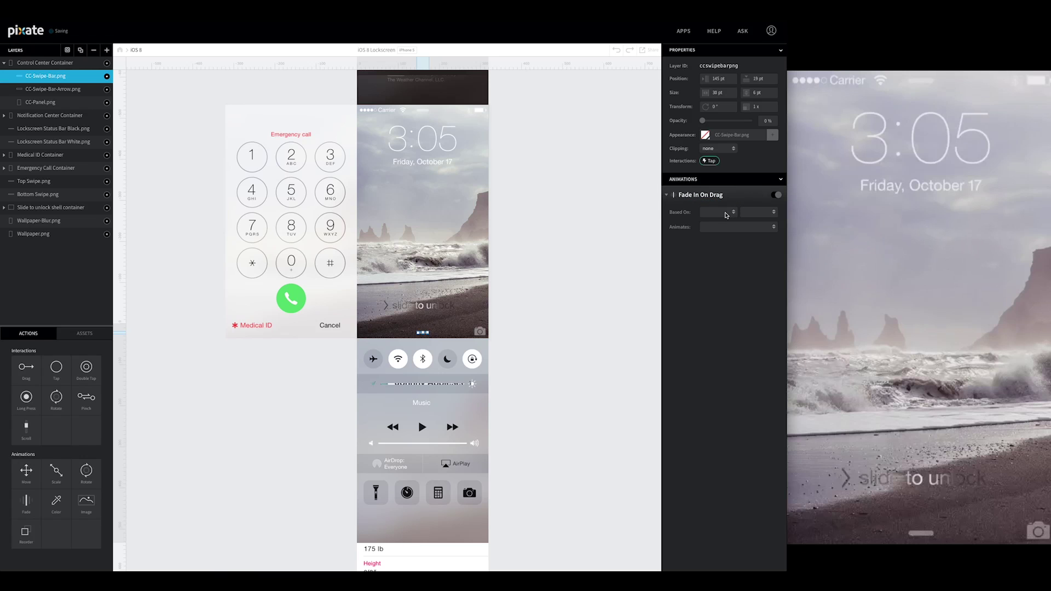
Step: Base the Fade In On Drag animation on the Drag Start event of the Control Center Container
{"action": "left_click", "coordinate": [726, 215]}
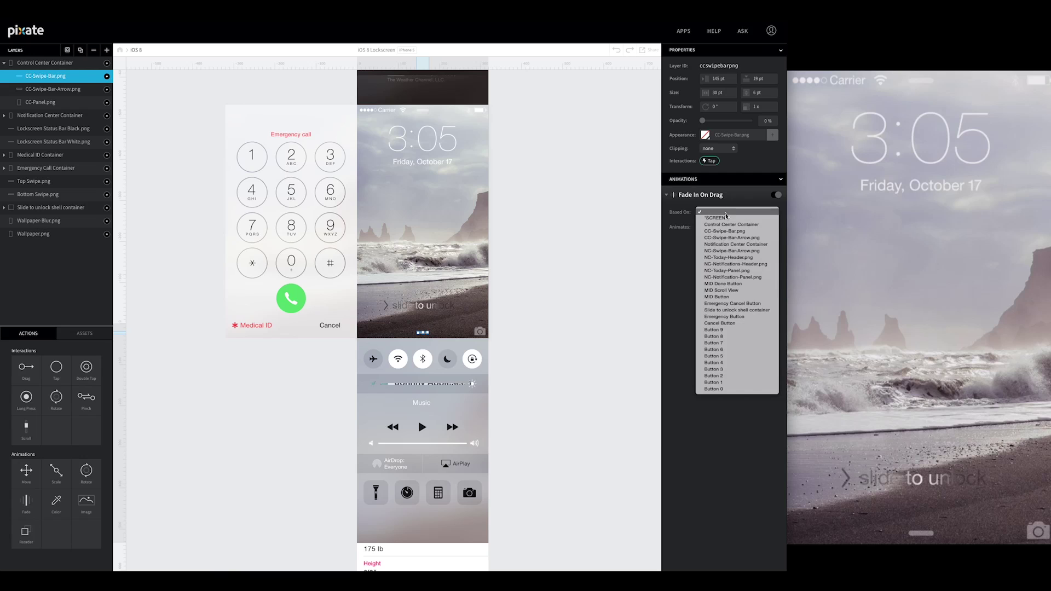
{"action": "left_click", "coordinate": [733, 225]}
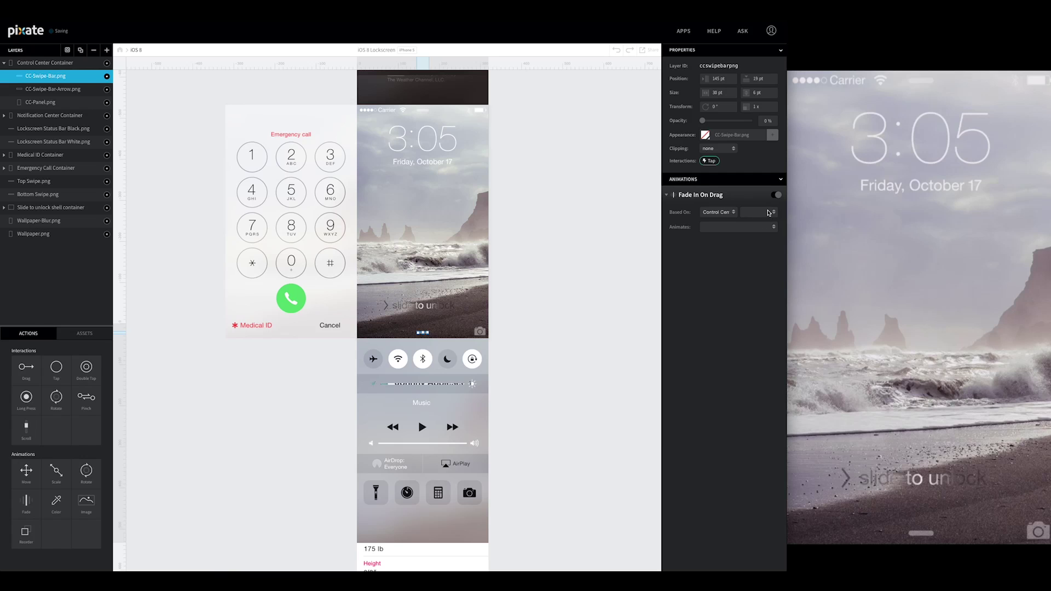
{"action": "left_click", "coordinate": [769, 213]}
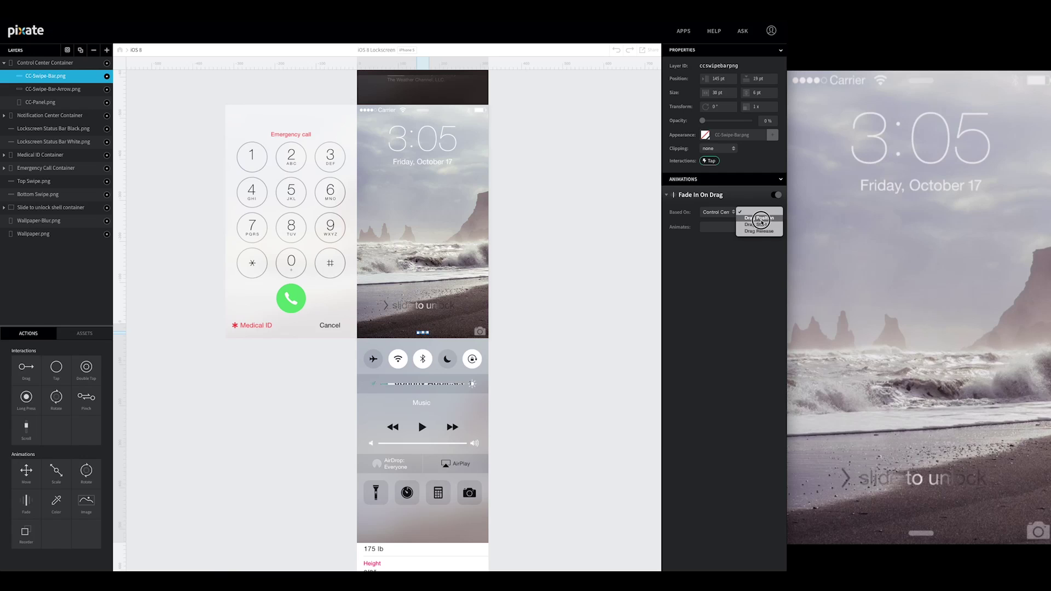
{"action": "left_click", "coordinate": [761, 224]}
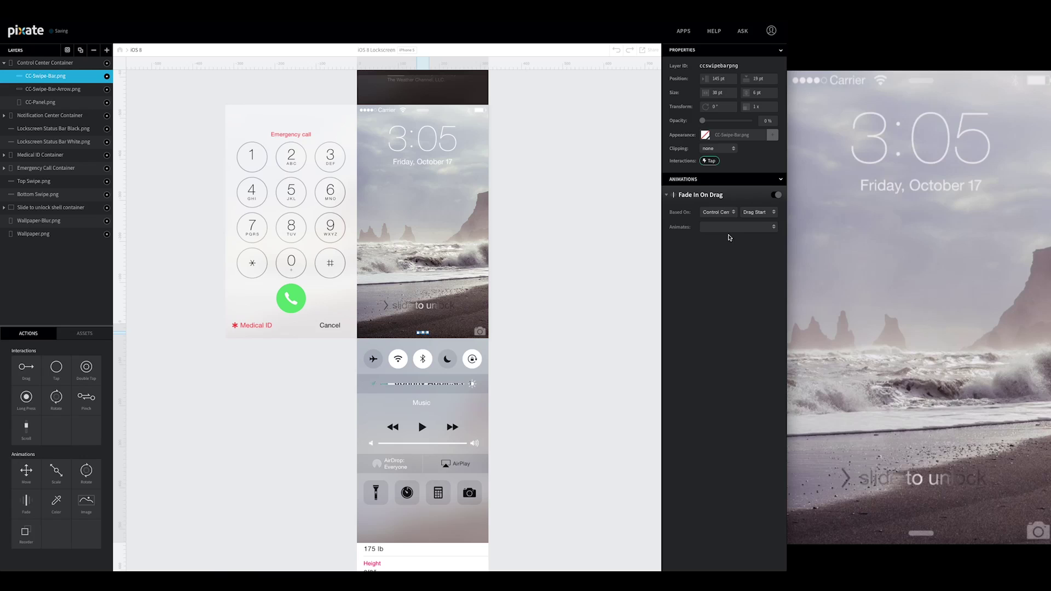
Step: Make Fade In On Drag animate with duration to final value, fading to 100% over 0.25 seconds
{"action": "left_click", "coordinate": [729, 237]}
{"action": "left_click", "coordinate": [699, 286]}
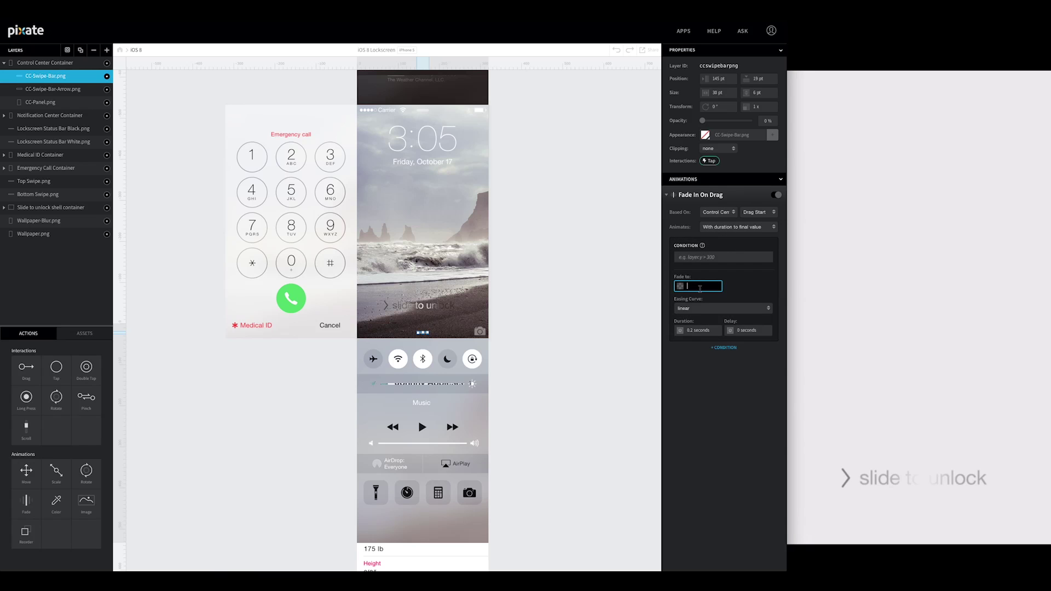
{"action": "type", "text": "100"}
{"action": "key", "text": "Tab"}
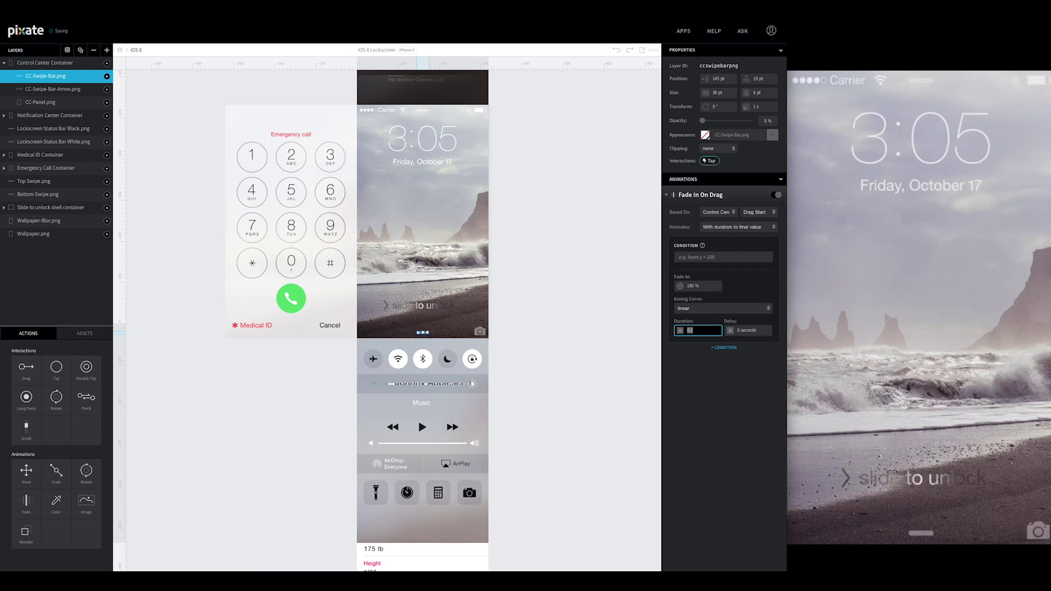
{"action": "type", "text": "0.25"}
{"action": "key", "text": "Tab"}
{"action": "key", "text": "Return"}
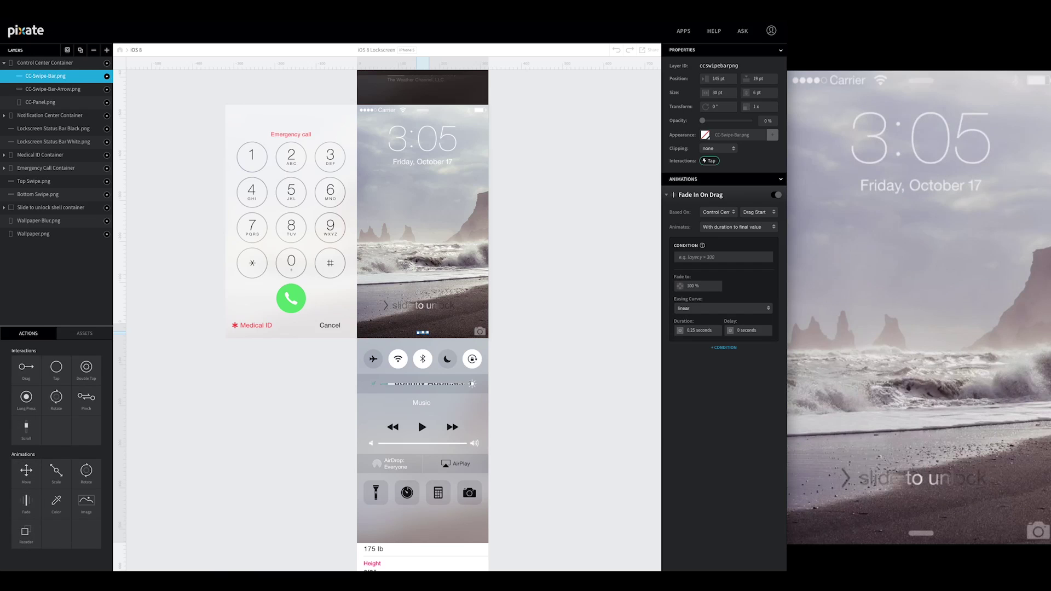
Step: Add a second Fade animation to the CC-Swipe-Bar.png layer and name it "Fade Out On Release"
{"action": "left_click_drag", "start_coordinate": [26, 501], "coordinate": [60, 79]}
{"action": "left_click", "coordinate": [696, 195]}
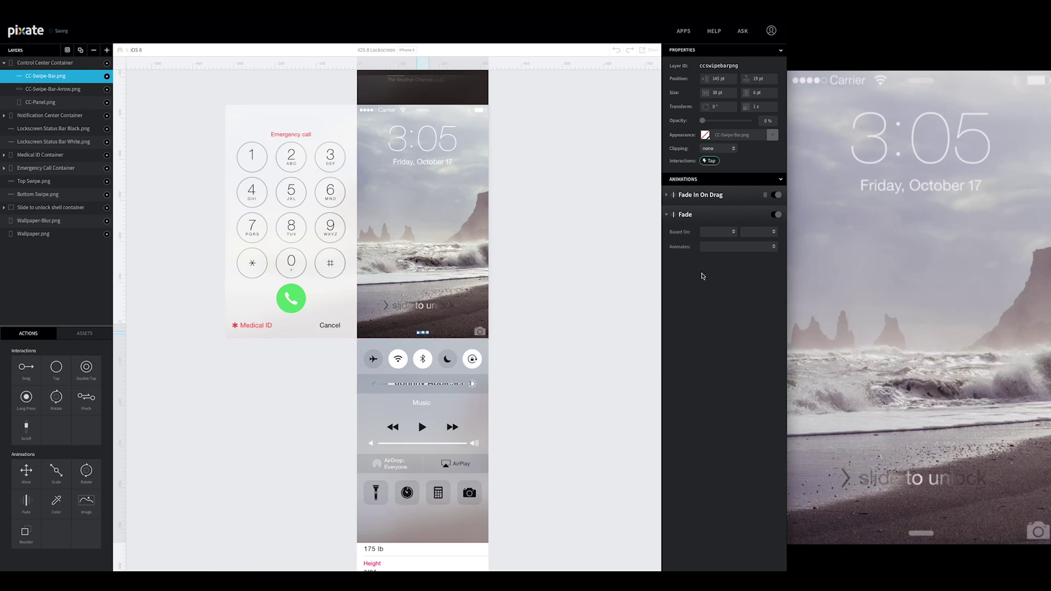
{"action": "double_click", "coordinate": [688, 216]}
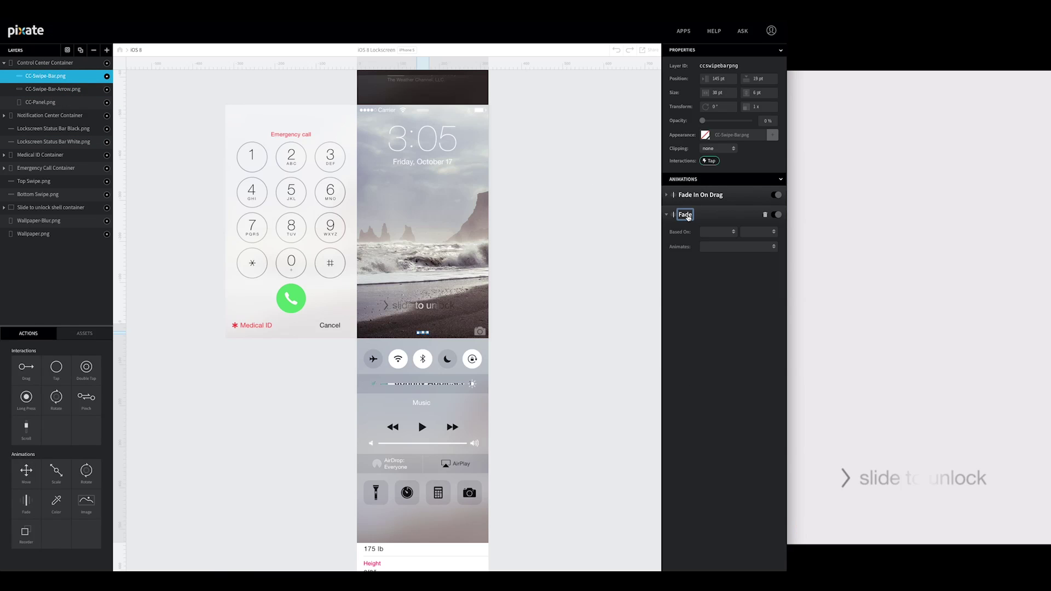
{"action": "type", "text": "O"}
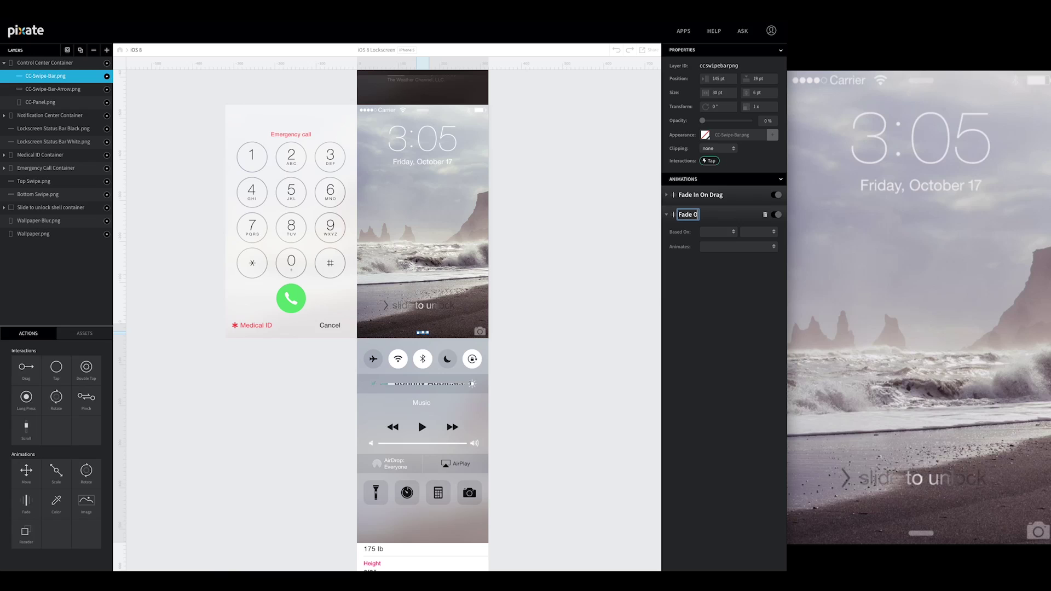
{"action": "type", "text": "ut On Release"}
{"action": "key", "text": "Return"}
Step: Base the Fade Out On Release animation on the Drag Release event of the Control Center Container
{"action": "left_click", "coordinate": [718, 233]}
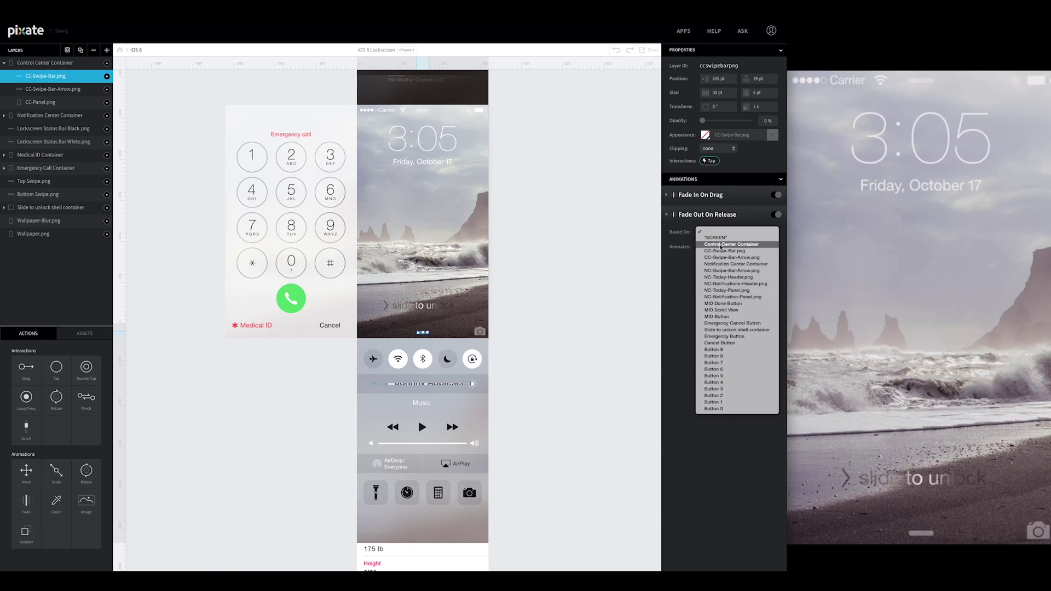
{"action": "left_click", "coordinate": [721, 247]}
{"action": "left_click", "coordinate": [758, 233]}
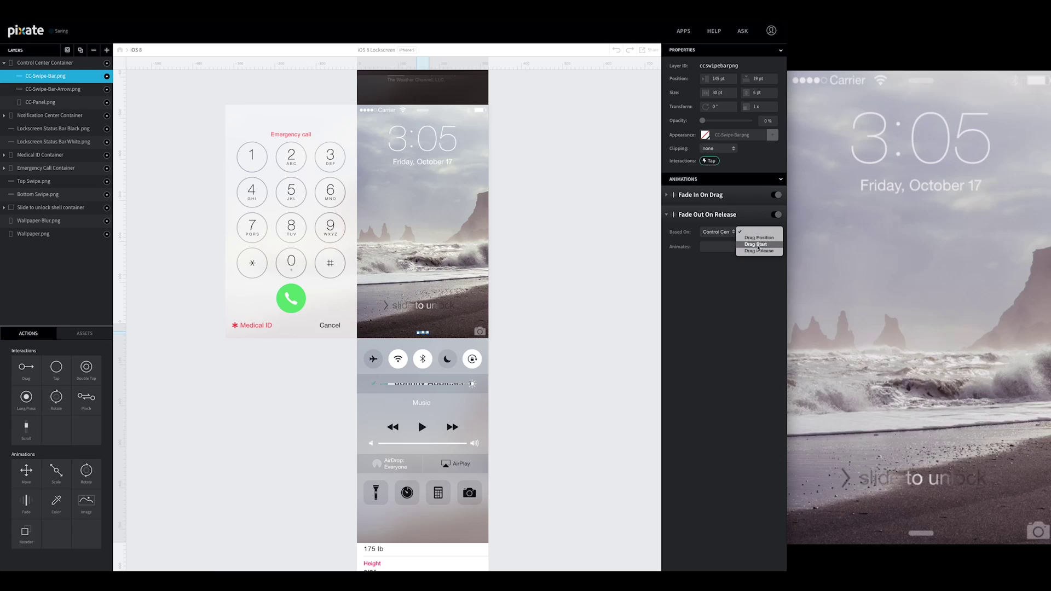
{"action": "left_click", "coordinate": [759, 251]}
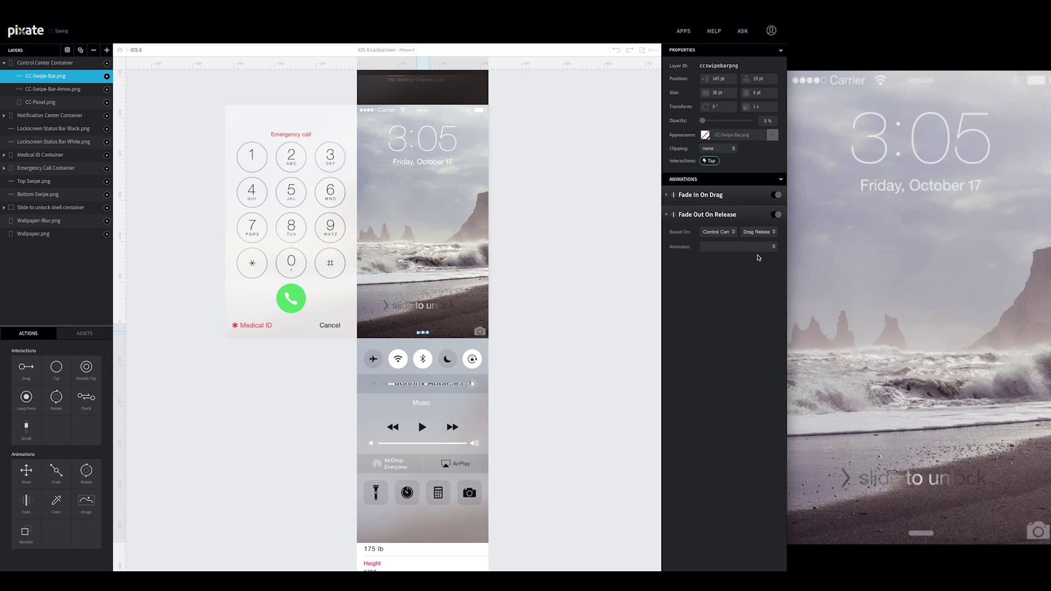
Step: Make Fade Out On Release animate with duration to final value, fading to 0% over 0.25 seconds
{"action": "left_click", "coordinate": [760, 258]}
{"action": "left_click", "coordinate": [698, 305]}
{"action": "type", "text": "0"}
{"action": "key", "text": "Tab"}
{"action": "type", "text": "0.25"}
{"action": "key", "text": "Tab"}
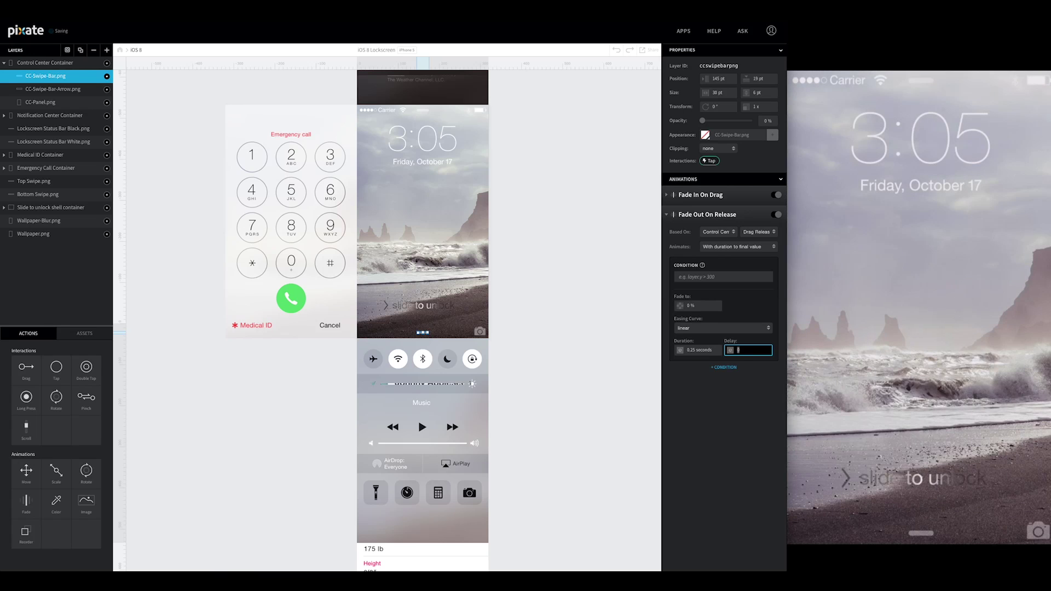
{"action": "key", "text": "Return"}
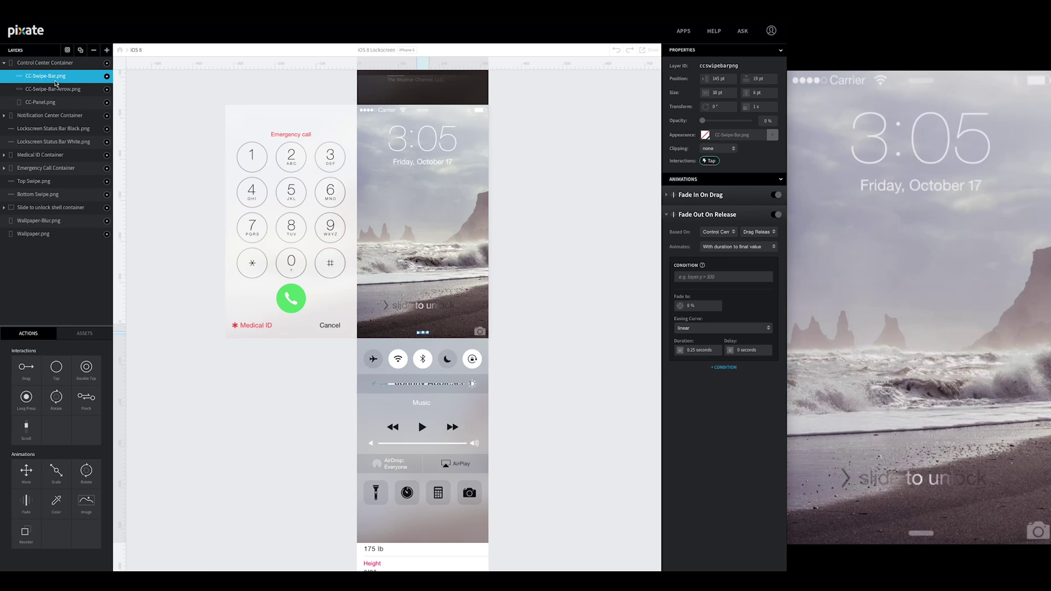
Step: Add a third Fade animation to the CC-Swipe-Bar.png layer and name it "Fade Out On Tap"
{"action": "left_click_drag", "start_coordinate": [25, 501], "coordinate": [36, 75]}
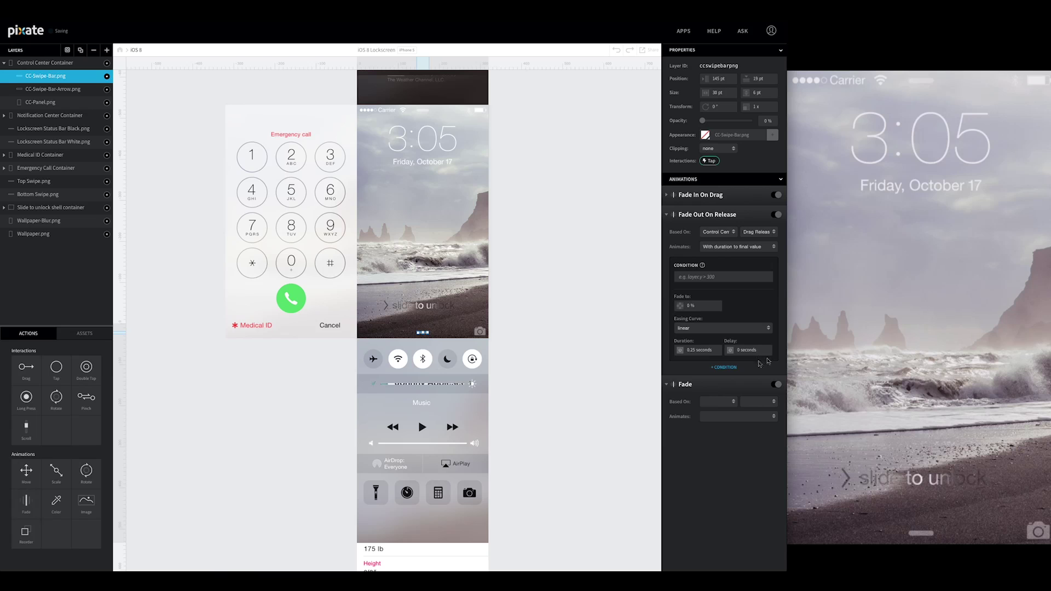
{"action": "left_click", "coordinate": [685, 385]}
{"action": "type", "text": "Fade Out on Tap"}
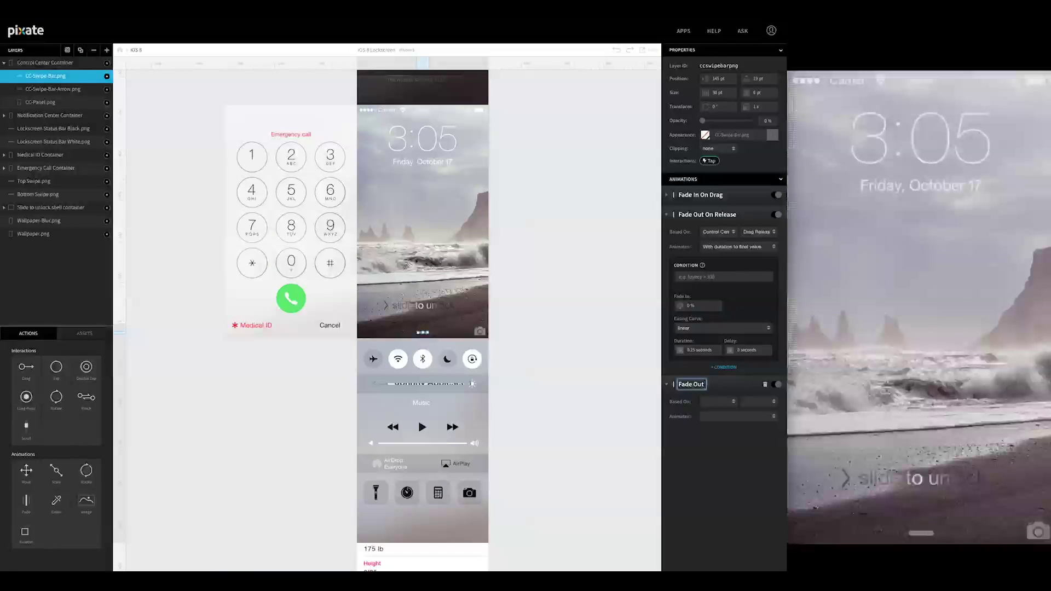
{"action": "key", "text": "BackSpace"}
{"action": "key", "text": "BackSpace"}
{"action": "key", "text": "BackSpace"}
{"action": "key", "text": "BackSpace"}
{"action": "key", "text": "BackSpace"}
{"action": "key", "text": "BackSpace"}
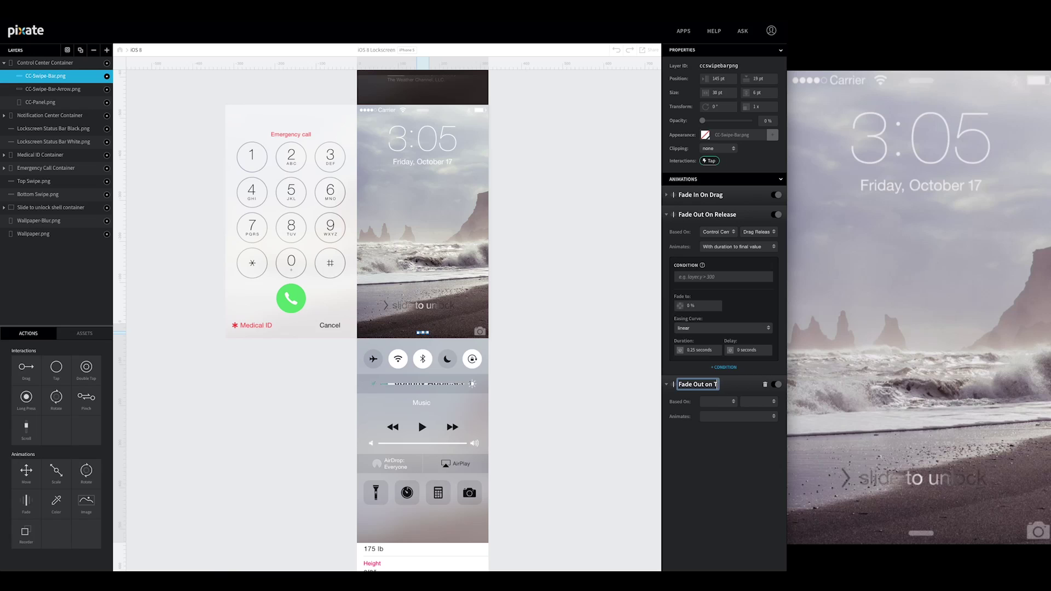
{"action": "type", "text": "On Tap"}
{"action": "key", "text": "Return"}
Step: Base Fade Out On Tap on the Tap event of CC-Swipe-Bar.png and make it fade to 0% over 0.25 seconds
{"action": "left_click", "coordinate": [729, 403]}
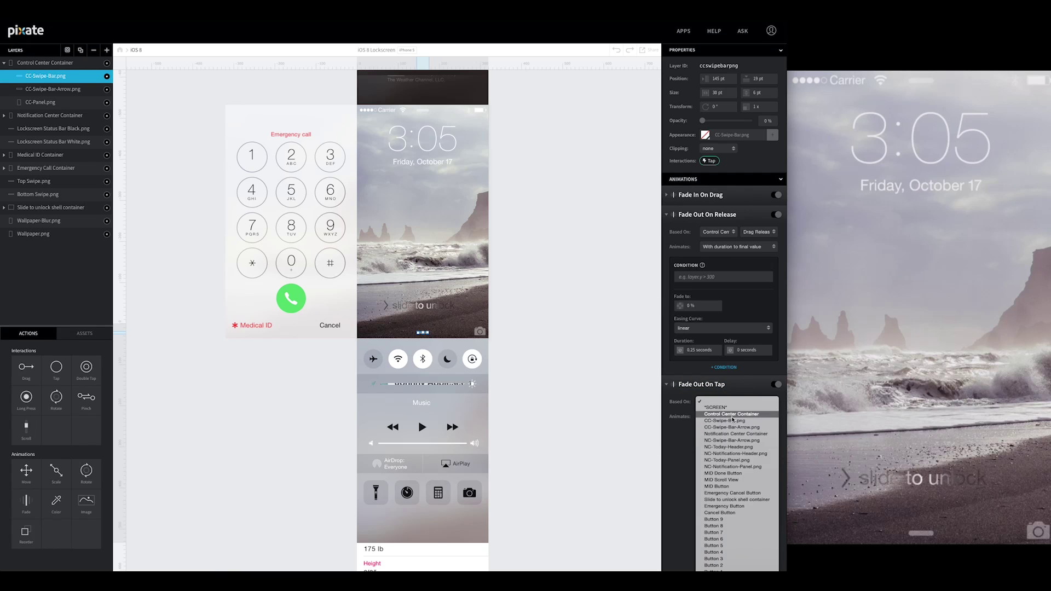
{"action": "left_click", "coordinate": [719, 421]}
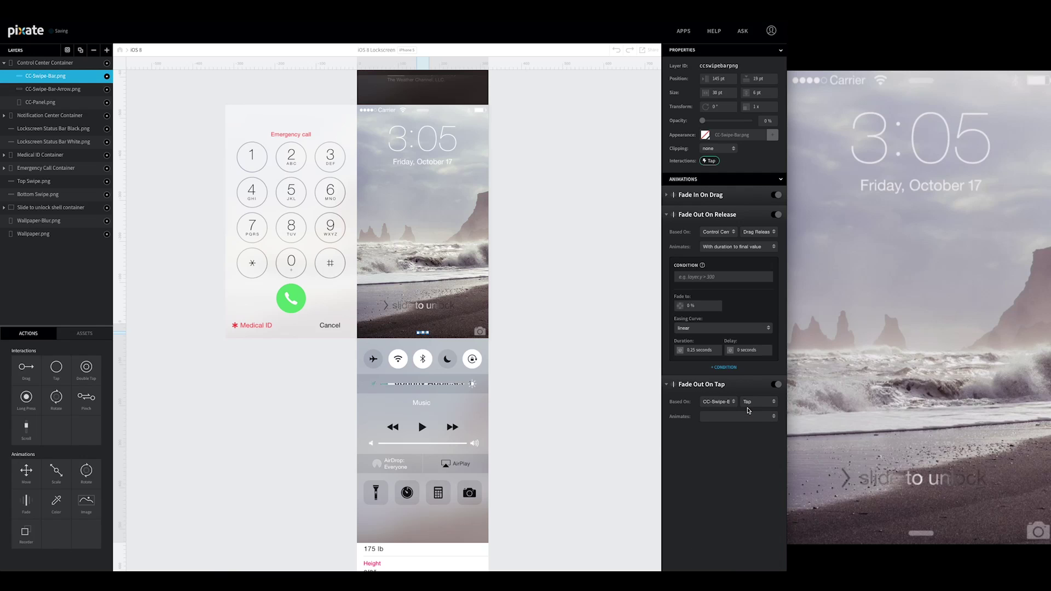
{"action": "left_click", "coordinate": [707, 476]}
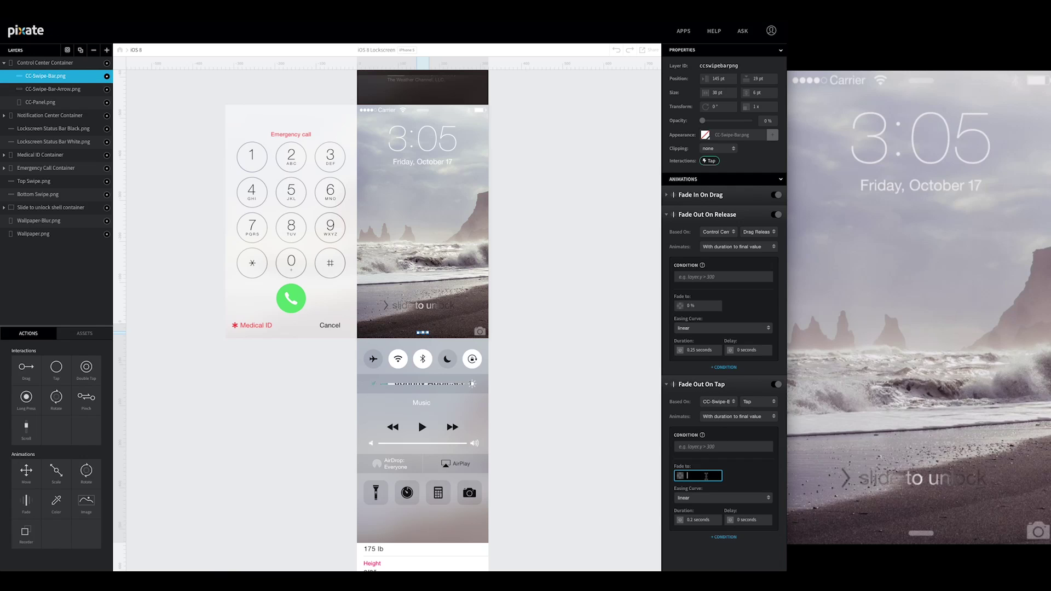
{"action": "type", "text": "0"}
{"action": "key", "text": "Tab"}
{"action": "type", "text": "0.25"}
{"action": "key", "text": "Return"}
Step: Add a third Fade animation to the CC-Swipe-Bar-Arrow.png layer and name it "Fade Out On Drag"
{"action": "left_click", "coordinate": [52, 89]}
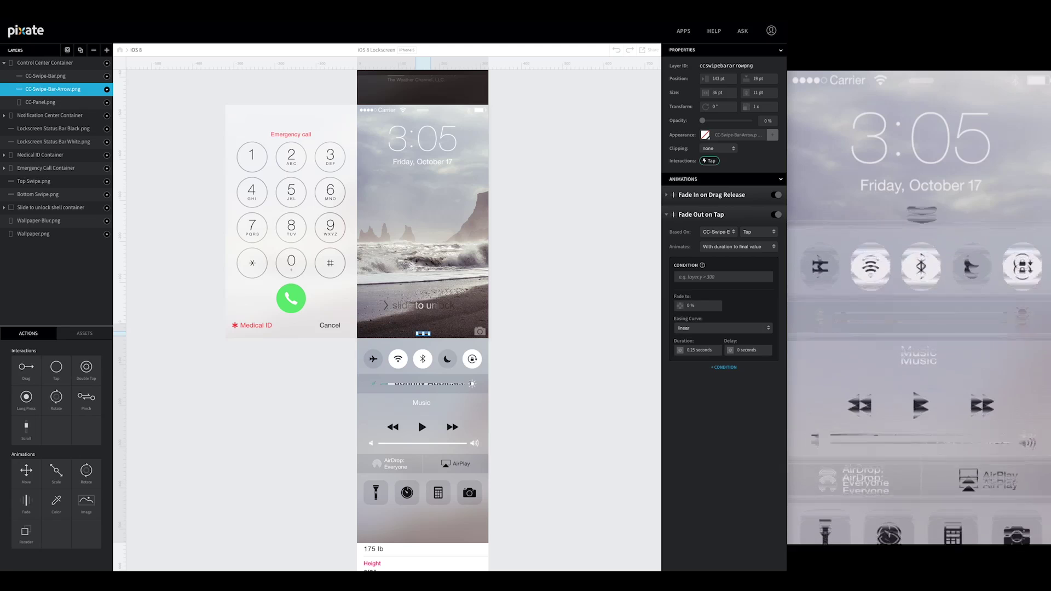
{"action": "left_click_drag", "start_coordinate": [913, 375], "coordinate": [913, 454]}
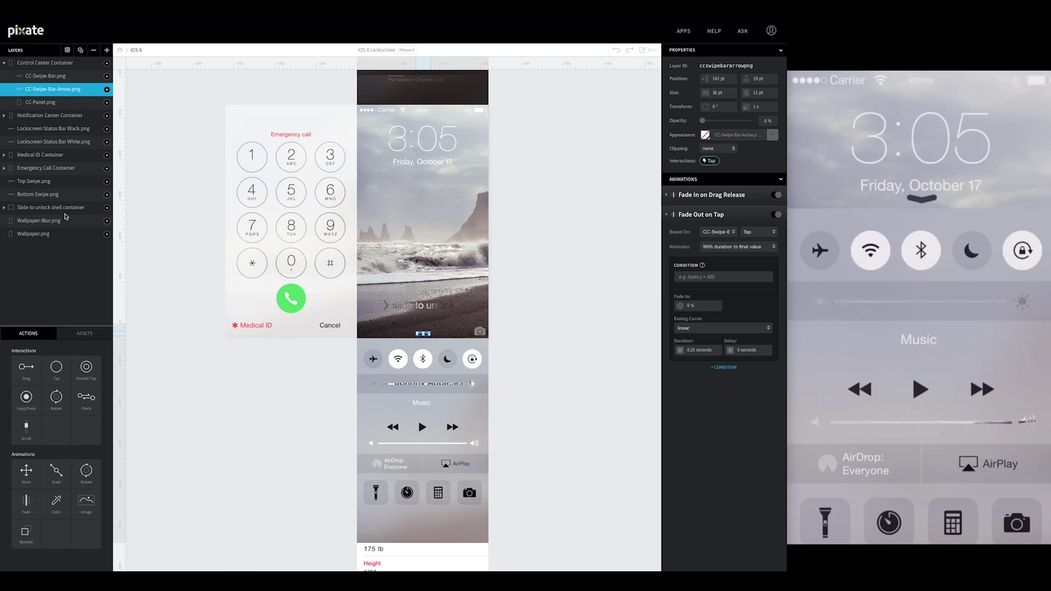
{"action": "left_click_drag", "start_coordinate": [26, 507], "coordinate": [55, 89]}
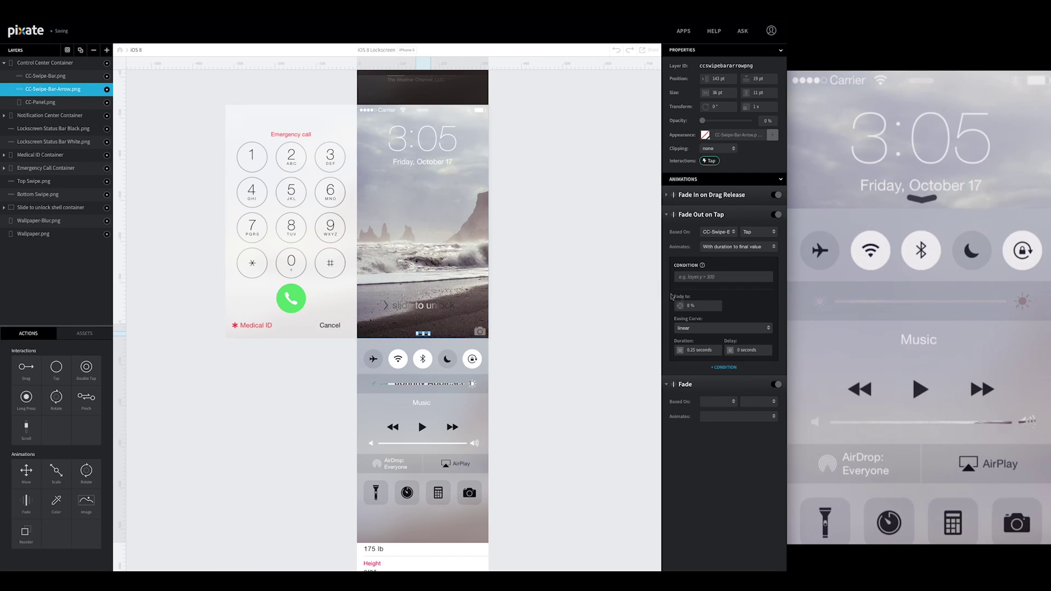
{"action": "double_click", "coordinate": [686, 384]}
{"action": "type", "text": "Fade Ou"}
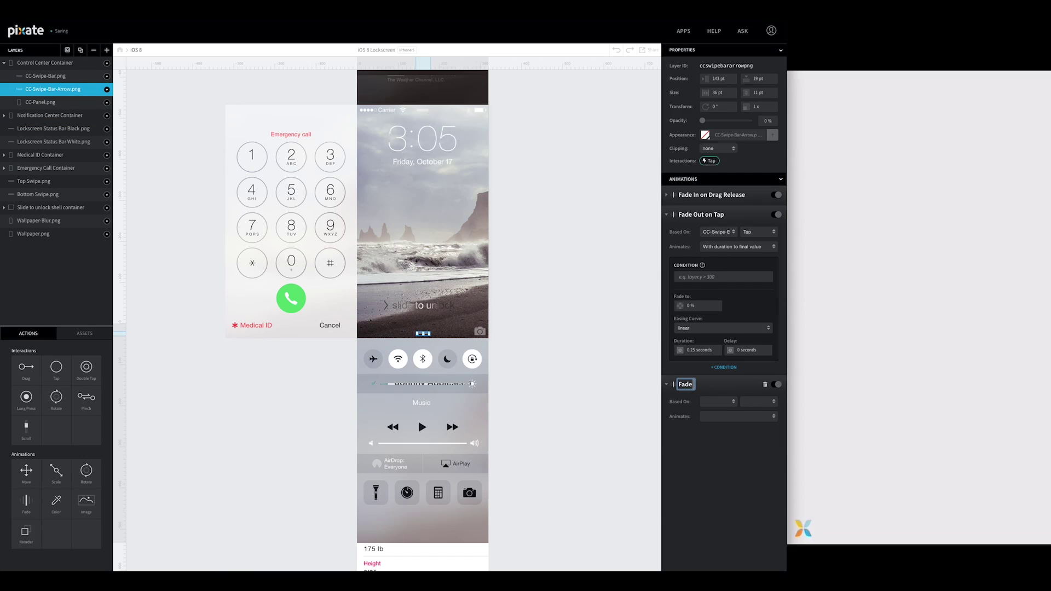
{"action": "type", "text": "t On Drag"}
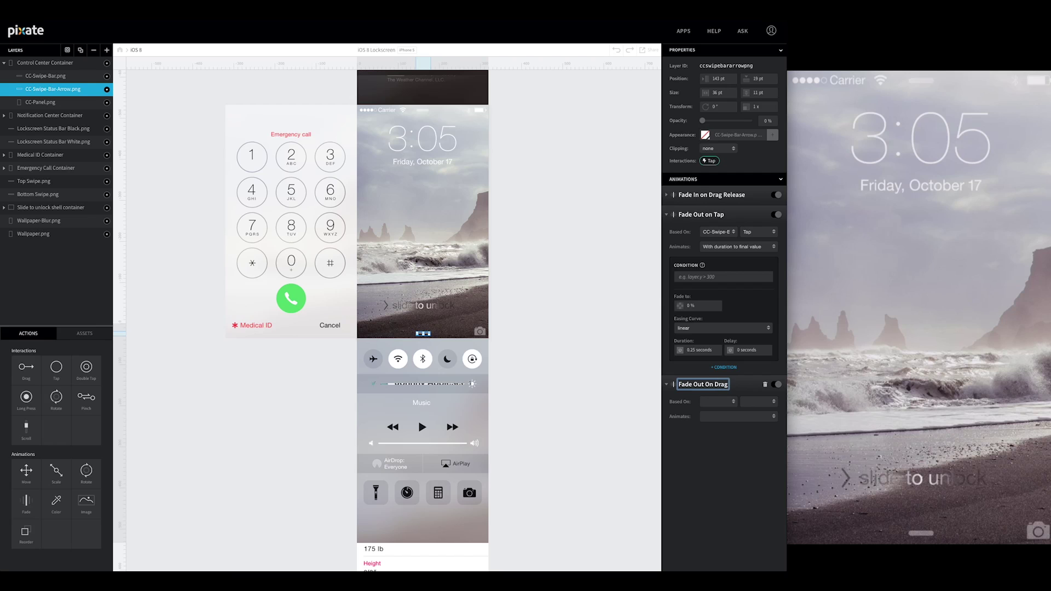
Step: Base the Fade Out On Drag animation on the Drag Start event of the Control Center Container
{"action": "left_click", "coordinate": [729, 402]}
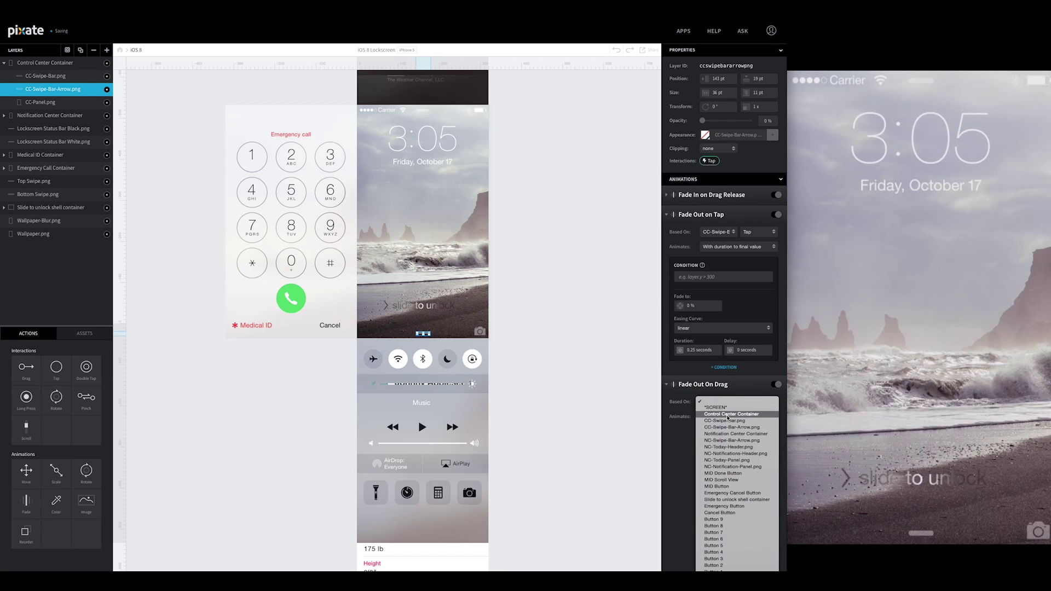
{"action": "left_click", "coordinate": [729, 415]}
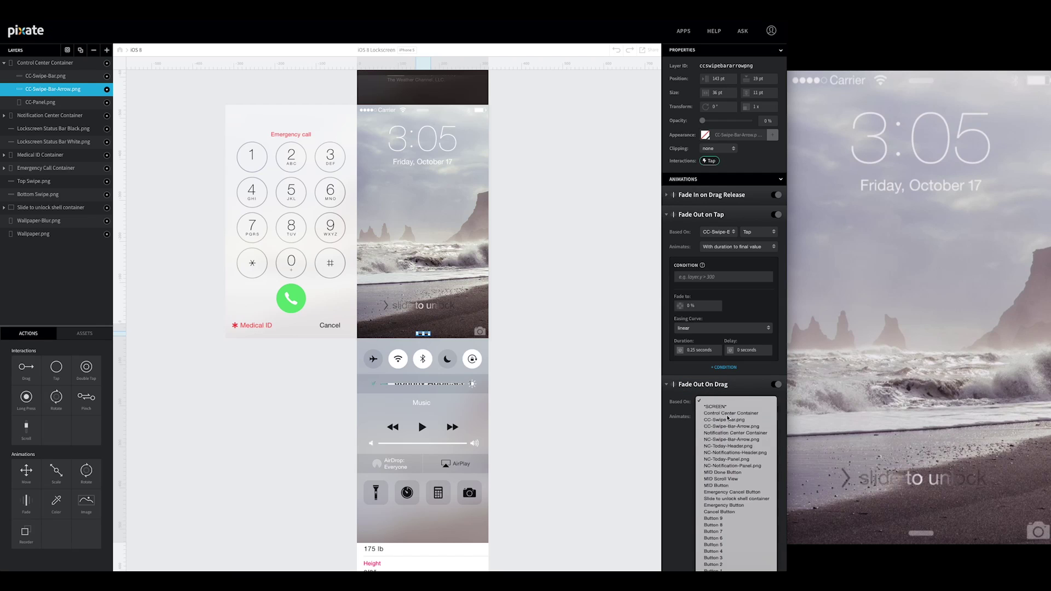
{"action": "left_click", "coordinate": [758, 402]}
{"action": "left_click", "coordinate": [758, 416]}
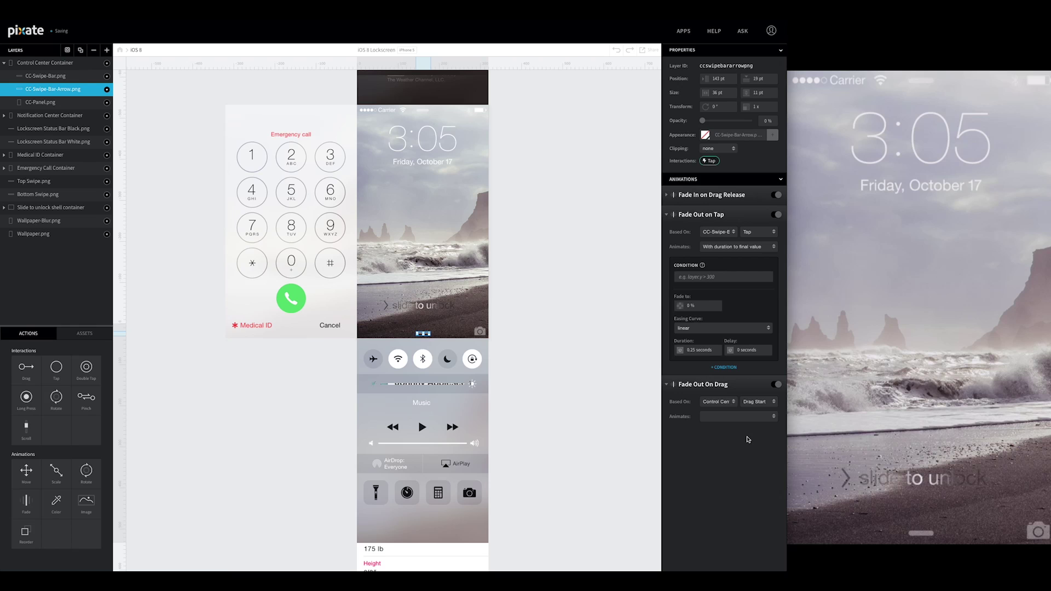
Step: Make Fade Out On Drag fade to 0% over a duration of 0.25 seconds and test the Control Center in the preview
{"action": "left_click", "coordinate": [705, 475]}
{"action": "type", "text": "0"}
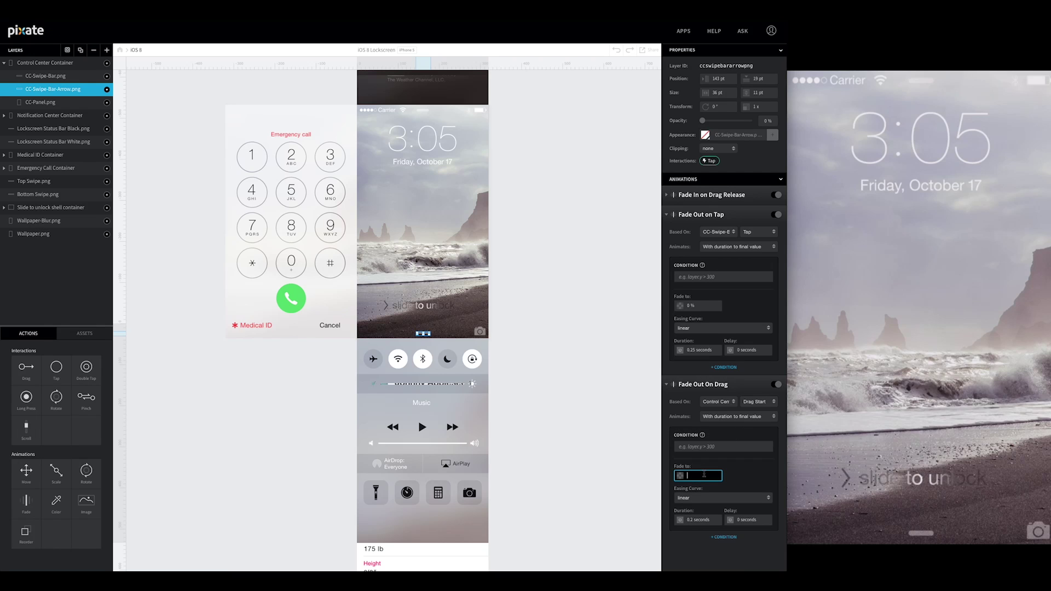
{"action": "key", "text": "Tab"}
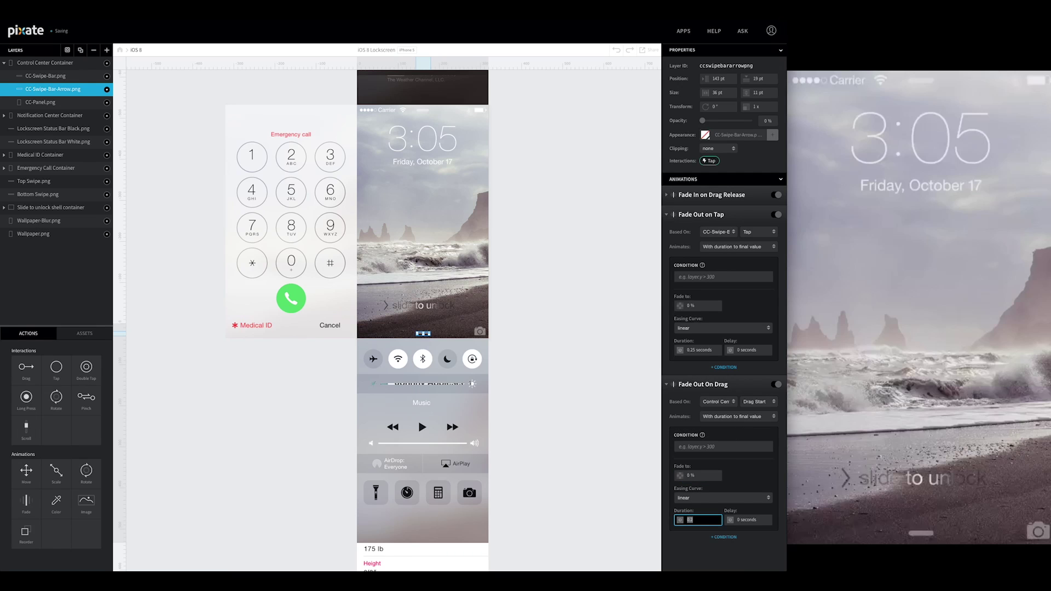
{"action": "type", "text": "0.25"}
{"action": "key", "text": "Tab"}
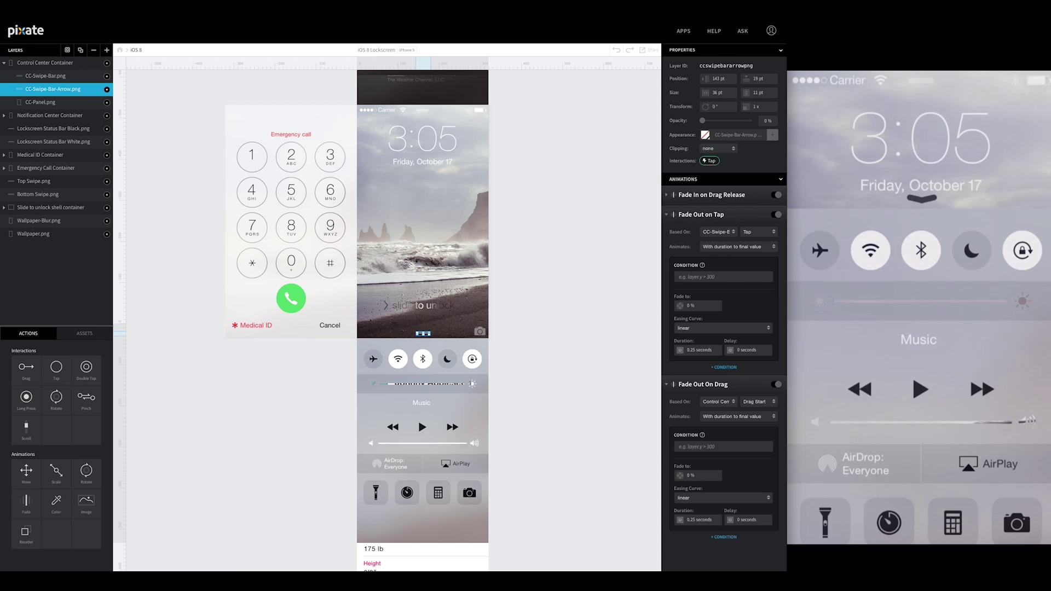
{"action": "left_click_drag", "start_coordinate": [912, 376], "coordinate": [913, 363]}
Step: Add a Move animation to the CC-Panel.png layer and name it "Move Up On Drag Start"
{"action": "left_click", "coordinate": [49, 102]}
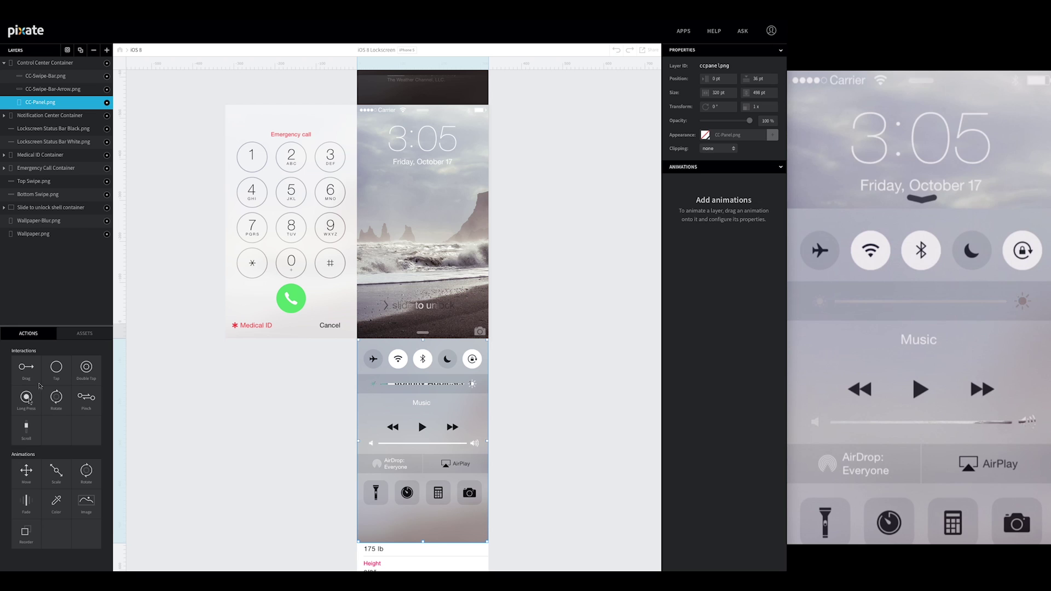
{"action": "left_click_drag", "start_coordinate": [20, 470], "coordinate": [39, 107]}
{"action": "double_click", "coordinate": [687, 183]}
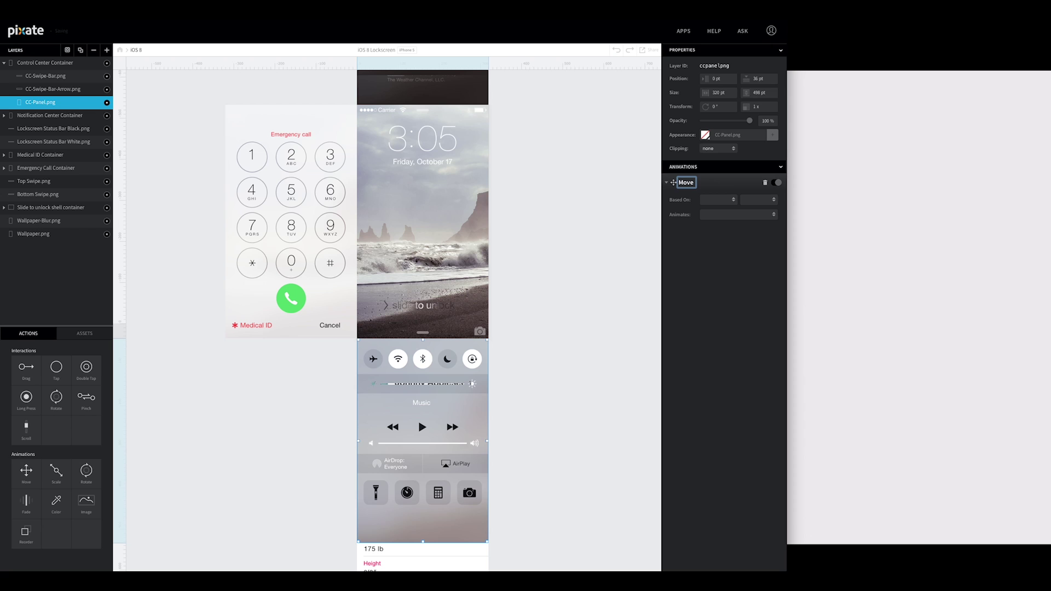
{"action": "type", "text": "Up On Dr"}
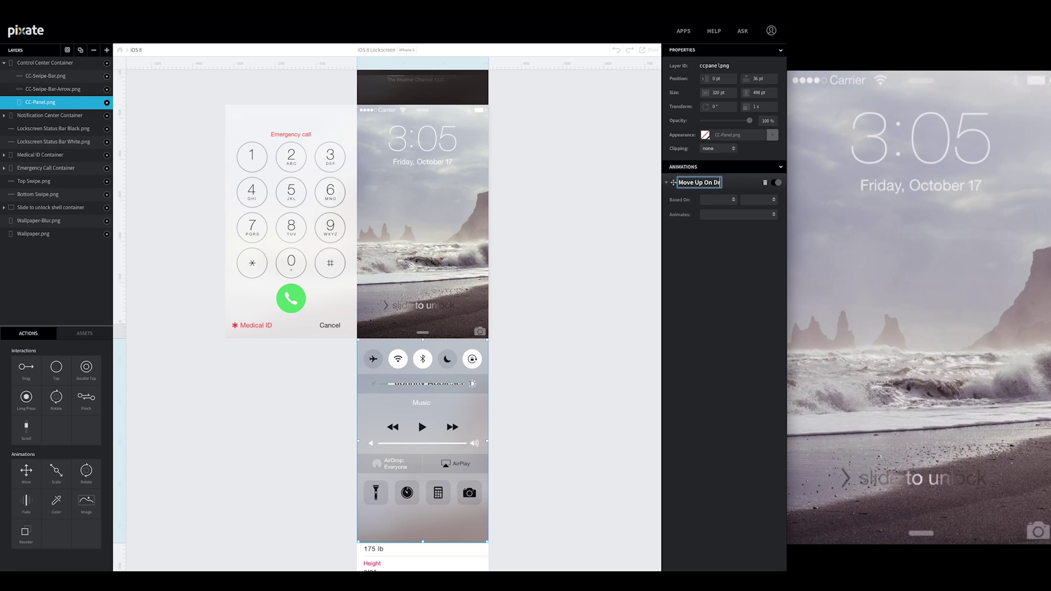
{"action": "type", "text": "ag"}
{"action": "key", "text": "Return"}
{"action": "double_click", "coordinate": [723, 183]}
{"action": "type", "text": "Start"}
{"action": "key", "text": "Return"}
Step: Base Move Up On Drag Start on the Control Center Container's Drag Start event and make it move to a Top position of 10
{"action": "left_click", "coordinate": [713, 200]}
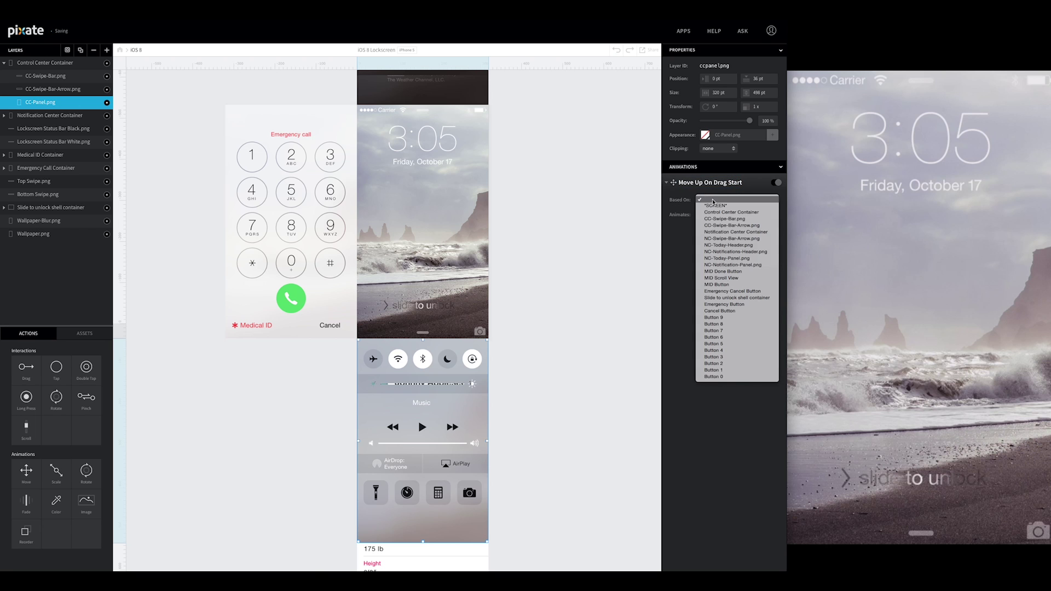
{"action": "left_click", "coordinate": [715, 213]}
{"action": "left_click", "coordinate": [762, 201]}
{"action": "left_click", "coordinate": [758, 213]}
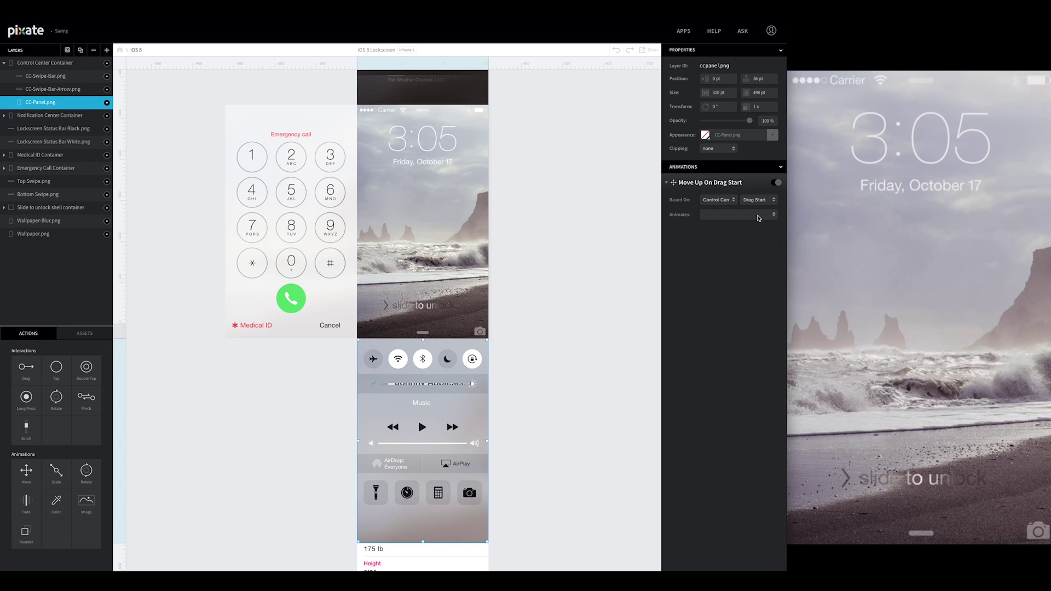
{"action": "left_click", "coordinate": [759, 219]}
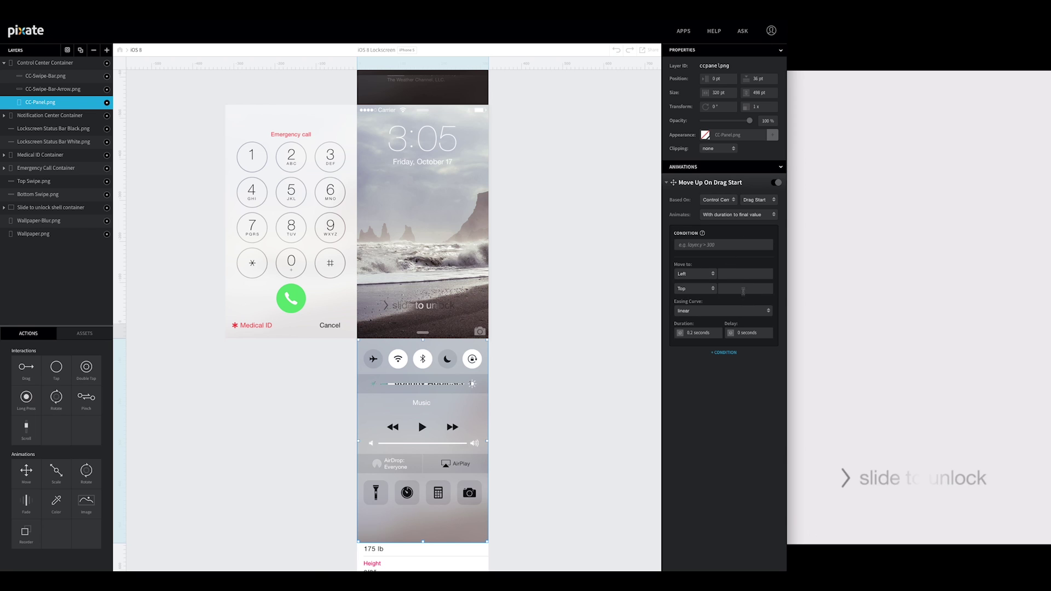
{"action": "left_click", "coordinate": [744, 288]}
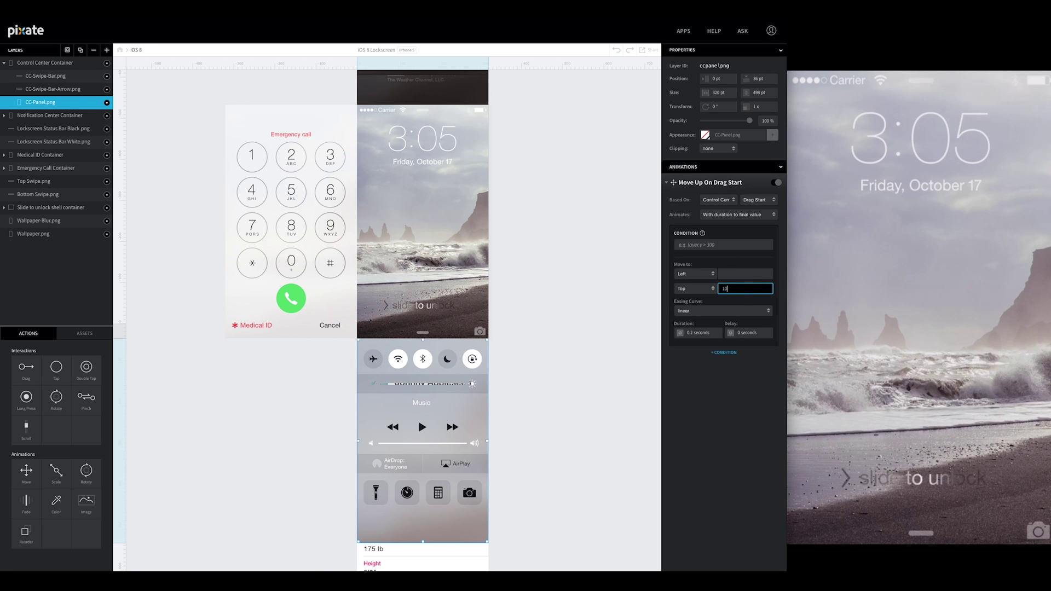
{"action": "key", "text": "Return"}
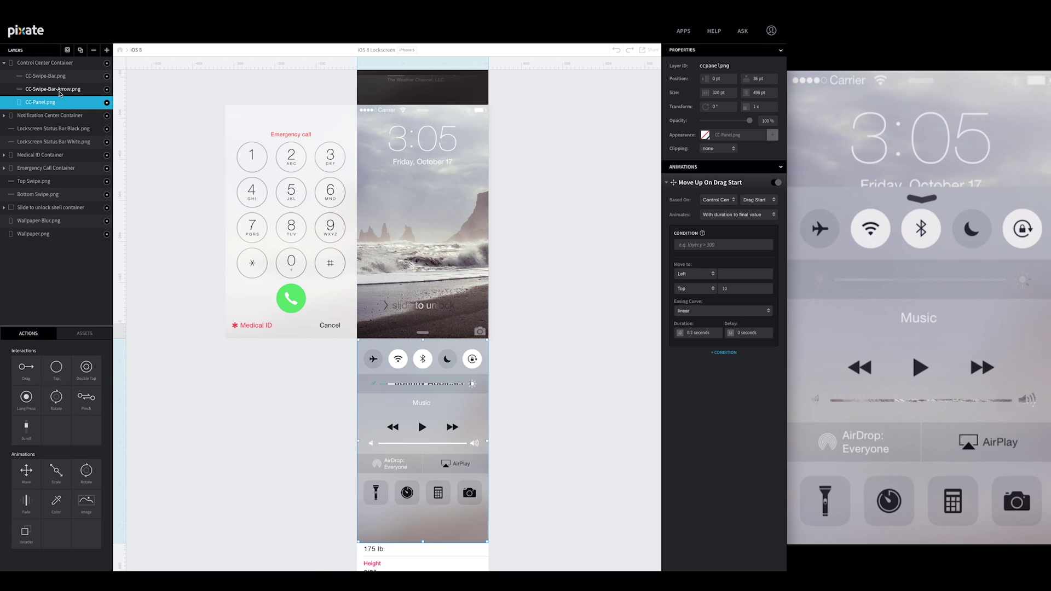
Step: Add a second Move animation to the CC-Panel.png layer and name it "Move Down on Tap"
{"action": "left_click_drag", "start_coordinate": [26, 471], "coordinate": [65, 103]}
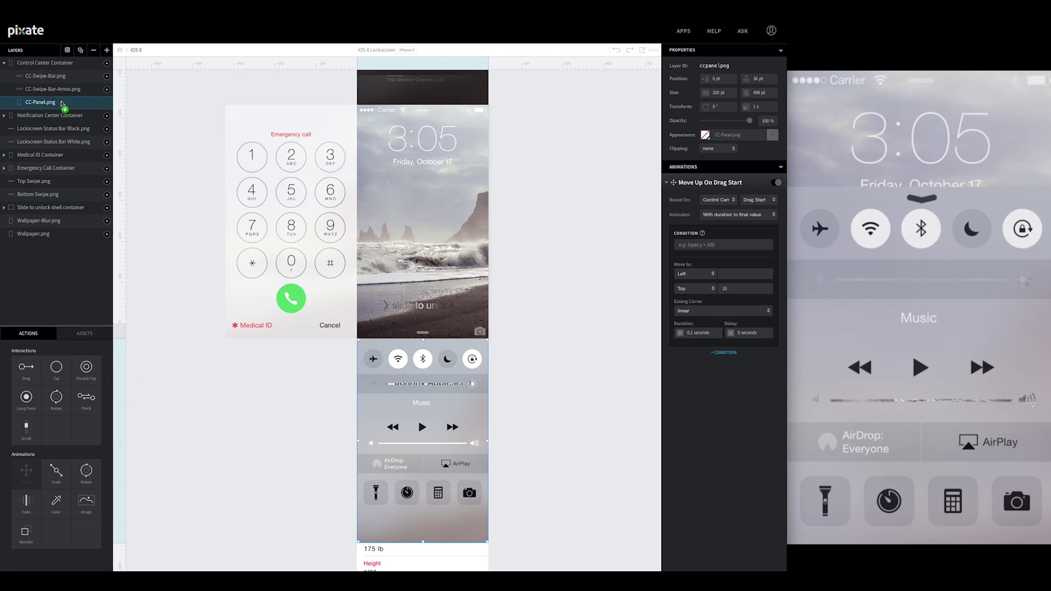
{"action": "left_click", "coordinate": [714, 183]}
{"action": "double_click", "coordinate": [687, 202]}
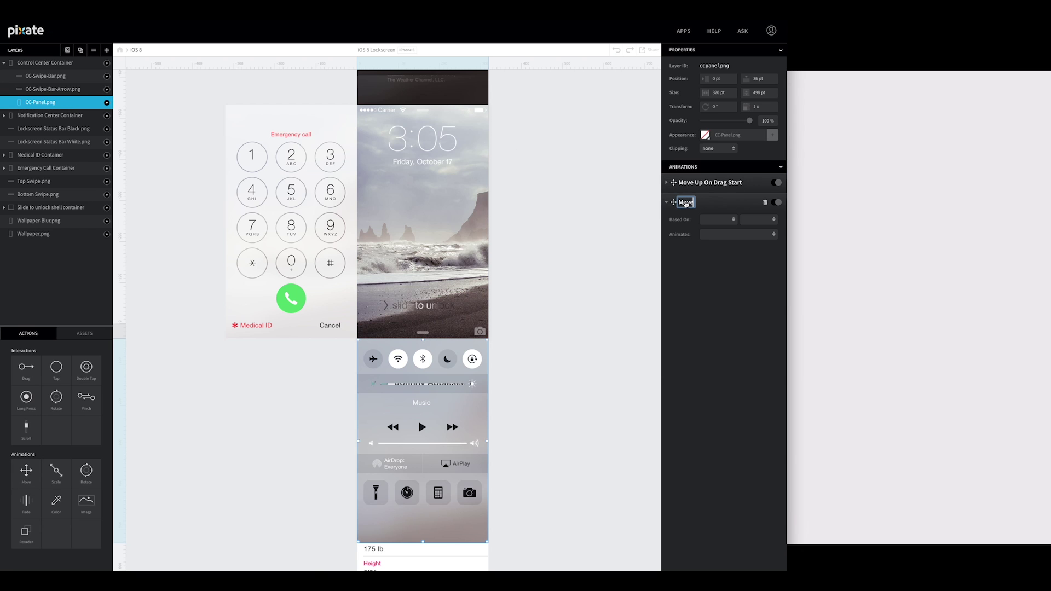
{"action": "type", "text": "Down on Tap"}
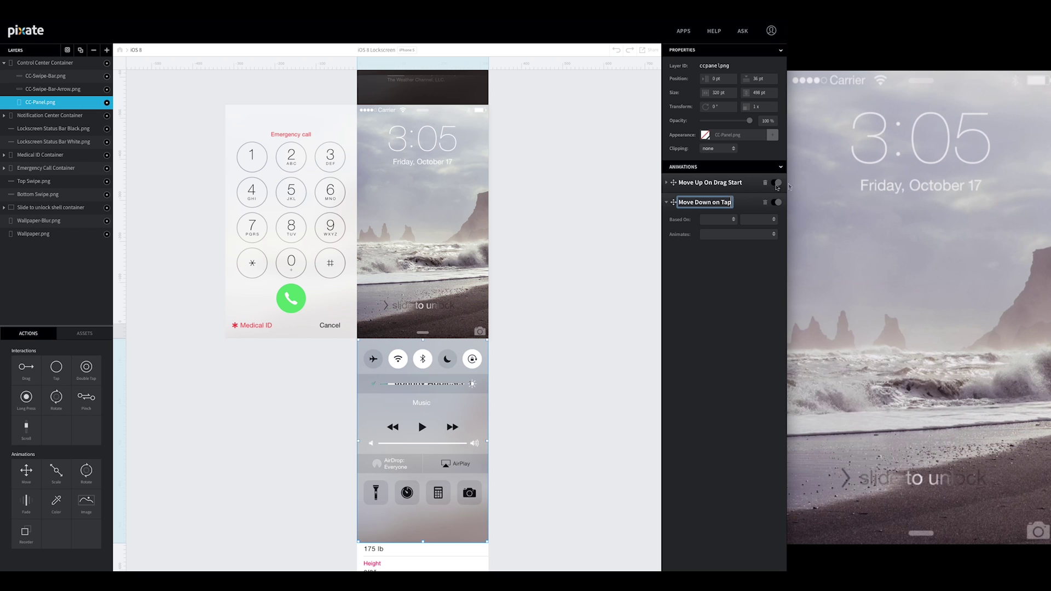
Step: Base the panel's Move Down on Tap animation on the Tap event of CC-Swipe-Bar-Arrow.png
{"action": "left_click", "coordinate": [726, 220]}
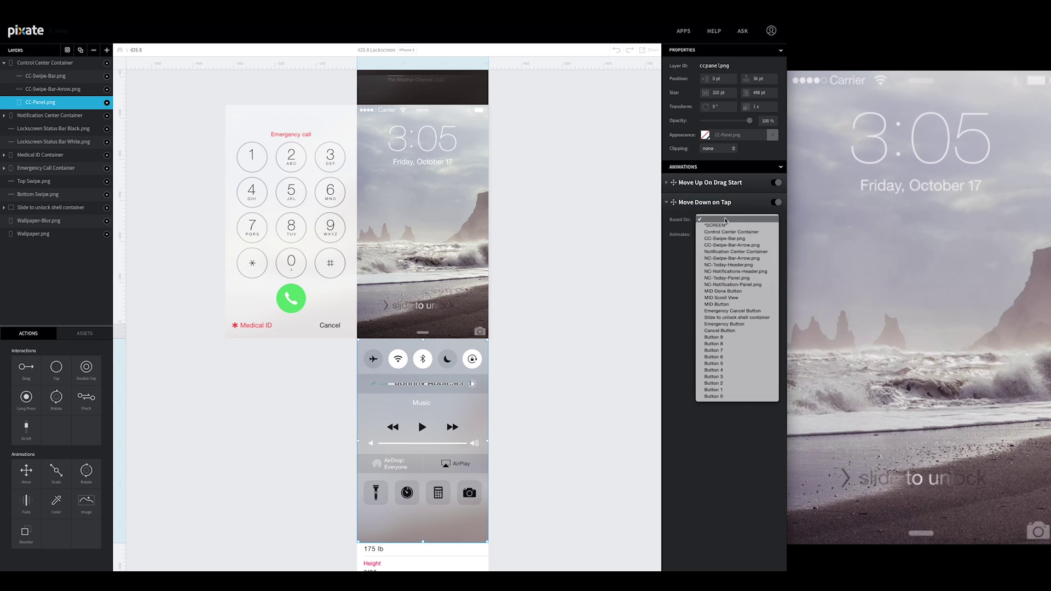
{"action": "left_click", "coordinate": [723, 246]}
{"action": "left_click", "coordinate": [762, 219]}
{"action": "left_click", "coordinate": [754, 224]}
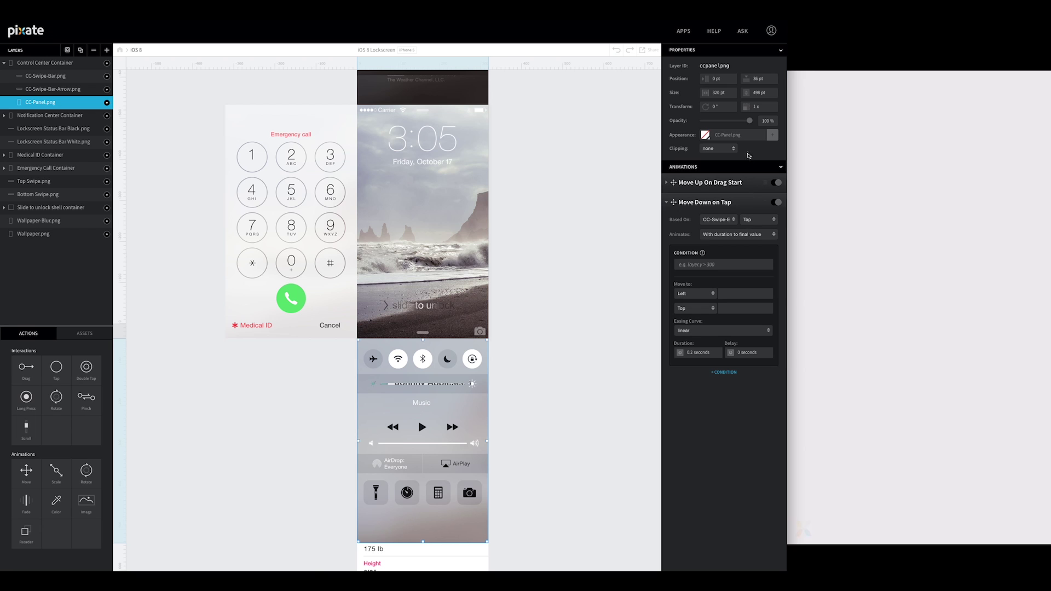
Step: Make the panel's Move Down on Tap animation move to a Top position of 36 over a duration of 0.3 seconds
{"action": "left_click", "coordinate": [727, 309]}
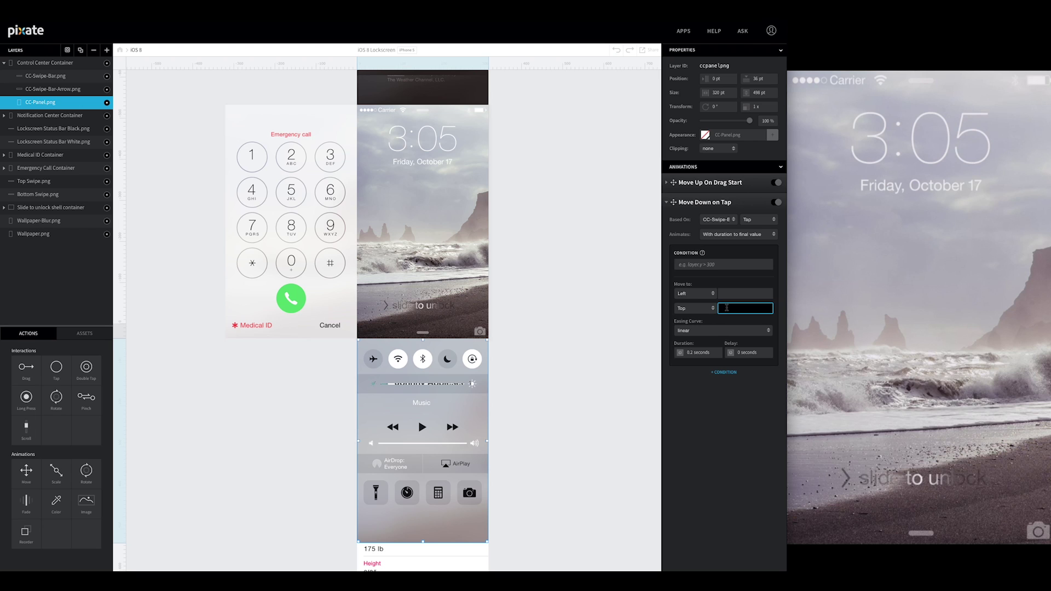
{"action": "key", "text": "Return"}
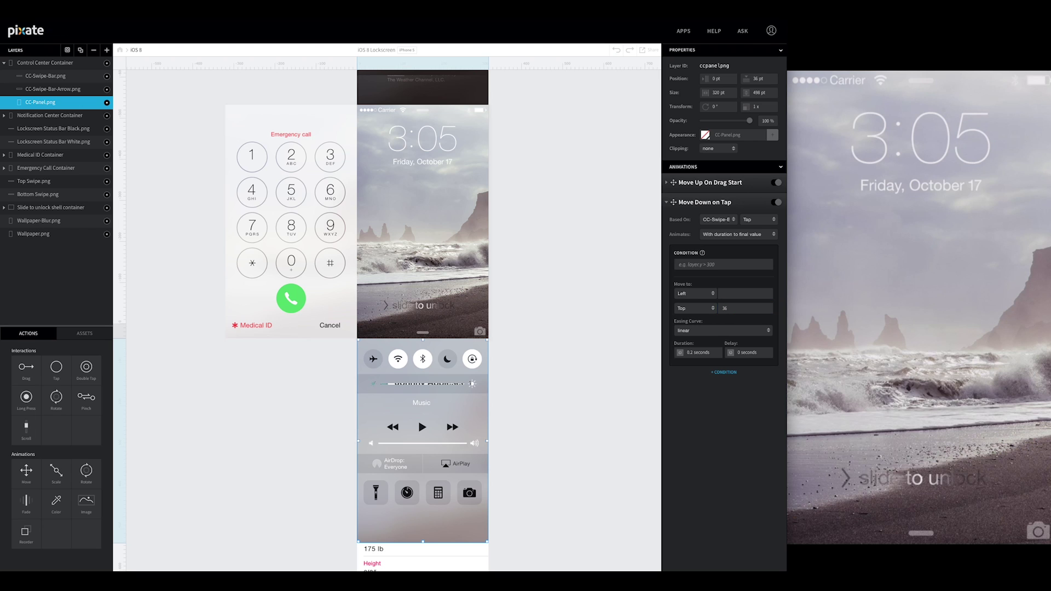
{"action": "left_click", "coordinate": [717, 353]}
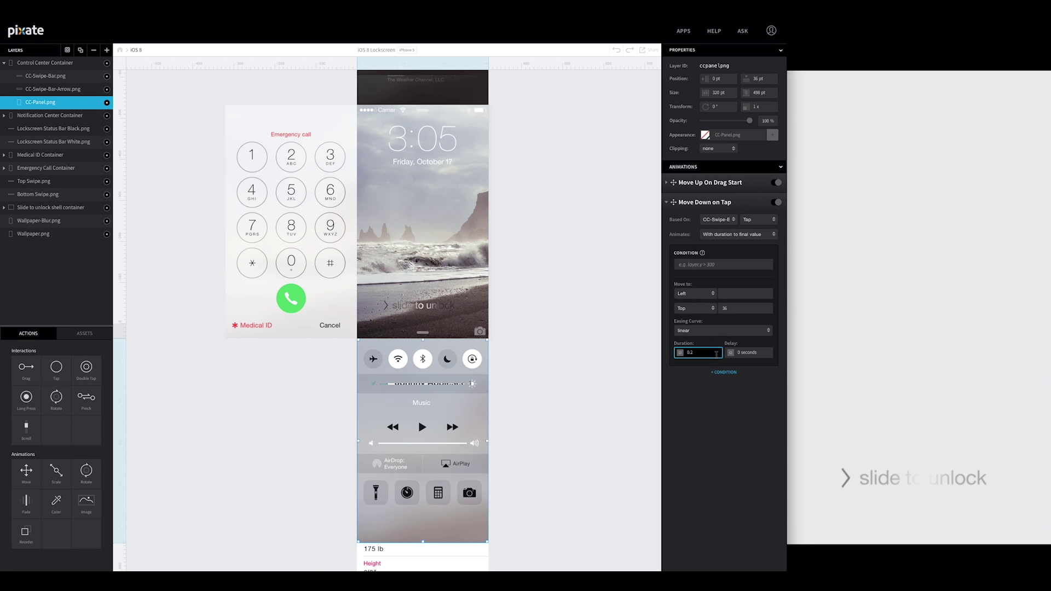
{"action": "type", "text": ".3"}
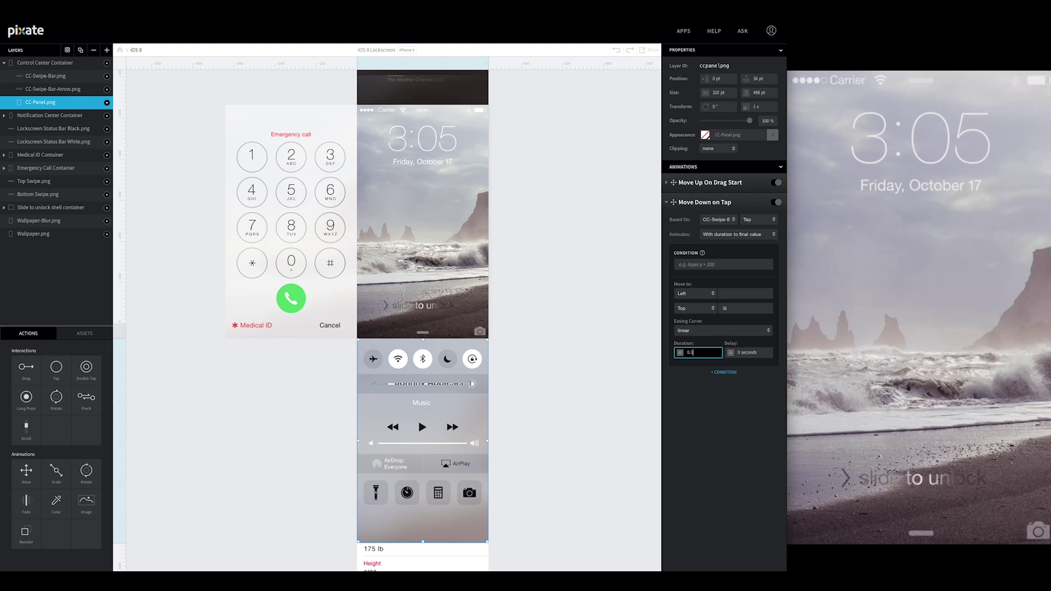
{"action": "key", "text": "Return"}
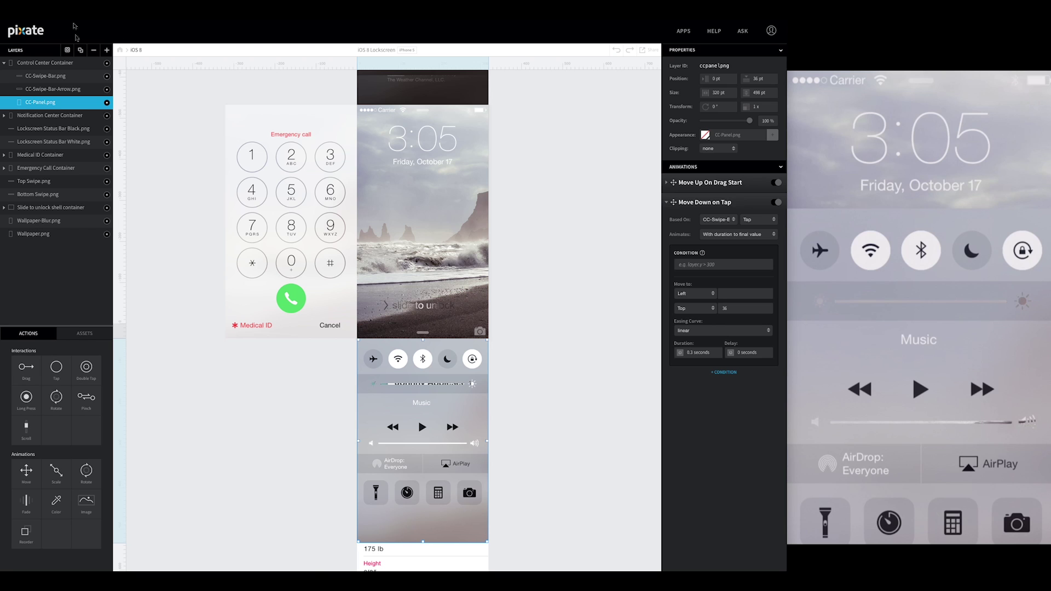
Step: Add another Move animation to the Control Center Container and name it "Move Down On Tap"
{"action": "left_click", "coordinate": [54, 63]}
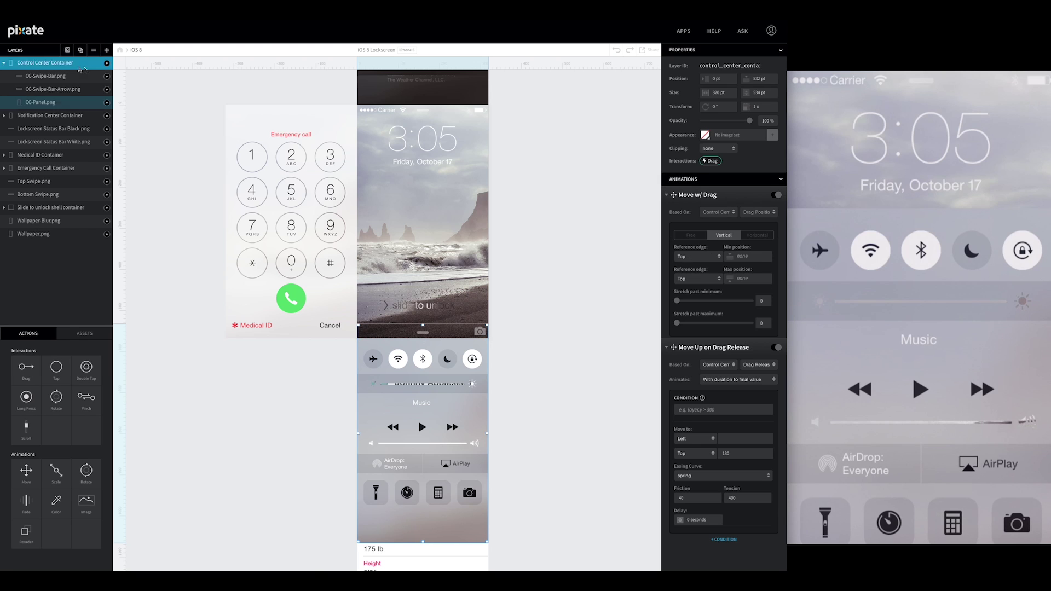
{"action": "left_click", "coordinate": [728, 196]}
{"action": "left_click", "coordinate": [733, 215]}
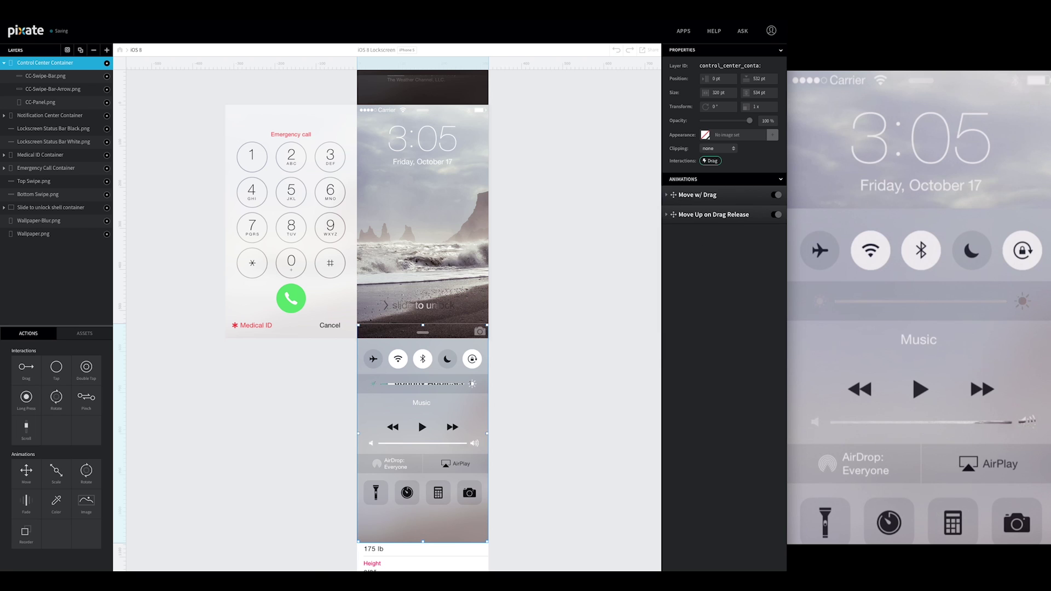
{"action": "left_click_drag", "start_coordinate": [25, 470], "coordinate": [38, 63]}
{"action": "left_click", "coordinate": [686, 236]}
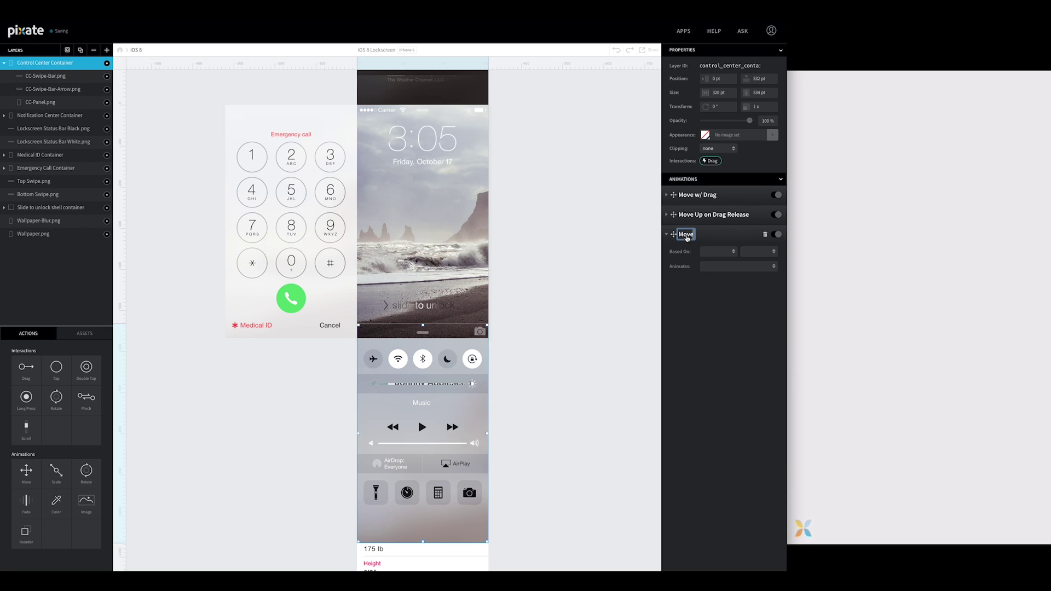
{"action": "type", "text": "D"}
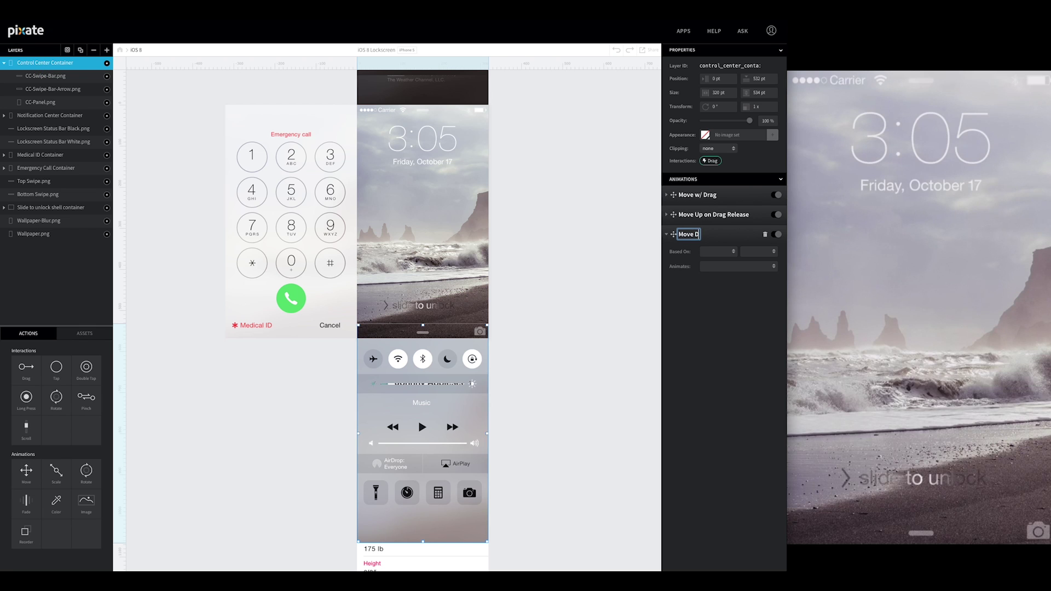
{"action": "type", "text": "own On Tap"}
{"action": "key", "text": "Return"}
Step: Base the container's Move Down On Tap animation on the Tap event of CC-Swipe-Bar-Arrow.png
{"action": "left_click", "coordinate": [734, 252]}
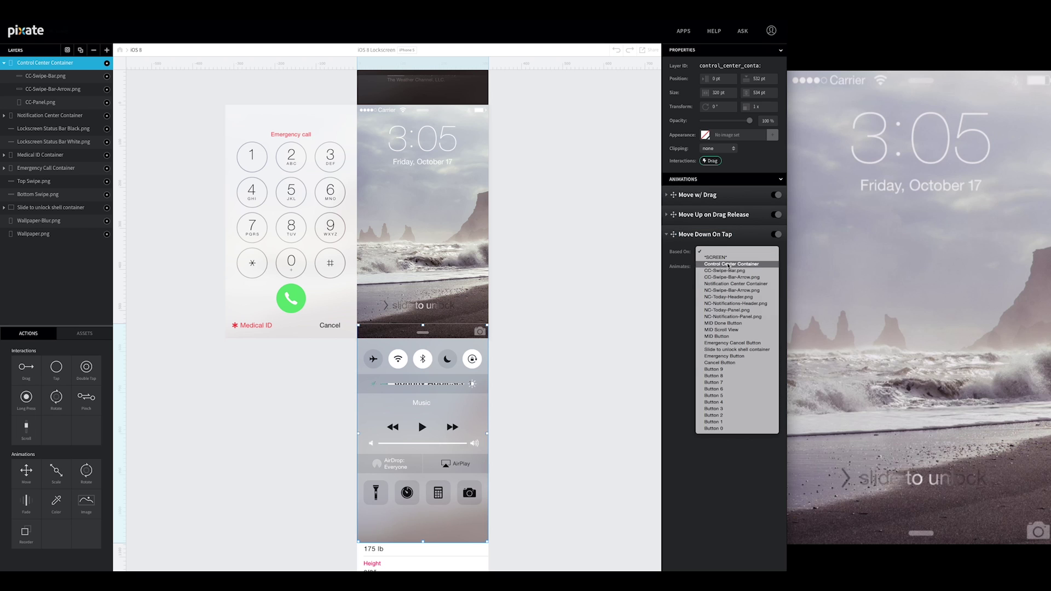
{"action": "left_click", "coordinate": [729, 277]}
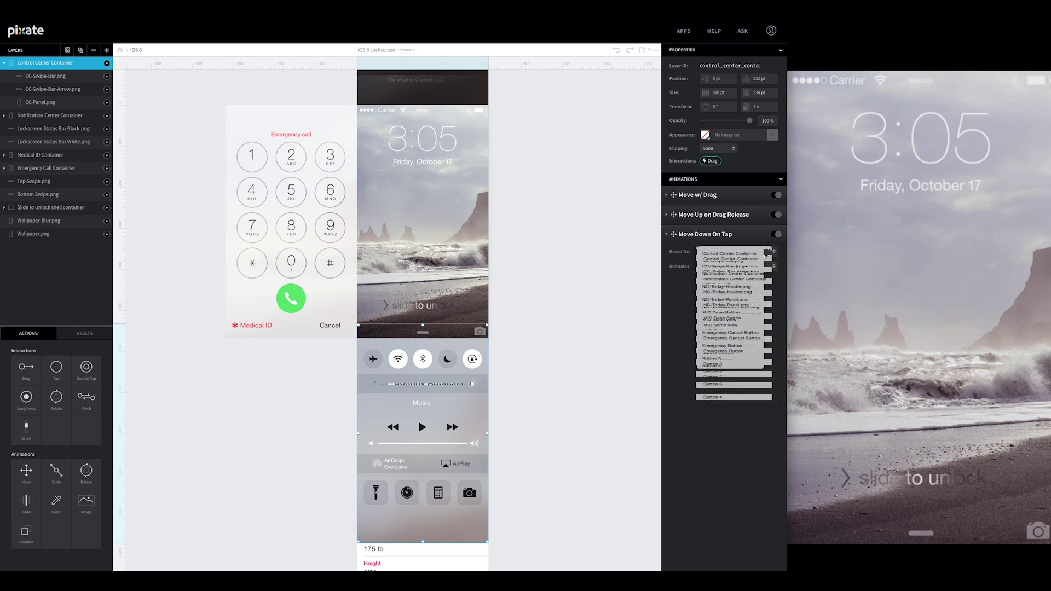
{"action": "left_click", "coordinate": [769, 251]}
{"action": "left_click", "coordinate": [748, 257]}
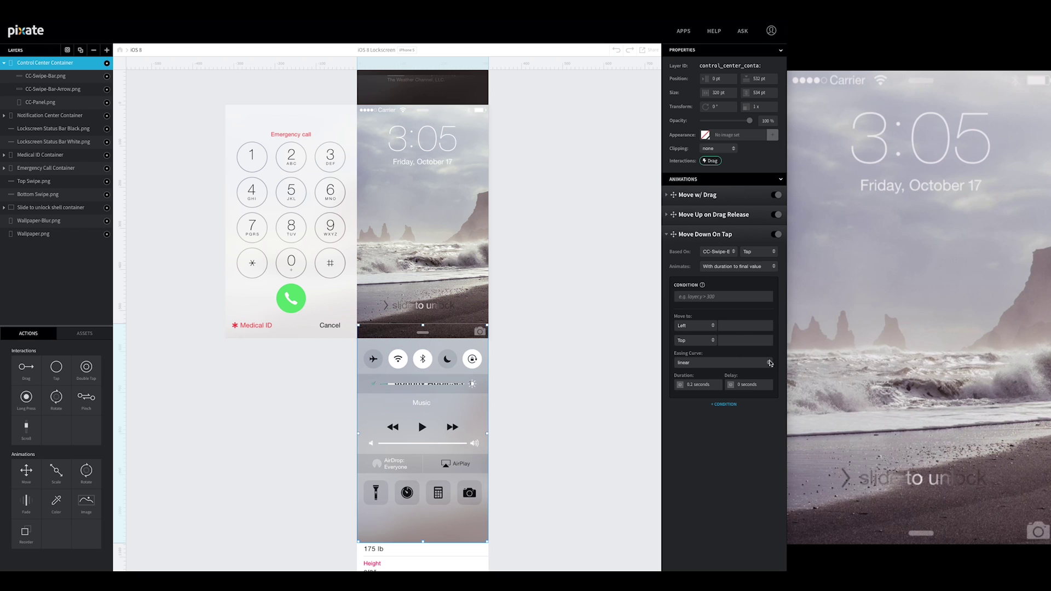
Step: Make the container's Move Down On Tap animation move to a Top position of 532 with a spring easing curve
{"action": "left_click", "coordinate": [736, 342]}
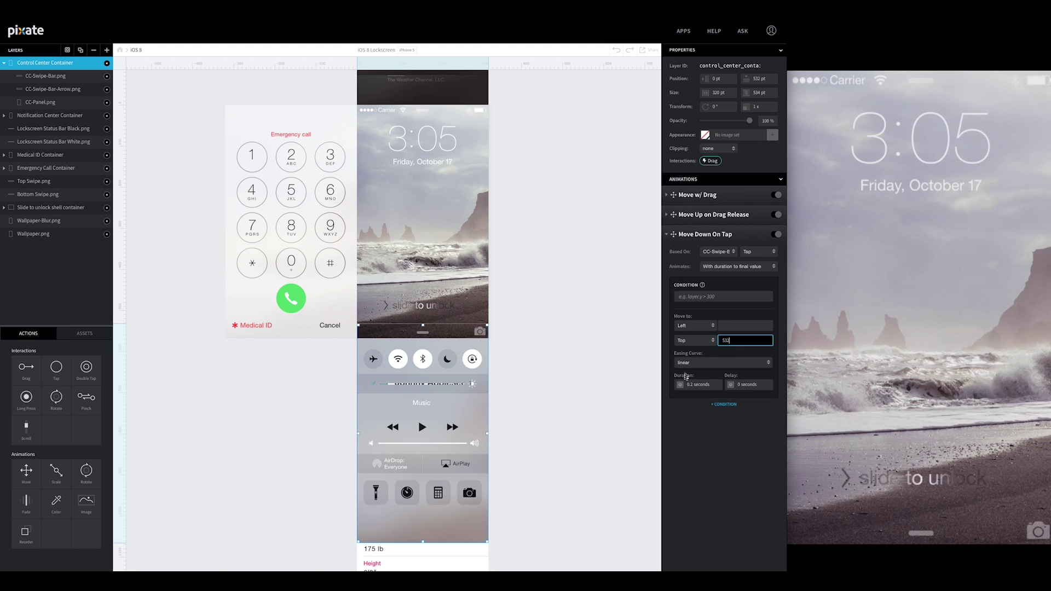
{"action": "left_click", "coordinate": [713, 383]}
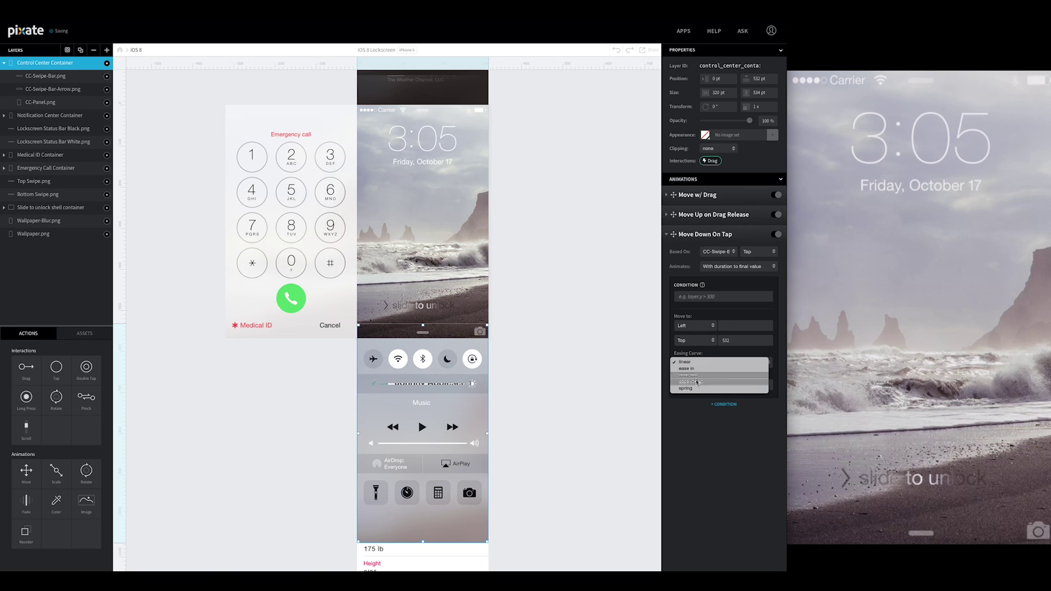
{"action": "left_click", "coordinate": [717, 385]}
Step: Set the spring's friction to 40 and tension to 400, matching the Move Up on Drag Release animation
{"action": "left_click", "coordinate": [704, 384]}
{"action": "key", "text": "BackSpace"}
{"action": "key", "text": "BackSpace"}
{"action": "type", "text": "40"}
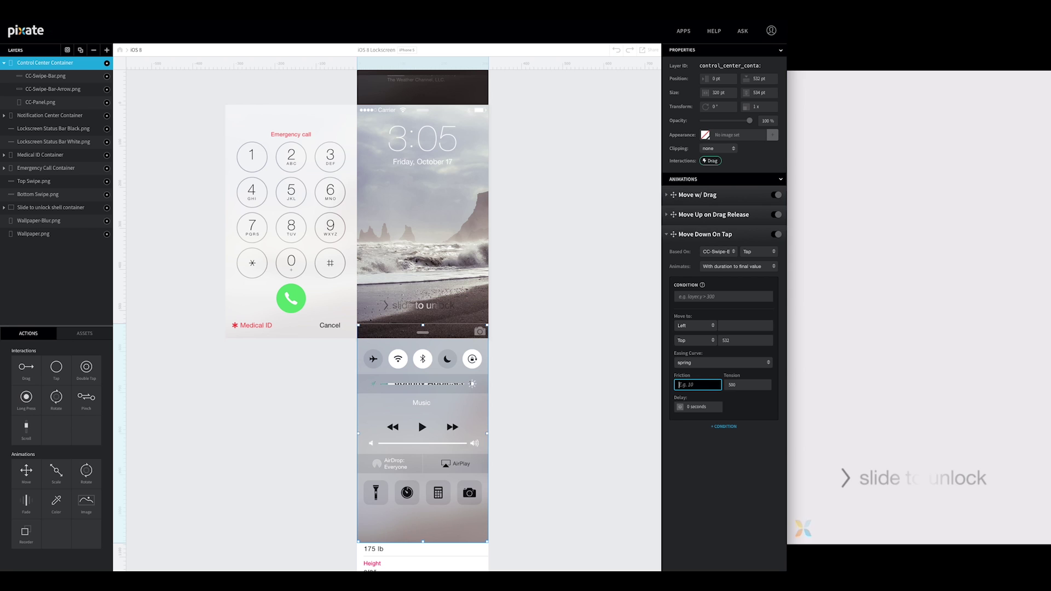
{"action": "key", "text": "Tab"}
{"action": "type", "text": "4000"}
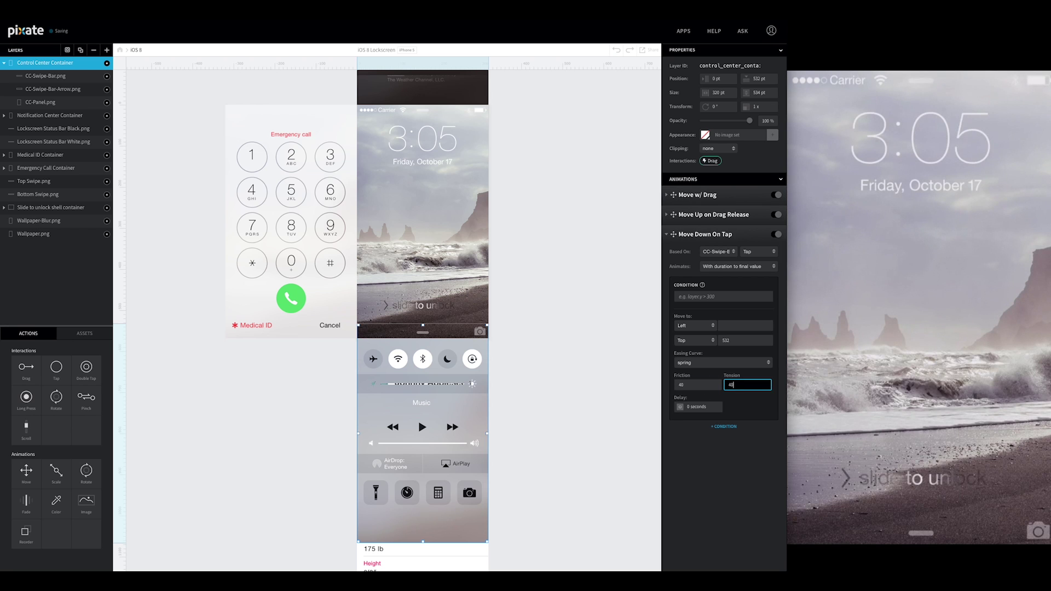
{"action": "key", "text": "Return"}
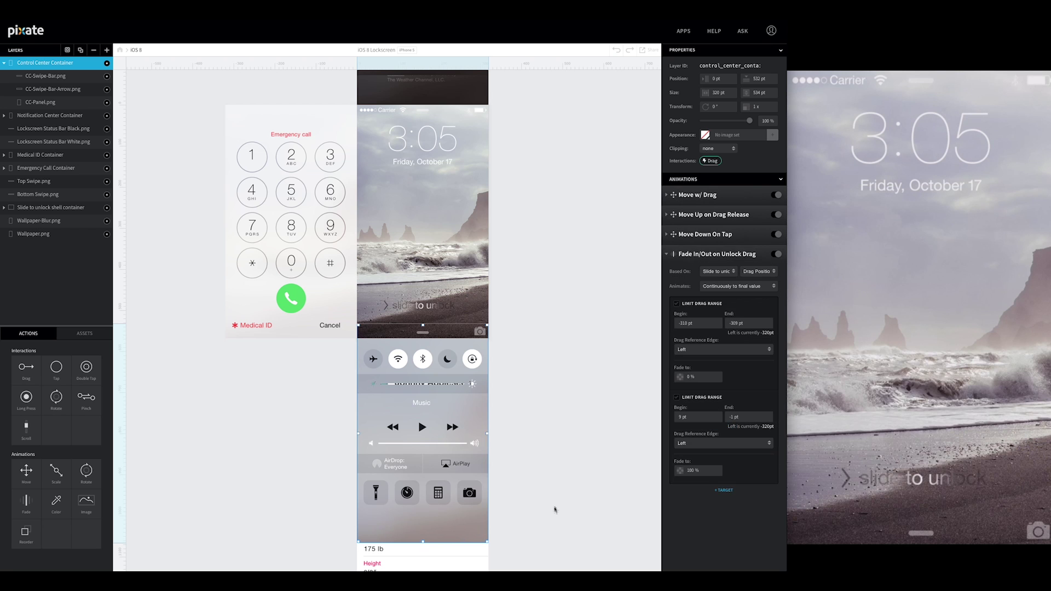
Step: Test opening the Control Center from the lockscreen's bottom edge and closing it with its arrow in the preview
{"action": "left_click_drag", "start_coordinate": [822, 528], "coordinate": [822, 423]}
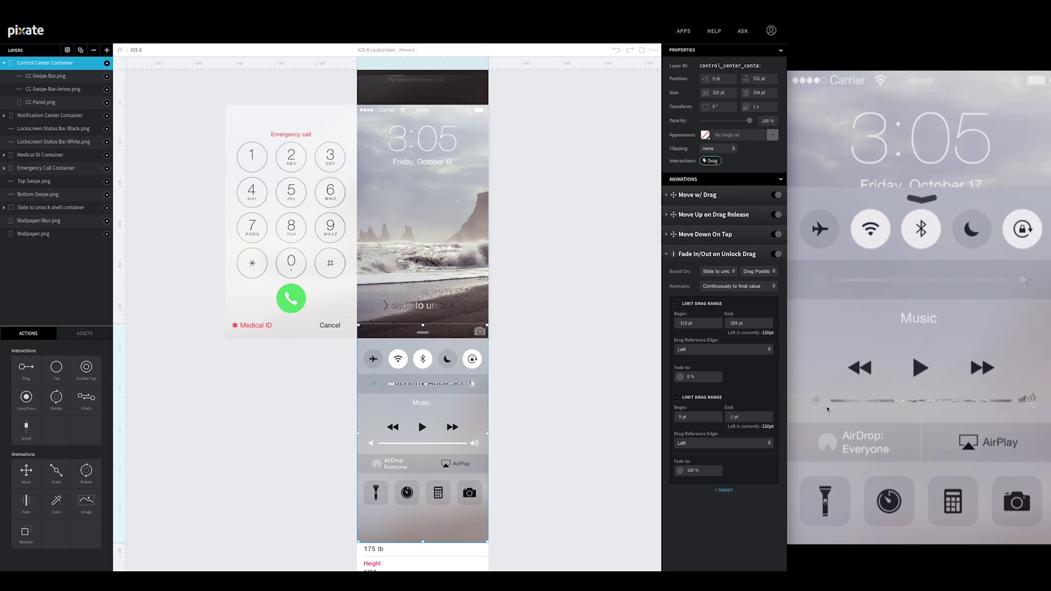
{"action": "left_click", "coordinate": [827, 406]}
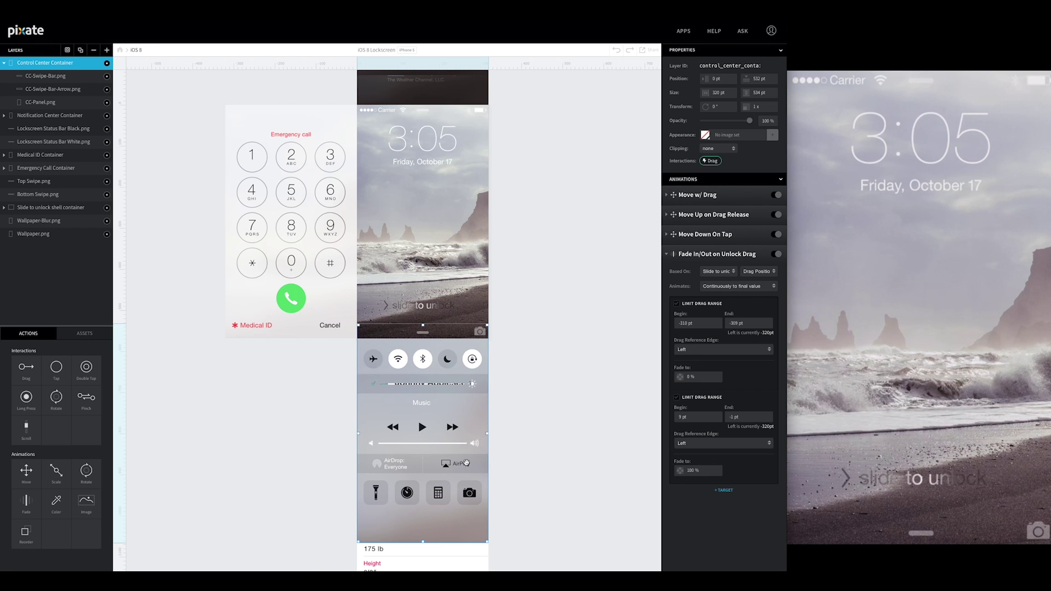
{"action": "left_click_drag", "start_coordinate": [822, 534], "coordinate": [702, 522]}
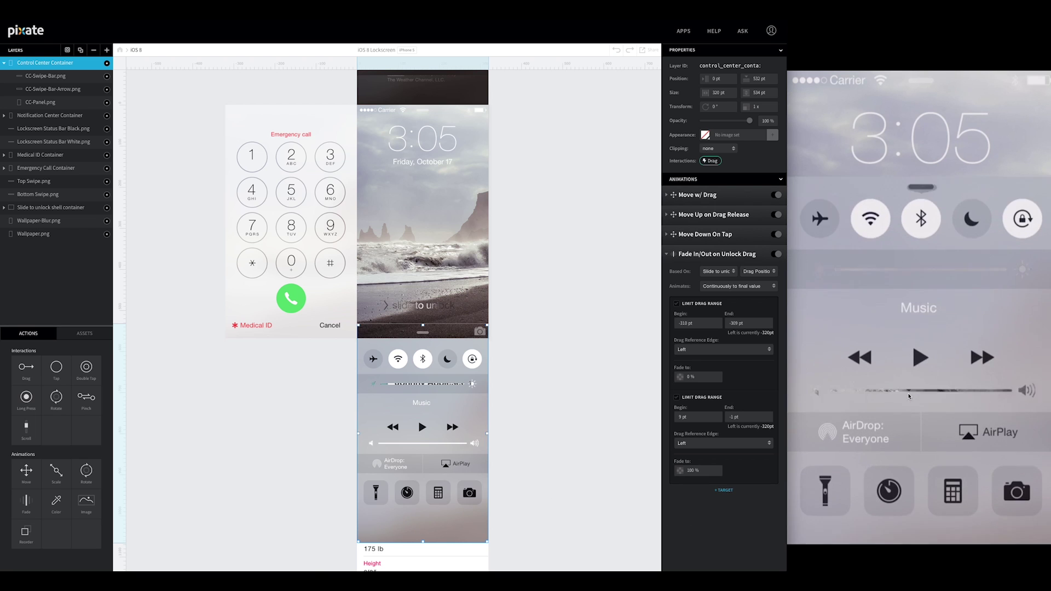
{"action": "left_click_drag", "start_coordinate": [931, 399], "coordinate": [924, 402]}
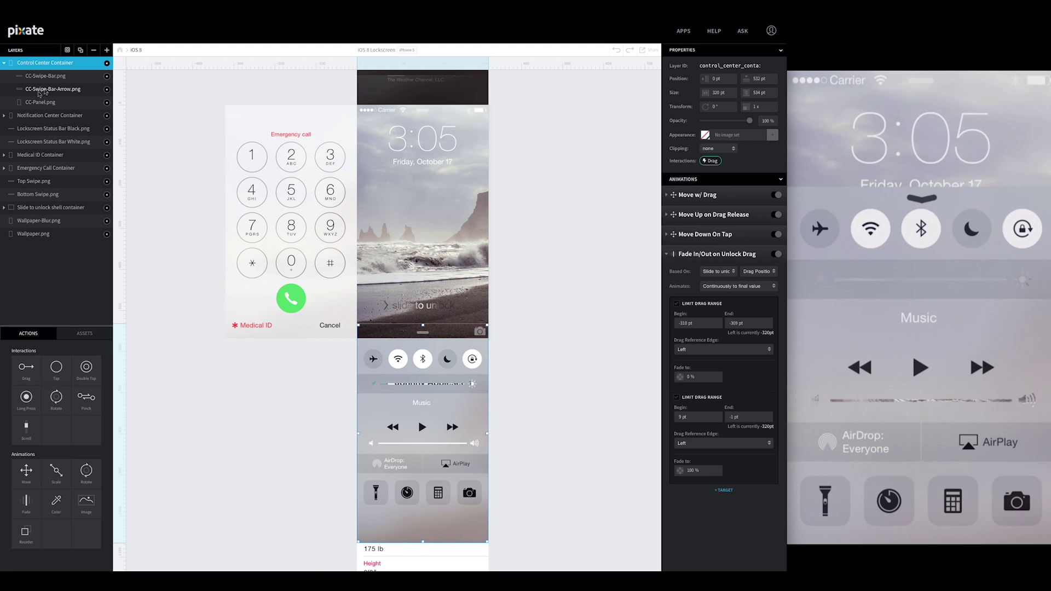
Step: Add a new layer about 232 by 26 pt covering the volume slider track of the Control Center panel
{"action": "left_click", "coordinate": [107, 50]}
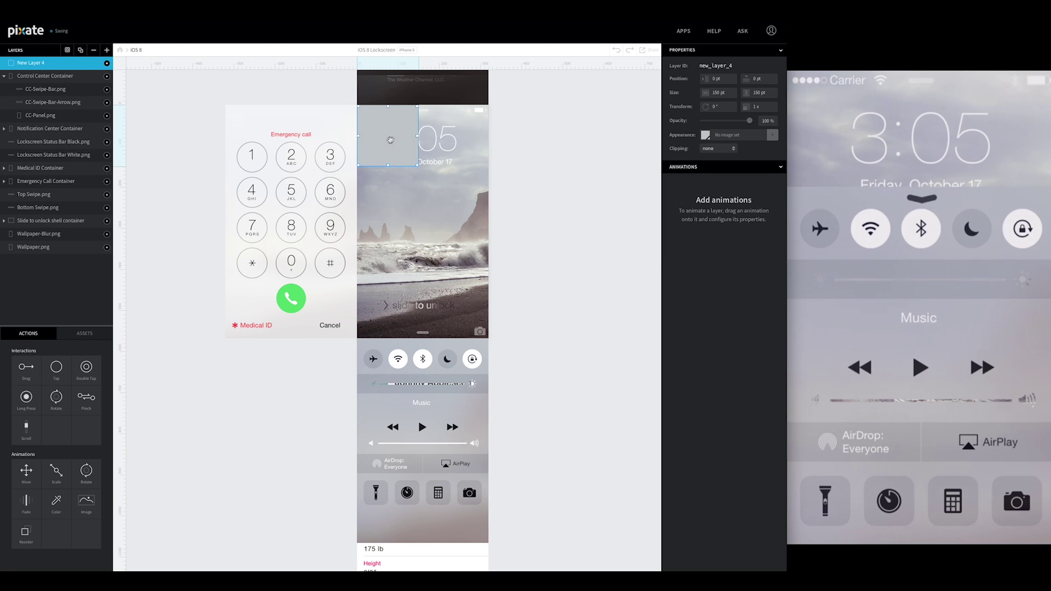
{"action": "left_click_drag", "start_coordinate": [391, 140], "coordinate": [468, 441]}
{"action": "left_click_drag", "start_coordinate": [376, 443], "coordinate": [374, 442]}
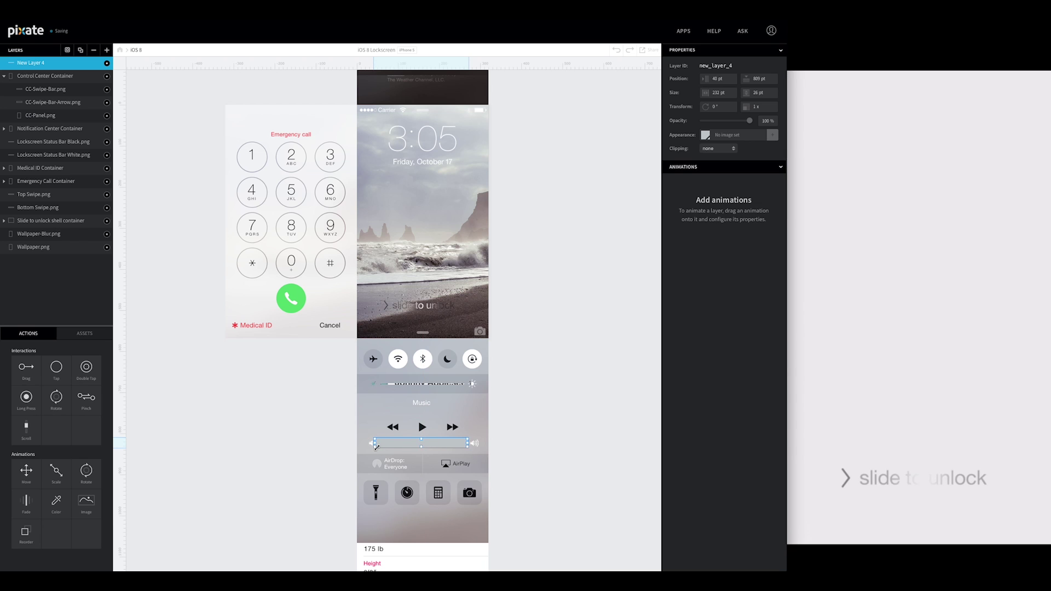
Step: Set the new layer's fill color to black, rgb(0,0,0)
{"action": "left_click", "coordinate": [706, 135]}
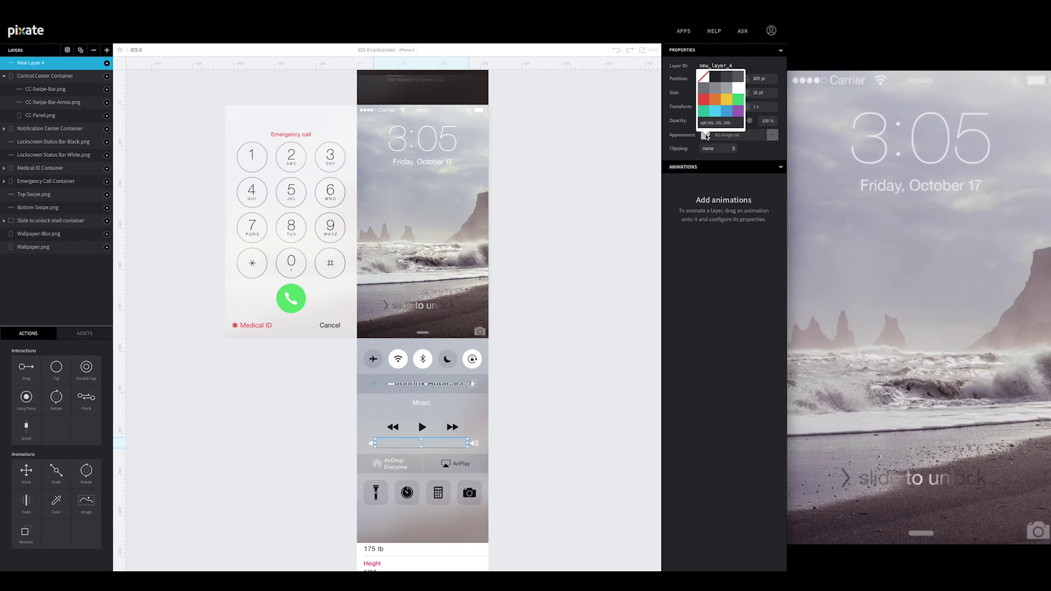
{"action": "left_click", "coordinate": [715, 75]}
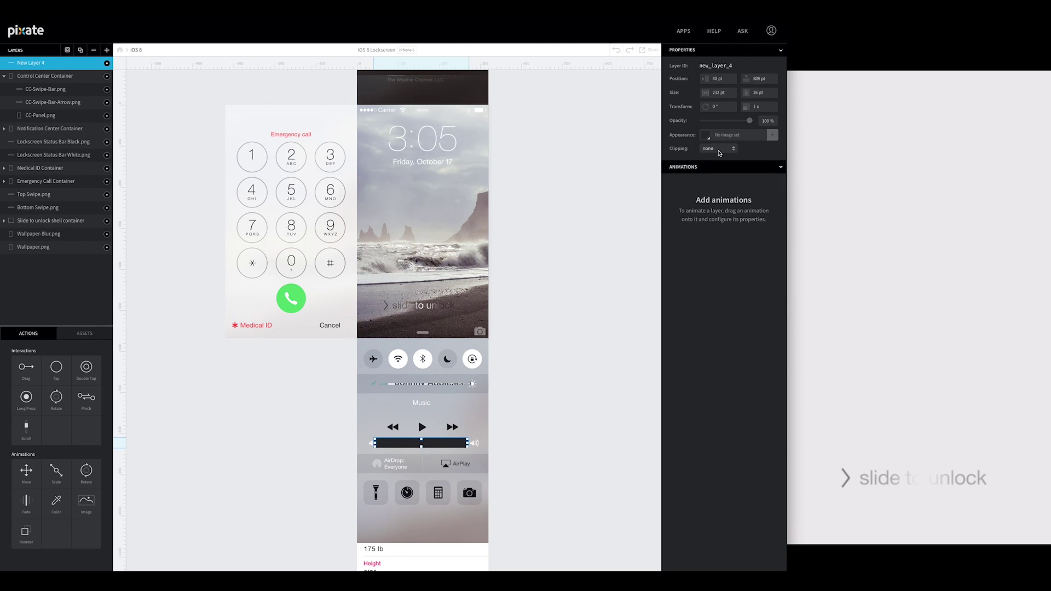
{"action": "left_click", "coordinate": [711, 137]}
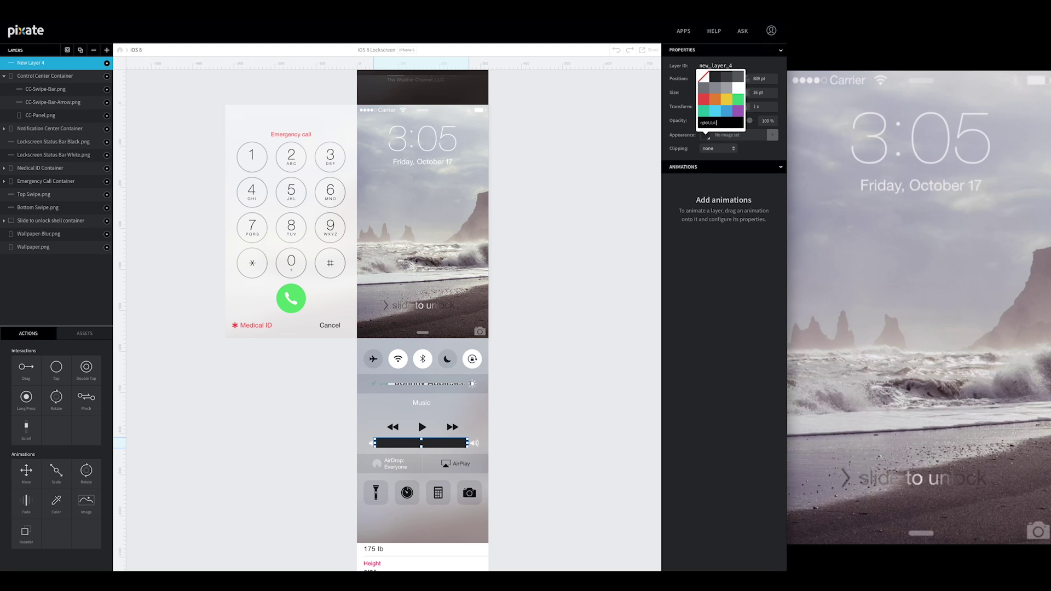
{"action": "key", "text": "Return"}
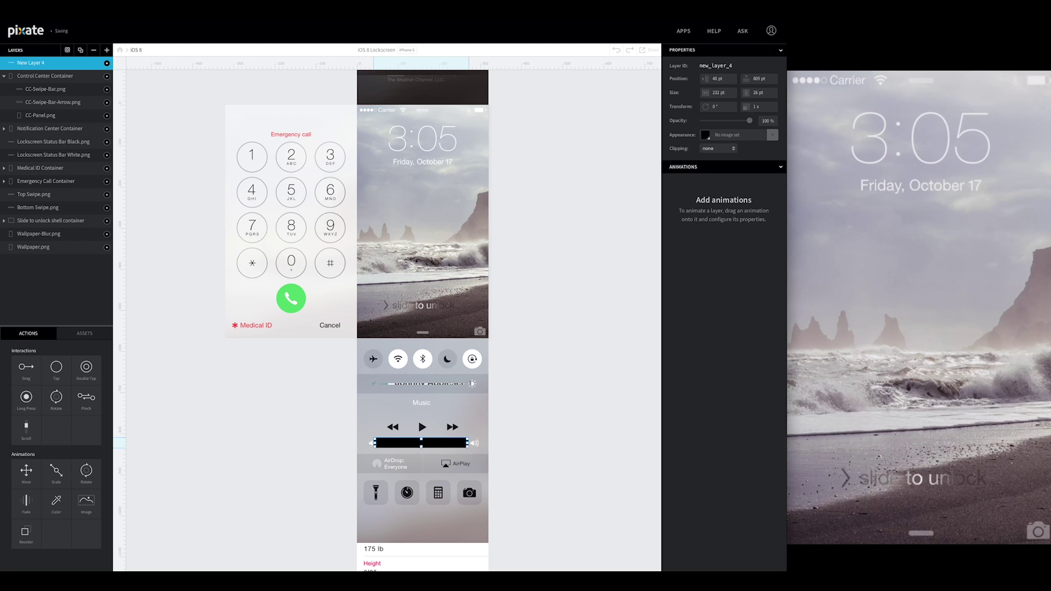
{"action": "left_click", "coordinate": [706, 135]}
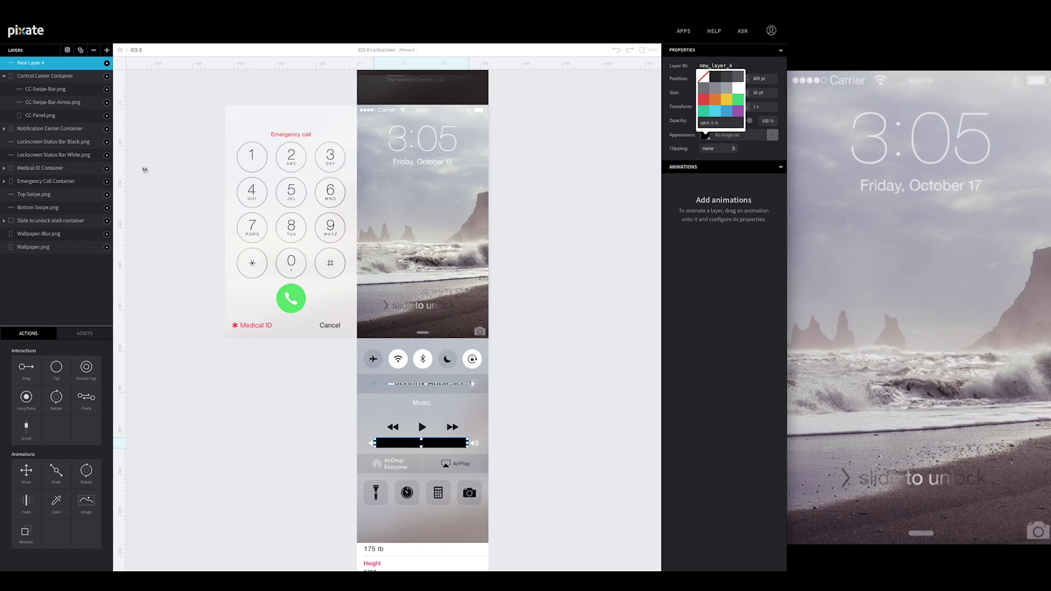
Step: Rename the layer CC Volume Slider Fill Black and place it inside the Control Center Container, below CC-Panel.png
{"action": "double_click", "coordinate": [37, 64]}
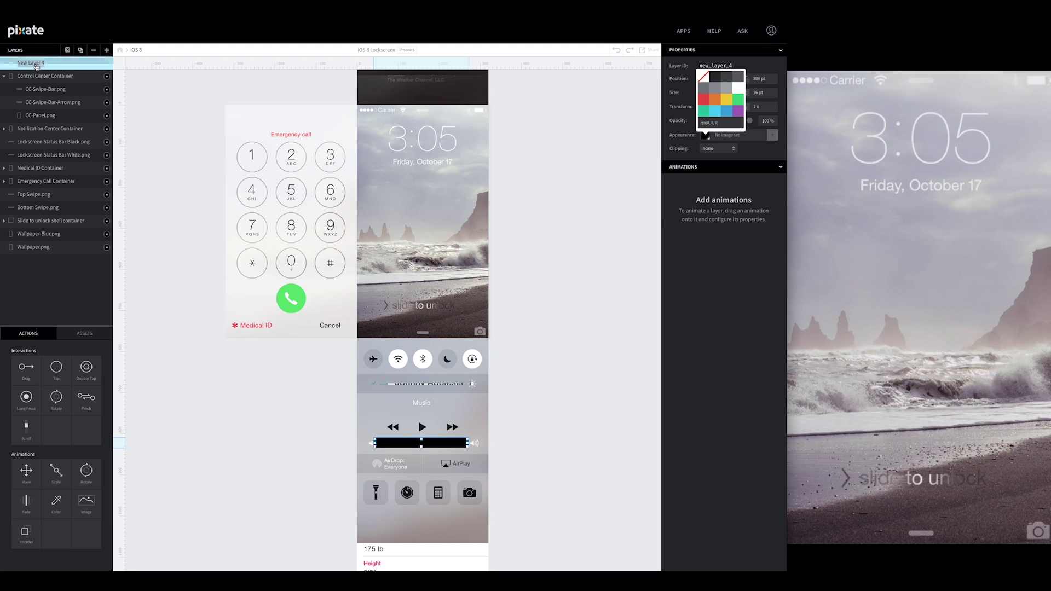
{"action": "type", "text": "CC Volume SLider"}
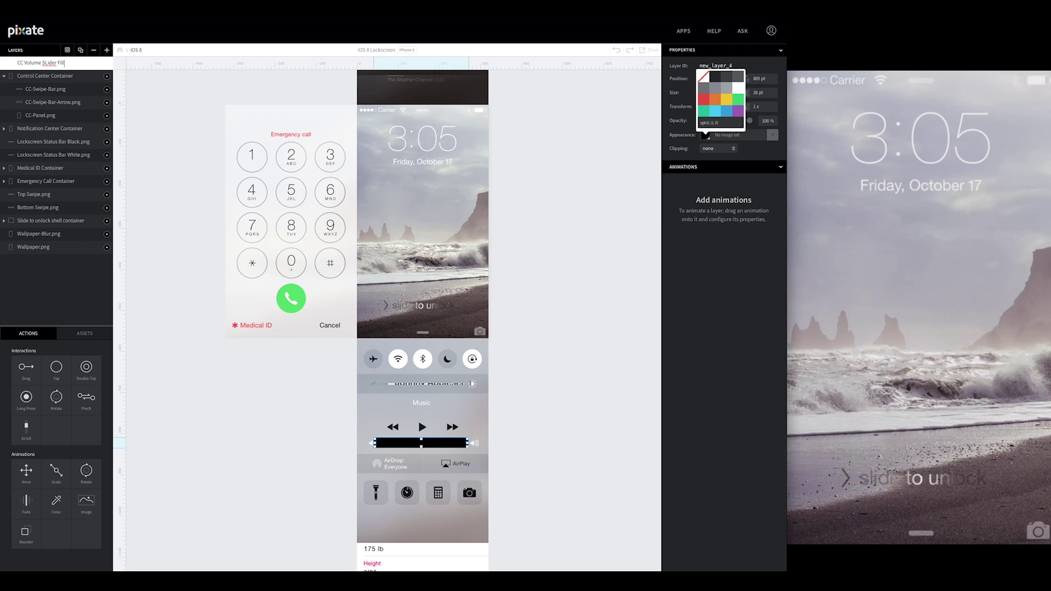
{"action": "key", "text": "BackSpace"}
{"action": "key", "text": "BackSpace"}
{"action": "key", "text": "BackSpace"}
{"action": "key", "text": "BackSpace"}
{"action": "type", "text": "lider Fill Black"}
{"action": "key", "text": "Return"}
{"action": "left_click_drag", "start_coordinate": [80, 64], "coordinate": [62, 99]}
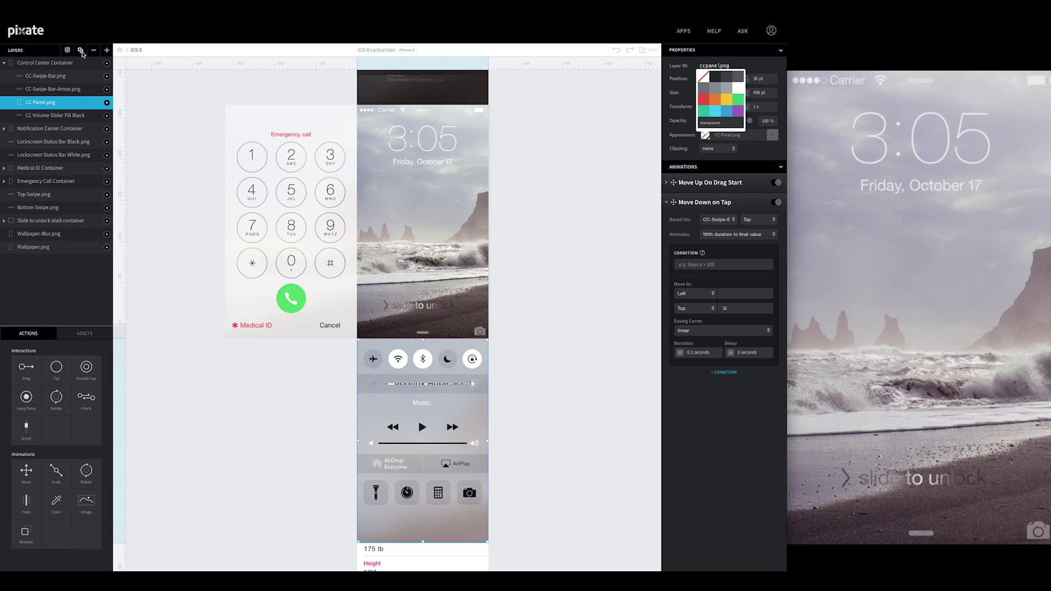
Step: Duplicate CC Volume Slider Fill Black as a white-filled layer named CC Volume Slider Fill White
{"action": "left_click", "coordinate": [65, 115]}
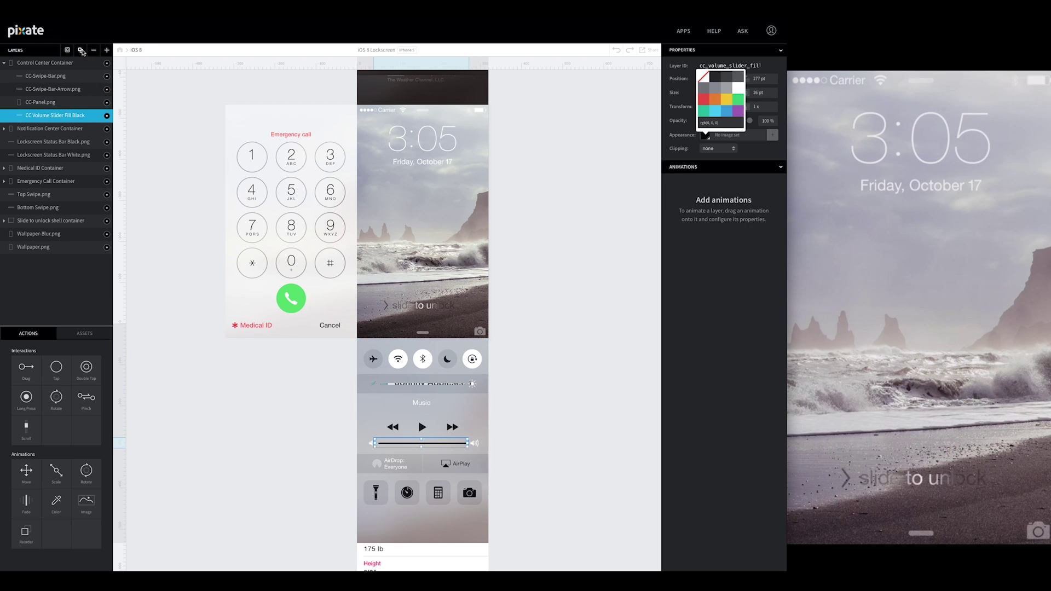
{"action": "left_click", "coordinate": [81, 49]}
{"action": "left_click", "coordinate": [80, 116]}
{"action": "double_click", "coordinate": [81, 115]}
{"action": "key", "text": "BackSpace"}
{"action": "key", "text": "BackSpace"}
{"action": "key", "text": "BackSpace"}
{"action": "key", "text": "BackSpace"}
{"action": "key", "text": "BackSpace"}
{"action": "key", "text": "BackSpace"}
{"action": "key", "text": "BackSpace"}
{"action": "key", "text": "BackSpace"}
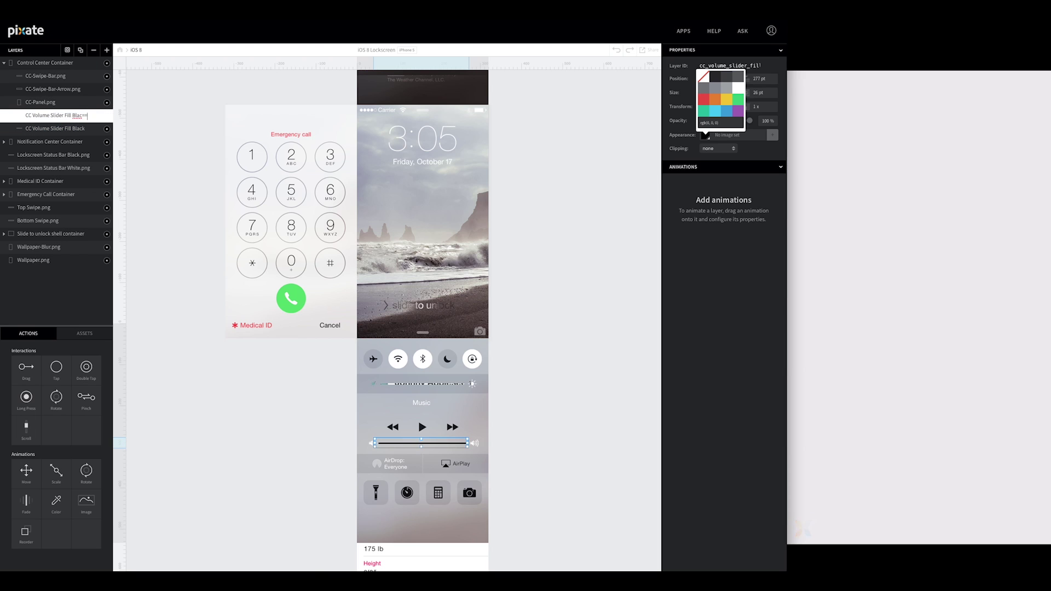
{"action": "type", "text": "W"}
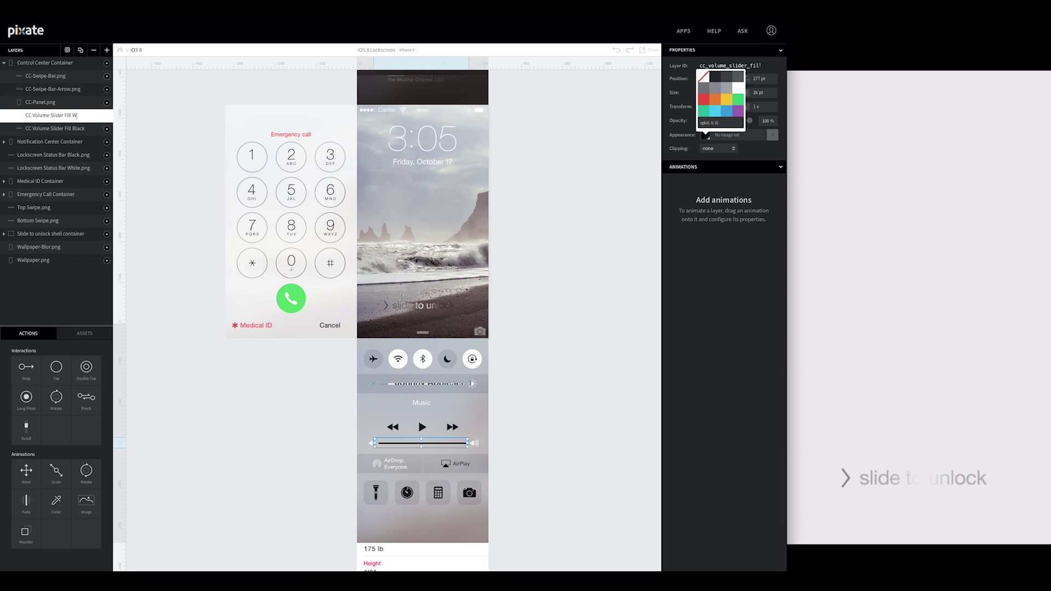
{"action": "type", "text": "hite"}
{"action": "key", "text": "Return"}
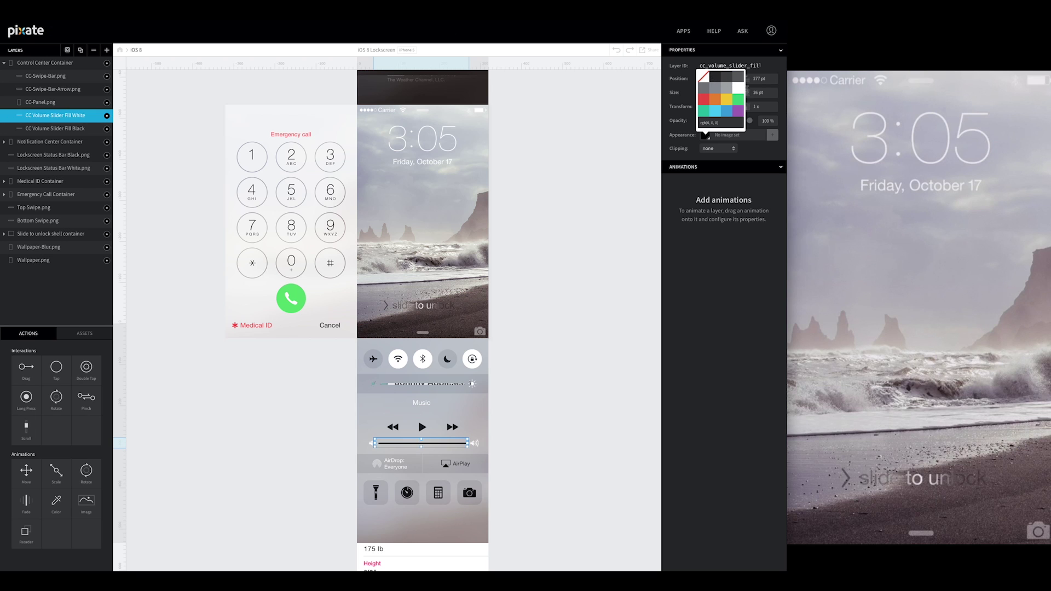
{"action": "left_click", "coordinate": [738, 88]}
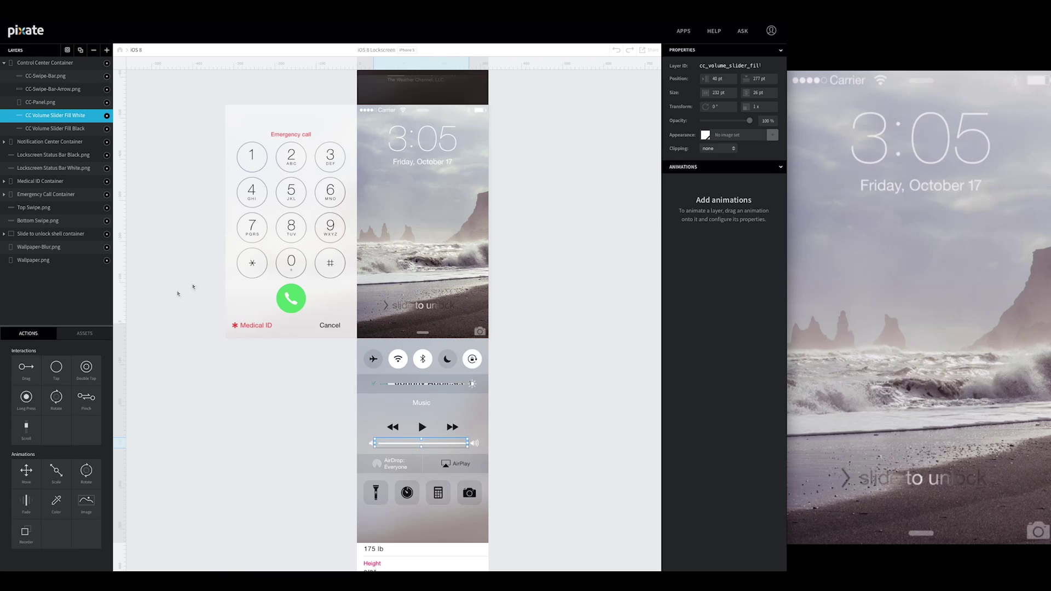
Step: Place the CC-Volume-Slider-Handle.png asset on the canvas near the right end of the volume slider track
{"action": "left_click", "coordinate": [84, 333]}
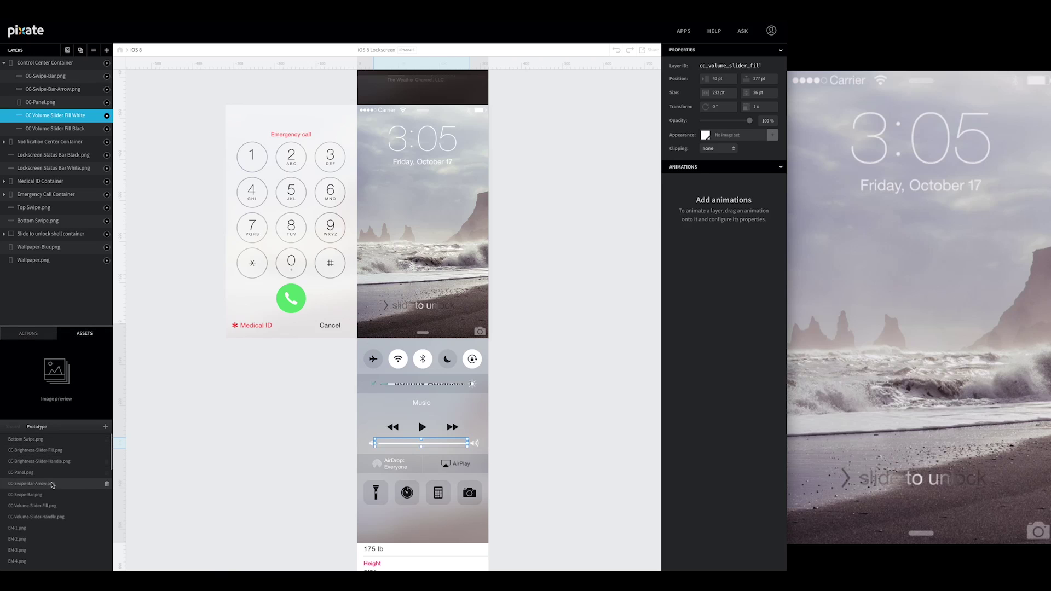
{"action": "left_click", "coordinate": [23, 518]}
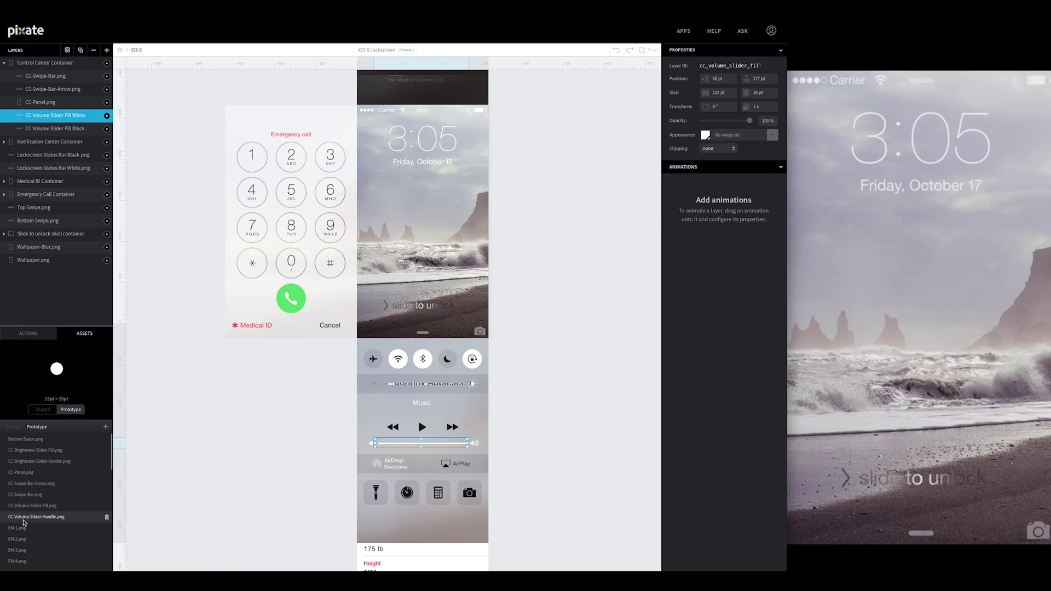
{"action": "left_click_drag", "start_coordinate": [24, 523], "coordinate": [460, 444]}
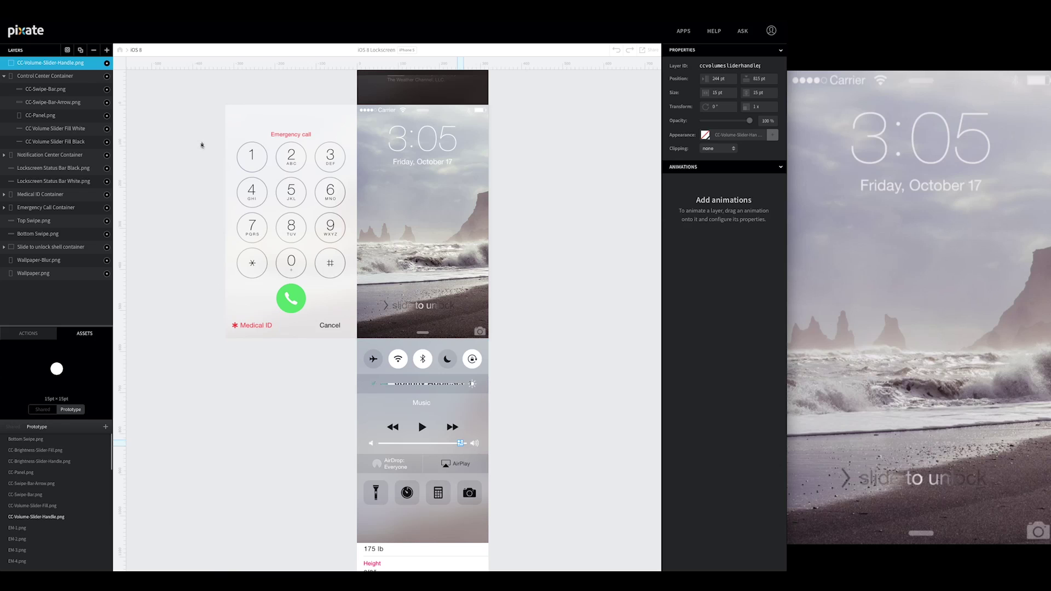
Step: Add a transparent layer of 42 by 42 pt over the volume slider handle, at horizontal position 244 pt
{"action": "left_click", "coordinate": [107, 50]}
{"action": "left_click_drag", "start_coordinate": [388, 135], "coordinate": [453, 425]}
{"action": "left_click", "coordinate": [706, 134]}
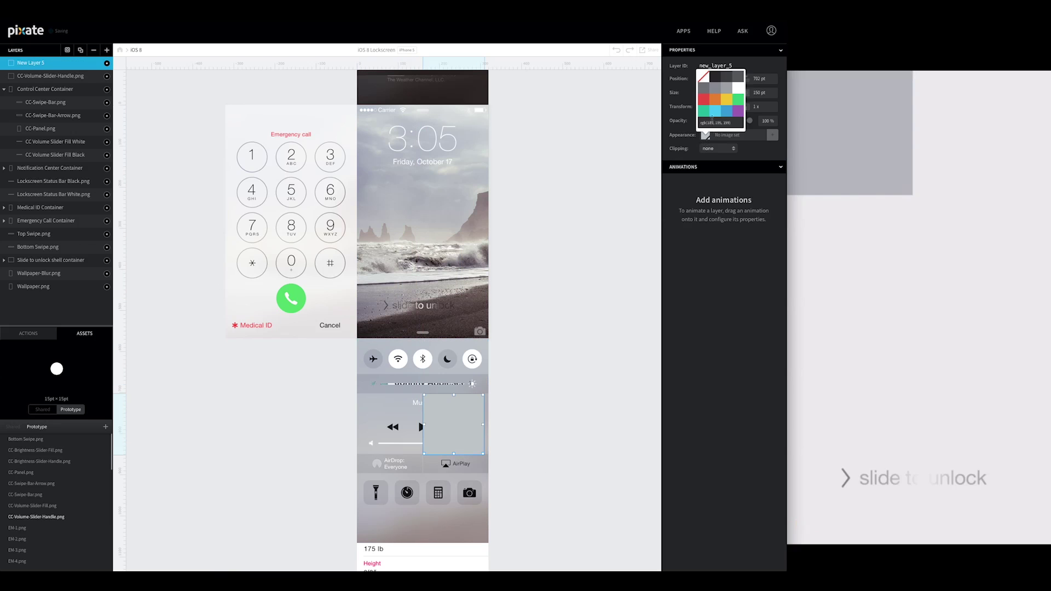
{"action": "left_click", "coordinate": [702, 77]}
{"action": "left_click_drag", "start_coordinate": [483, 454], "coordinate": [464, 444]}
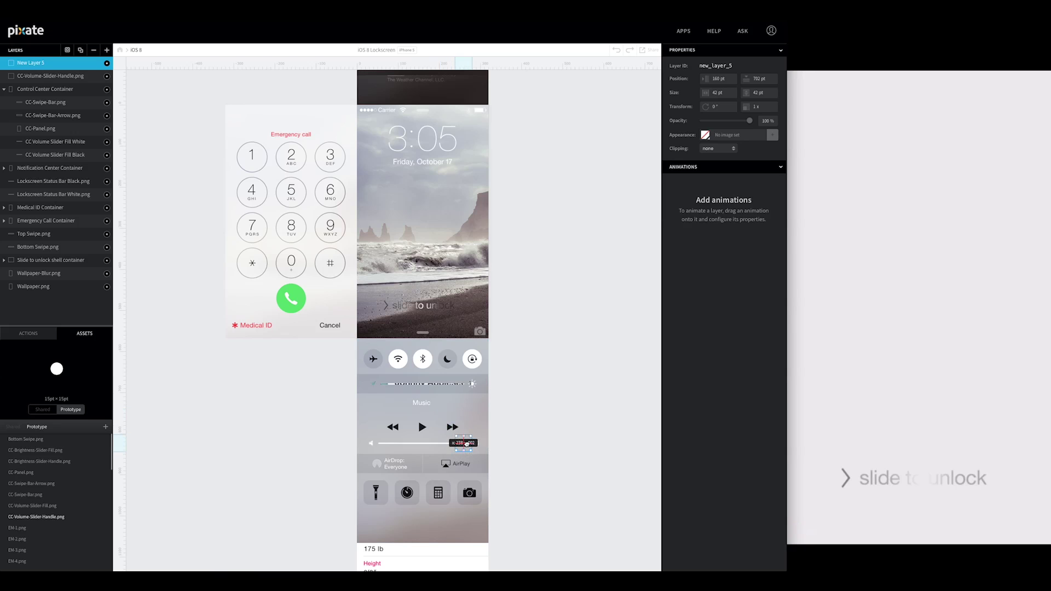
{"action": "key", "text": "Right"}
{"action": "key", "text": "Right"}
{"action": "key", "text": "Right"}
{"action": "key", "text": "Right"}
{"action": "key", "text": "Right"}
Step: Rename the transparent layer CC Volume Slider Handle and move it into the Control Center Container, above CC Volume Slider Fill White
{"action": "double_click", "coordinate": [30, 63]}
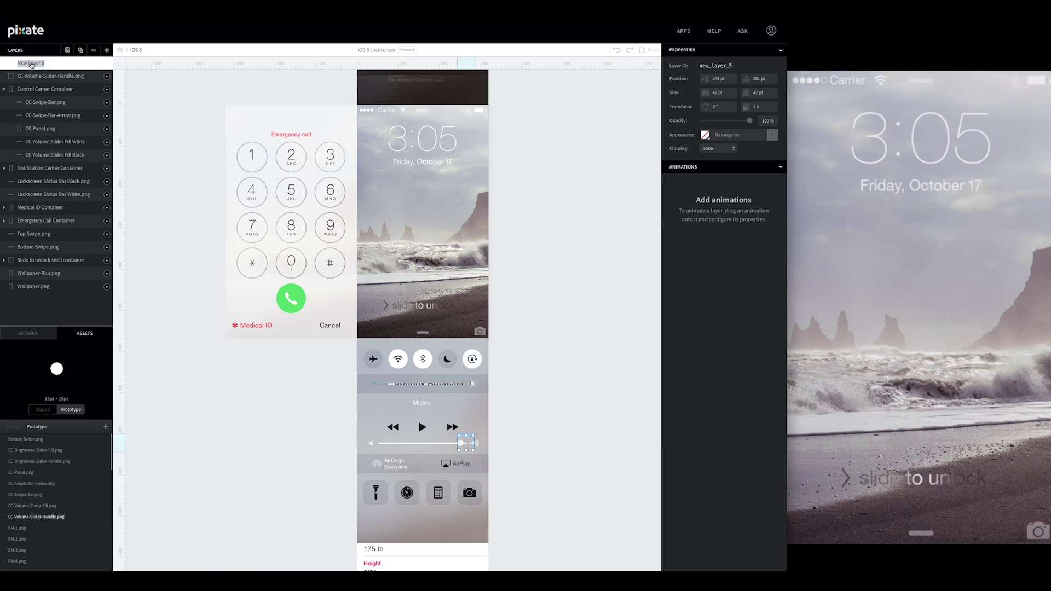
{"action": "type", "text": "CC Volume Slider Handle"}
{"action": "key", "text": "Return"}
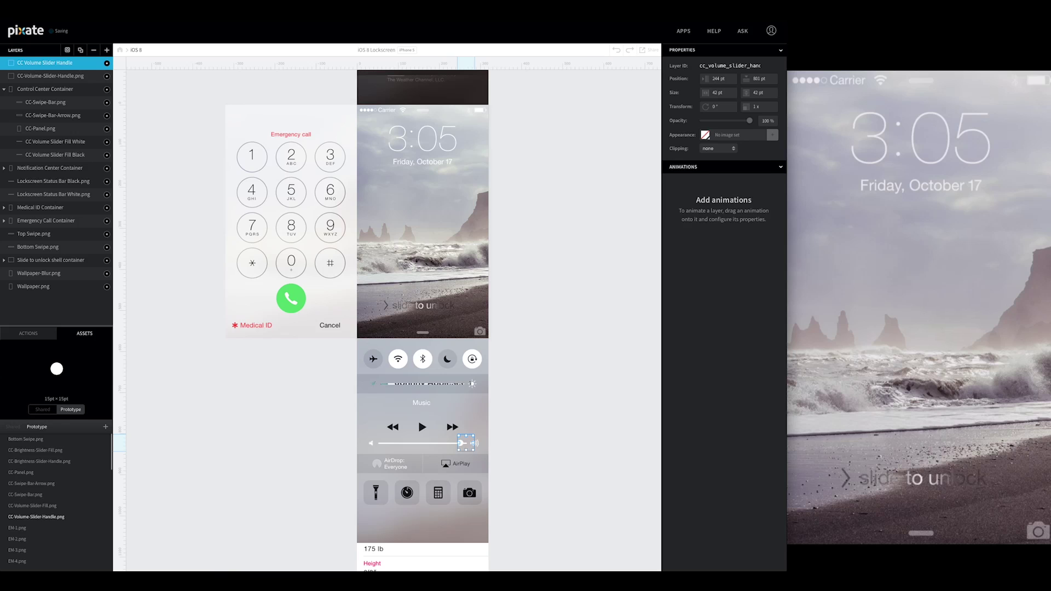
{"action": "left_click", "coordinate": [44, 62]}
{"action": "left_click_drag", "start_coordinate": [45, 63], "coordinate": [53, 137]}
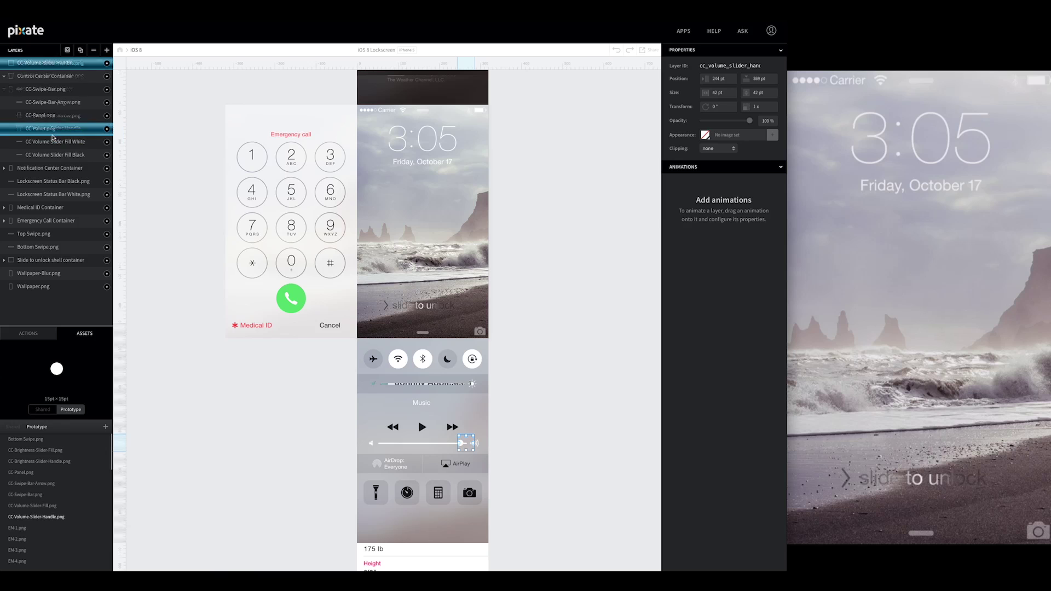
Step: Nest CC-Volume-Slider-Handle.png inside the CC Volume Slider Handle layer and shift it right within that layer
{"action": "left_click", "coordinate": [38, 66]}
{"action": "left_click_drag", "start_coordinate": [57, 66], "coordinate": [54, 128]}
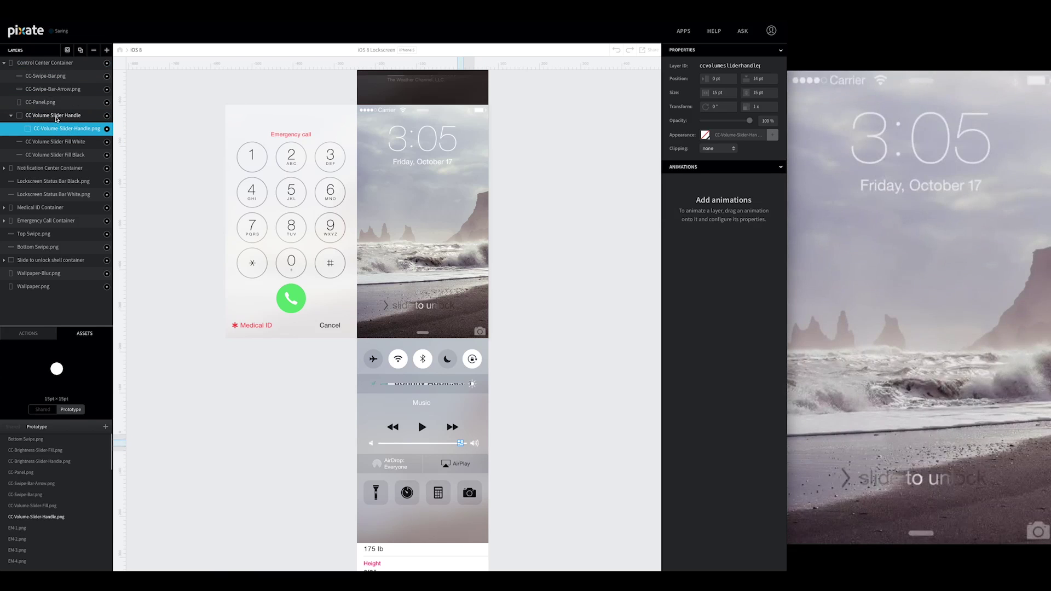
{"action": "left_click", "coordinate": [57, 118]}
{"action": "left_click", "coordinate": [55, 128]}
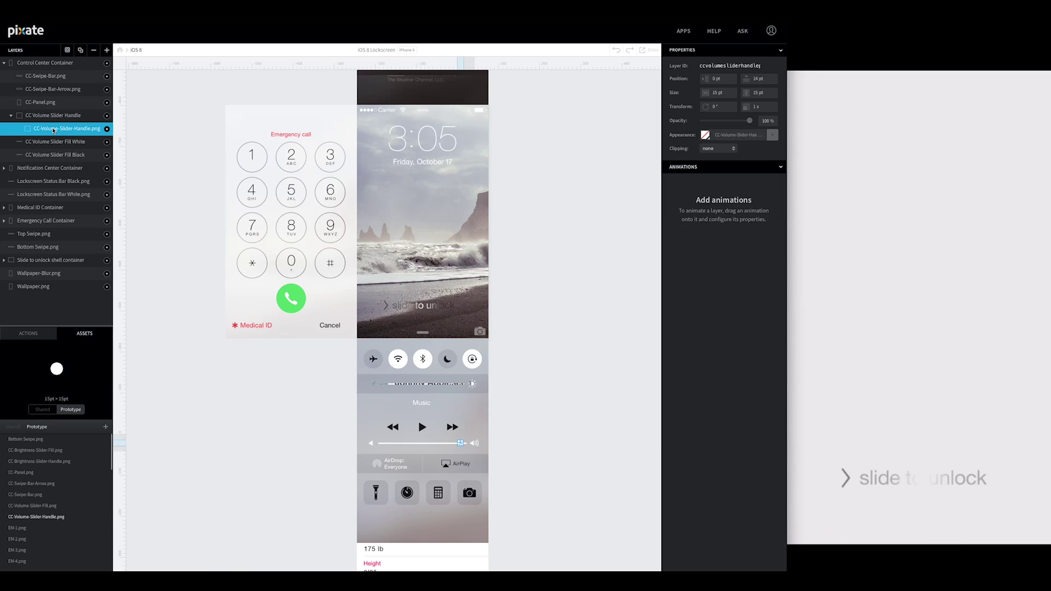
{"action": "key", "text": "shift+Right"}
Step: Move the CC Volume Slider Handle layer above CC-Panel.png in the layer order and nudge its handle image right
{"action": "left_click", "coordinate": [77, 116]}
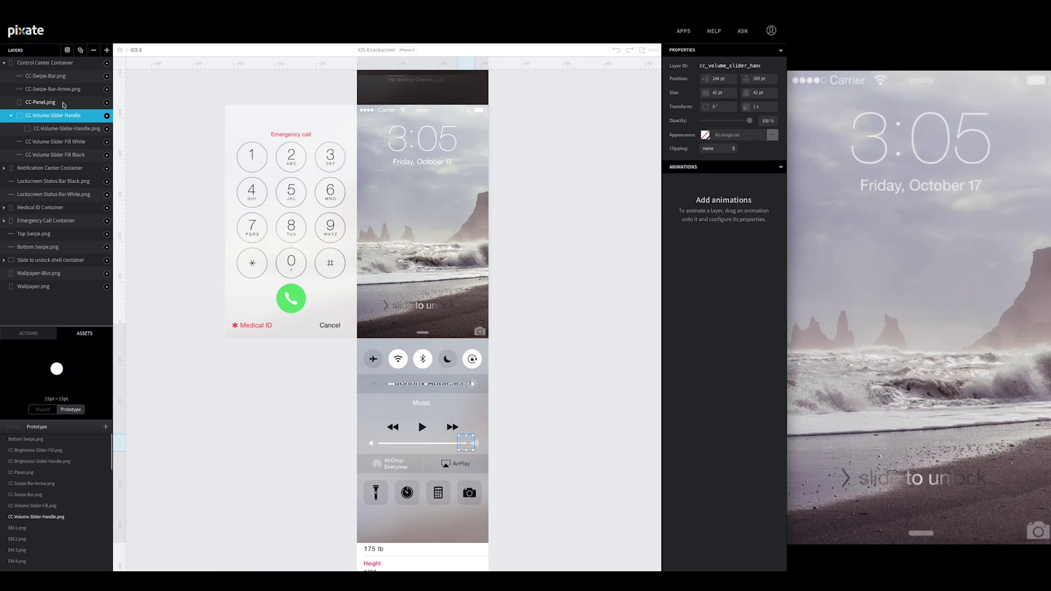
{"action": "left_click", "coordinate": [63, 112]}
{"action": "left_click_drag", "start_coordinate": [63, 112], "coordinate": [59, 101]}
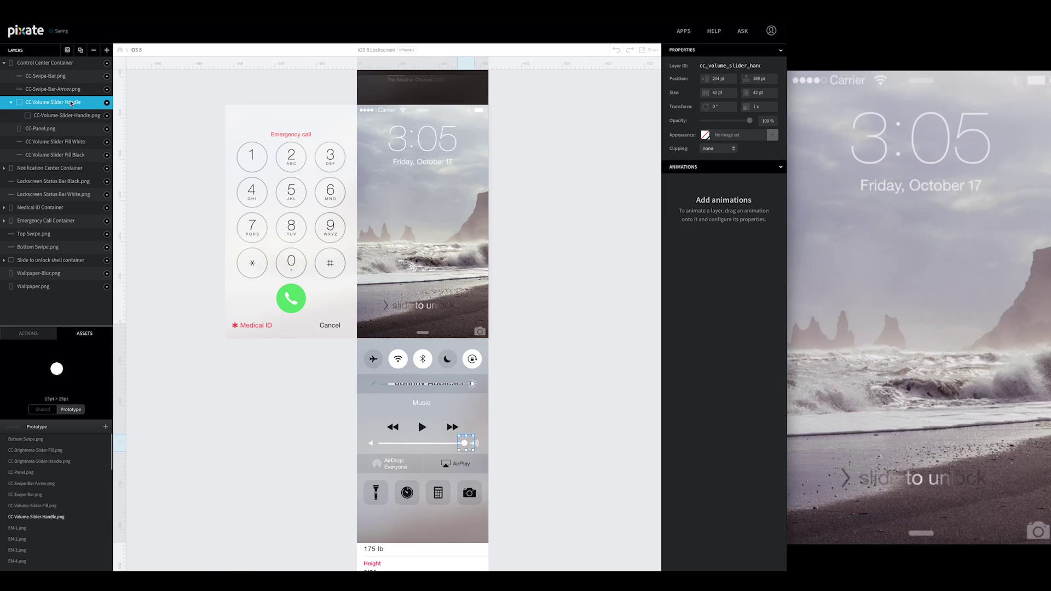
{"action": "left_click", "coordinate": [68, 116]}
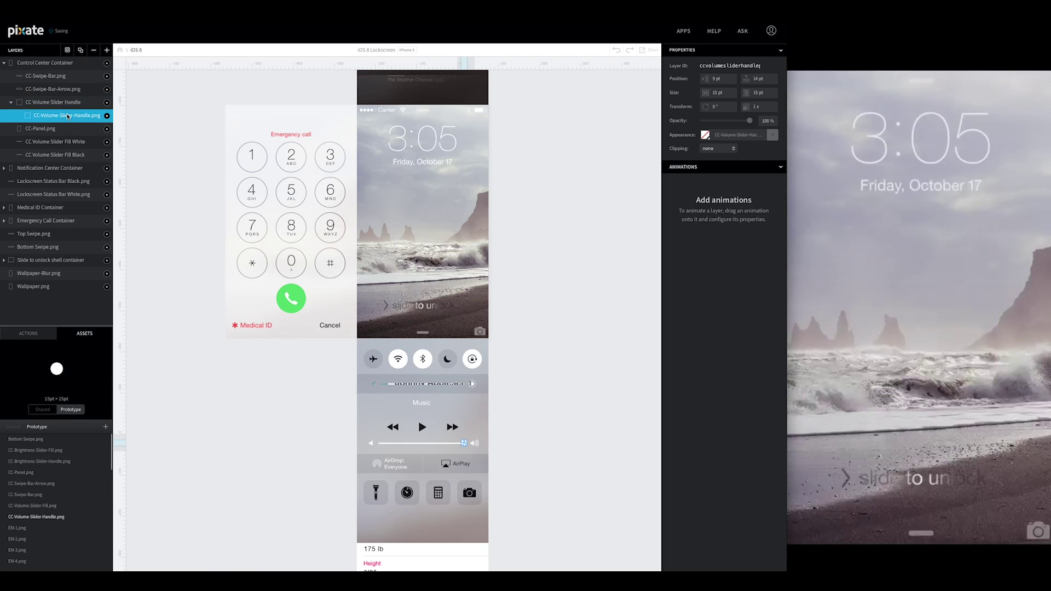
{"action": "key", "text": "Right"}
Step: Try the CC Volume Slider Handle layer at position 240, 244, and set its vertical position back to 269
{"action": "left_click", "coordinate": [55, 102]}
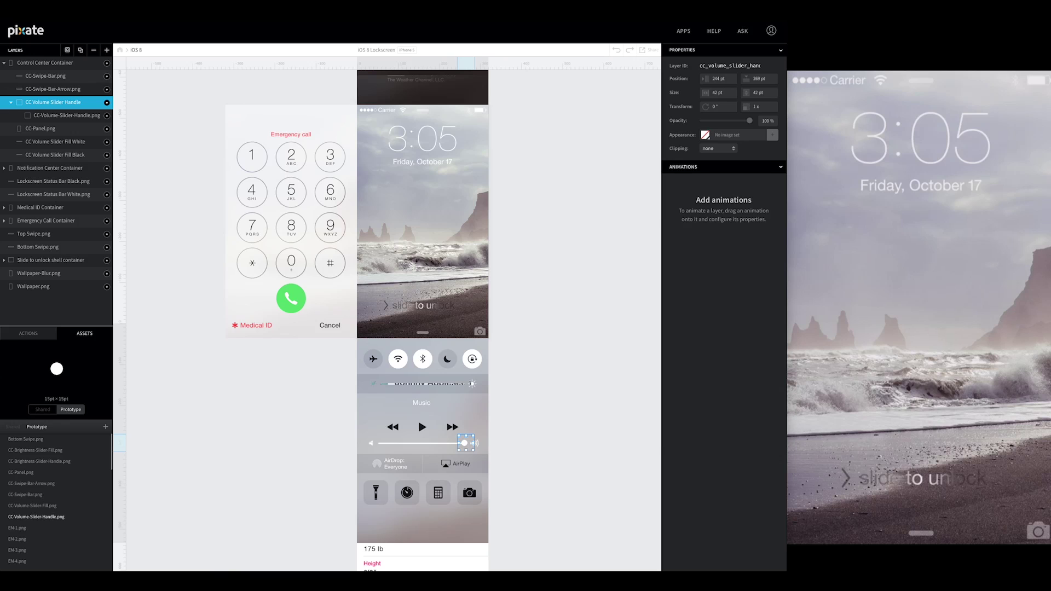
{"action": "left_click", "coordinate": [729, 79]}
{"action": "type", "text": "240"}
{"action": "key", "text": "Tab"}
{"action": "type", "text": "244"}
{"action": "key", "text": "Tab"}
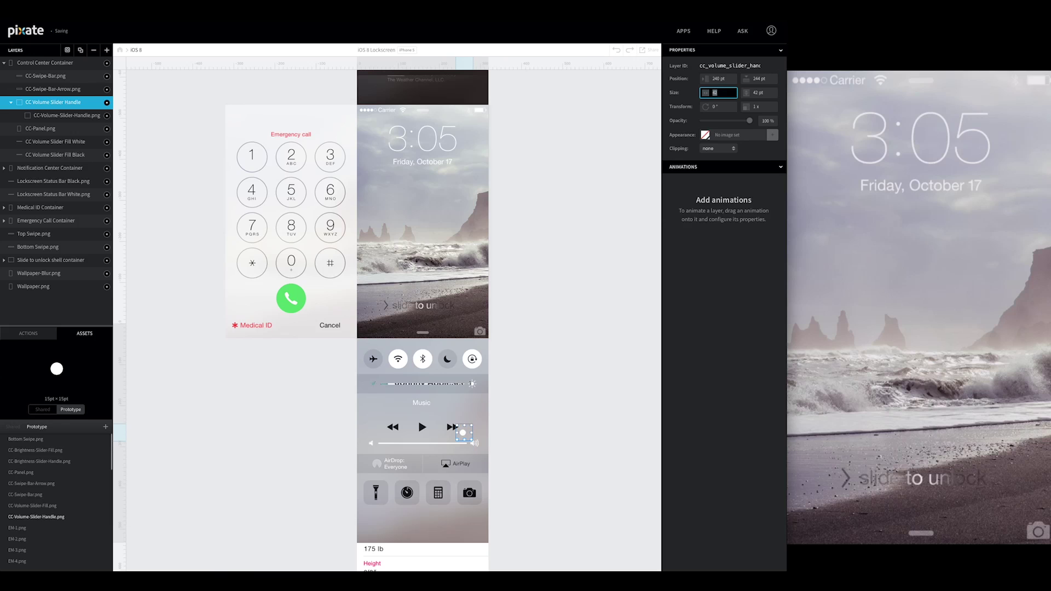
{"action": "key", "text": "shift+Tab"}
{"action": "type", "text": "269"}
{"action": "key", "text": "shift+Tab"}
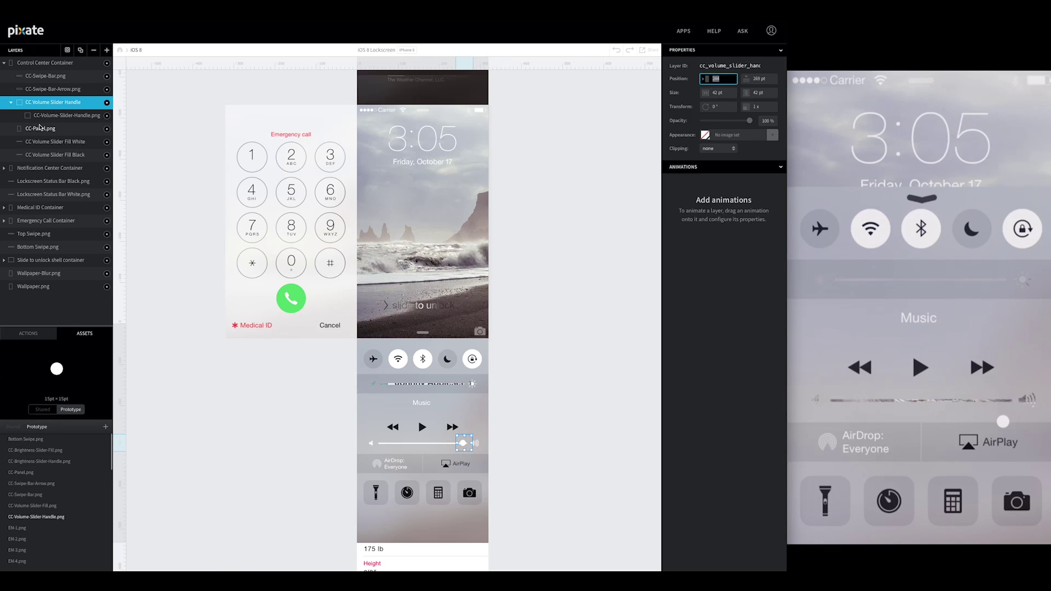
{"action": "key", "text": "Return"}
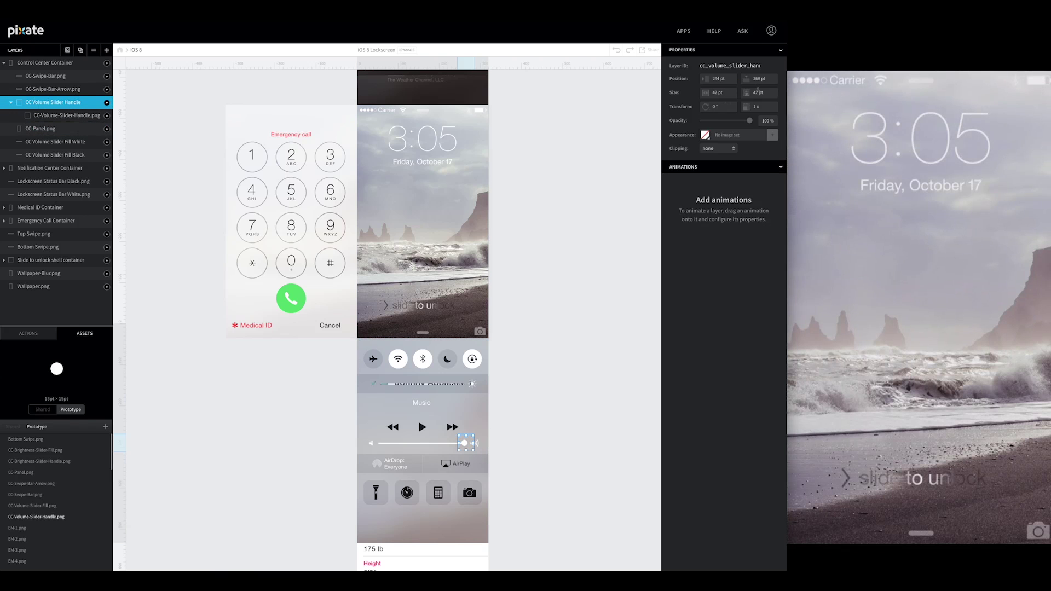
Step: Set the CC Volume Slider Handle layer's position to 240 pt horizontally and 244 pt vertically
{"action": "left_click", "coordinate": [717, 80]}
{"action": "key", "text": "Tab"}
{"action": "type", "text": "244"}
{"action": "key", "text": "Tab"}
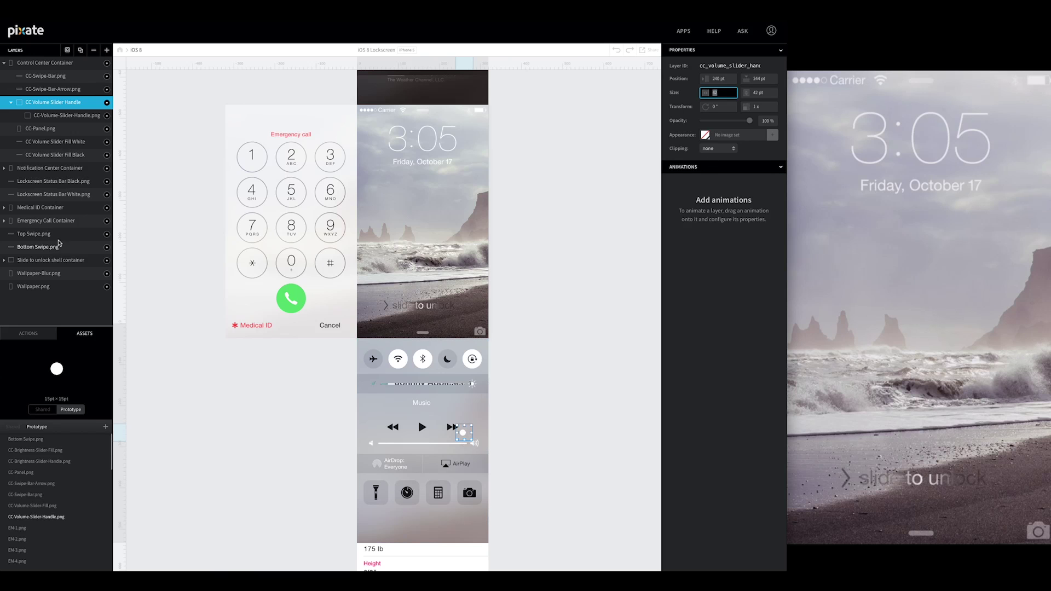
Step: Move the CC Volume Slider Fill Black layer up to a vertical position of about 251 pt
{"action": "left_click", "coordinate": [71, 158]}
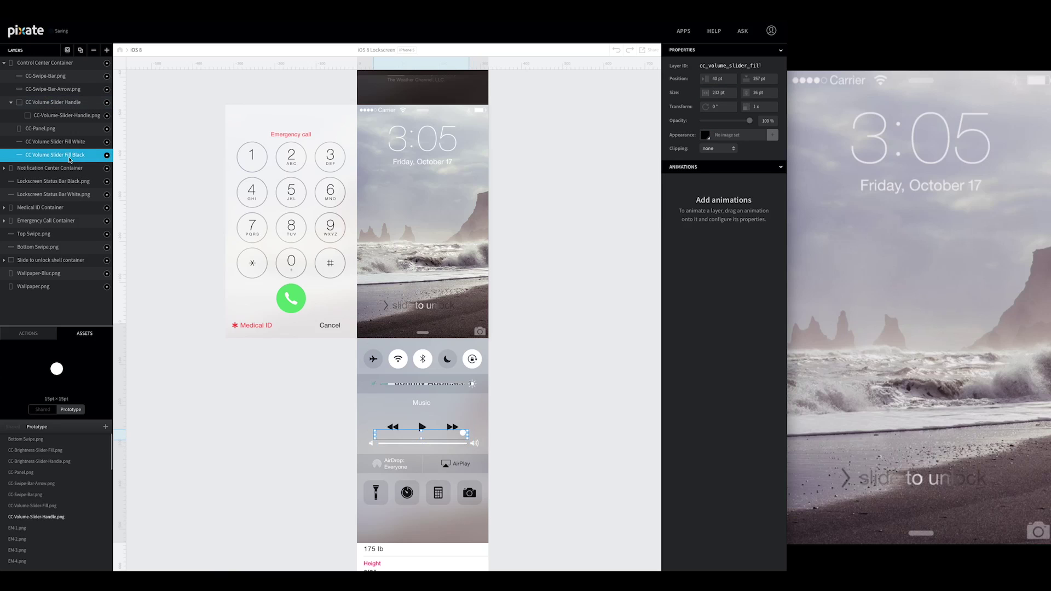
{"action": "left_click_drag", "start_coordinate": [466, 448], "coordinate": [467, 437]}
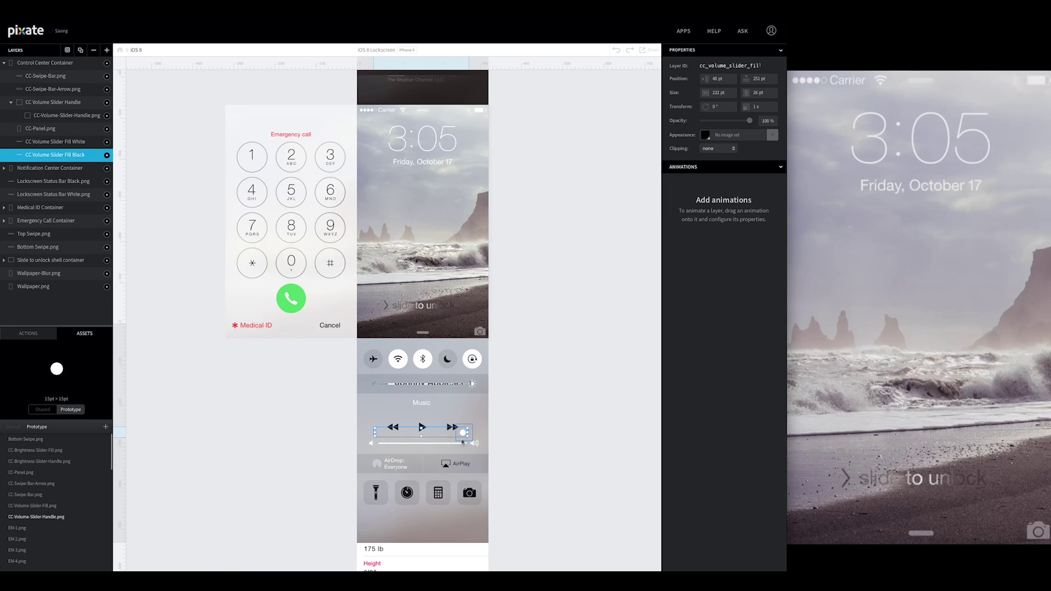
Step: Move the CC Volume Slider Fill White layer up to a vertical position of about 252 pt
{"action": "left_click", "coordinate": [67, 143]}
{"action": "key", "text": "Up"}
{"action": "key", "text": "Up"}
{"action": "key", "text": "Up"}
{"action": "key", "text": "Up"}
{"action": "key", "text": "Up"}
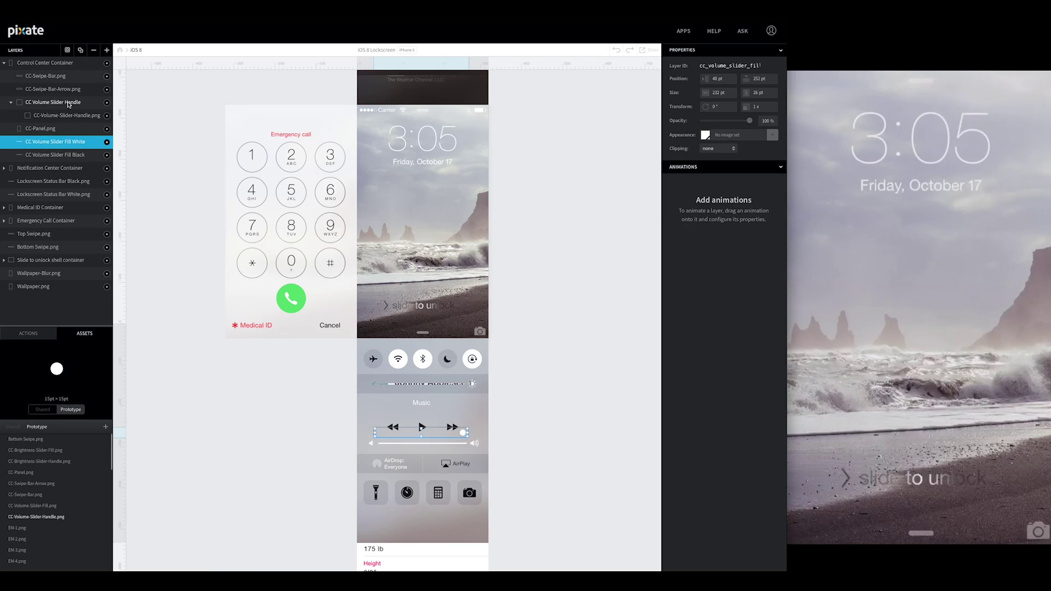
Step: Nudge the CC-Volume-Slider-Handle.png image right to a horizontal position of about 13 pt within its handle layer
{"action": "left_click", "coordinate": [65, 103]}
{"action": "left_click", "coordinate": [64, 116]}
{"action": "key", "text": "Right"}
{"action": "key", "text": "Right"}
{"action": "key", "text": "Right"}
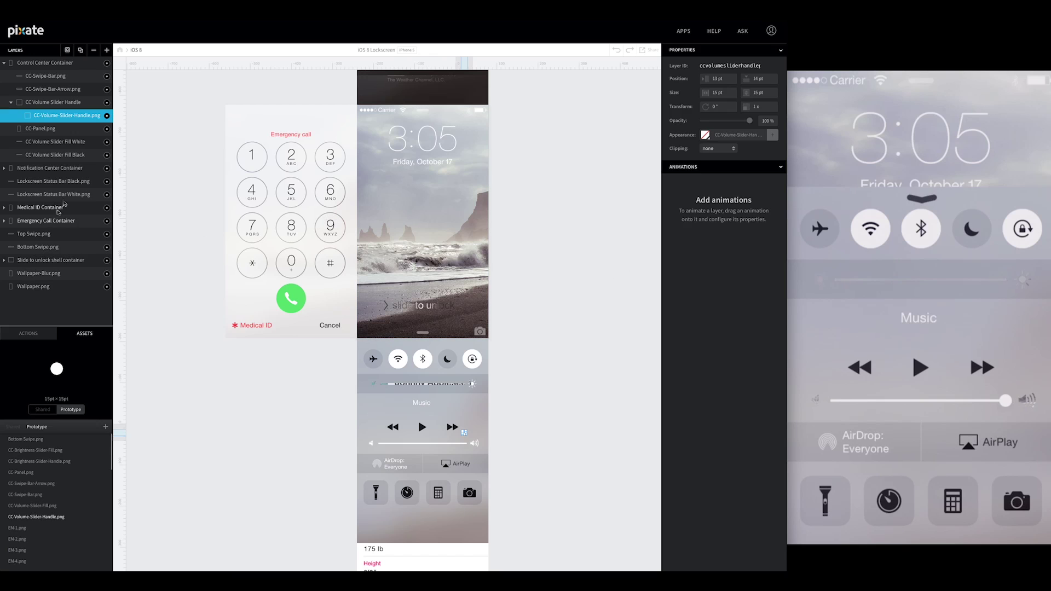
Step: Add a Drag interaction to the CC Volume Slider Handle layer and restrict its movement to Horizontal
{"action": "left_click", "coordinate": [60, 105]}
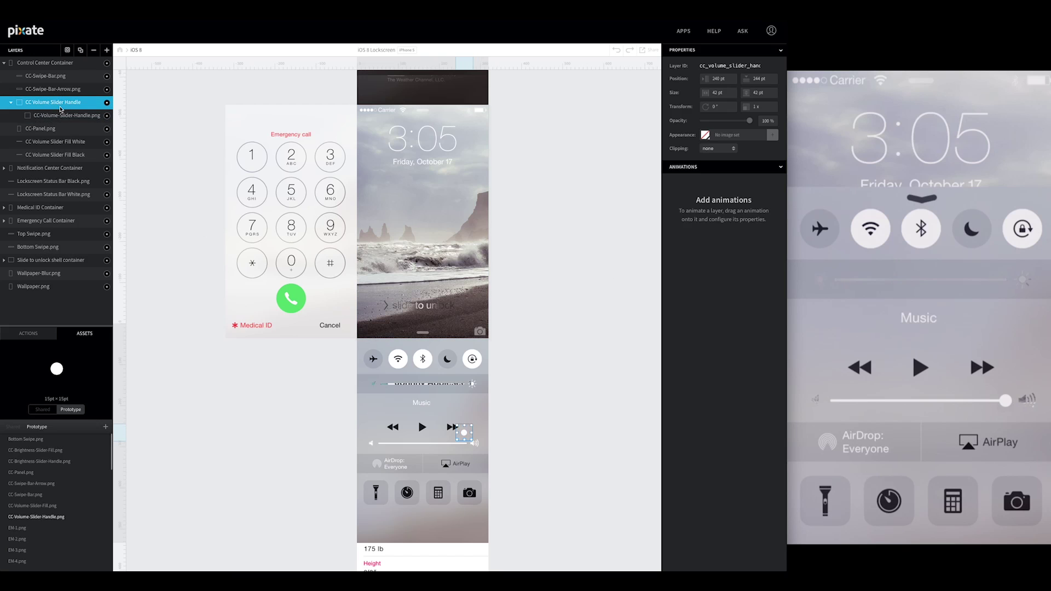
{"action": "left_click", "coordinate": [30, 334]}
{"action": "left_click_drag", "start_coordinate": [29, 376], "coordinate": [49, 104]}
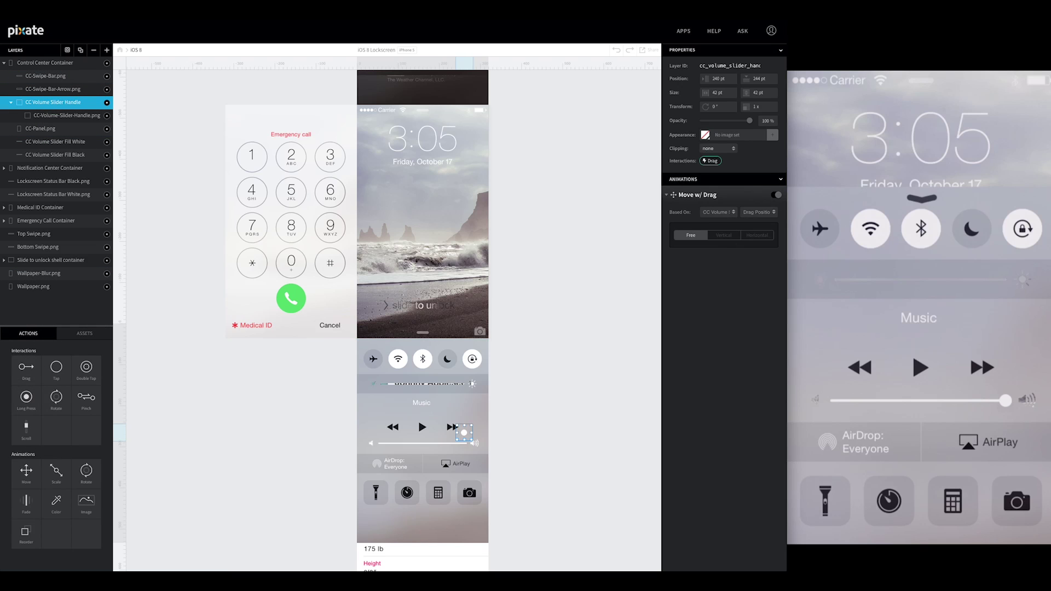
{"action": "left_click", "coordinate": [745, 237]}
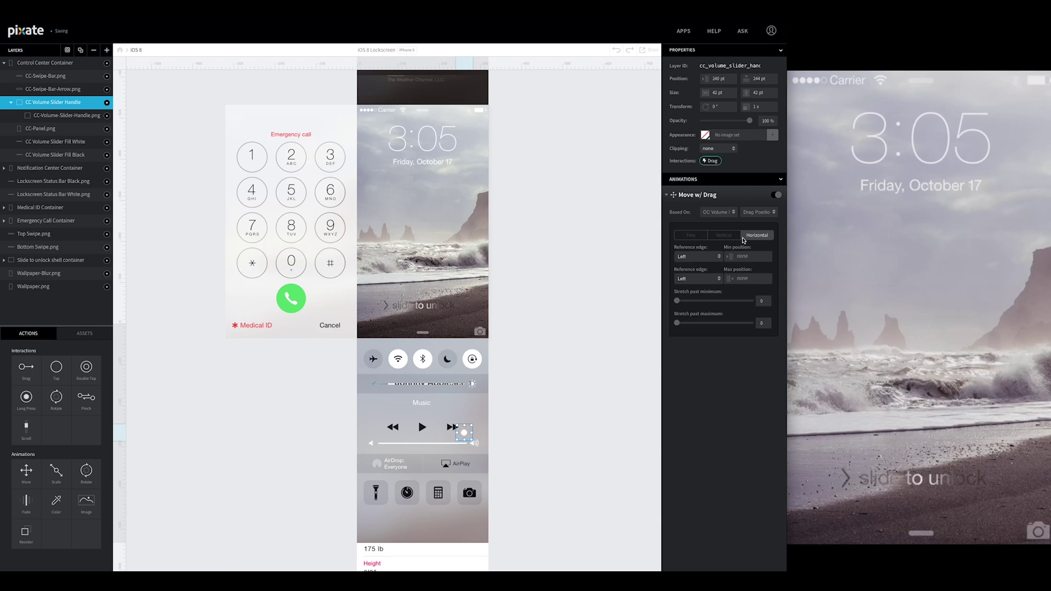
Step: Limit the handle's horizontal drag to a minimum left position of 36 pt and a maximum of 240 pt
{"action": "left_click", "coordinate": [747, 256]}
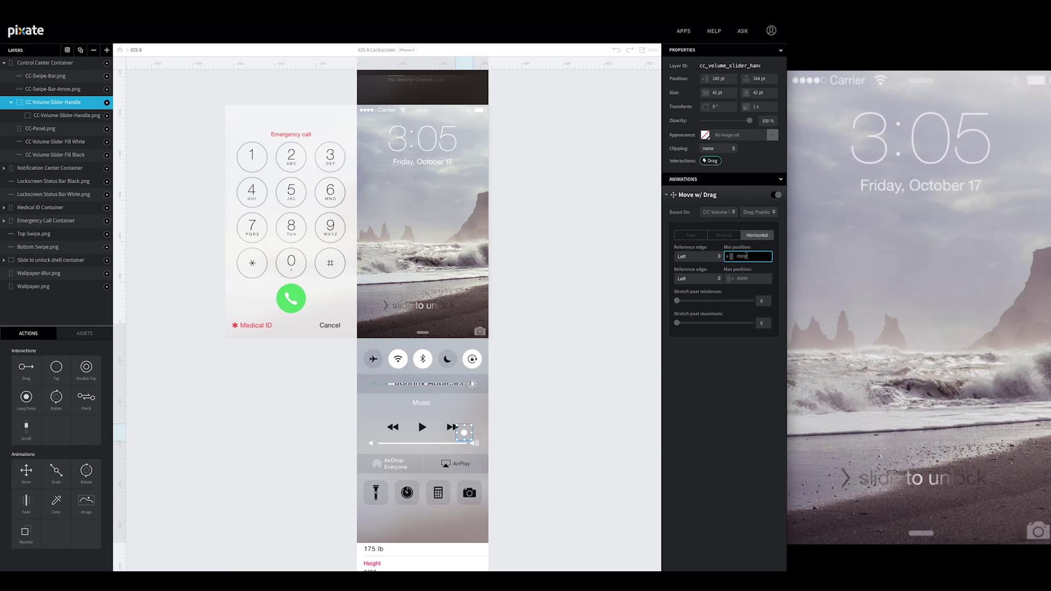
{"action": "type", "text": "36"}
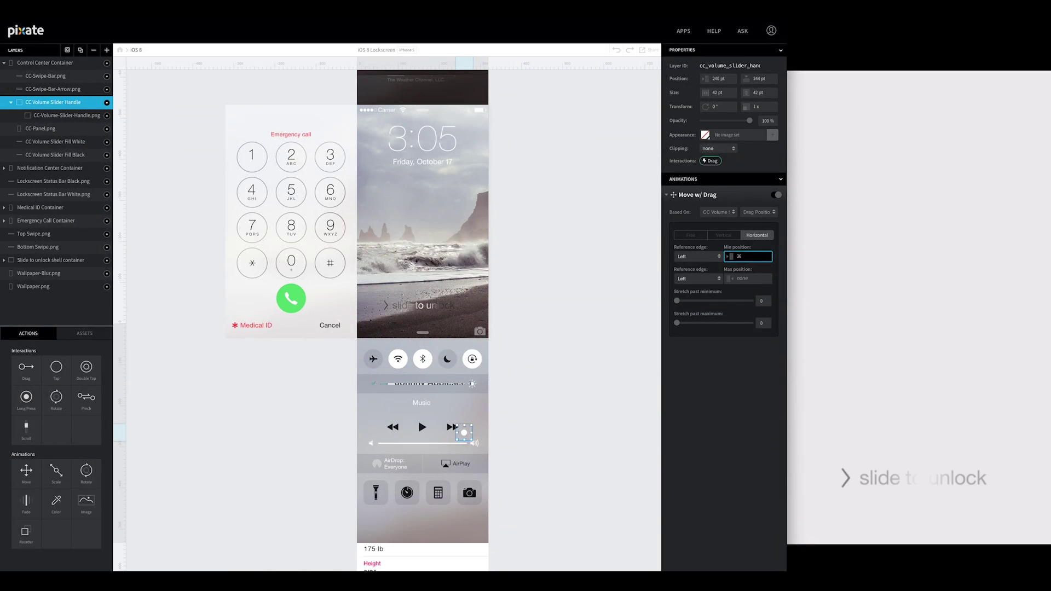
{"action": "key", "text": "Tab"}
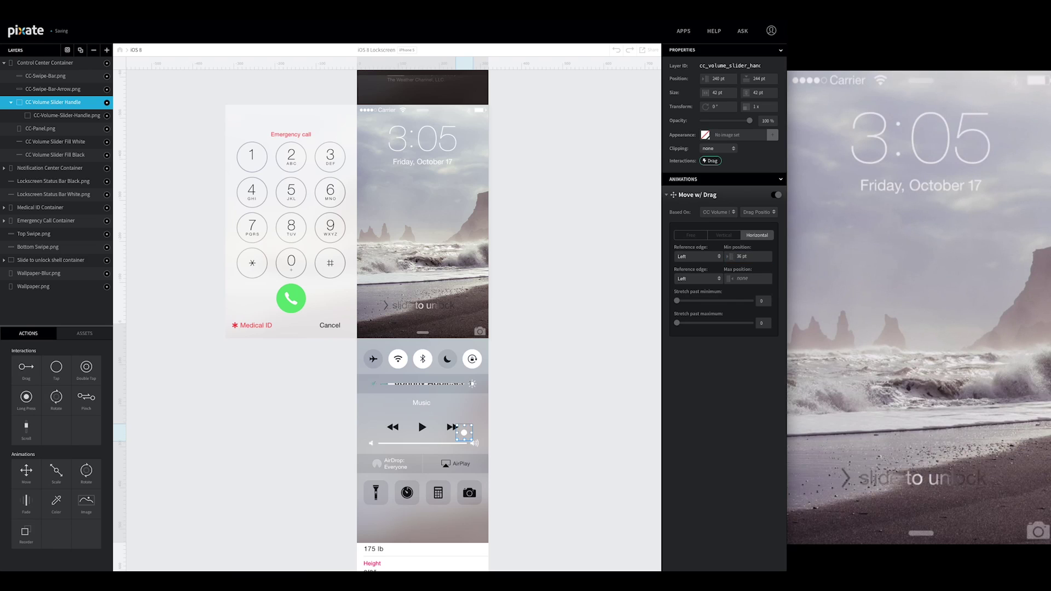
{"action": "type", "text": "240"}
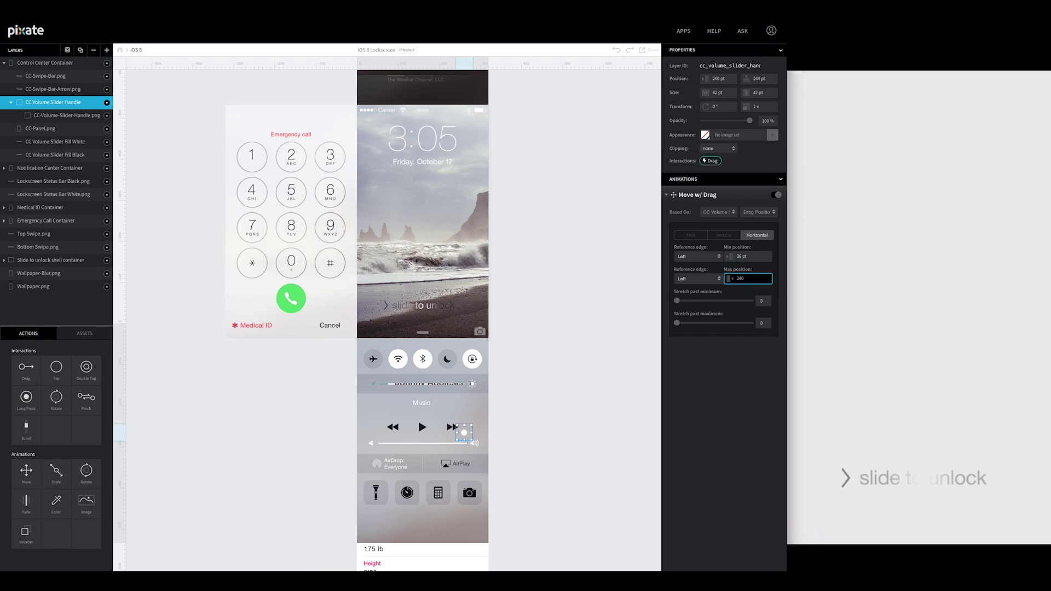
{"action": "key", "text": "Tab"}
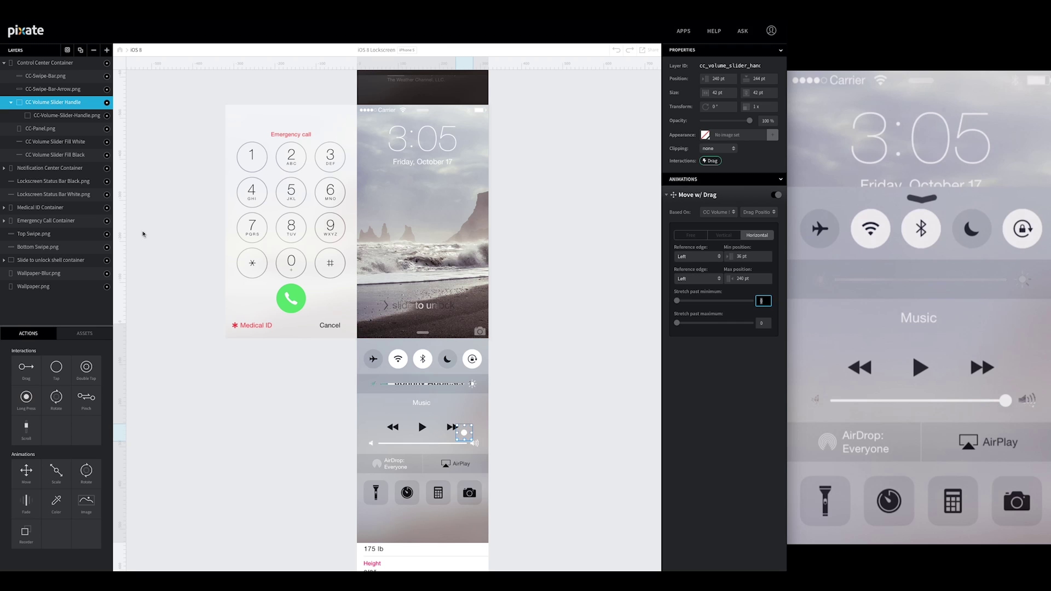
Step: Add a Move animation to the CC Volume Slider Fill White layer and name it Move w/ Slide
{"action": "left_click", "coordinate": [58, 196]}
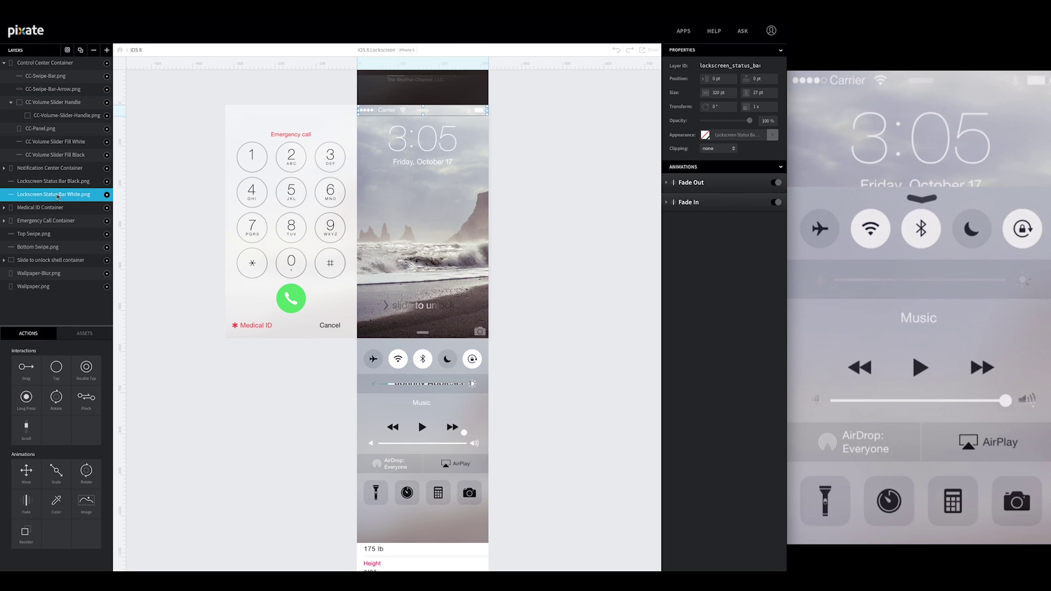
{"action": "left_click", "coordinate": [60, 143]}
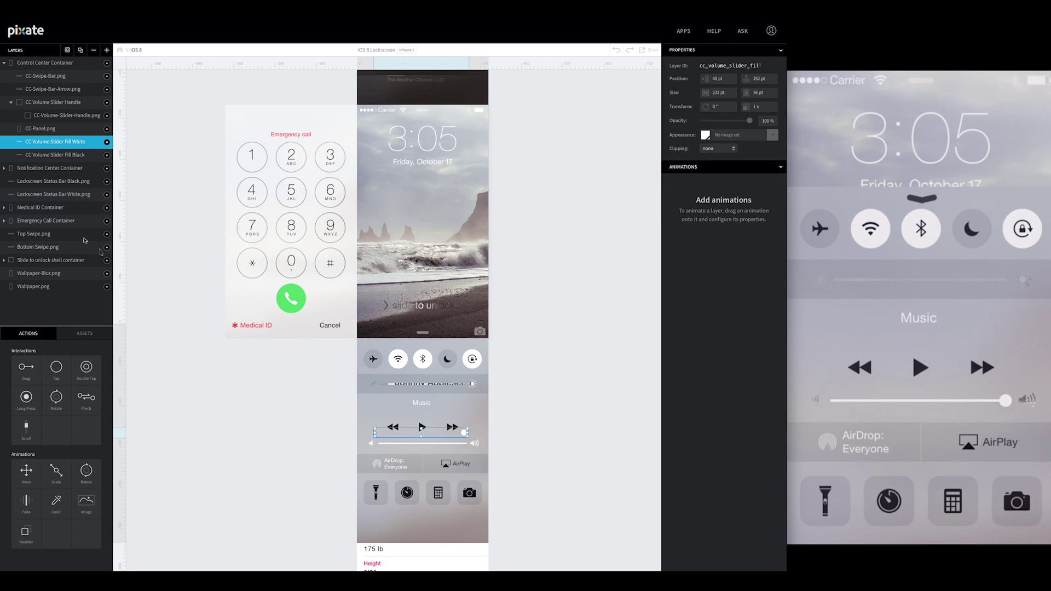
{"action": "left_click_drag", "start_coordinate": [26, 471], "coordinate": [52, 144]}
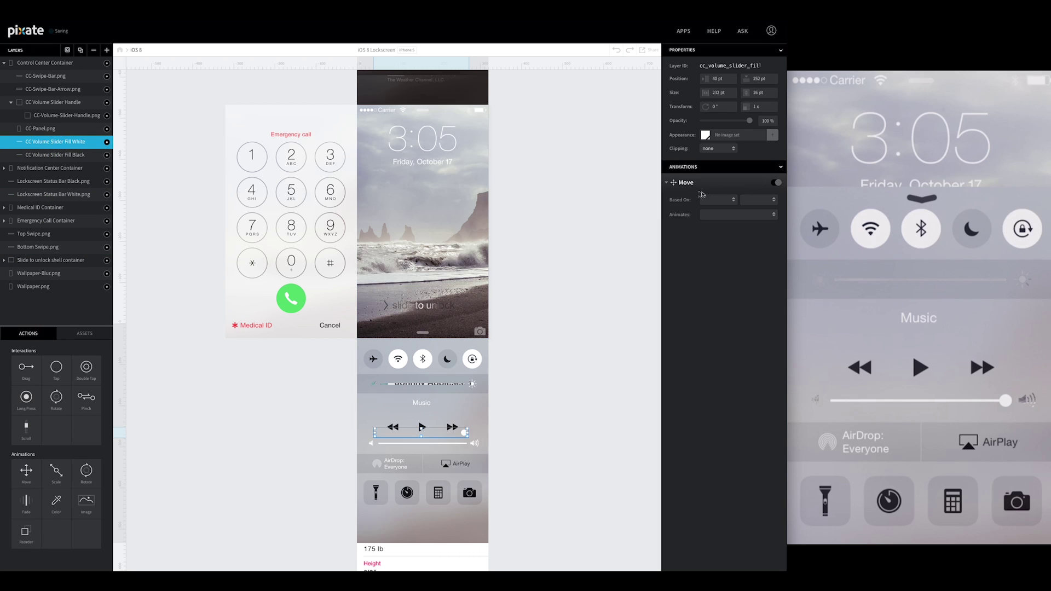
{"action": "left_click", "coordinate": [686, 182]}
{"action": "type", "text": "w/ Slide"}
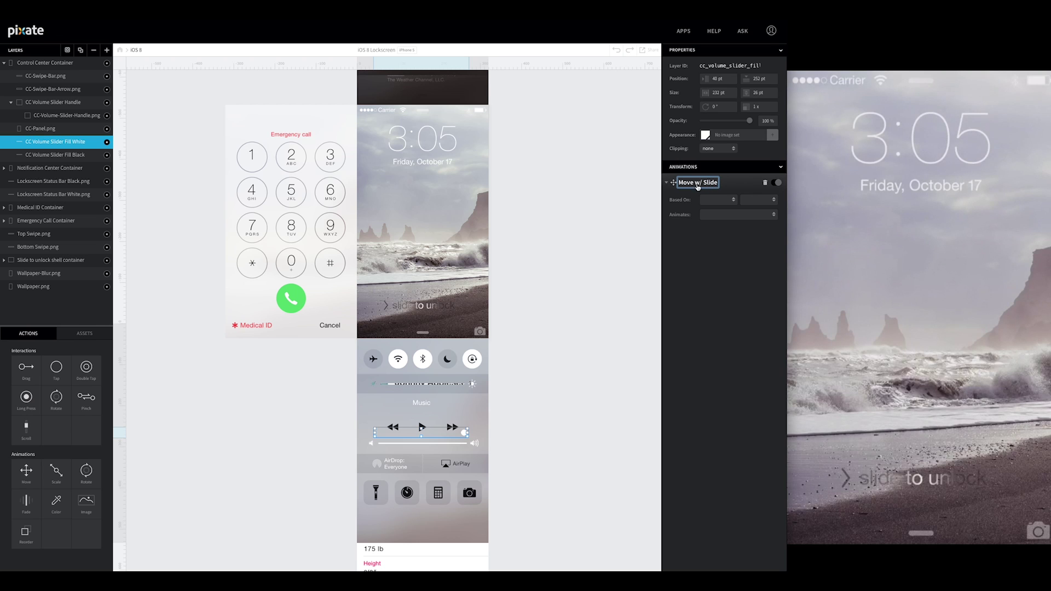
Step: Base the Move w/ Slide animation on the CC Volume Slider Handle's Drag Position, animating continuously with rate
{"action": "left_click", "coordinate": [715, 199]}
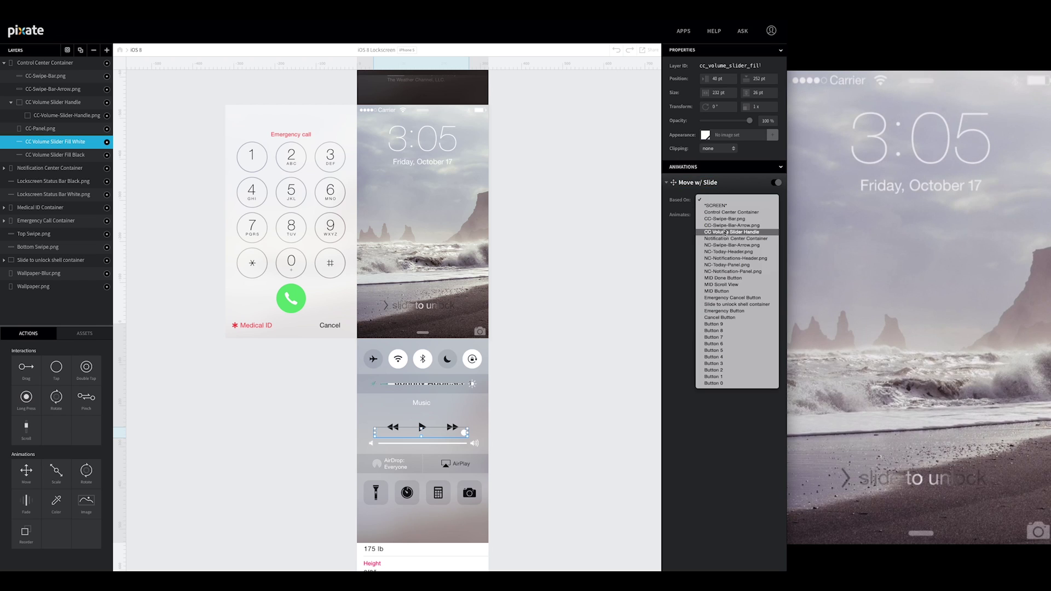
{"action": "left_click", "coordinate": [720, 233]}
{"action": "left_click", "coordinate": [756, 200]}
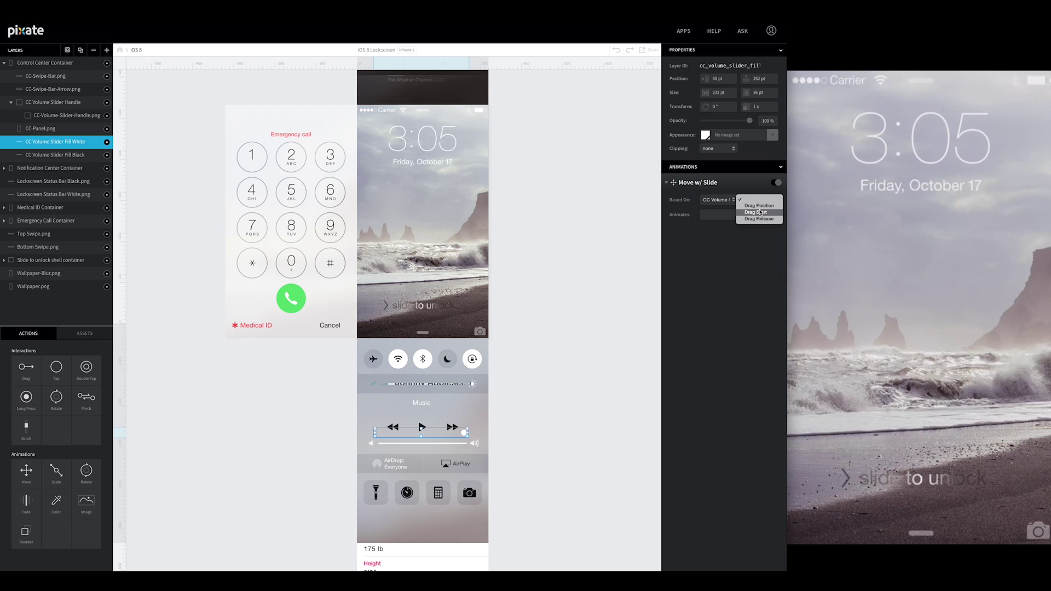
{"action": "left_click", "coordinate": [759, 205]}
{"action": "left_click", "coordinate": [755, 216]}
{"action": "left_click", "coordinate": [735, 229]}
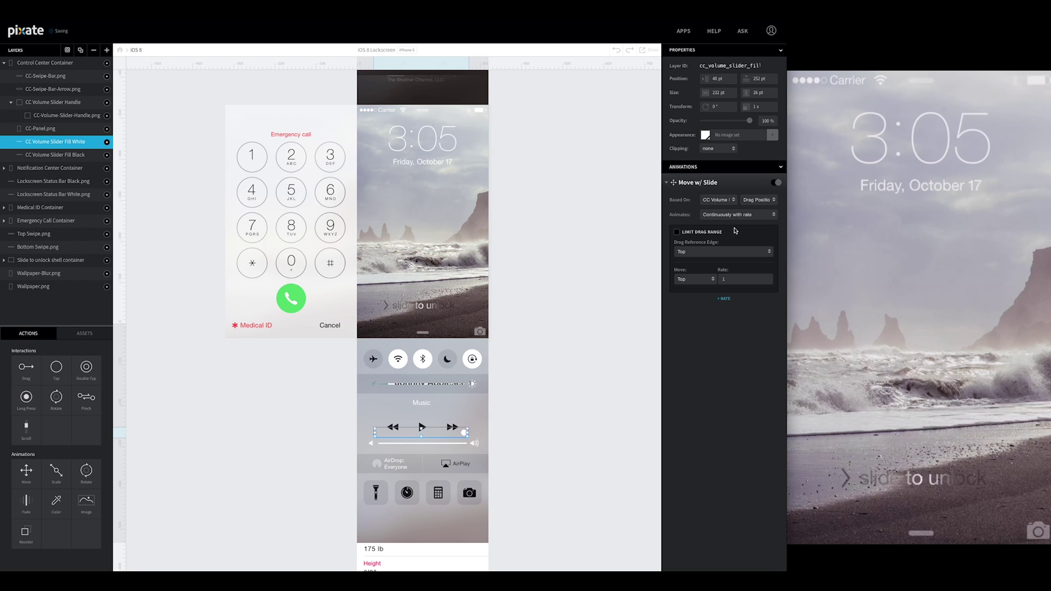
Step: Set the animation's drag reference edge to Left and make it move the fill's Right edge at rate 1
{"action": "left_click", "coordinate": [724, 250]}
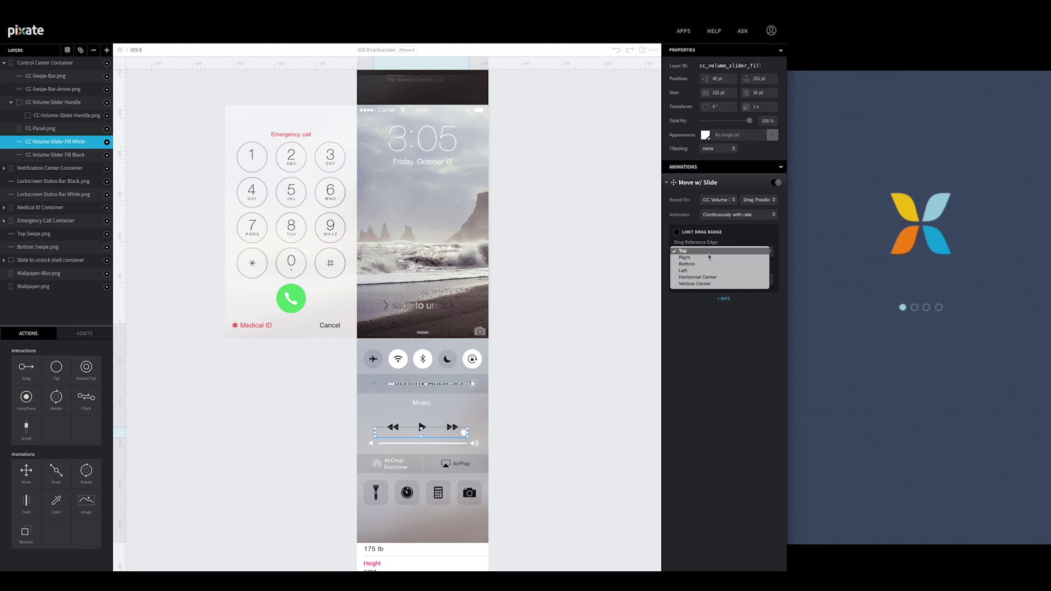
{"action": "left_click", "coordinate": [685, 262]}
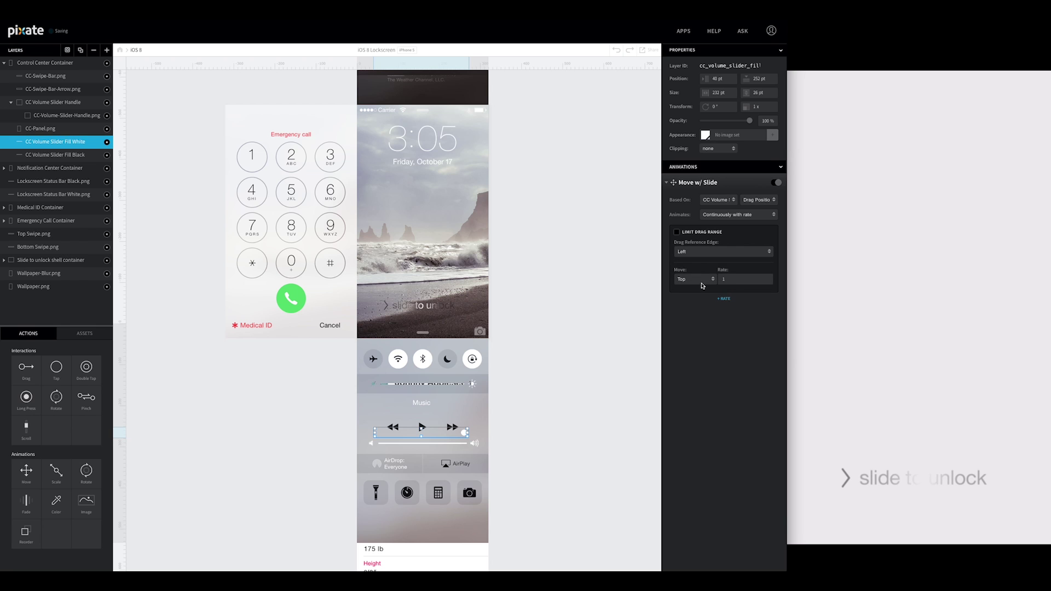
{"action": "left_click", "coordinate": [693, 280]}
{"action": "left_click", "coordinate": [694, 286]}
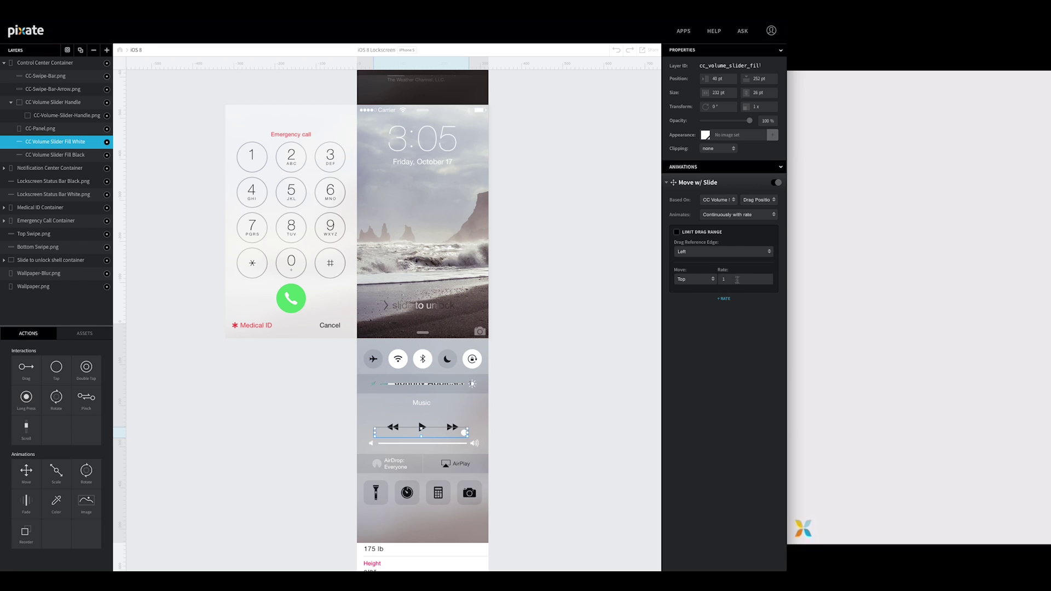
{"action": "left_click", "coordinate": [733, 280]}
{"action": "left_click", "coordinate": [732, 387]}
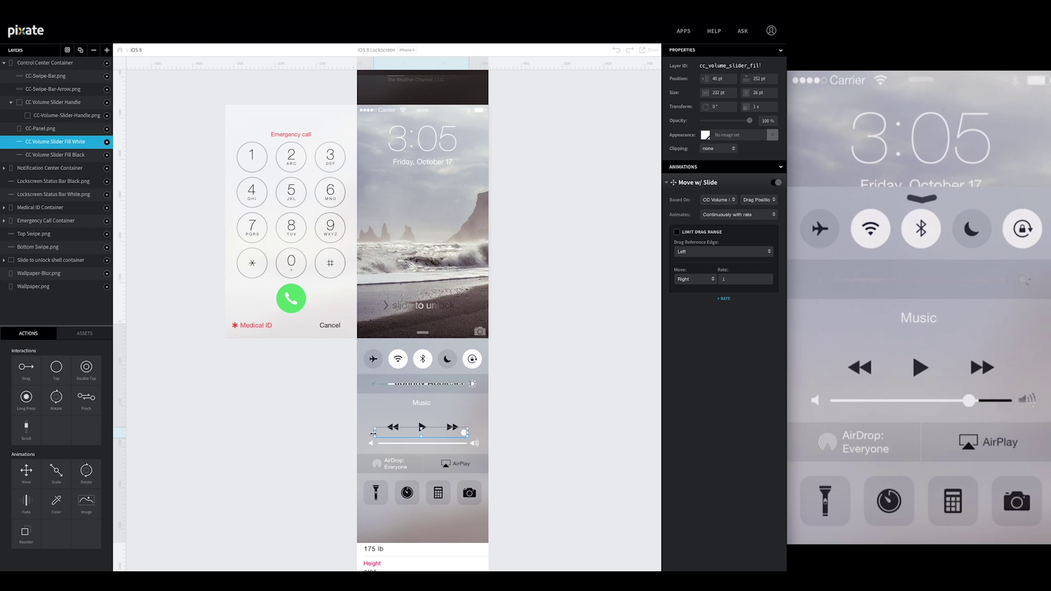
Step: Shift the white fill left to 31 pt, then pull its left edge in to 40 pt for a width of about 223 pt
{"action": "key", "text": "Left"}
{"action": "key", "text": "Left"}
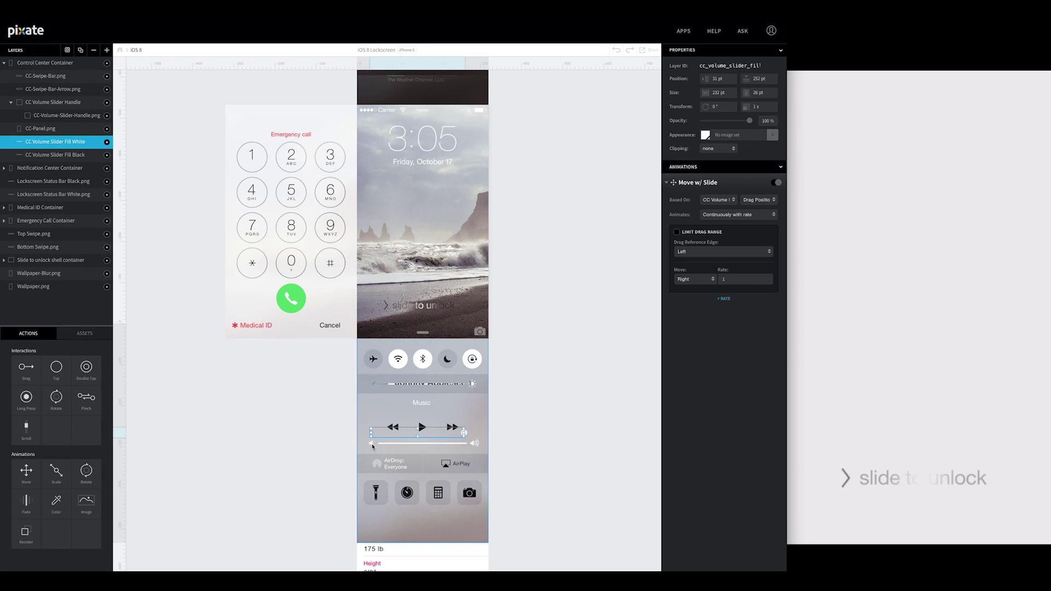
{"action": "left_click_drag", "start_coordinate": [371, 432], "coordinate": [375, 430]}
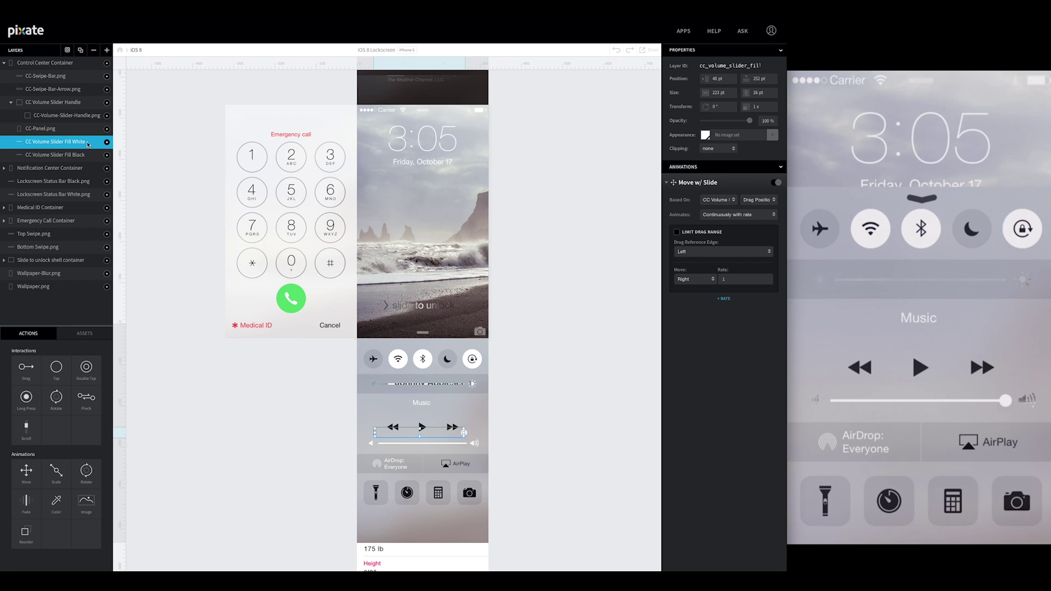
Step: Add a layer about 33 by 28 pt above the low-volume icon and name it CC Volume Low Icon Black
{"action": "left_click", "coordinate": [106, 50]}
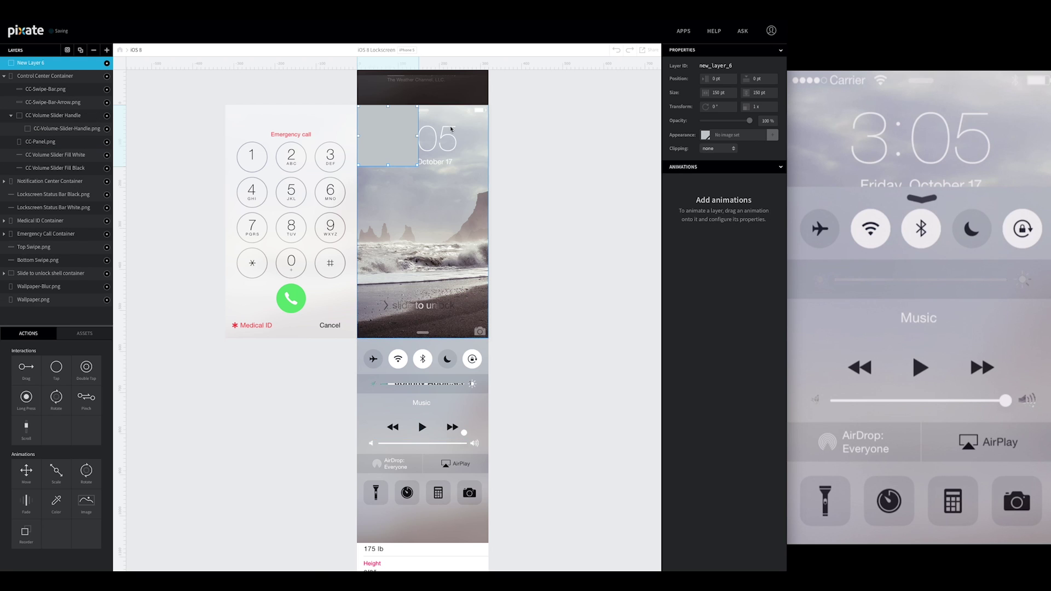
{"action": "left_click_drag", "start_coordinate": [418, 164], "coordinate": [374, 435]}
{"action": "double_click", "coordinate": [31, 62]}
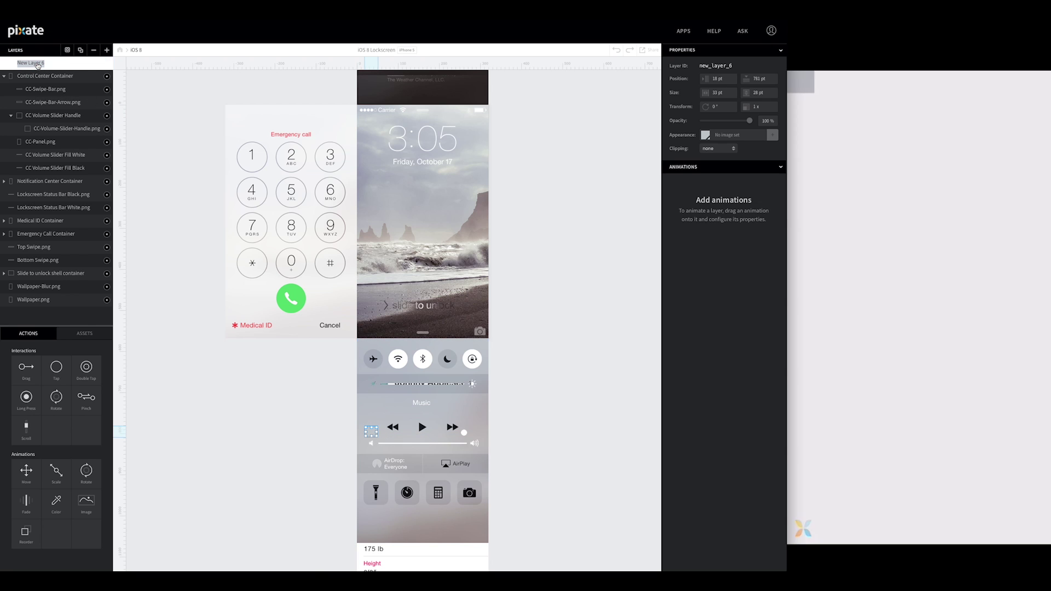
{"action": "type", "text": "CC Volume Icon Black"}
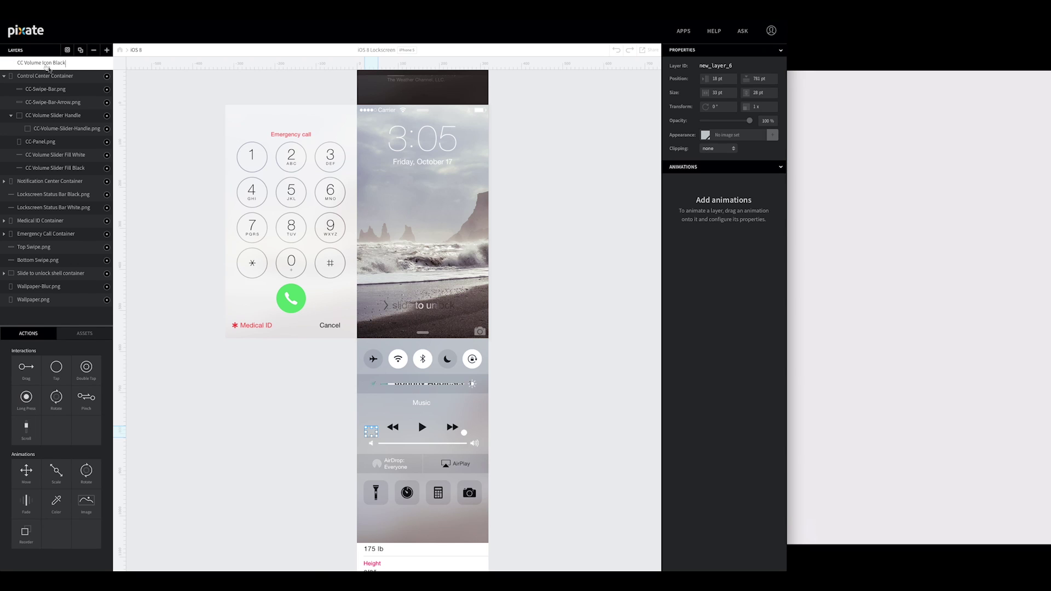
{"action": "key", "text": "Return"}
{"action": "double_click", "coordinate": [31, 63]}
{"action": "type", "text": "Low"}
{"action": "key", "text": "Return"}
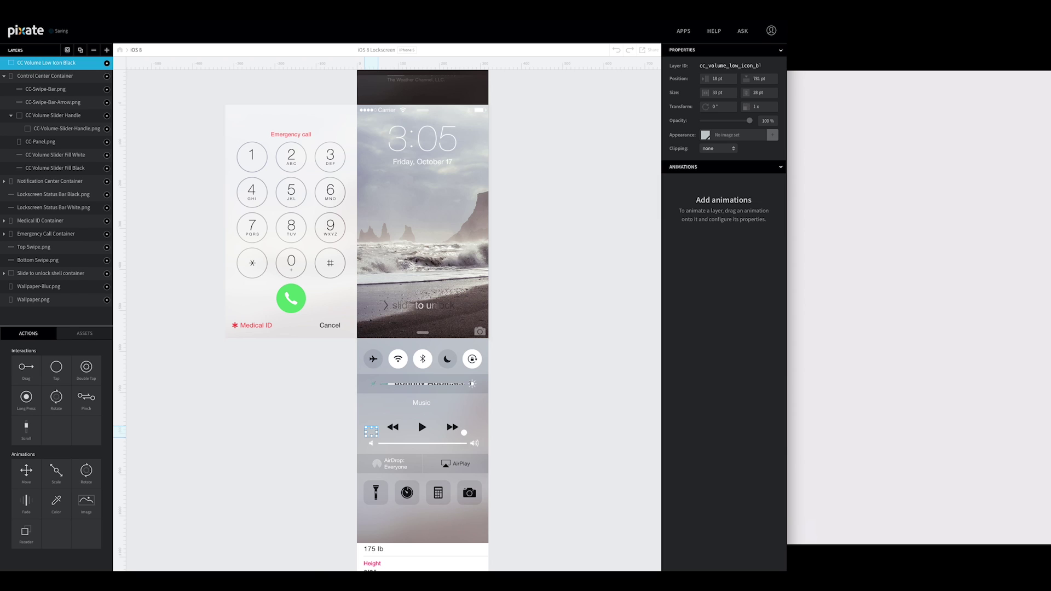
Step: Place the CC Volume Low Icon Black layer directly below CC-Panel.png in the Control Center Container and color it black
{"action": "left_click_drag", "start_coordinate": [68, 67], "coordinate": [64, 150]}
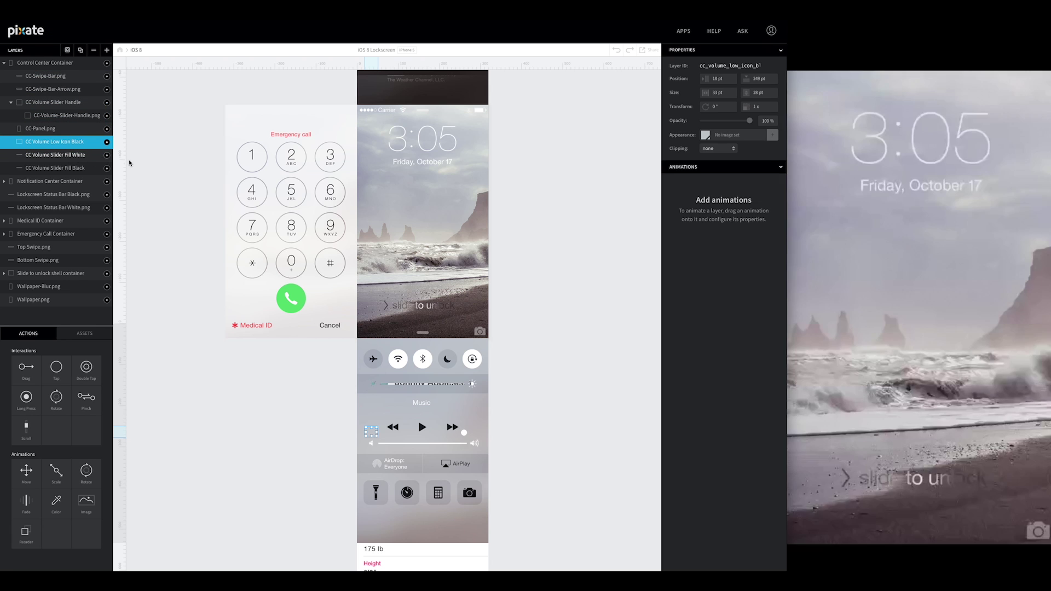
{"action": "left_click", "coordinate": [707, 136]}
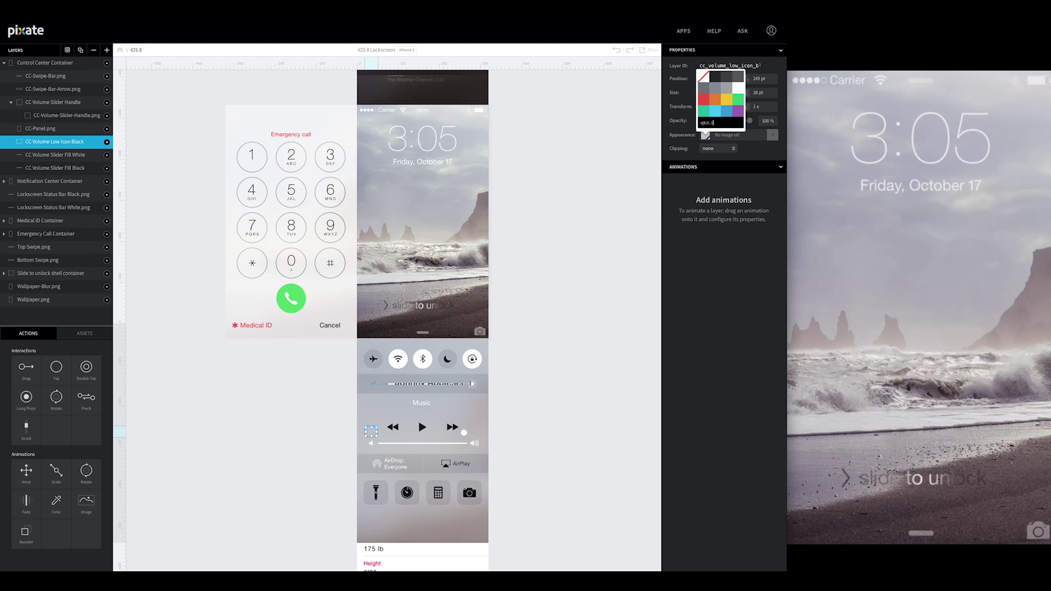
{"action": "key", "text": "Return"}
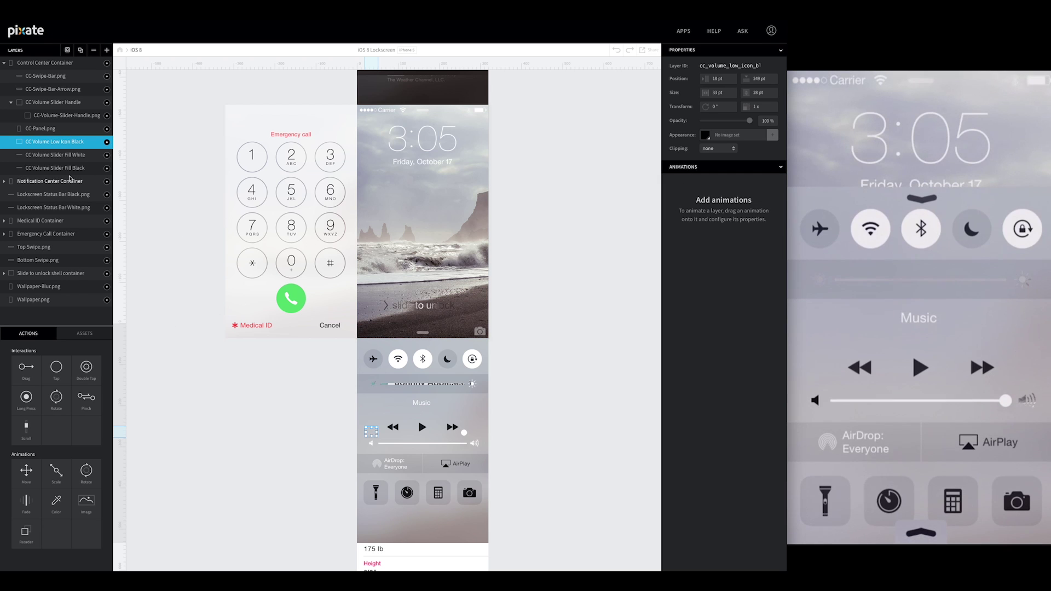
Step: Duplicate the CC Volume Low Icon Black layer as CC Volume Low Icon White and set its color to white
{"action": "left_click", "coordinate": [81, 50]}
{"action": "double_click", "coordinate": [81, 143]}
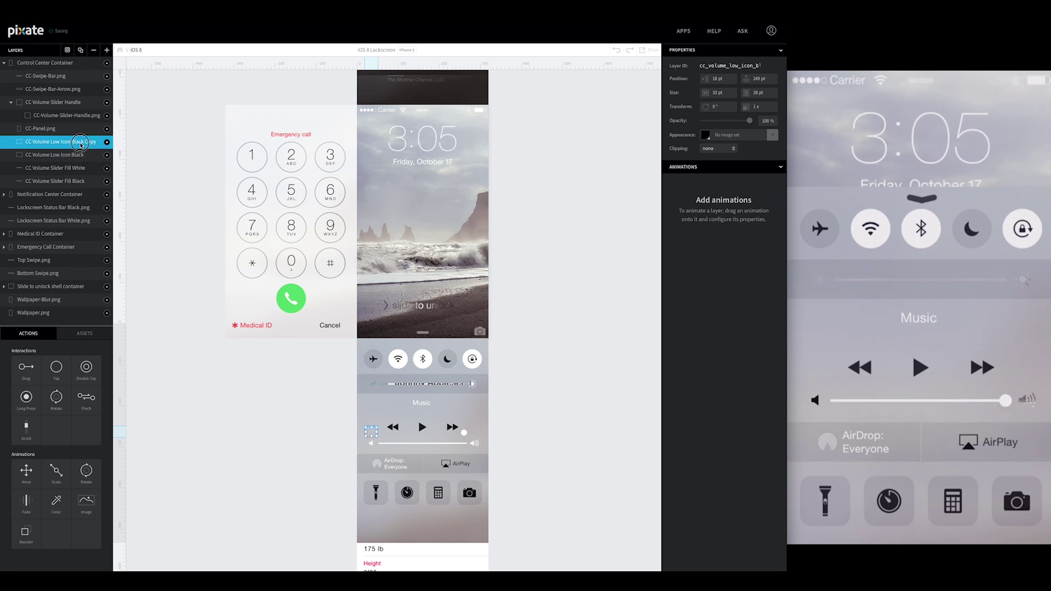
{"action": "key", "text": "BackSpace"}
{"action": "key", "text": "BackSpace"}
{"action": "key", "text": "BackSpace"}
{"action": "key", "text": "BackSpace"}
{"action": "key", "text": "BackSpace"}
{"action": "key", "text": "BackSpace"}
{"action": "key", "text": "BackSpace"}
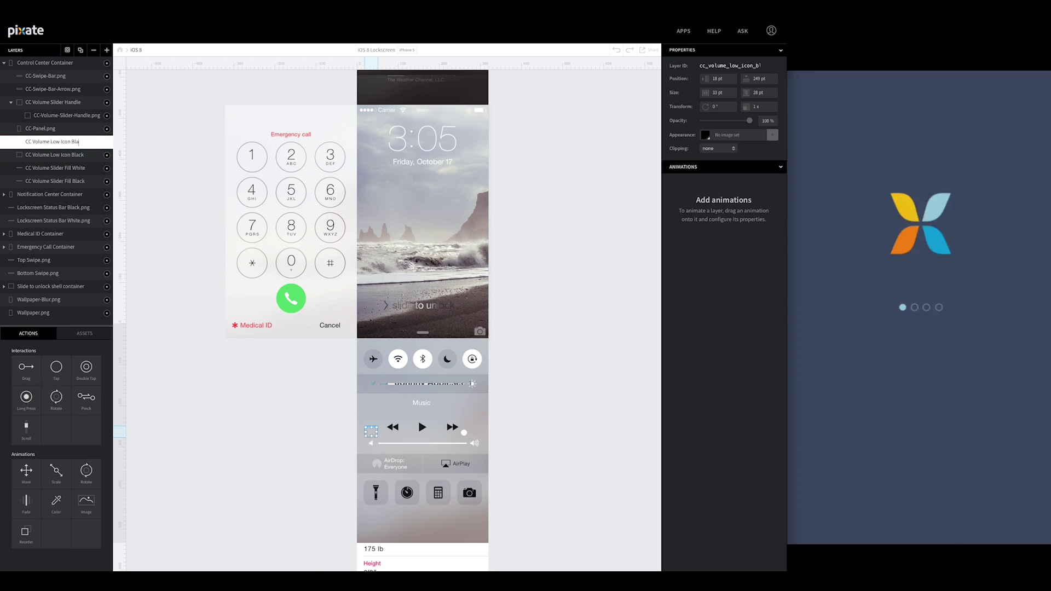
{"action": "type", "text": "White"}
{"action": "key", "text": "Return"}
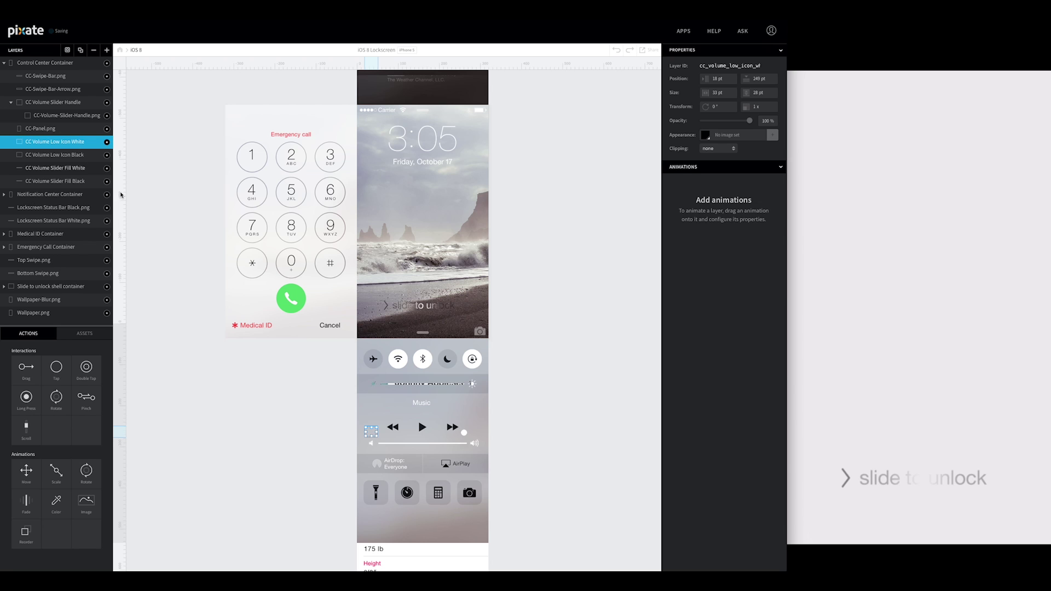
{"action": "left_click", "coordinate": [704, 135]}
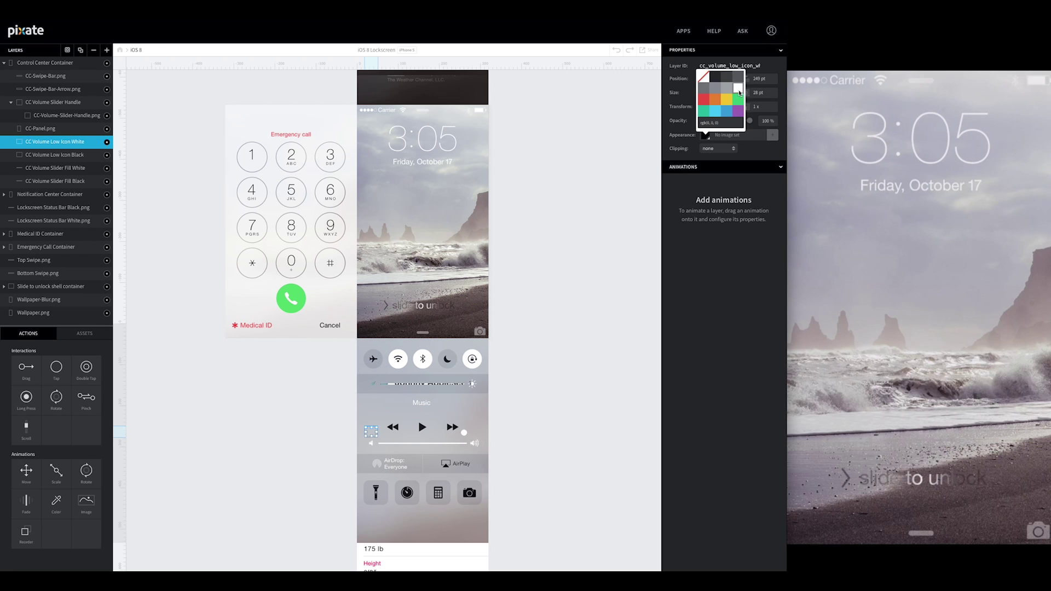
{"action": "left_click", "coordinate": [738, 91]}
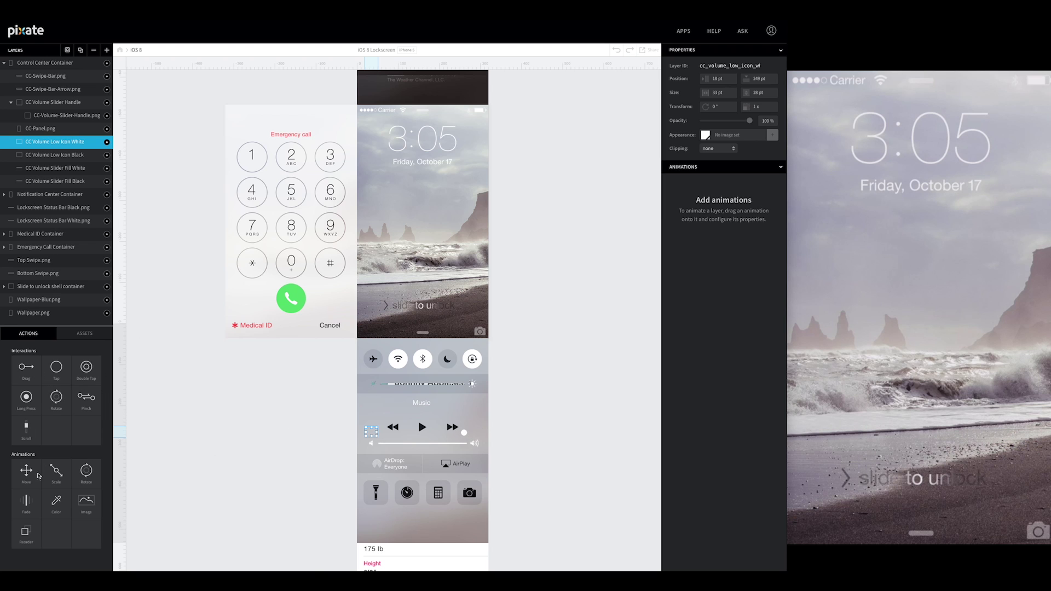
Step: Add a Fade animation named Fade In to the CC Volume Low Icon White layer, based on the CC Volume Slider Handle's Drag Start
{"action": "left_click_drag", "start_coordinate": [26, 501], "coordinate": [64, 144]}
{"action": "double_click", "coordinate": [689, 182]}
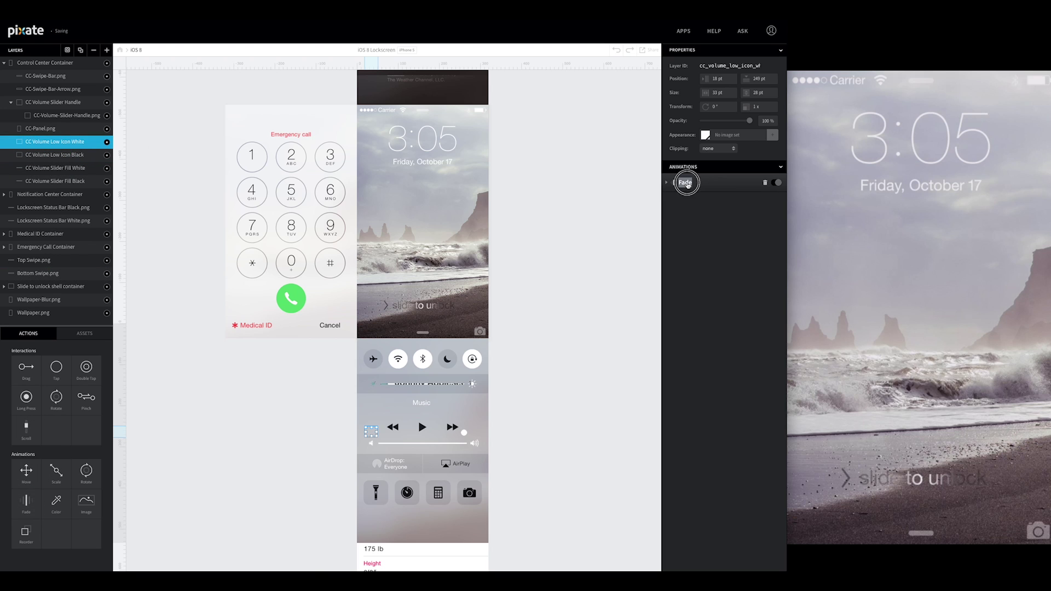
{"action": "type", "text": "Fade In"}
{"action": "key", "text": "Return"}
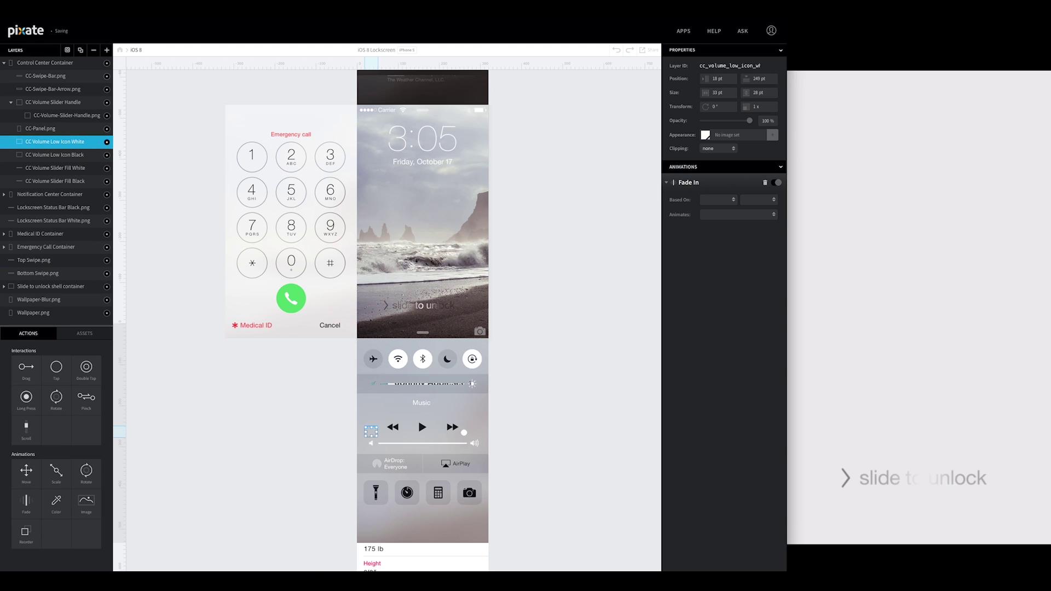
{"action": "left_click", "coordinate": [716, 200]}
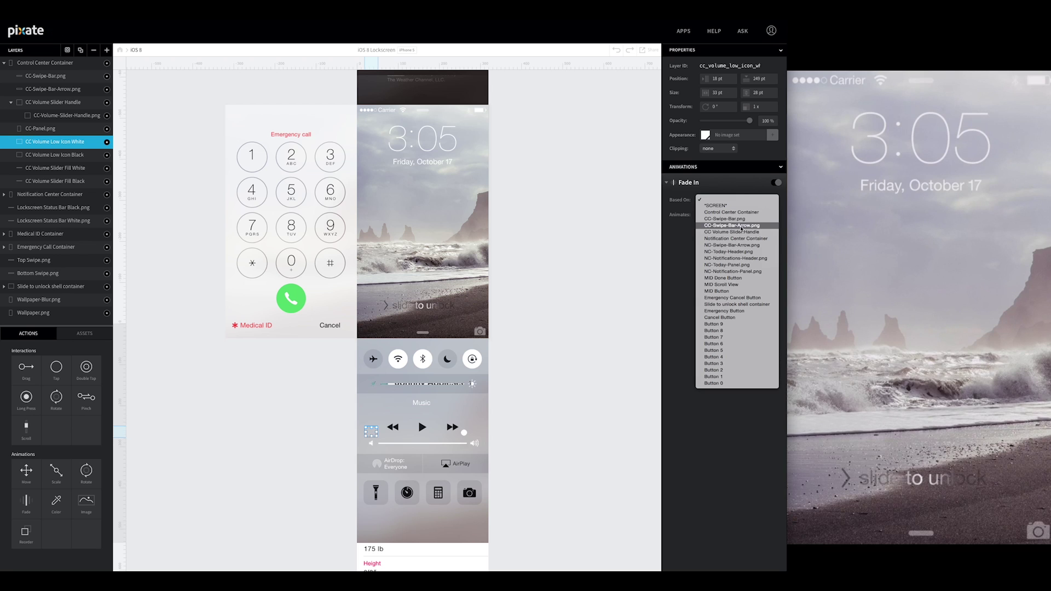
{"action": "left_click", "coordinate": [740, 233]}
{"action": "left_click", "coordinate": [749, 200]}
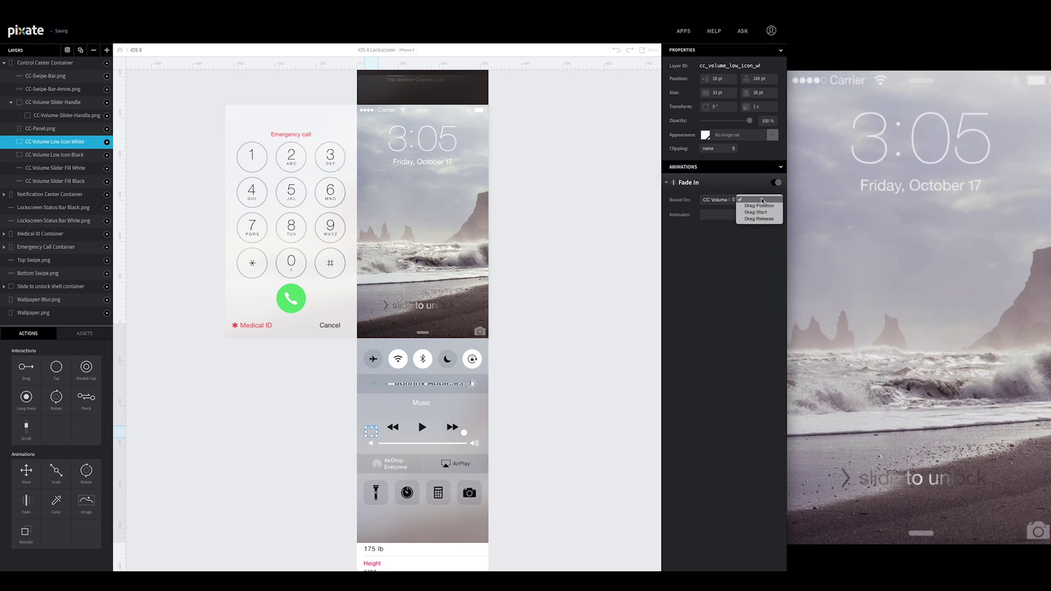
{"action": "left_click", "coordinate": [750, 214]}
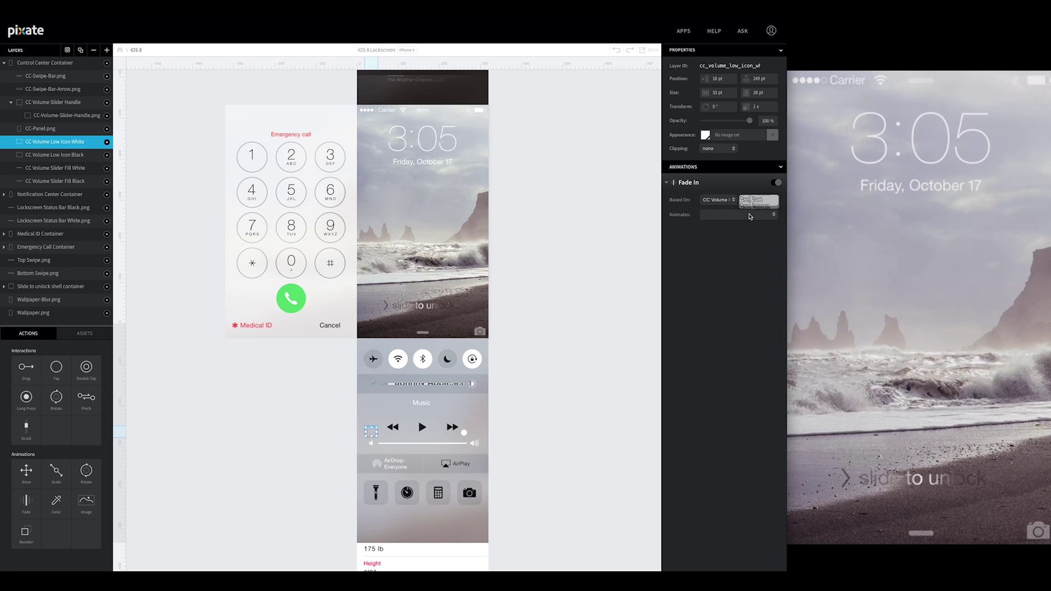
Step: Set Fade In to animate with duration to final value, fading to 100 %
{"action": "left_click", "coordinate": [746, 217]}
{"action": "left_click", "coordinate": [700, 274]}
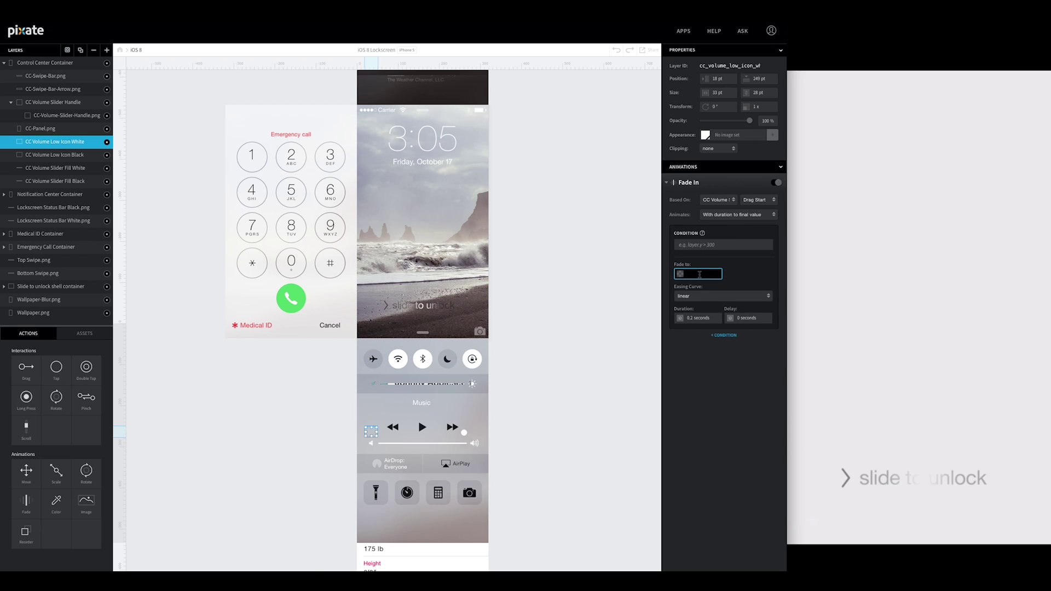
{"action": "type", "text": "100"}
{"action": "key", "text": "Return"}
{"action": "left_click", "coordinate": [666, 183]}
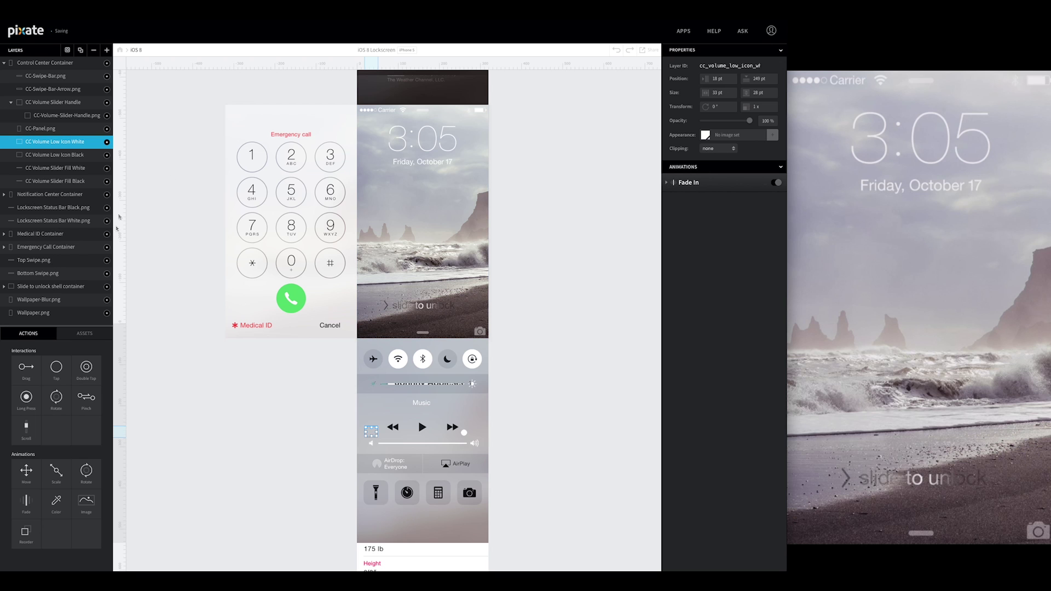
Step: Add a second Fade animation named Fade Out to the CC Volume Low Icon White layer, based on the CC Volume Slider Handle's Drag Release
{"action": "left_click_drag", "start_coordinate": [26, 500], "coordinate": [52, 140]}
{"action": "left_click", "coordinate": [688, 204]}
{"action": "left_click", "coordinate": [690, 207]}
{"action": "type", "text": "Out"}
{"action": "key", "text": "Return"}
{"action": "left_click", "coordinate": [707, 218]}
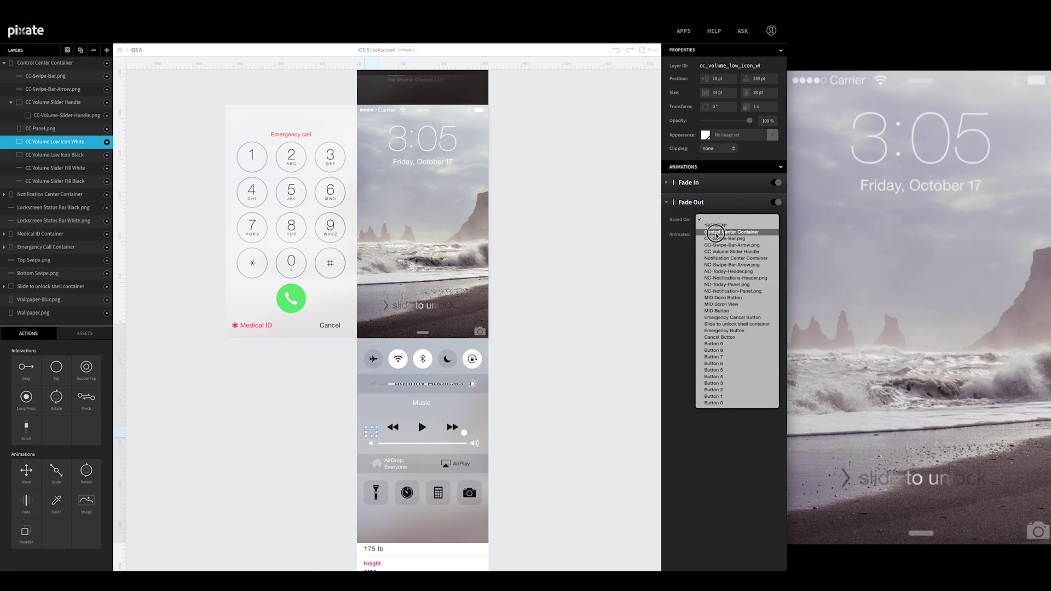
{"action": "left_click", "coordinate": [722, 222]}
{"action": "left_click", "coordinate": [771, 220]}
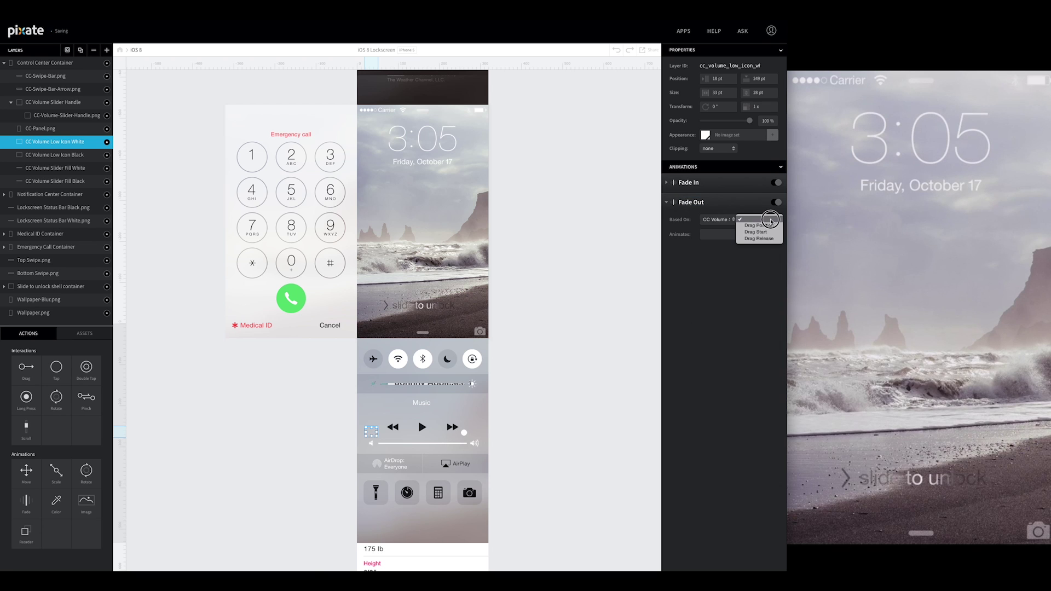
{"action": "left_click", "coordinate": [759, 238]}
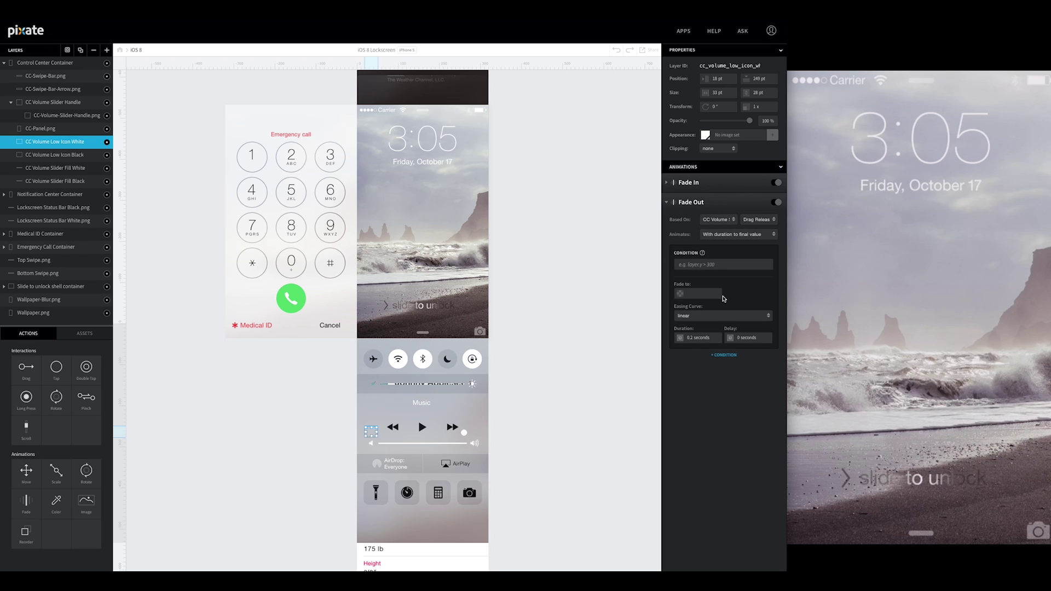
Step: Set Fade Out to fade to 0 % and set the CC Volume Low Icon White layer's own opacity to 0 %
{"action": "left_click", "coordinate": [722, 295]}
{"action": "type", "text": "0"}
{"action": "key", "text": "Tab"}
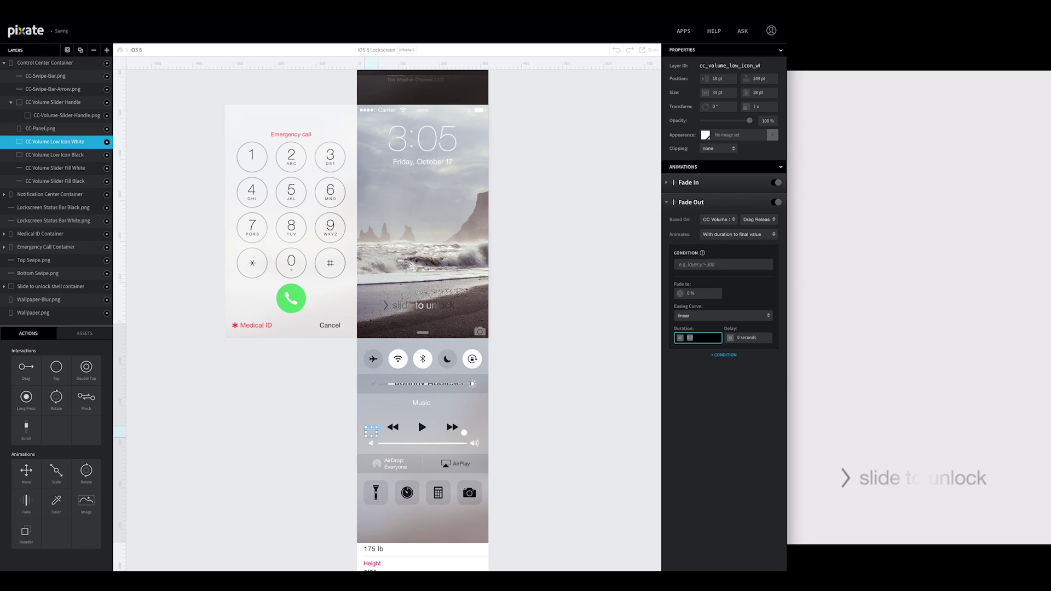
{"action": "key", "text": "Tab"}
{"action": "key", "text": "Return"}
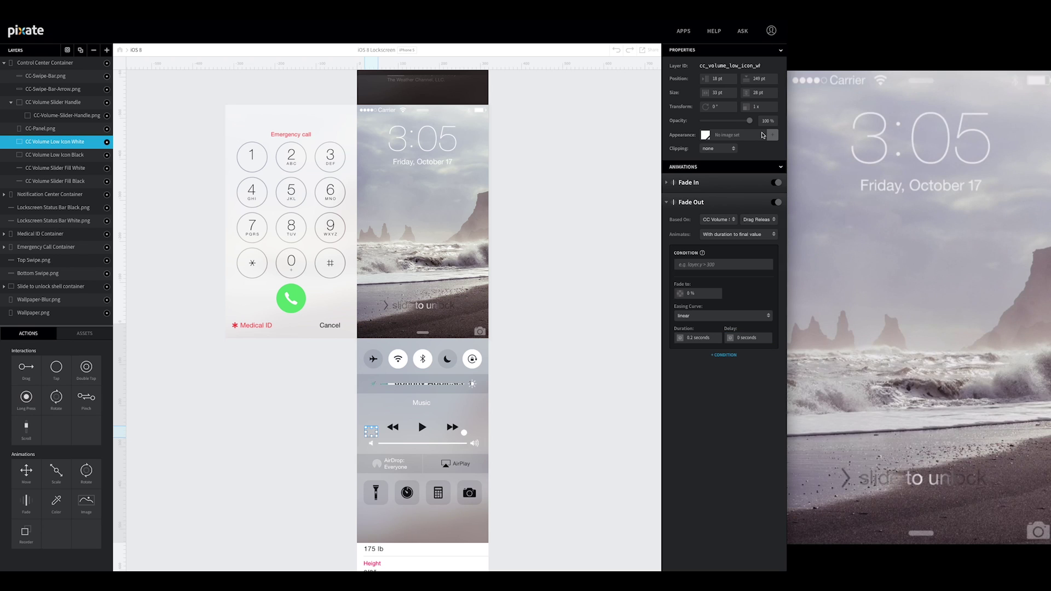
{"action": "left_click_drag", "start_coordinate": [751, 124], "coordinate": [693, 123]}
{"action": "left_click", "coordinate": [669, 203]}
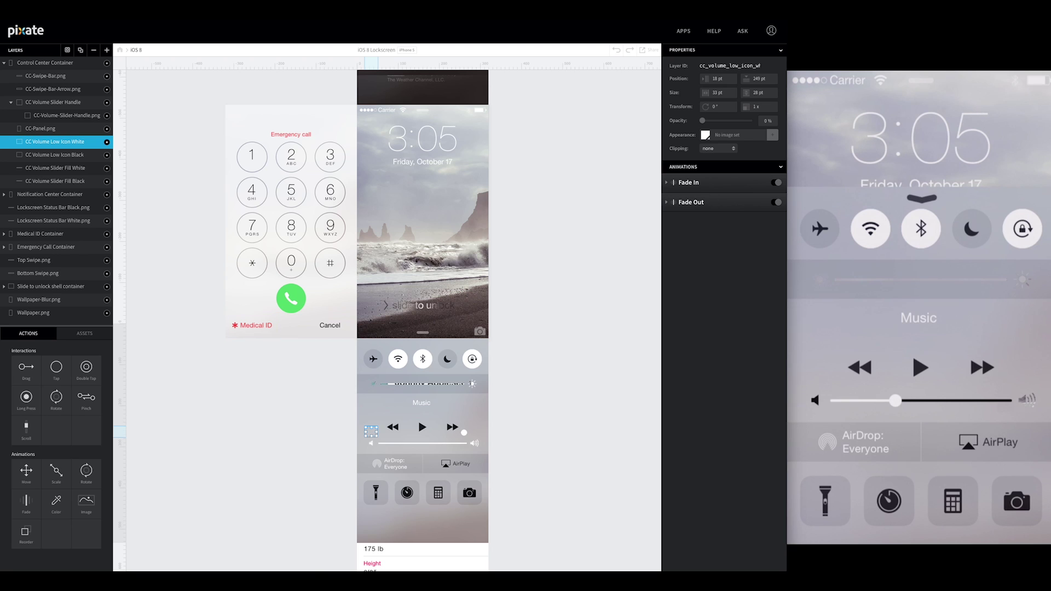
Step: Duplicate the black and white low-volume icon layers and place the black copy directly below the white copy
{"action": "left_click", "coordinate": [75, 157]}
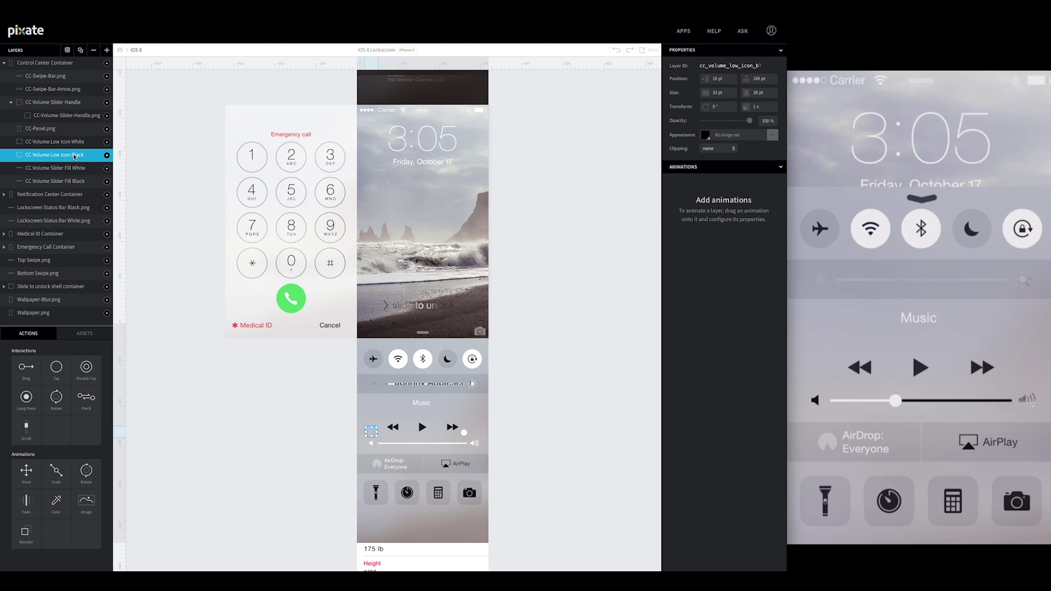
{"action": "left_click", "coordinate": [81, 51]}
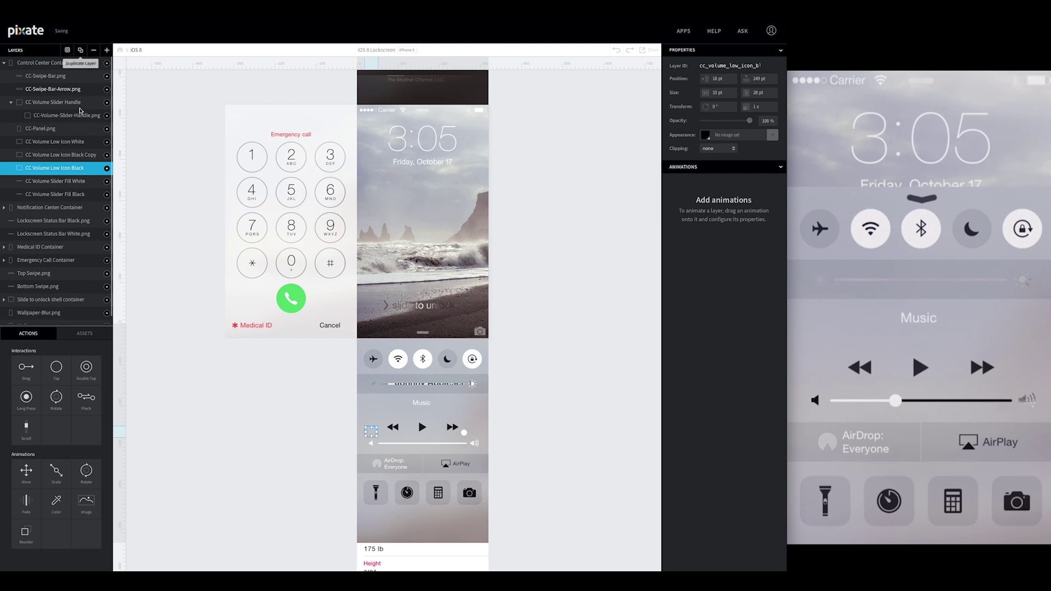
{"action": "left_click", "coordinate": [74, 146]}
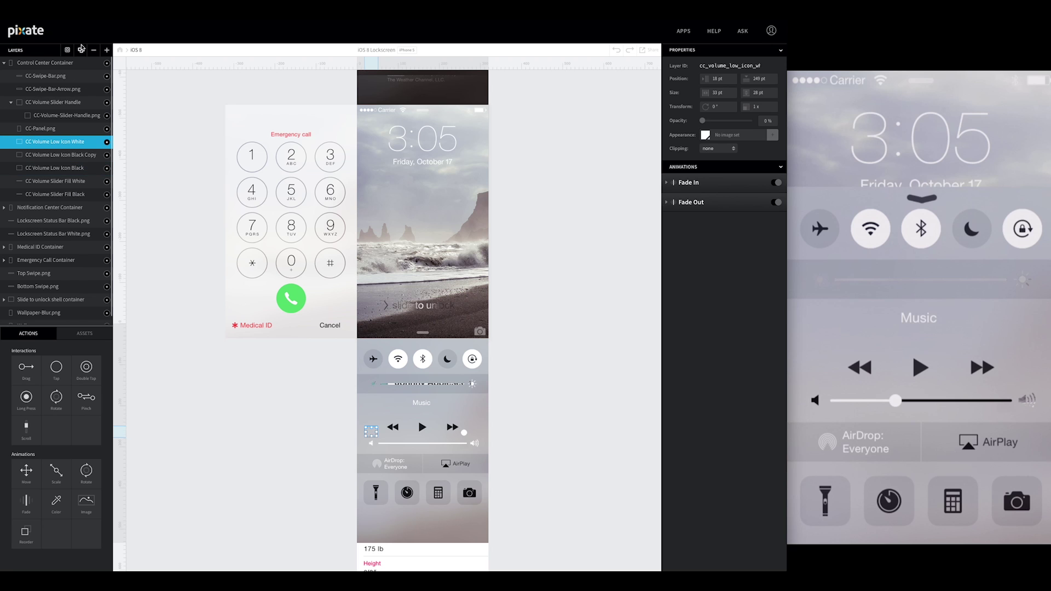
{"action": "left_click", "coordinate": [81, 51]}
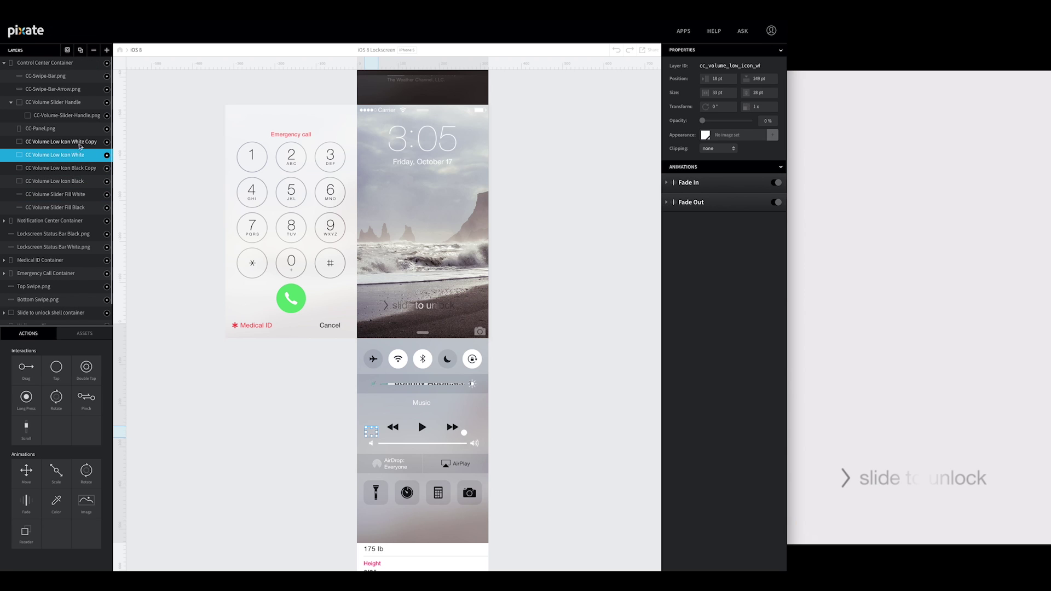
{"action": "left_click", "coordinate": [63, 168]}
{"action": "left_click_drag", "start_coordinate": [58, 180], "coordinate": [66, 155]}
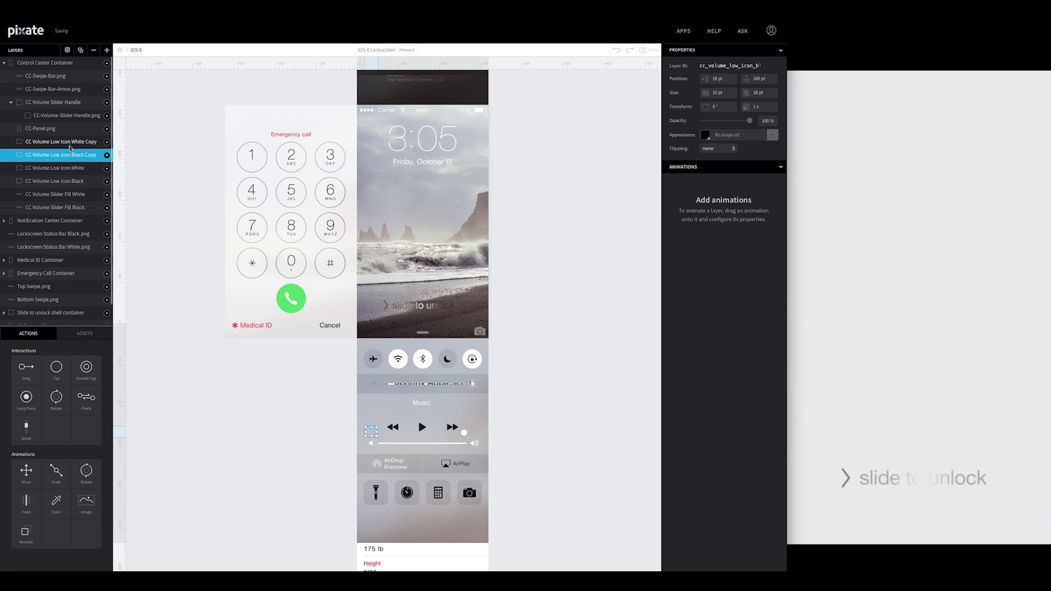
Step: Rename the CC Volume Low Icon Black Copy layer as CC Volume High Icon Black
{"action": "double_click", "coordinate": [57, 156]}
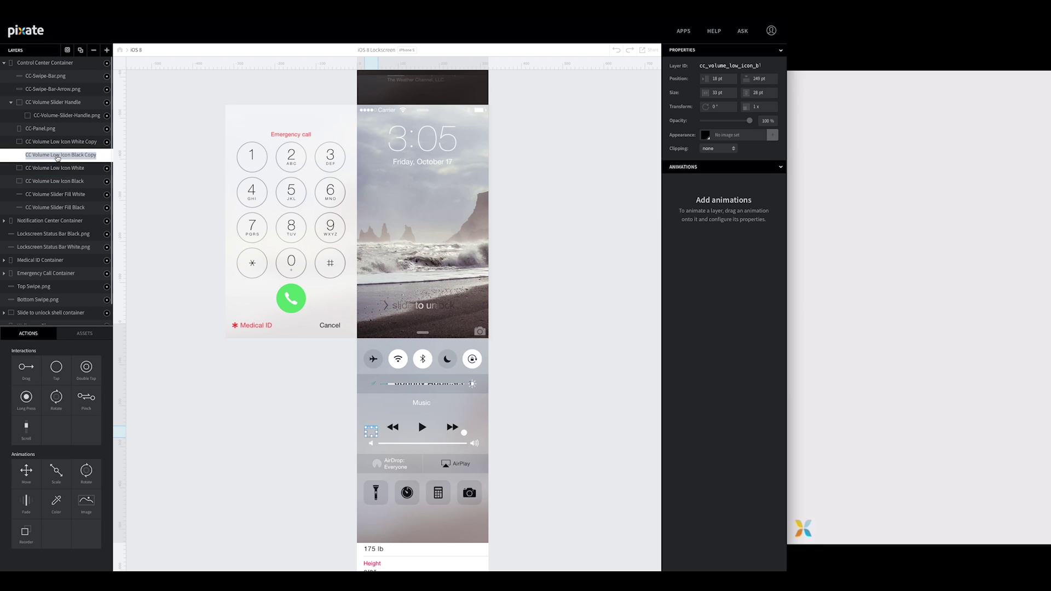
{"action": "type", "text": "CC Volume H"}
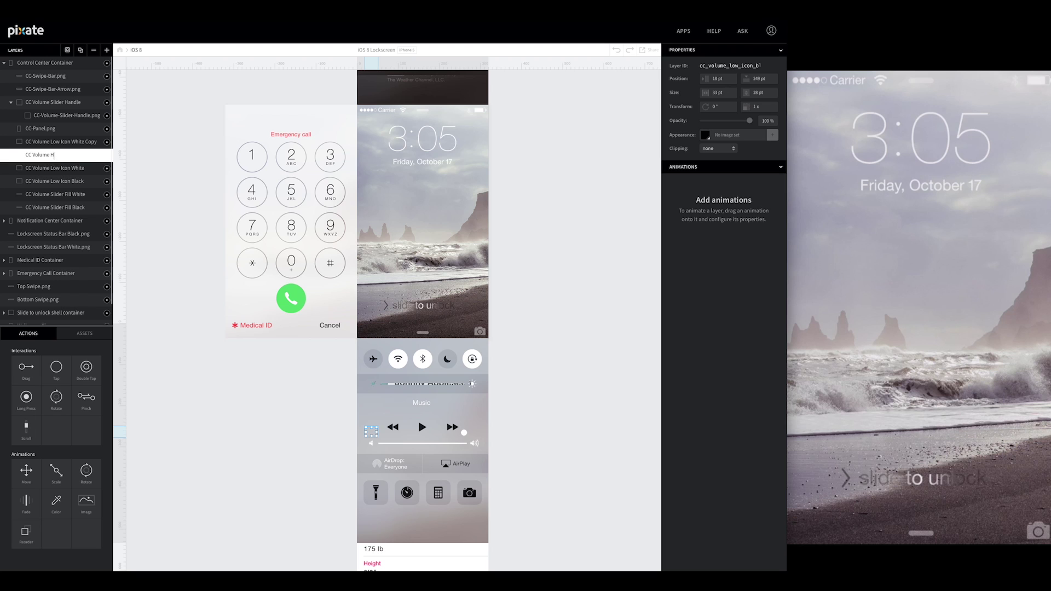
{"action": "type", "text": "uigh Icon Black"}
{"action": "key", "text": "Return"}
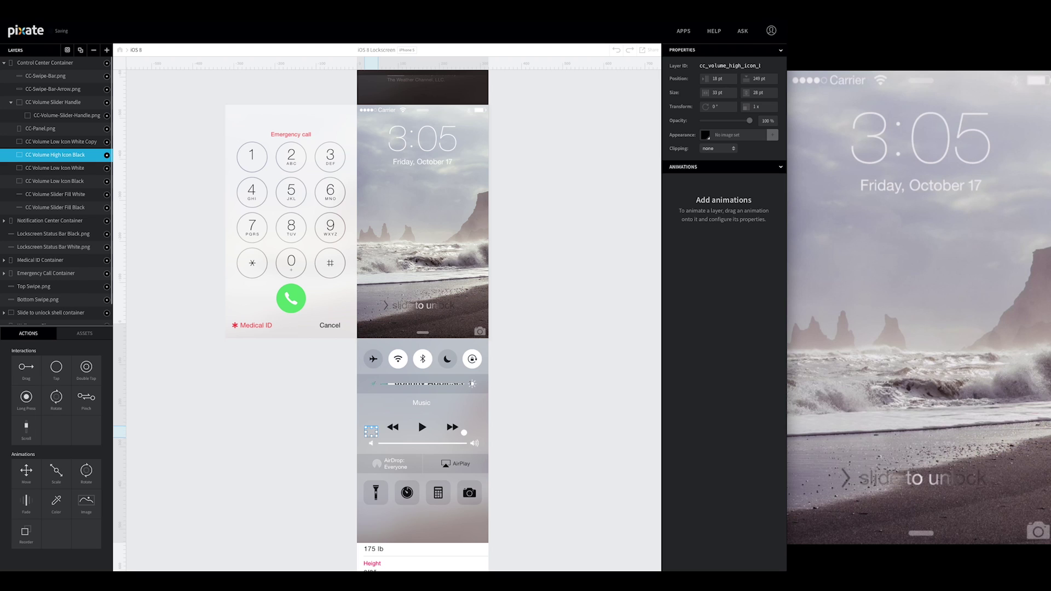
Step: Rename the CC Volume Low Icon White Copy layer as CC Volume High Icon White
{"action": "left_click", "coordinate": [68, 145]}
{"action": "double_click", "coordinate": [67, 142]}
{"action": "key", "text": "BackSpace"}
{"action": "type", "text": "CC Volume High Icon"}
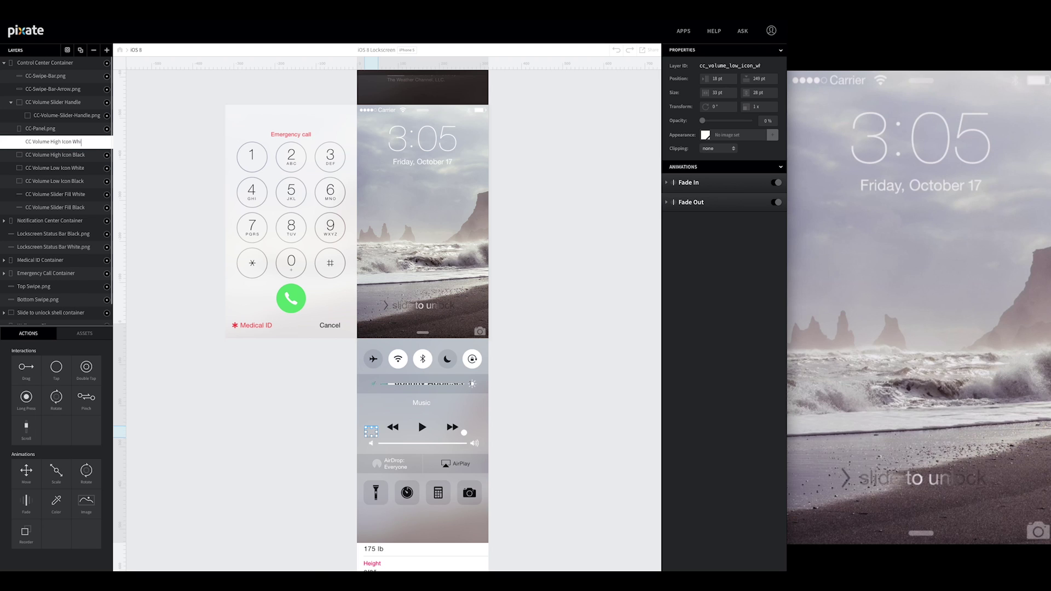
{"action": "left_click", "coordinate": [134, 169]}
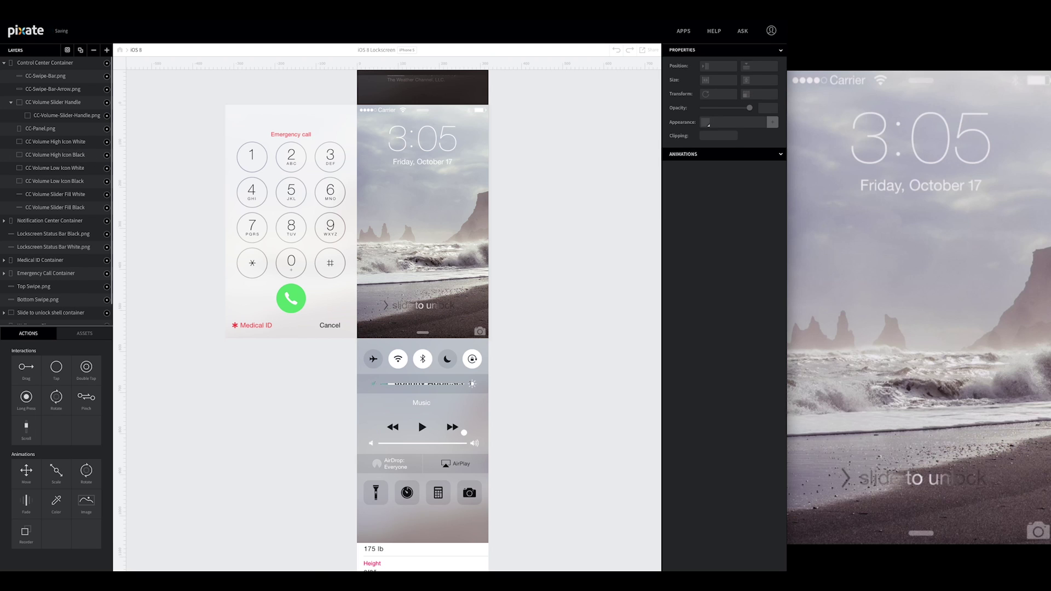
Step: Set the horizontal position of the CC Volume High Icon Black layer to 269 pt
{"action": "left_click", "coordinate": [55, 155]}
{"action": "left_click", "coordinate": [728, 78]}
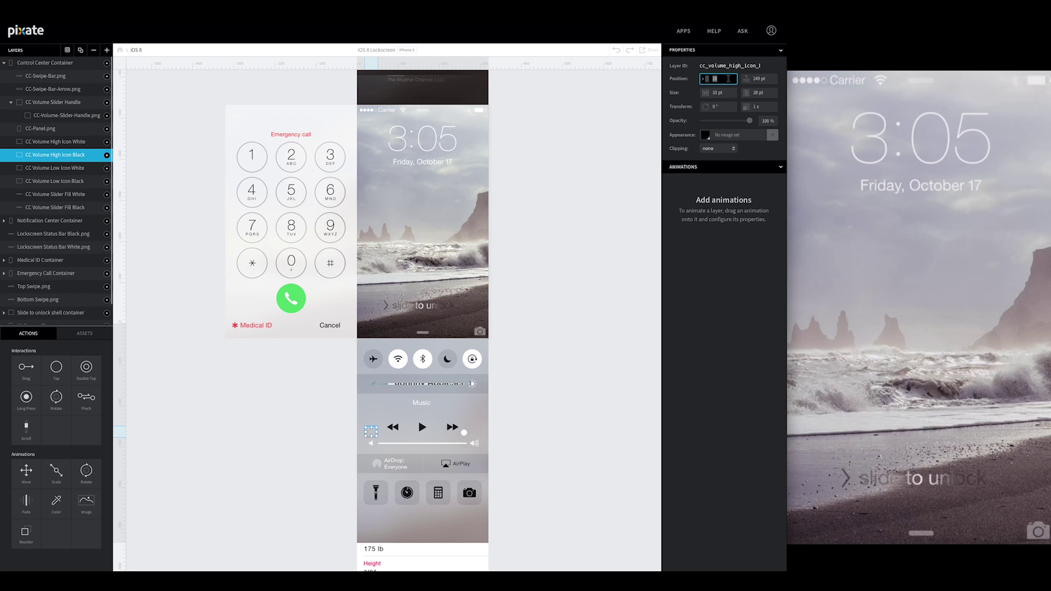
{"action": "type", "text": "269"}
{"action": "key", "text": "Tab"}
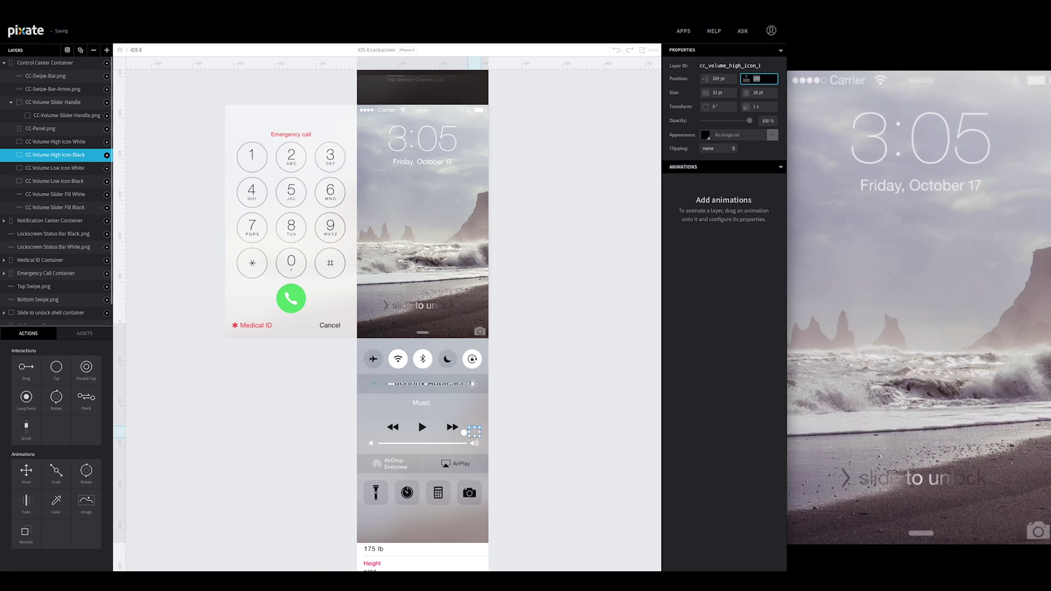
Step: Set the horizontal position of the CC Volume High Icon White layer to 269 pt
{"action": "left_click", "coordinate": [55, 141]}
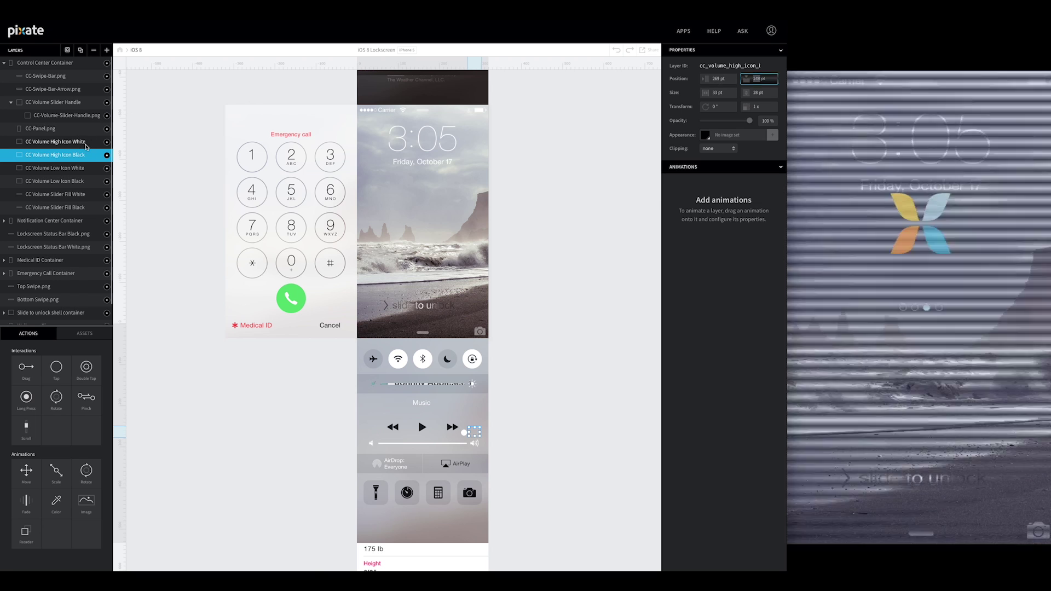
{"action": "left_click", "coordinate": [721, 78]}
{"action": "type", "text": "26"}
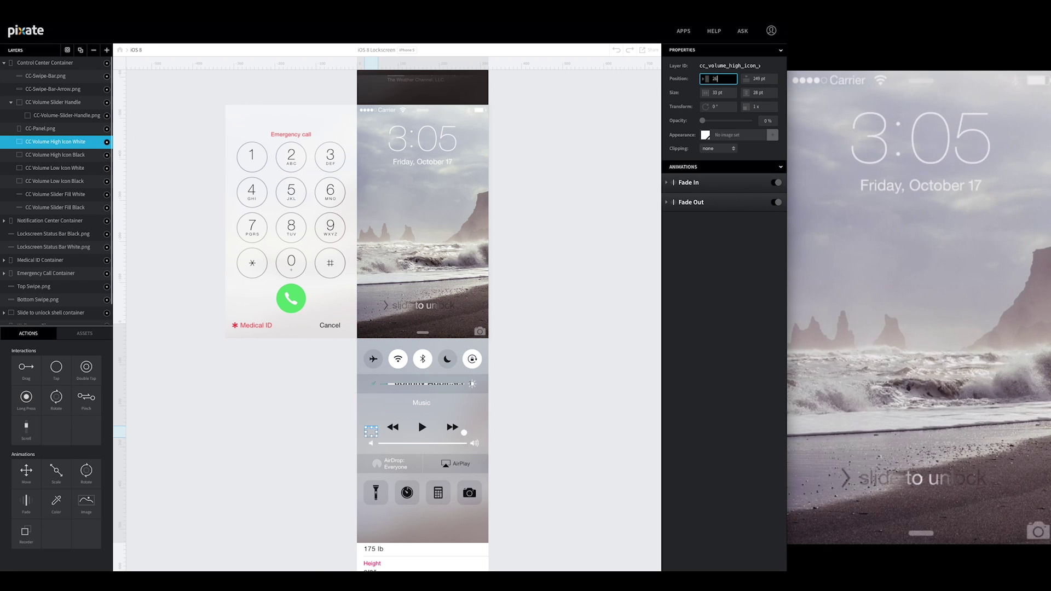
{"action": "key", "text": "Tab"}
{"action": "key", "text": "Tab"}
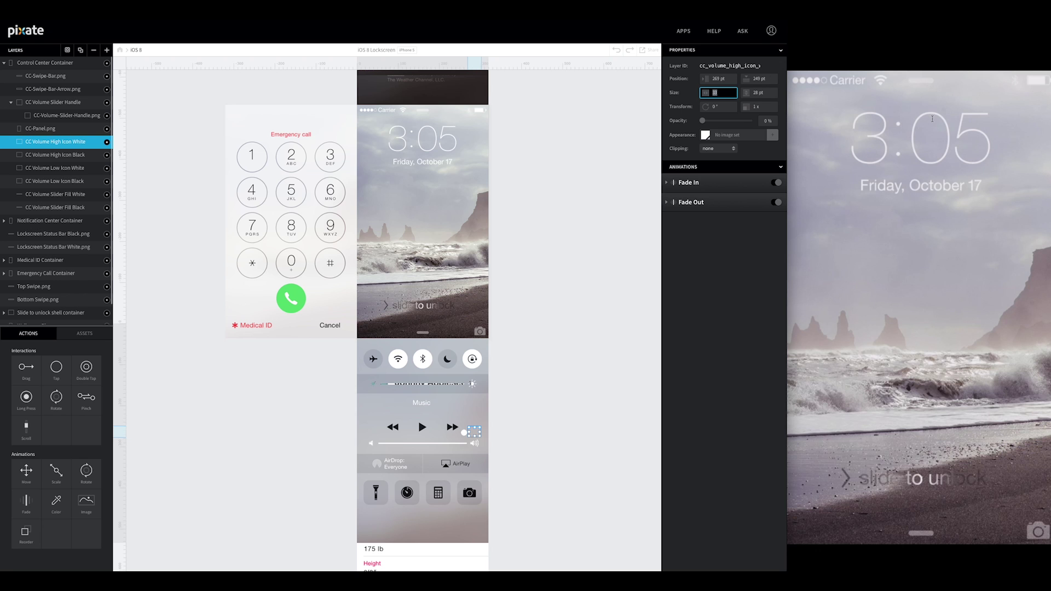
{"action": "key", "text": "Return"}
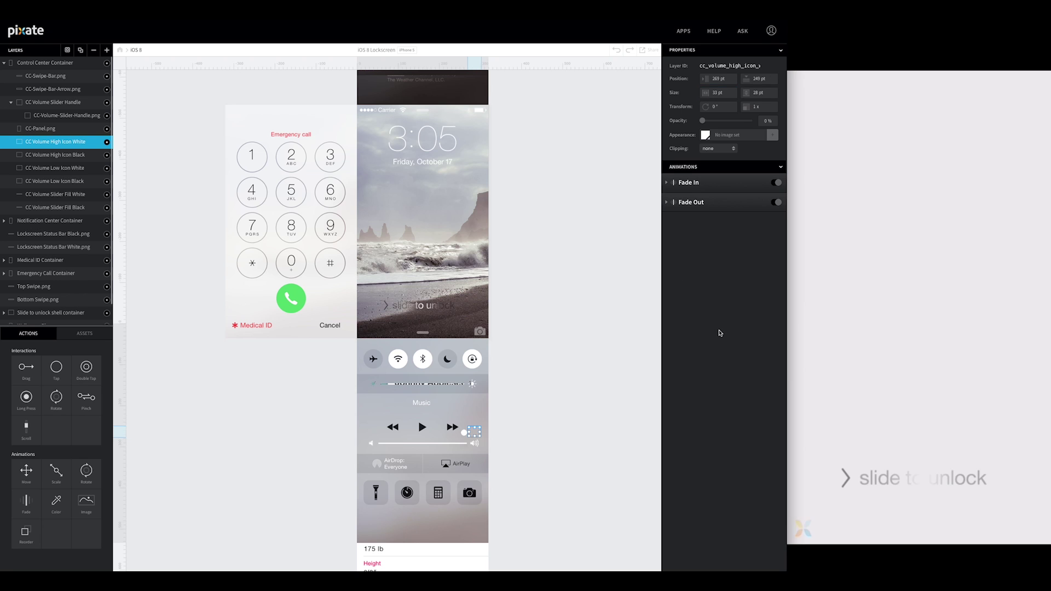
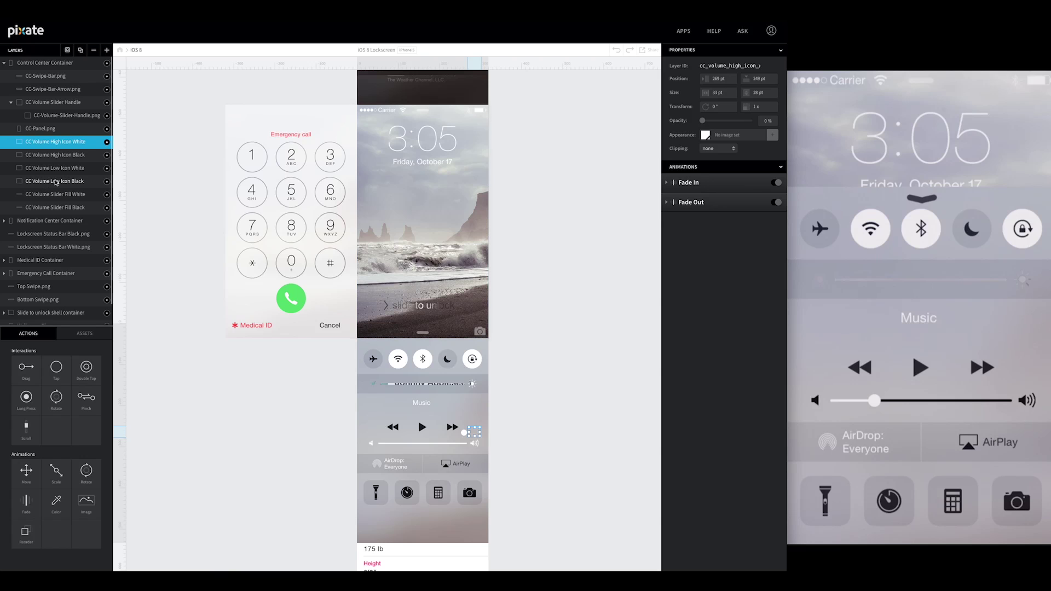
Step: Duplicate the white and black high-volume icon layers and place the black copy directly below the white copy
{"action": "left_click", "coordinate": [78, 153]}
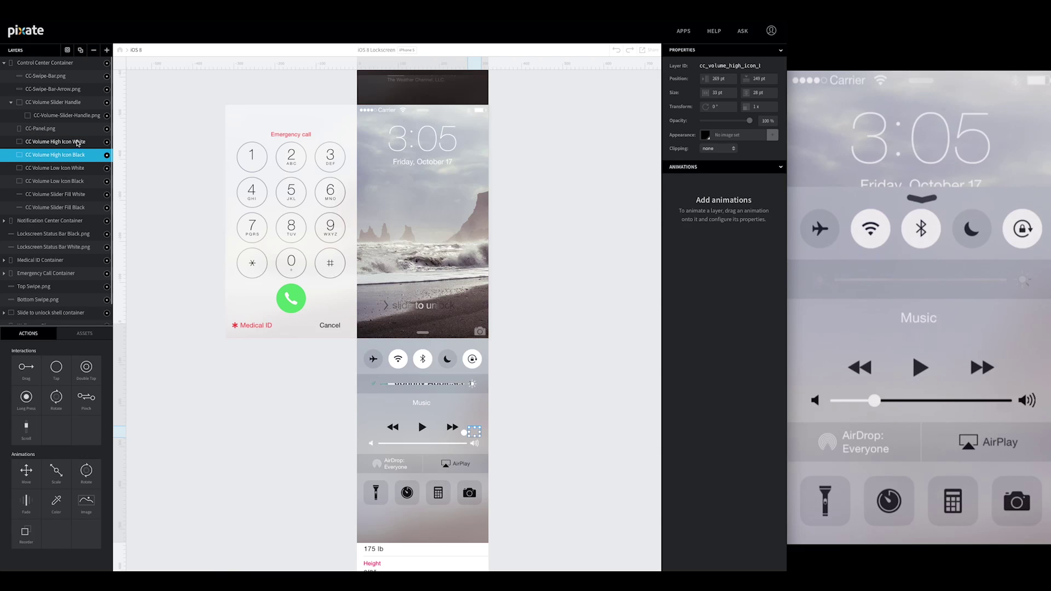
{"action": "left_click", "coordinate": [61, 141]}
{"action": "left_click", "coordinate": [82, 53]}
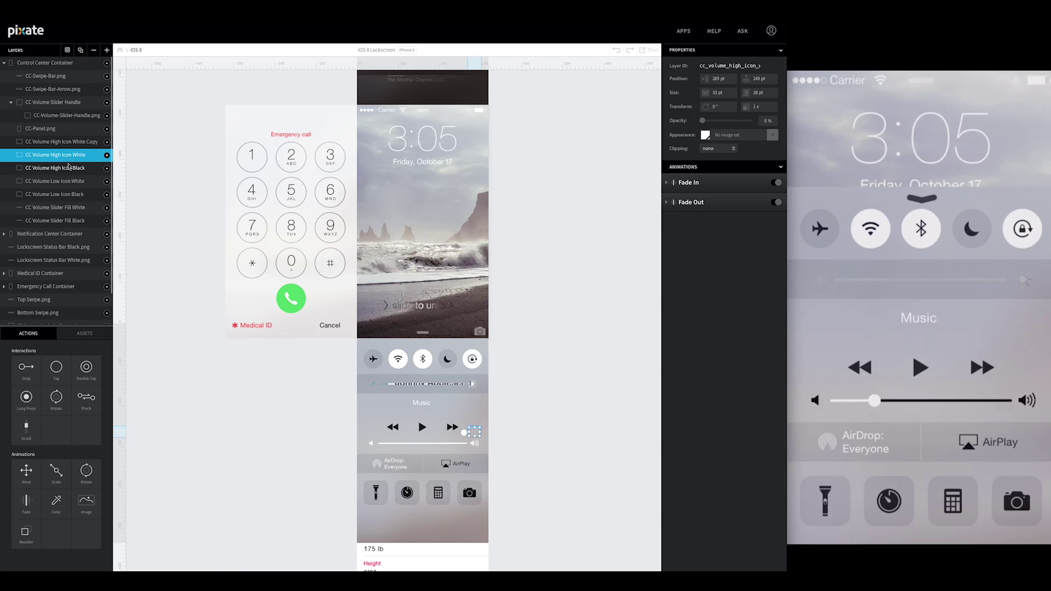
{"action": "left_click", "coordinate": [71, 168]}
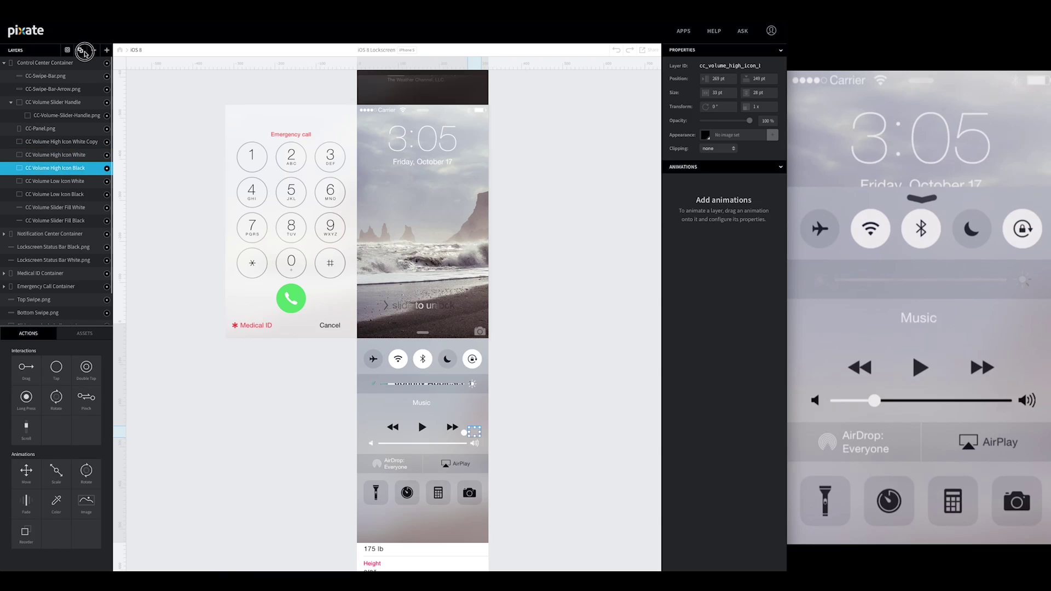
{"action": "left_click", "coordinate": [81, 50]}
{"action": "left_click_drag", "start_coordinate": [74, 159], "coordinate": [74, 156]}
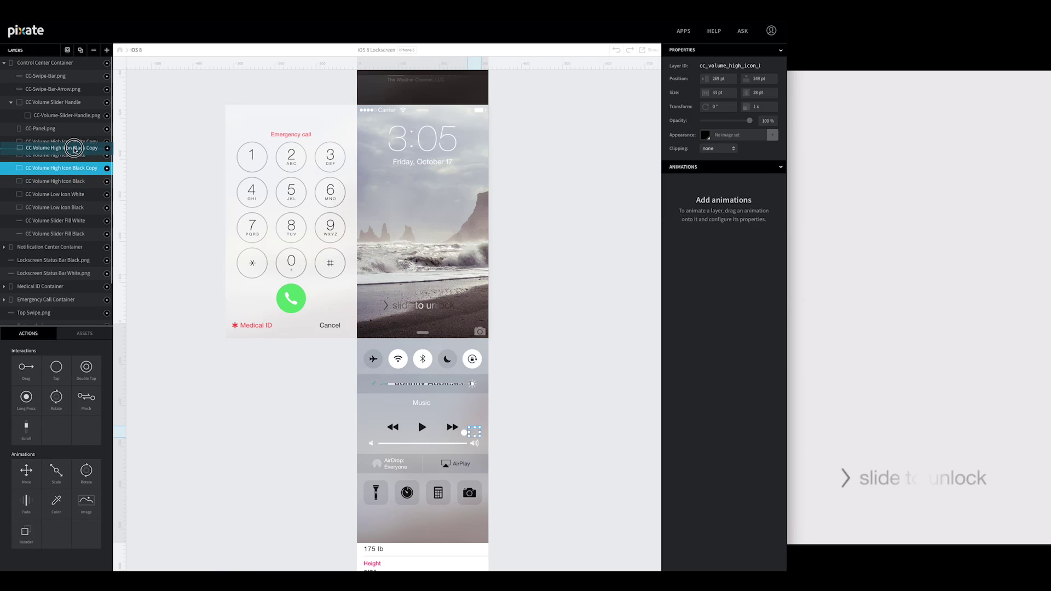
Step: Rename the white and black high-volume icon copies as CC Bright High Icon White and CC Bright High Icon Black
{"action": "left_click", "coordinate": [76, 142]}
{"action": "left_click", "coordinate": [77, 142]}
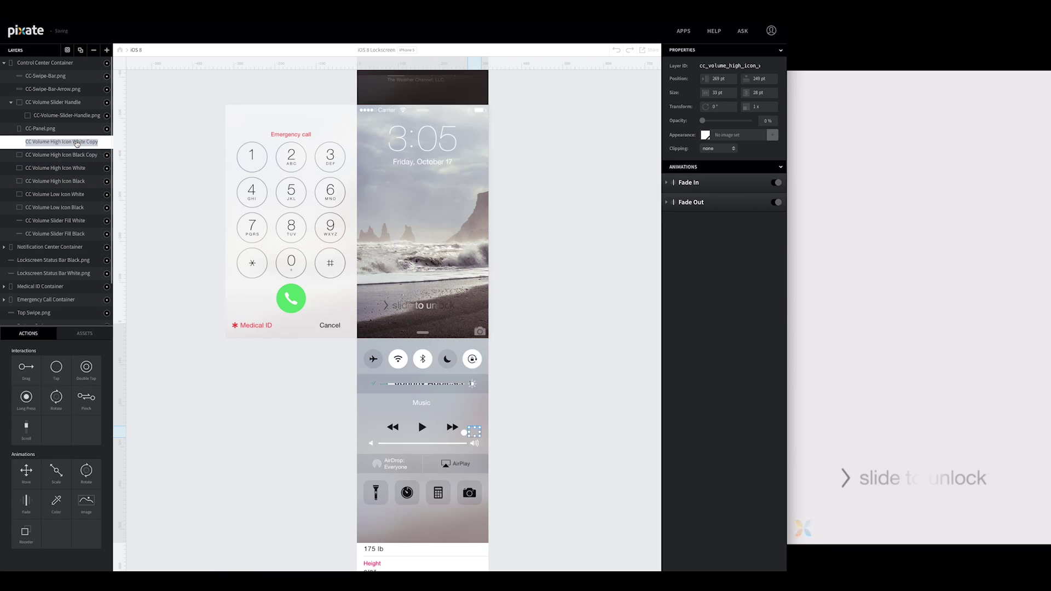
{"action": "type", "text": "CC Bright High Icon"}
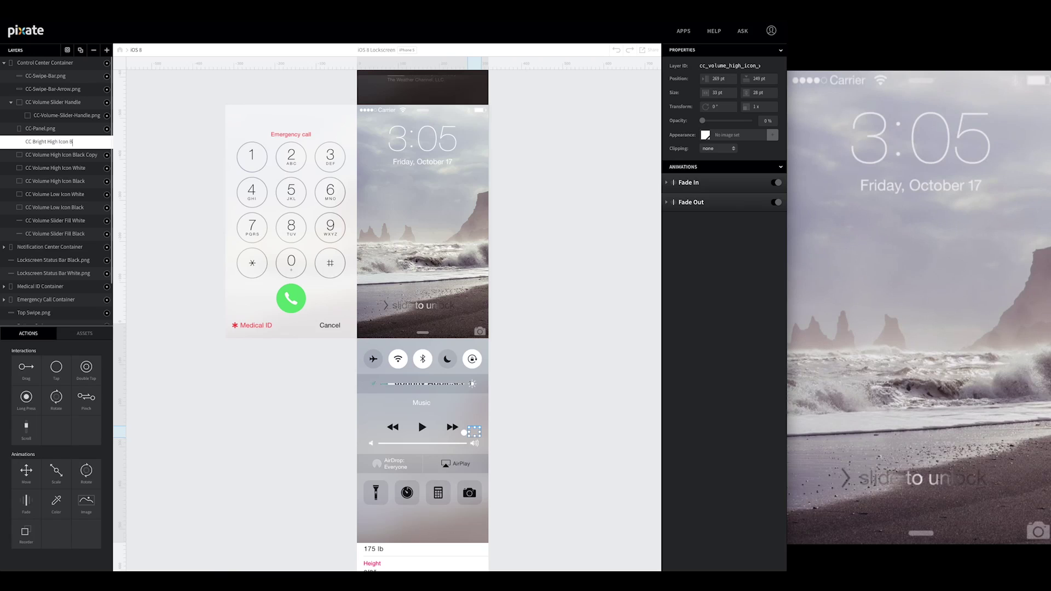
{"action": "type", "text": " White"}
{"action": "key", "text": "Return"}
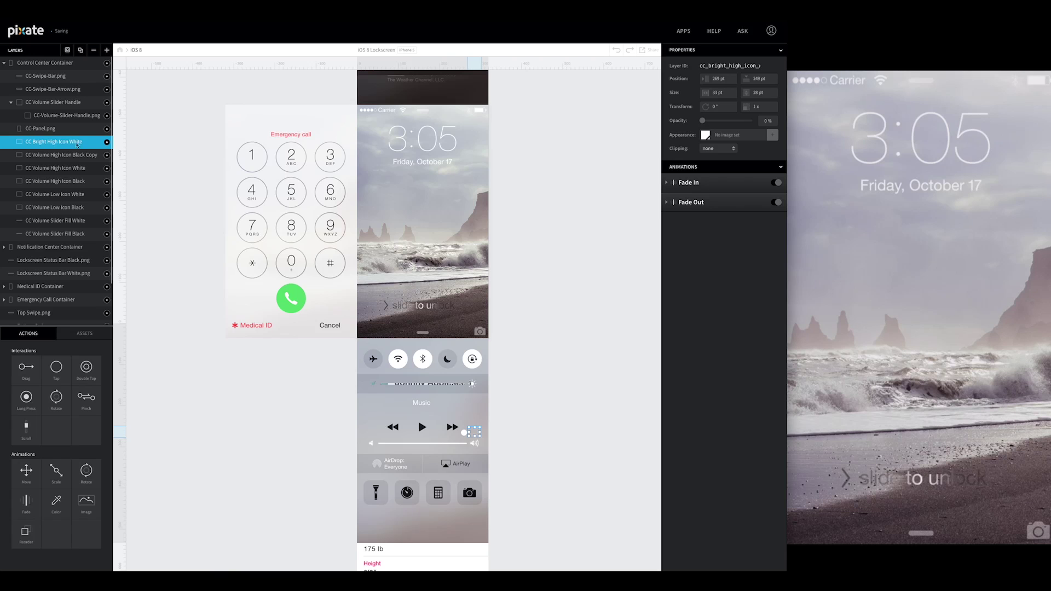
{"action": "double_click", "coordinate": [46, 155]}
{"action": "type", "text": "CC Bright High "}
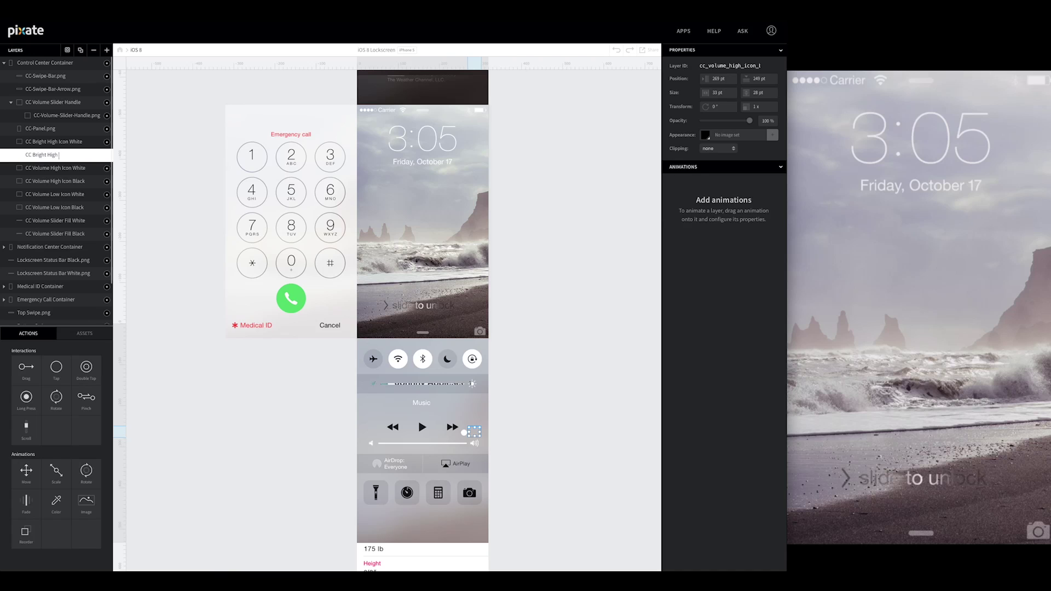
{"action": "type", "text": "Icon Black"}
{"action": "key", "text": "Return"}
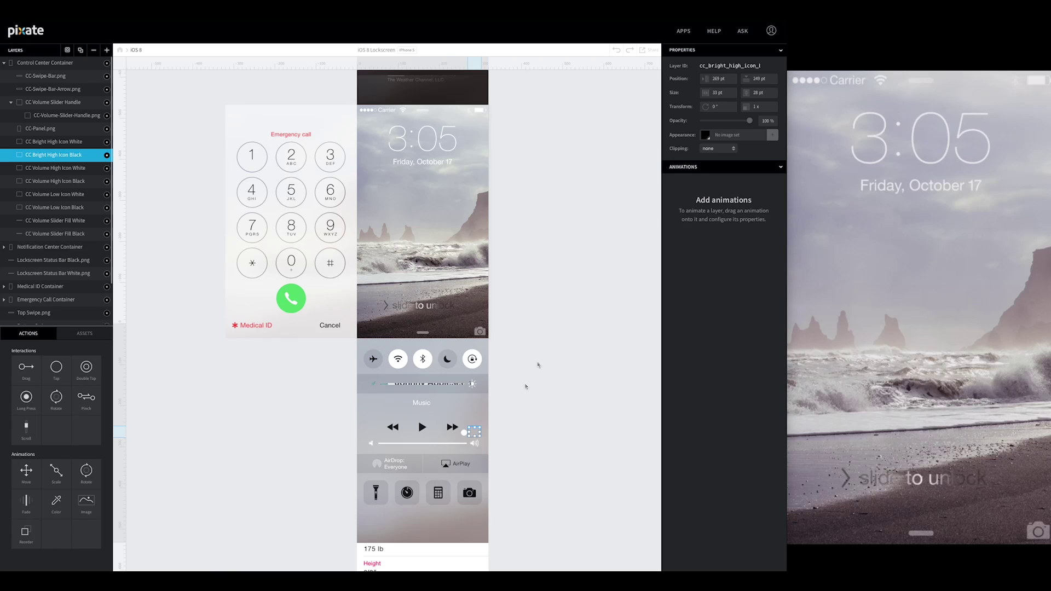
Step: Set the vertical position of the CC Bright High Icon Black and CC Volume High Icon White layers to 106 pt
{"action": "left_click", "coordinate": [770, 78]}
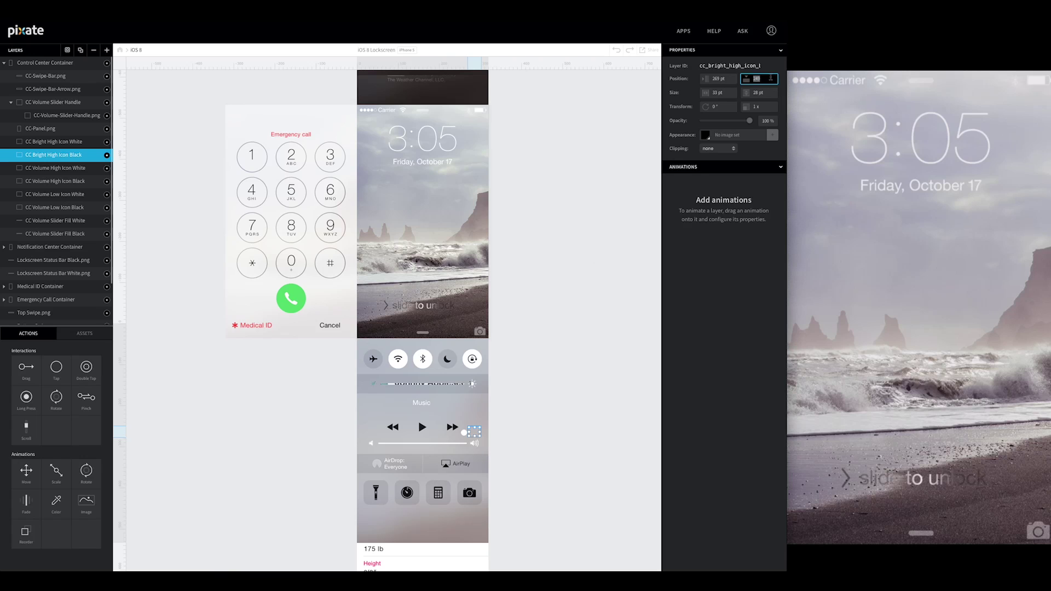
{"action": "type", "text": "106"}
{"action": "key", "text": "Tab"}
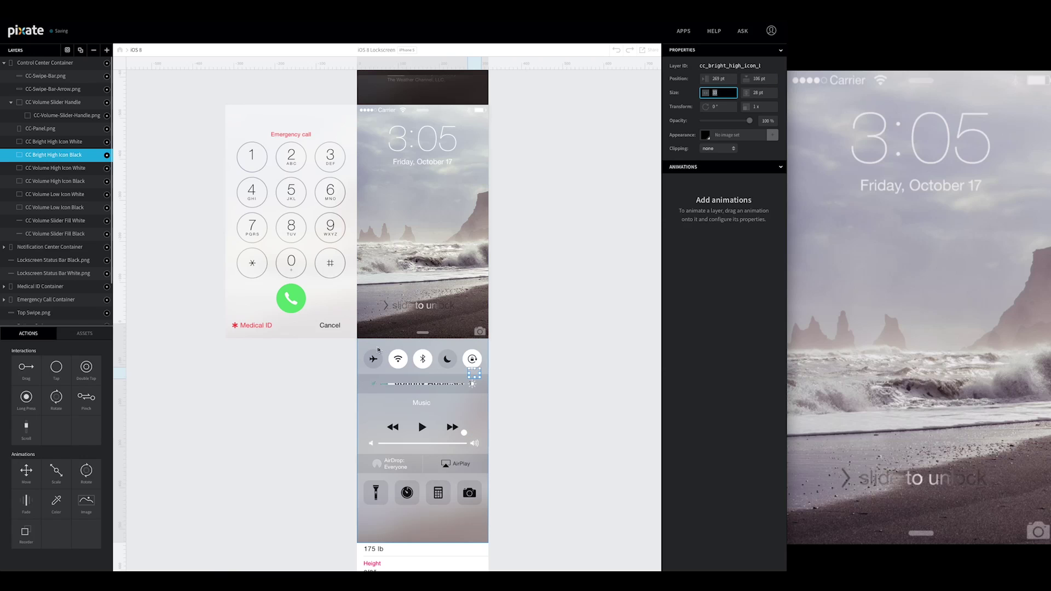
{"action": "left_click", "coordinate": [65, 168]}
{"action": "left_click", "coordinate": [760, 78]}
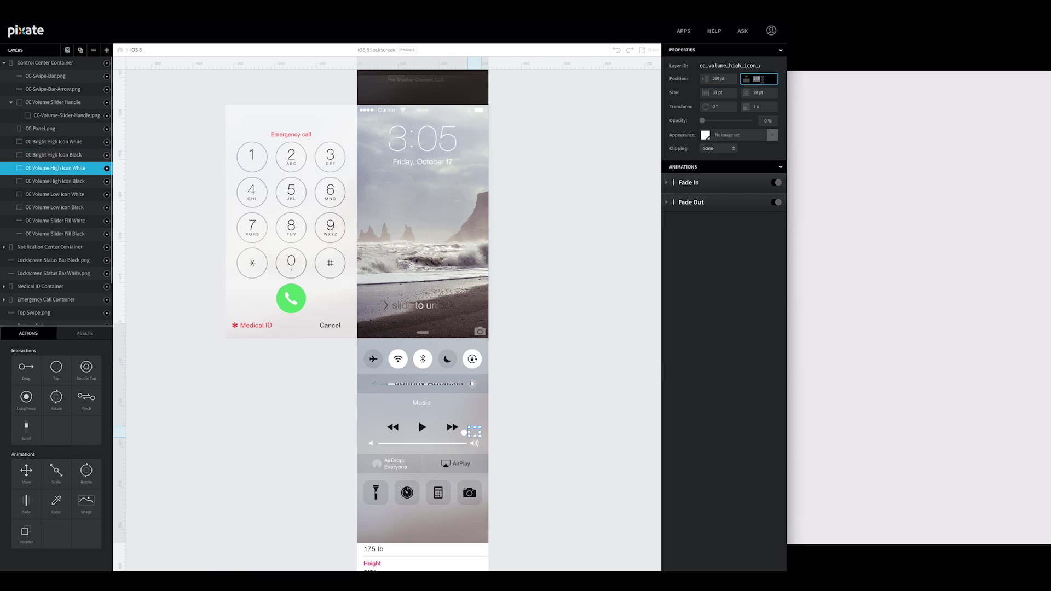
{"action": "type", "text": "106"}
{"action": "key", "text": "Tab"}
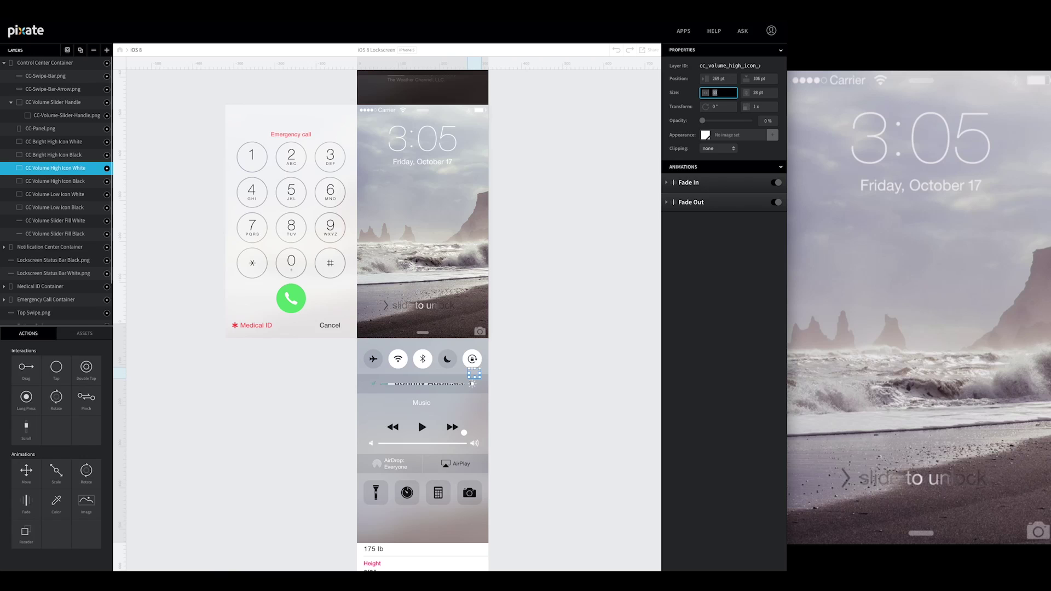
Step: Nudge the raised high-icon layers left, placing CC Bright High Icon Black at a horizontal position of 265 pt
{"action": "left_click", "coordinate": [68, 155]}
{"action": "left_click", "coordinate": [68, 169]}
{"action": "key", "text": "Left"}
{"action": "key", "text": "Left"}
{"action": "key", "text": "Left"}
{"action": "key", "text": "Left"}
{"action": "left_click", "coordinate": [77, 158]}
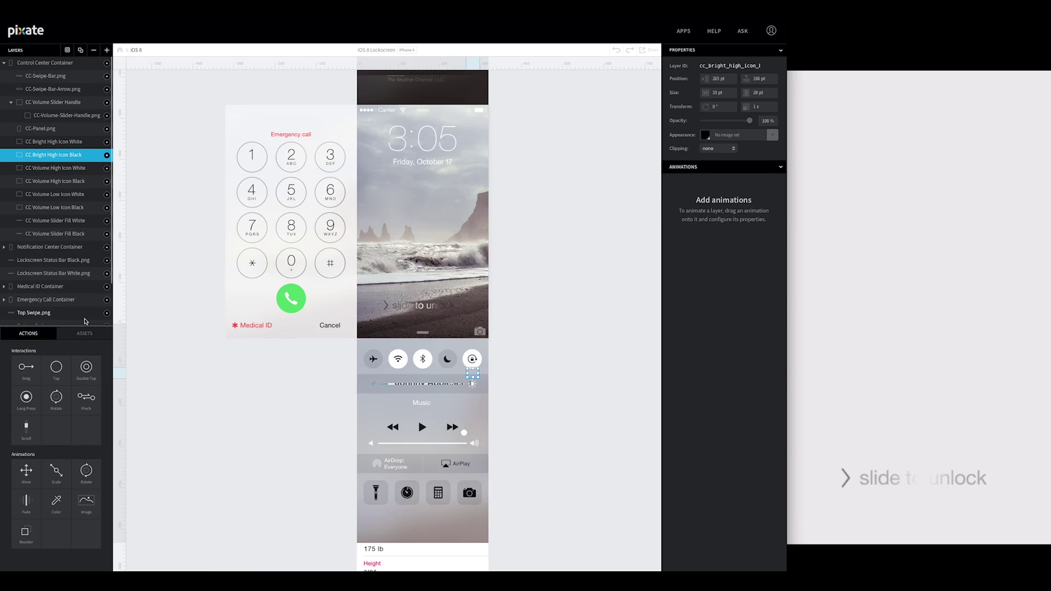
Step: Duplicate the black and white low-volume icon layers and place the copies, white above black, directly below CC Bright High Icon Black
{"action": "left_click", "coordinate": [69, 209]}
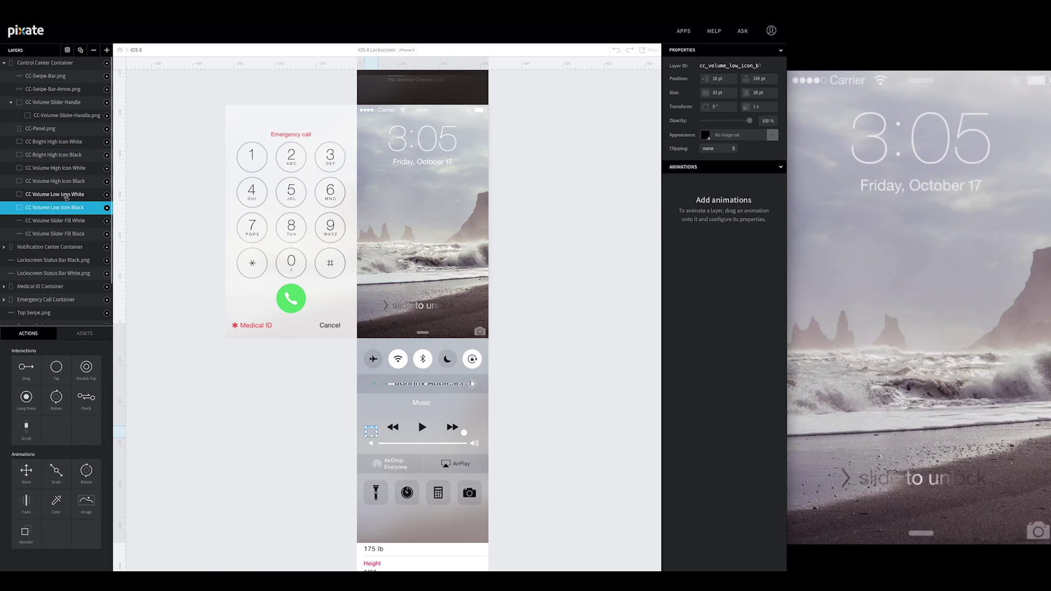
{"action": "left_click", "coordinate": [83, 52]}
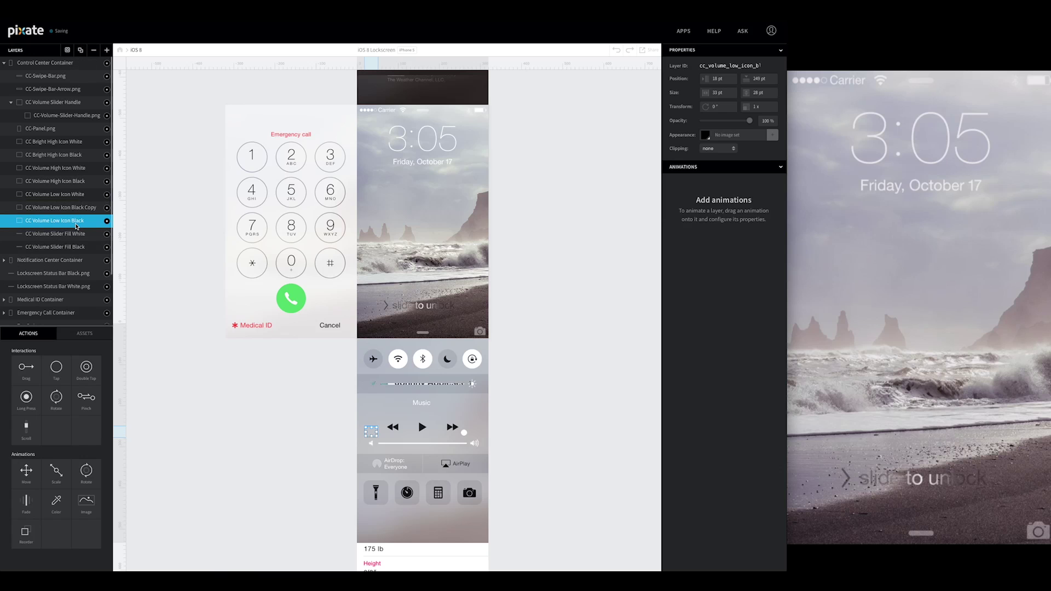
{"action": "left_click", "coordinate": [76, 195]}
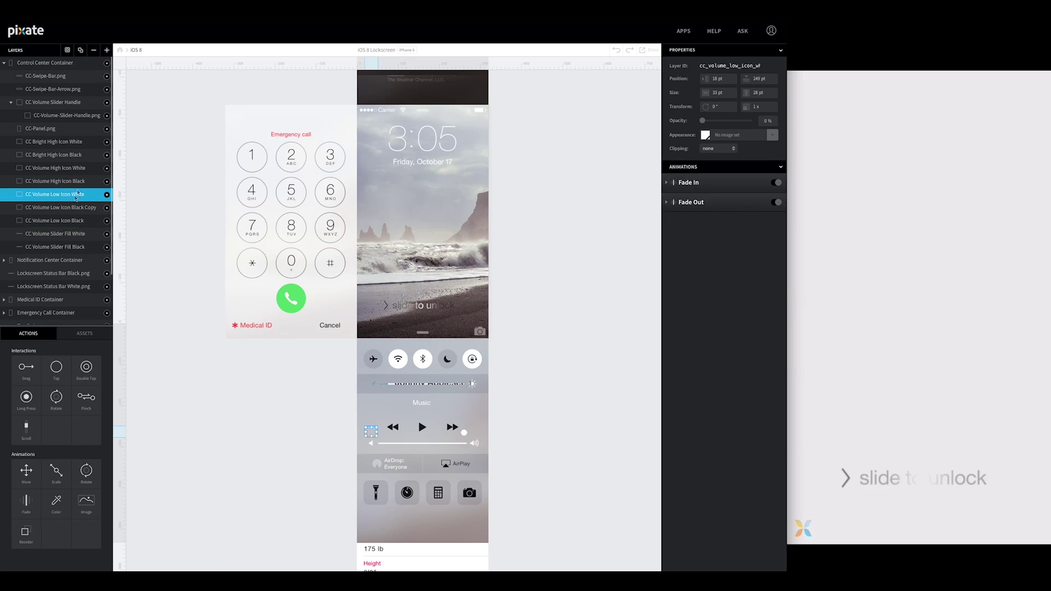
{"action": "left_click", "coordinate": [82, 52]}
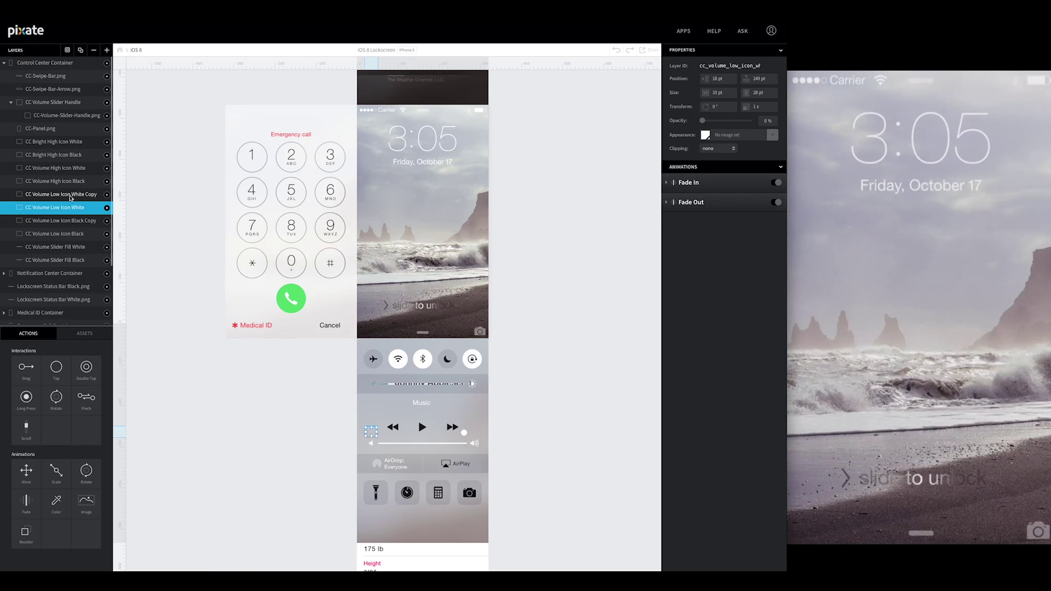
{"action": "left_click", "coordinate": [69, 197]}
{"action": "left_click_drag", "start_coordinate": [68, 197], "coordinate": [65, 165]}
{"action": "left_click_drag", "start_coordinate": [64, 217], "coordinate": [57, 181]}
Step: Rename the white and black low-volume icon copies as CC Bright Low Icon White and CC Bright Low Icon Black
{"action": "double_click", "coordinate": [50, 170]}
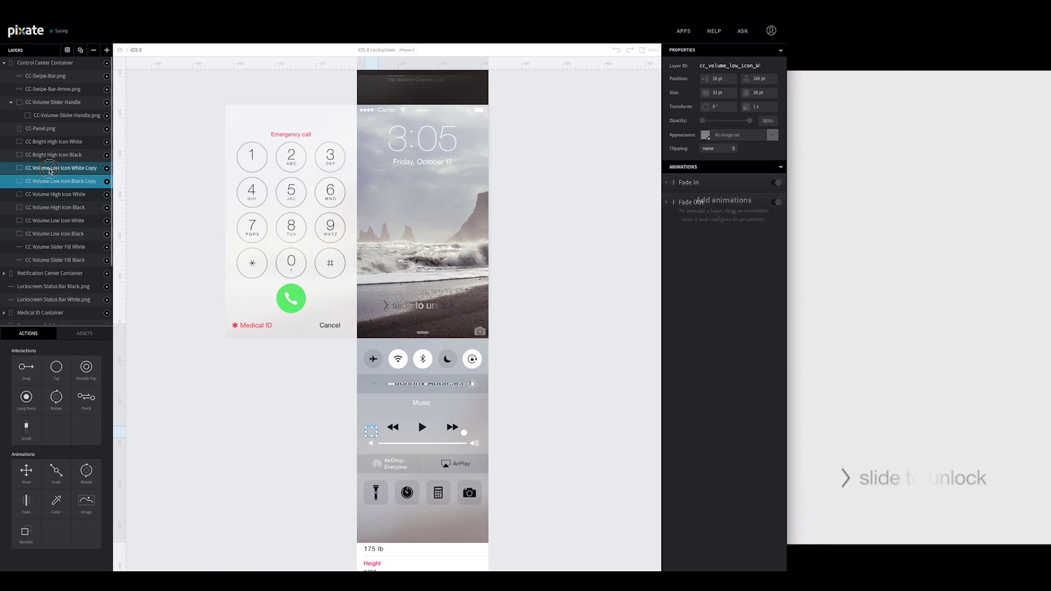
{"action": "type", "text": "CC Bright Low"}
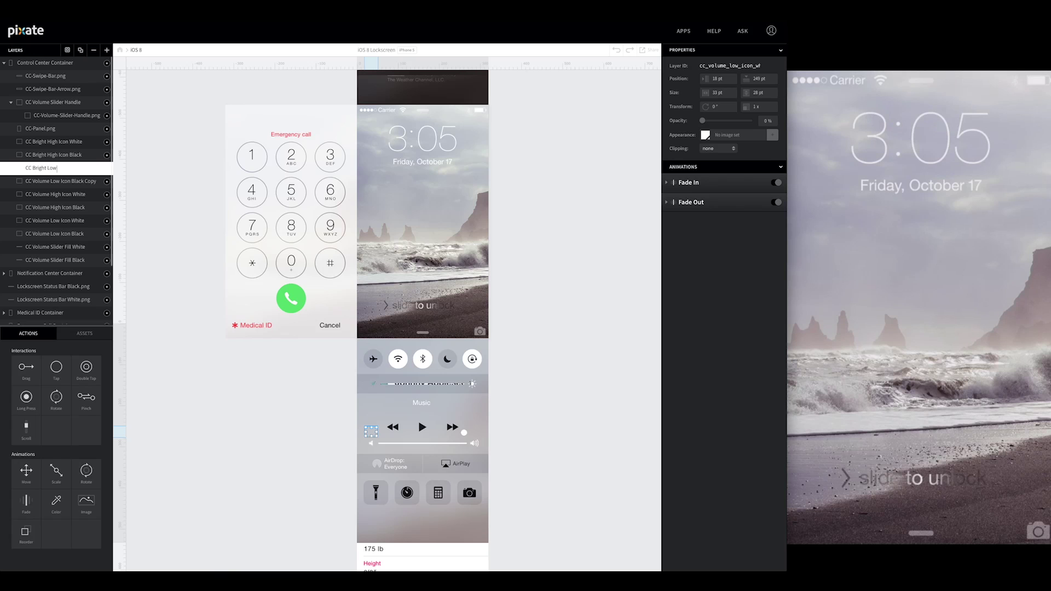
{"action": "type", "text": " Icon White"}
{"action": "key", "text": "Return"}
{"action": "double_click", "coordinate": [53, 182]}
{"action": "type", "text": "CC Bright L"}
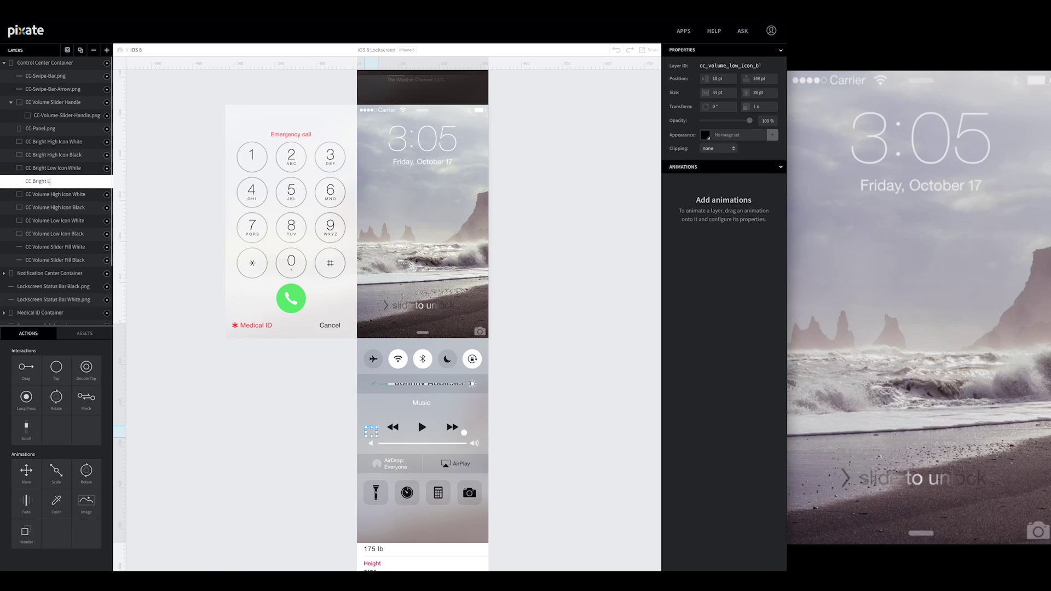
{"action": "type", "text": "ow Icon Black"}
{"action": "key", "text": "Return"}
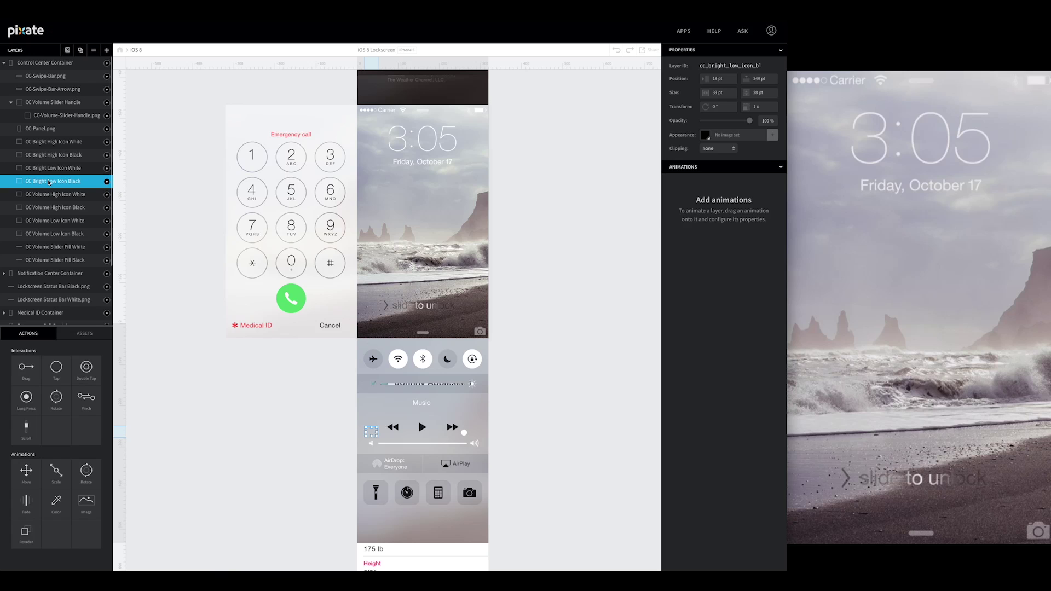
Step: Set the vertical position of the CC Bright Low Icon Black and CC Bright Low Icon White layers to 106 pt
{"action": "left_click", "coordinate": [767, 81]}
{"action": "type", "text": "106"}
{"action": "key", "text": "Tab"}
{"action": "left_click", "coordinate": [60, 167]}
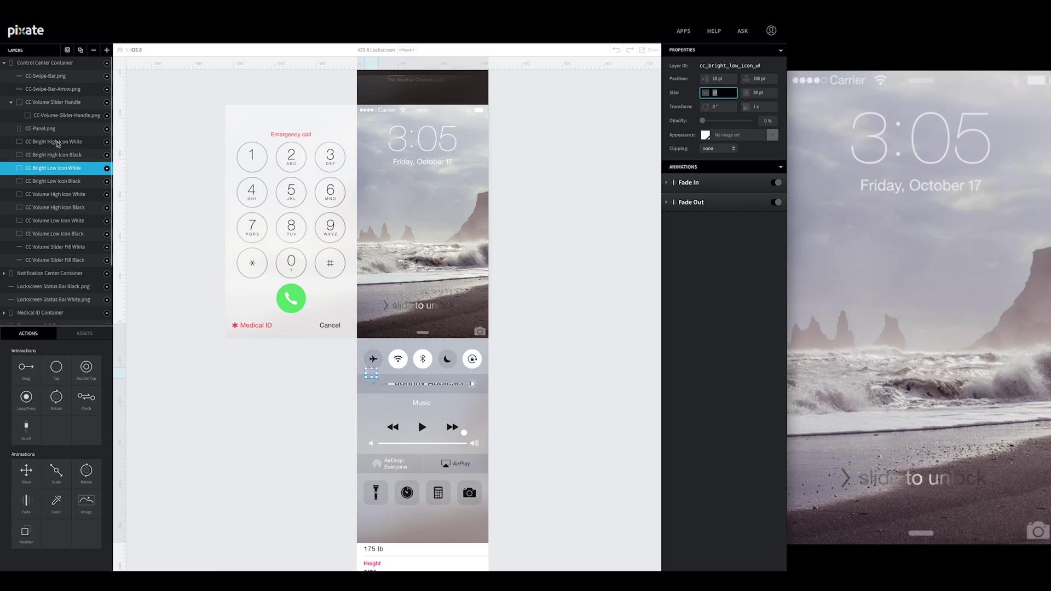
{"action": "key", "text": "Return"}
Step: Nudge the CC Bright Low Icon White and CC Bright Low Icon Black layers right to a horizontal position of 22 pt
{"action": "key", "text": "Right"}
{"action": "key", "text": "Right"}
{"action": "key", "text": "Right"}
{"action": "left_click", "coordinate": [54, 185]}
{"action": "key", "text": "Right"}
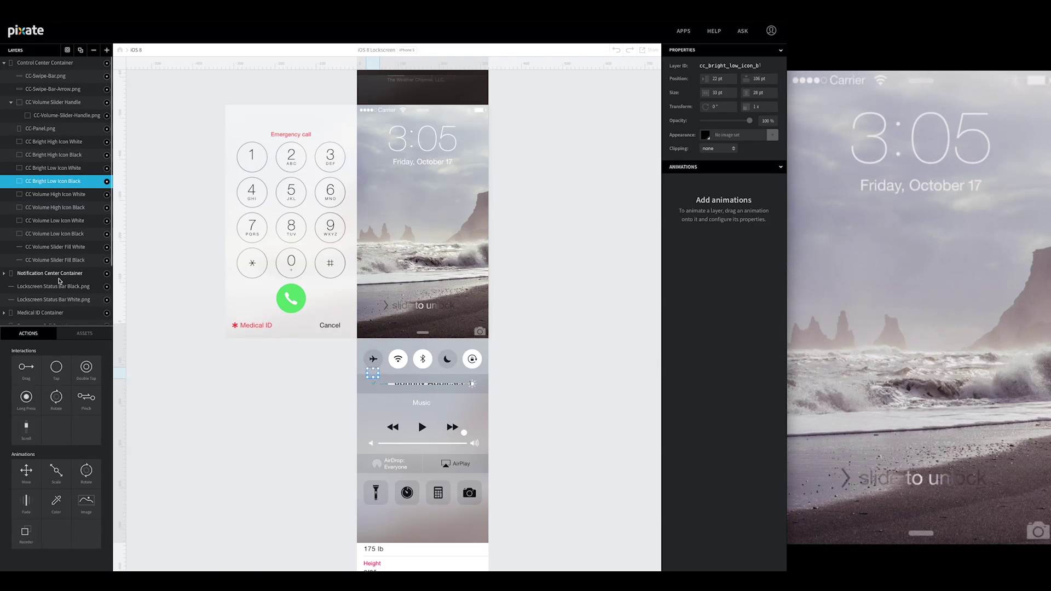
Step: Duplicate the white and black volume slider fill layers and place the black copy directly below the white copy
{"action": "scroll", "coordinate": [59, 282], "scroll_direction": "down", "scroll_amount": 3}
{"action": "scroll", "coordinate": [49, 264], "scroll_direction": "up", "scroll_amount": 1}
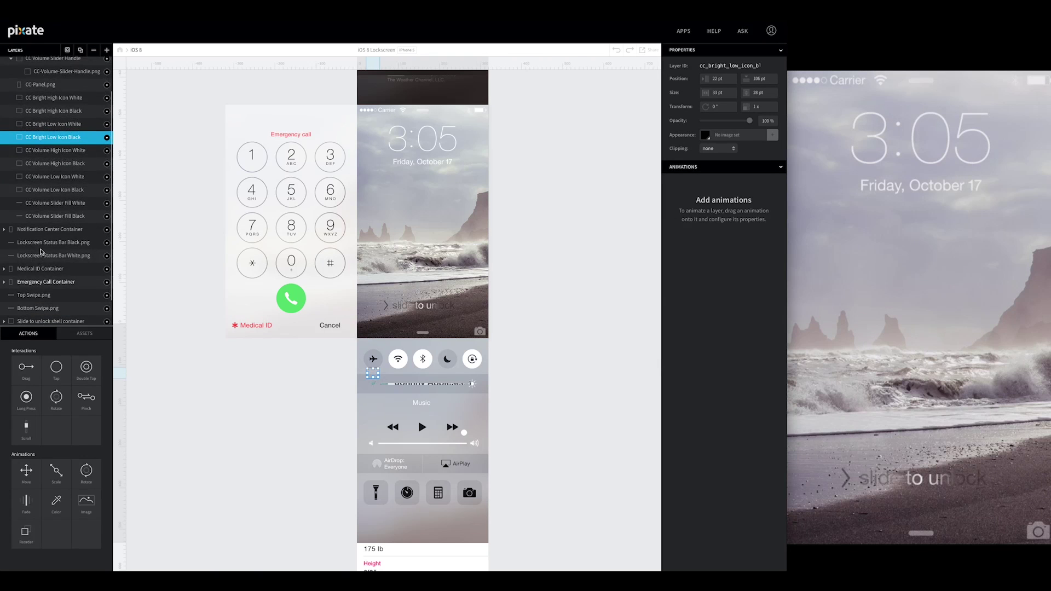
{"action": "scroll", "coordinate": [54, 242], "scroll_direction": "up", "scroll_amount": 2}
{"action": "left_click", "coordinate": [60, 246]}
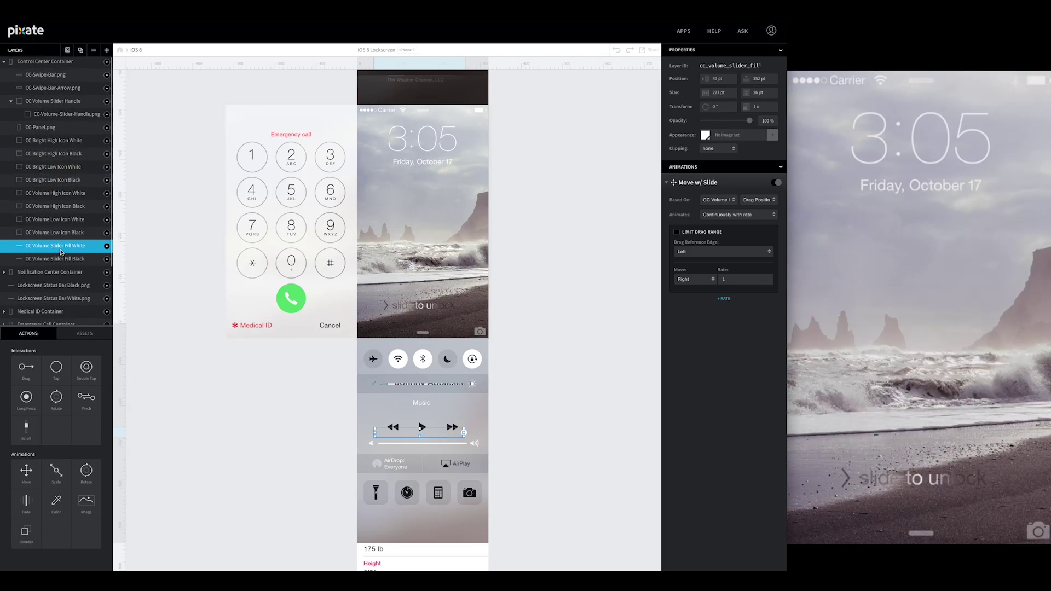
{"action": "left_click", "coordinate": [81, 51]}
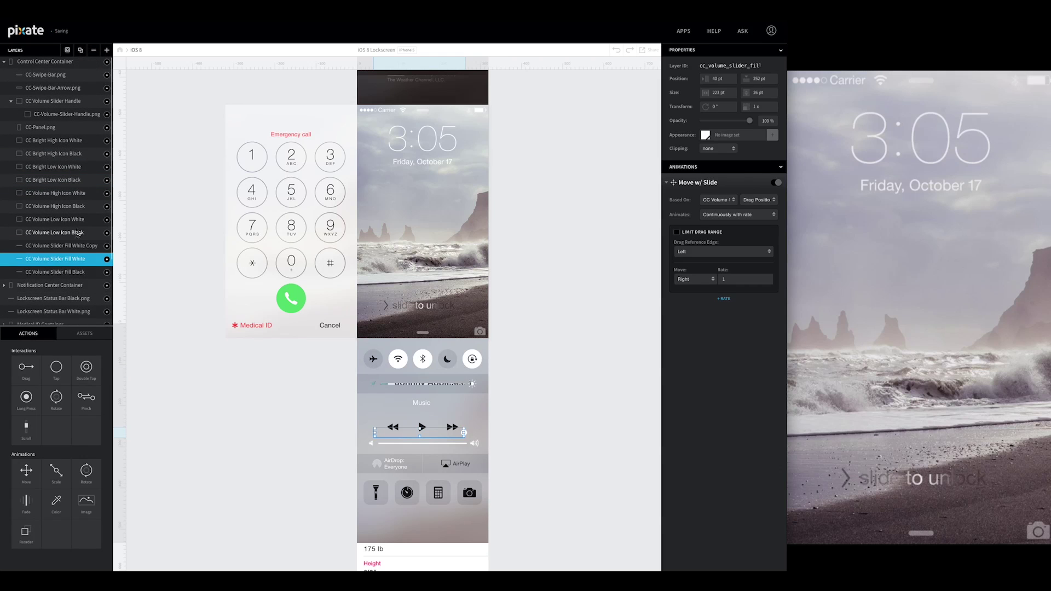
{"action": "left_click", "coordinate": [66, 272]}
{"action": "left_click", "coordinate": [81, 51]}
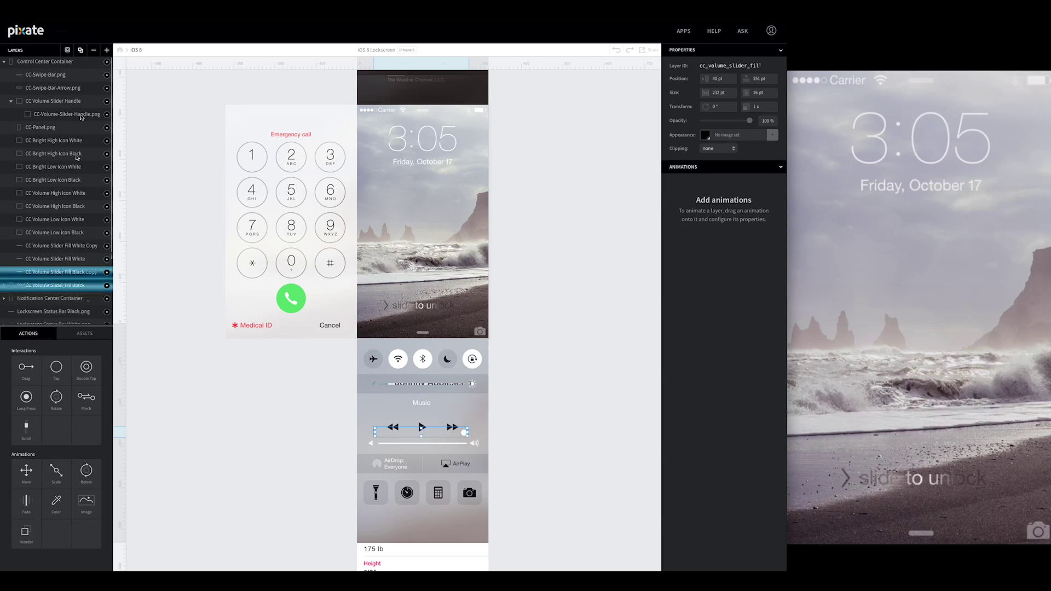
{"action": "left_click_drag", "start_coordinate": [74, 278], "coordinate": [72, 254]}
Step: Rename the white and black slider fill copies as CC Brightness Slider Fill White and CC Brightness Slider Fill Black
{"action": "left_click", "coordinate": [72, 248]}
{"action": "double_click", "coordinate": [72, 248]}
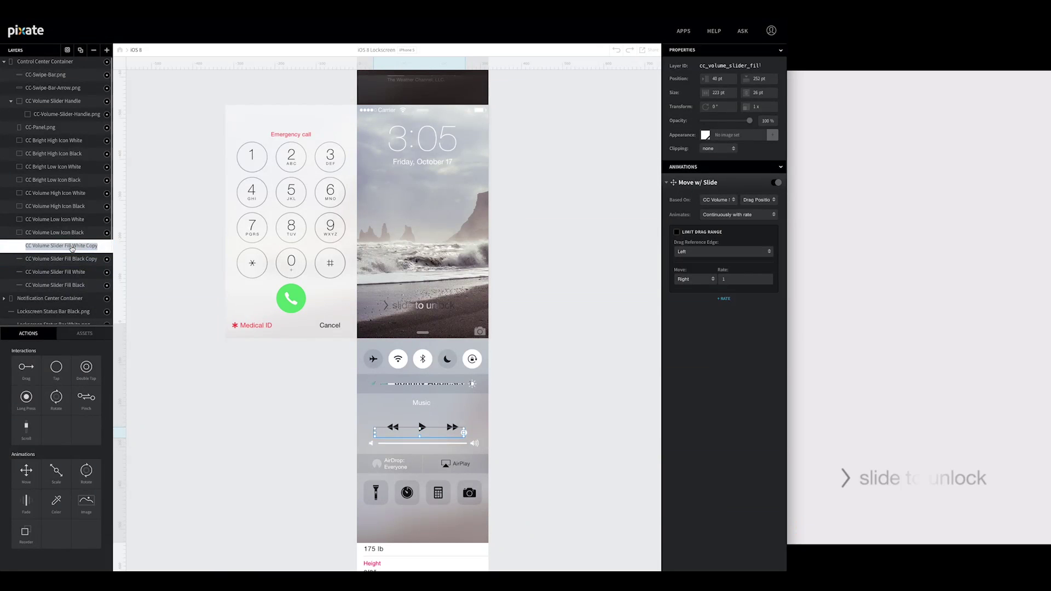
{"action": "type", "text": "CC Brightness"}
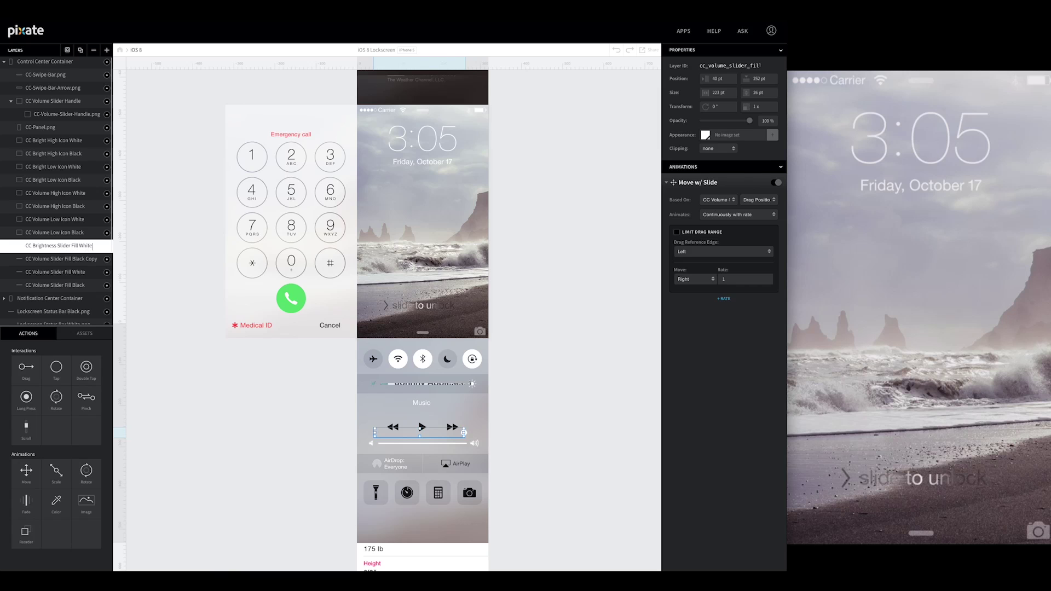
{"action": "type", "text": " Slider Fill White"}
{"action": "key", "text": "Return"}
{"action": "double_click", "coordinate": [28, 259]}
{"action": "key", "text": "BackSpace"}
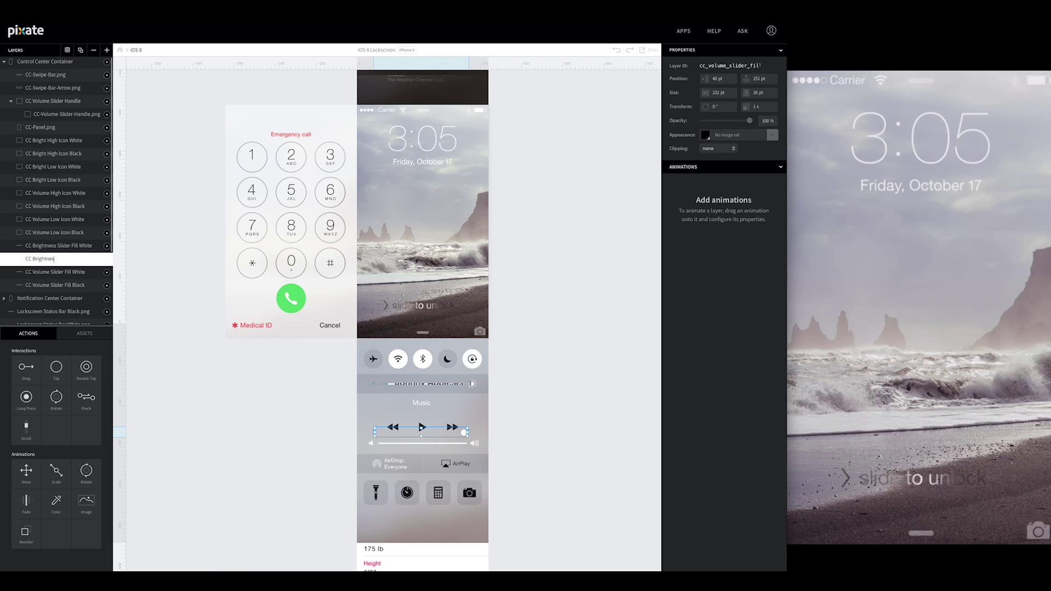
{"action": "type", "text": "CC Brightness Slider Fill Black"}
{"action": "key", "text": "Return"}
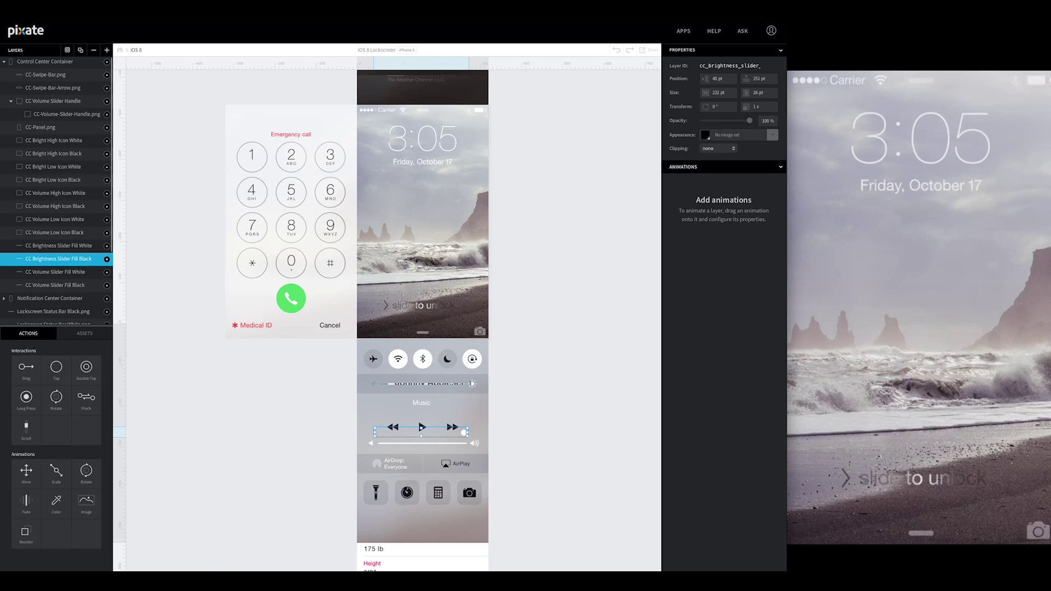
Step: Set the vertical position of the black and white brightness slider fill layers to 106 pt
{"action": "left_click", "coordinate": [769, 79]}
{"action": "key", "text": "Tab"}
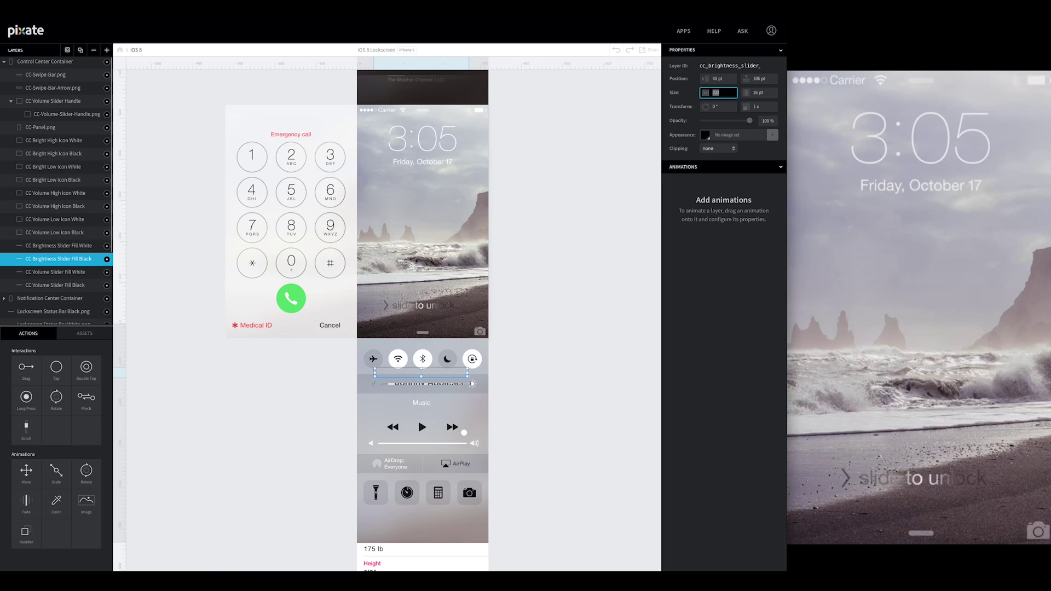
{"action": "left_click", "coordinate": [82, 246]}
{"action": "left_click", "coordinate": [764, 78]}
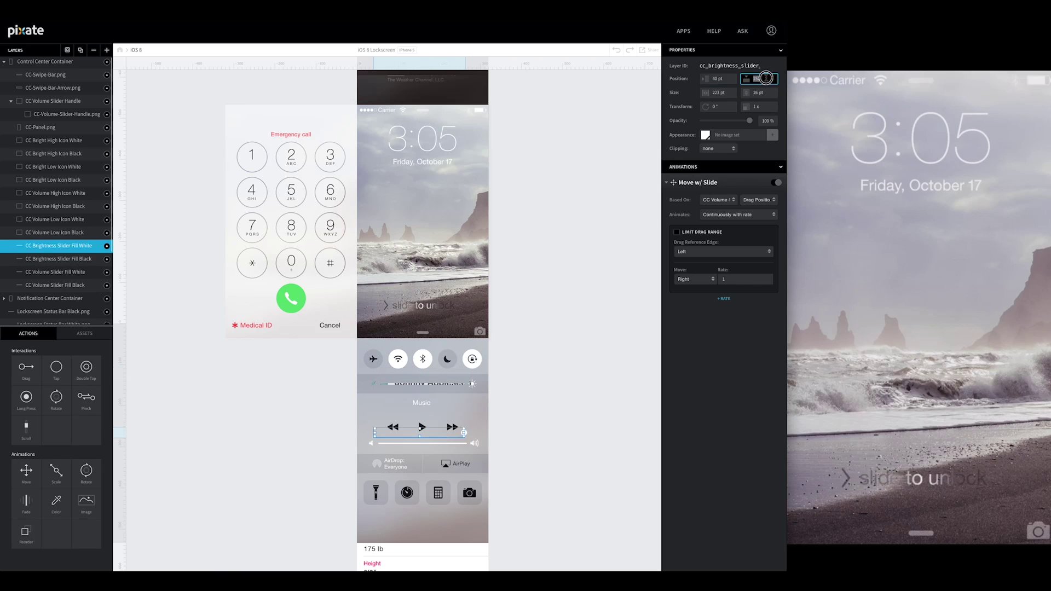
{"action": "type", "text": "106"}
{"action": "key", "text": "Tab"}
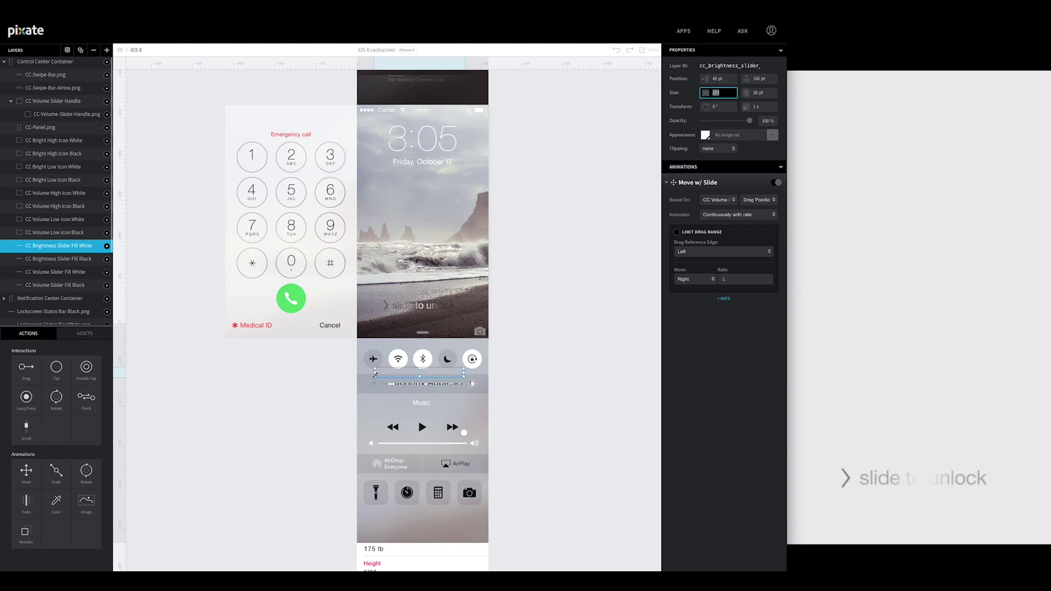
Step: Shorten both brightness slider fills from their left edge, leaving the black fill at 48 pt horizontally and 224 pt wide
{"action": "left_click_drag", "start_coordinate": [374, 373], "coordinate": [379, 373]}
{"action": "left_click", "coordinate": [42, 259]}
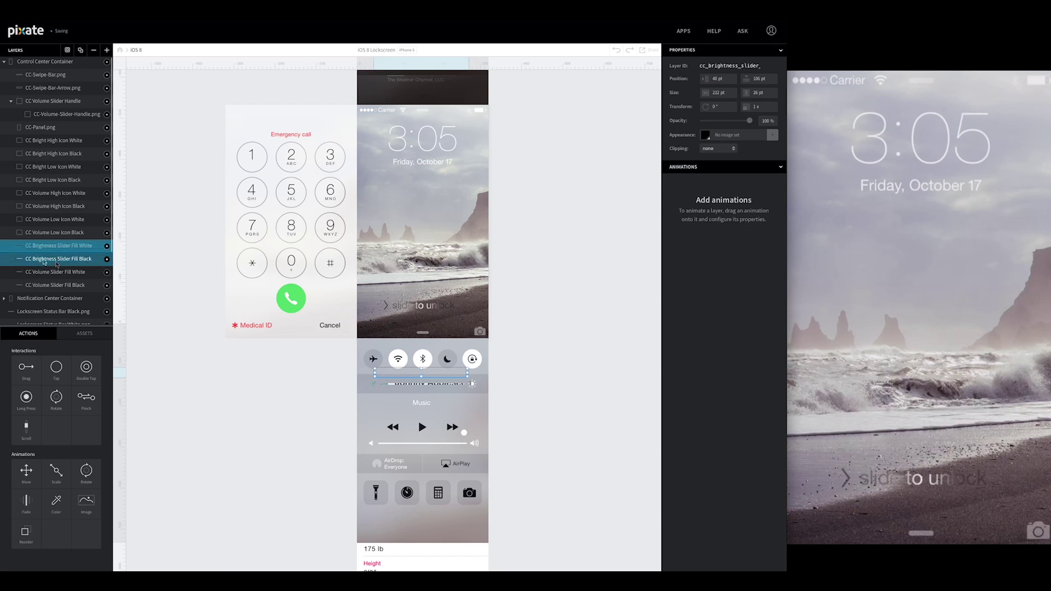
{"action": "left_click_drag", "start_coordinate": [375, 372], "coordinate": [378, 373]}
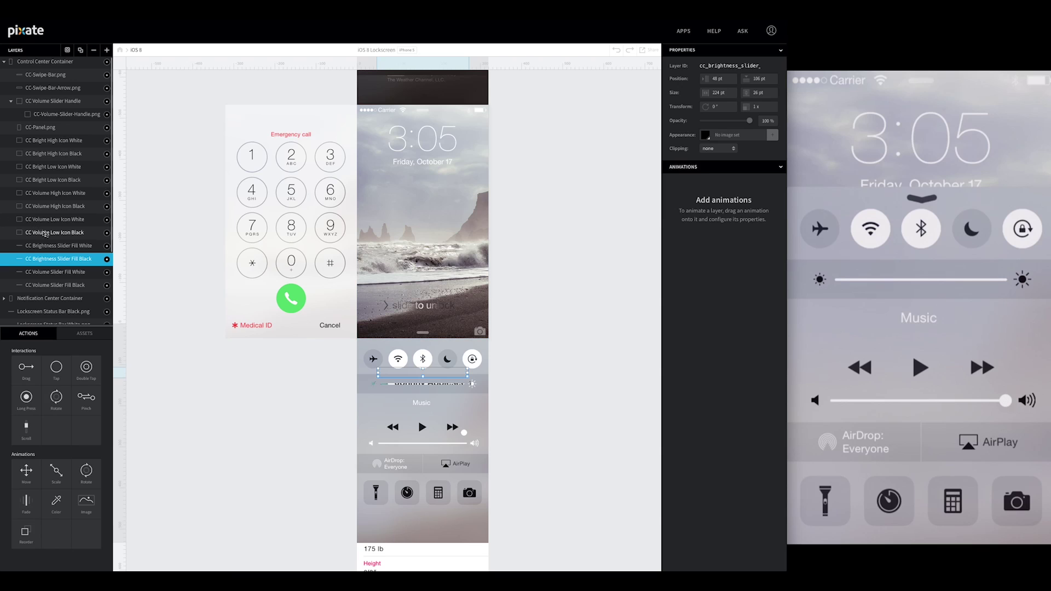
Step: Place the CC-Brightness-Slider-Handle.png asset on the canvas near the high end of the Control Center's brightness slider
{"action": "left_click", "coordinate": [85, 335]}
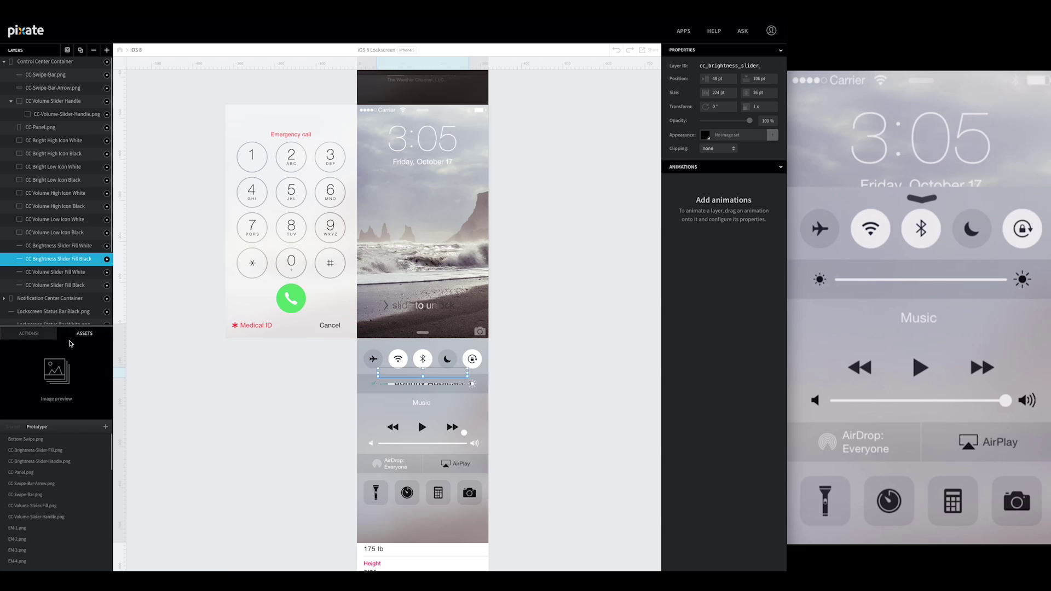
{"action": "left_click", "coordinate": [30, 462]}
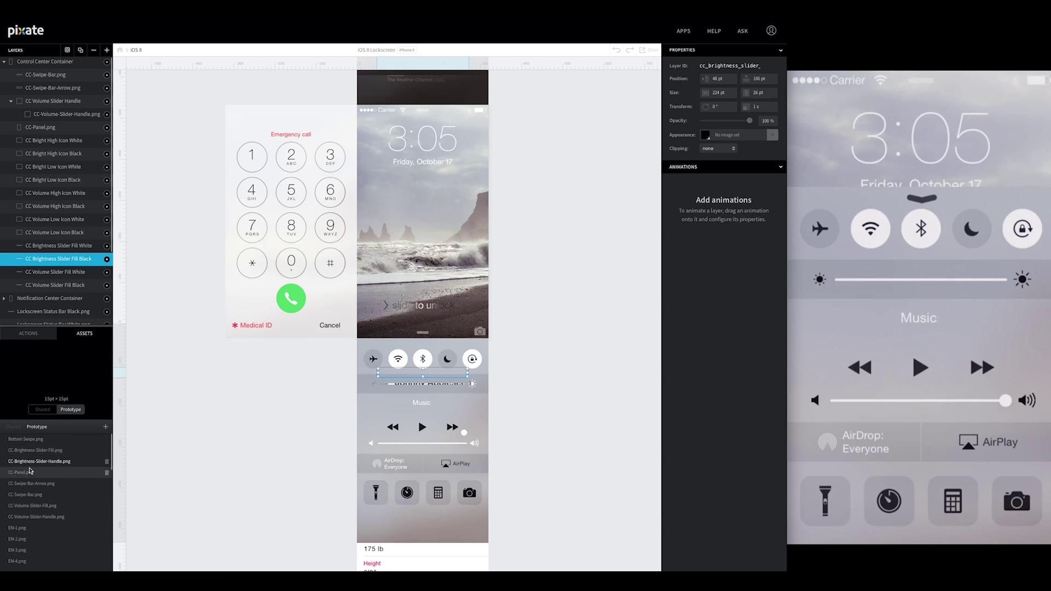
{"action": "left_click_drag", "start_coordinate": [31, 470], "coordinate": [464, 368]}
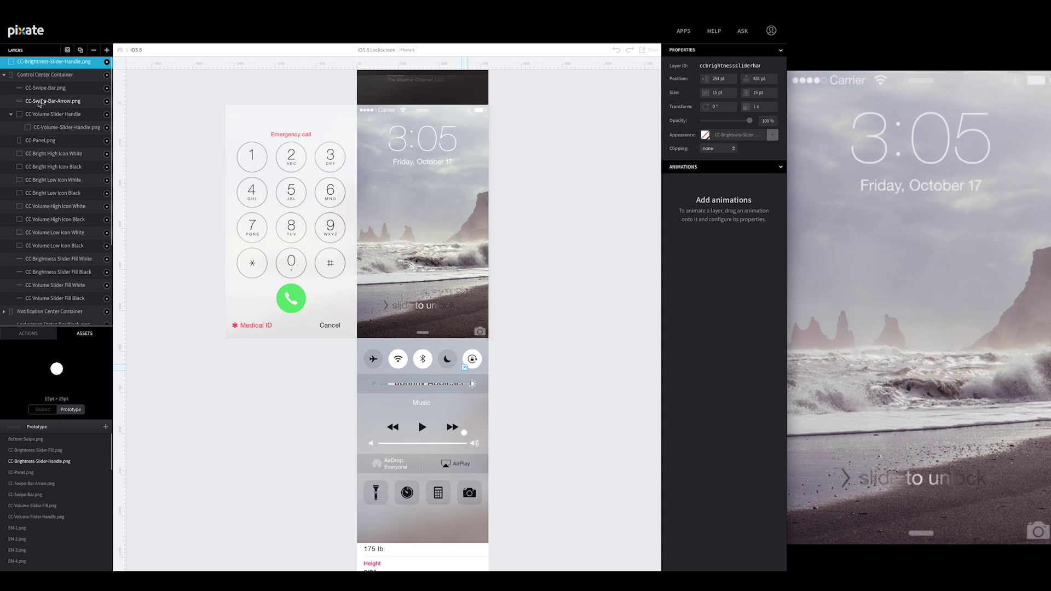
Step: Add a new layer to the prototype and set its position to 42 pt horizontally and 42 pt vertically
{"action": "left_click", "coordinate": [106, 50]}
{"action": "left_click_drag", "start_coordinate": [411, 166], "coordinate": [470, 303]}
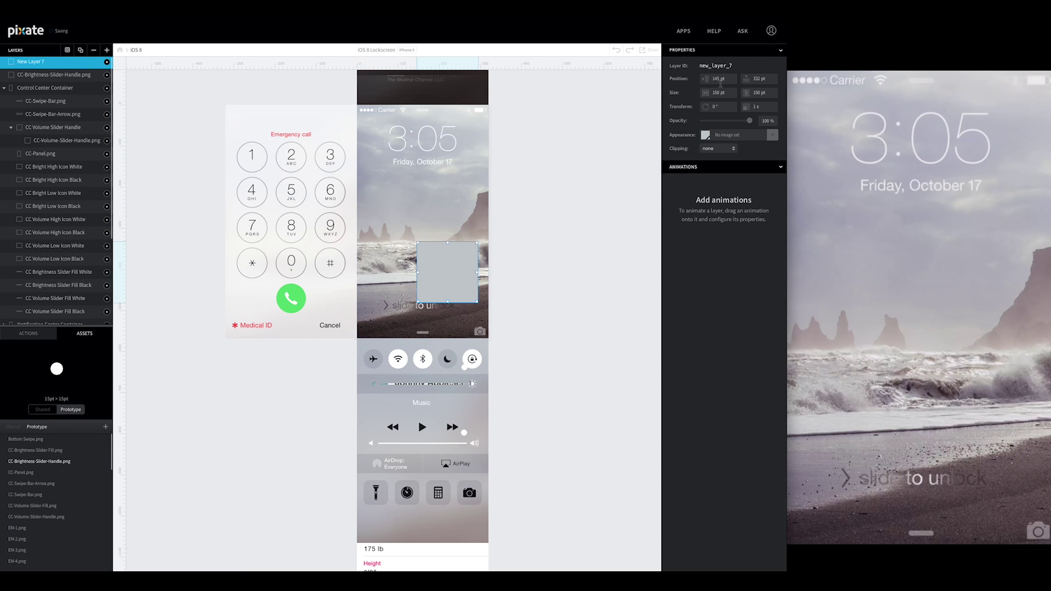
{"action": "left_click", "coordinate": [727, 81]}
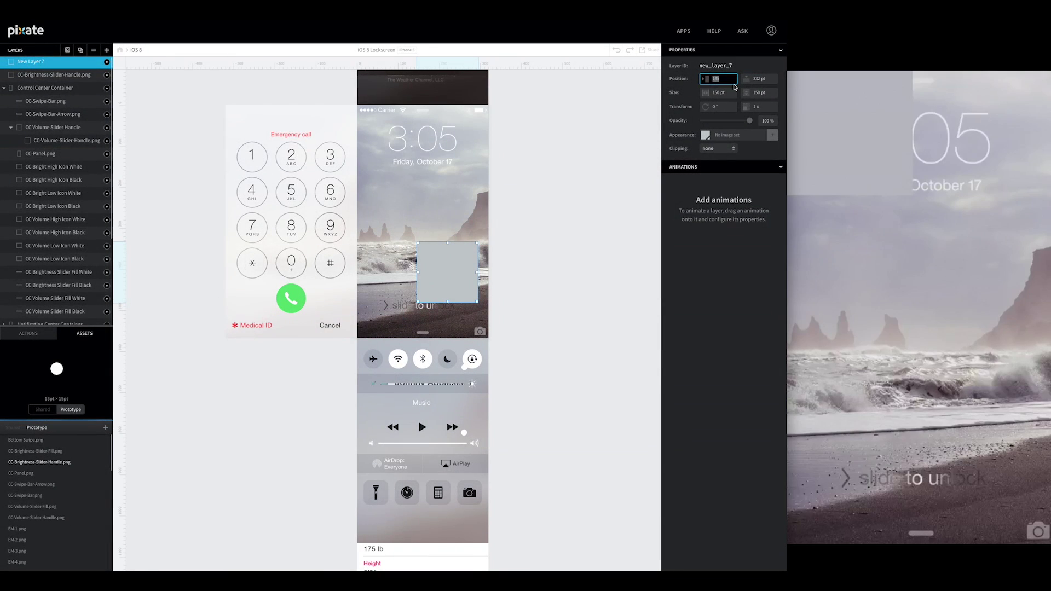
{"action": "type", "text": "42"}
{"action": "key", "text": "Tab"}
{"action": "type", "text": "42"}
{"action": "key", "text": "Tab"}
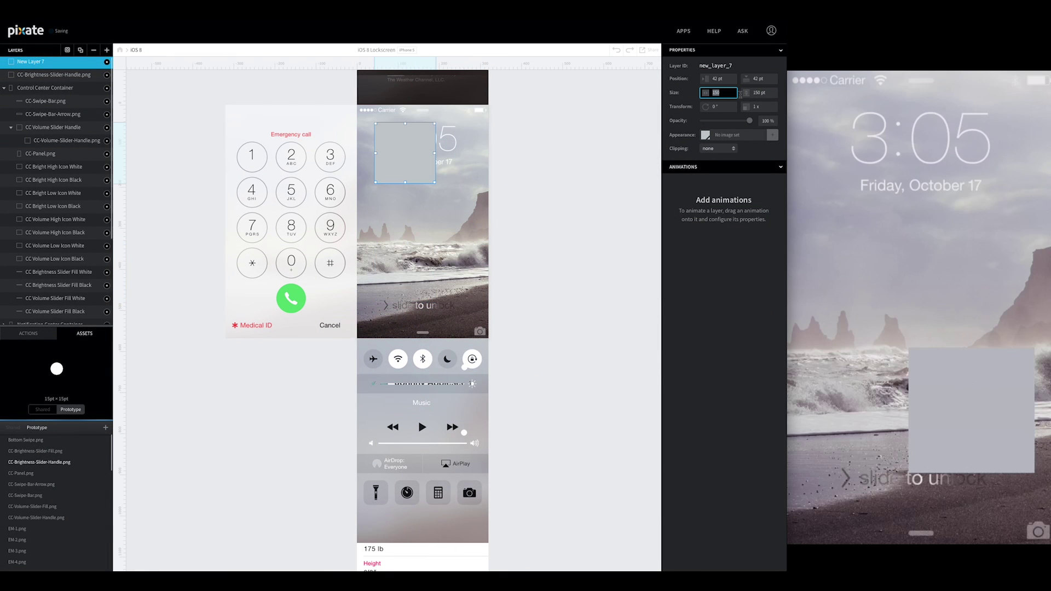
Step: Set the new layer's size to 42 by 42 pt and remove its fill color
{"action": "type", "text": "42"}
{"action": "key", "text": "Tab"}
{"action": "type", "text": "42"}
{"action": "key", "text": "Tab"}
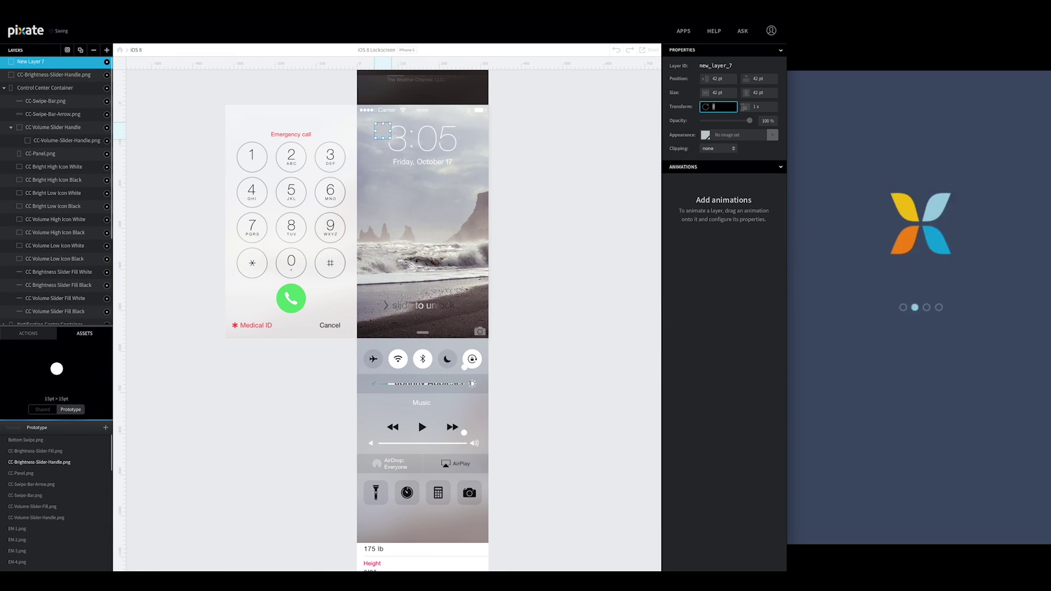
{"action": "left_click", "coordinate": [706, 135]}
{"action": "left_click", "coordinate": [703, 79]}
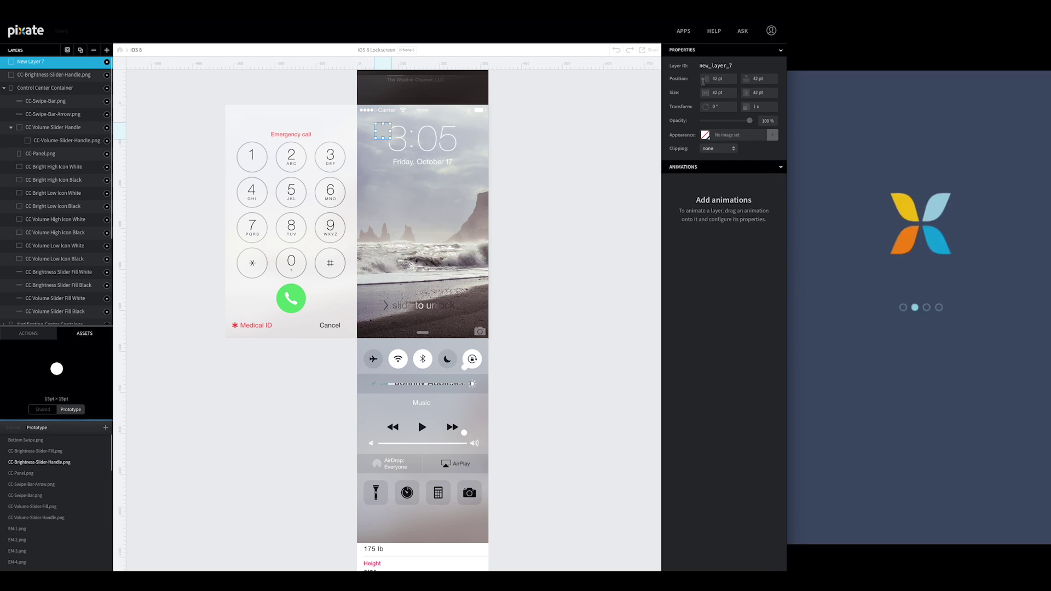
Step: Move the transparent layer over the brightness handle image, at 241 pt horizontally and 620 pt vertically
{"action": "left_click_drag", "start_coordinate": [432, 241], "coordinate": [465, 381]}
{"action": "key", "text": "Down"}
{"action": "key", "text": "Down"}
{"action": "key", "text": "Down"}
{"action": "key", "text": "Down"}
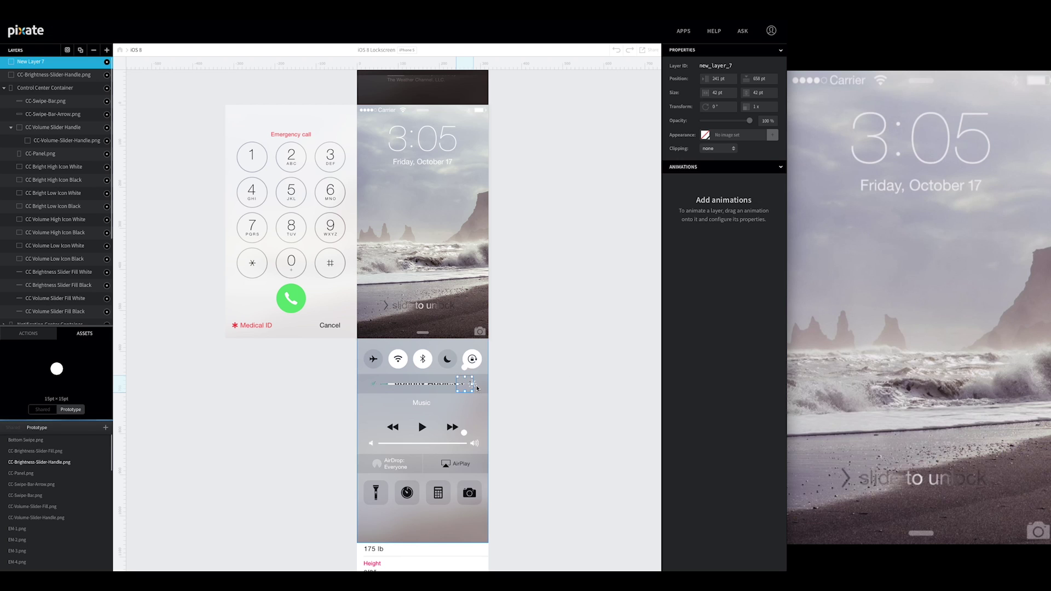
{"action": "key", "text": "shift+Up"}
{"action": "key", "text": "shift+Up"}
{"action": "key", "text": "shift+Up"}
{"action": "key", "text": "shift+Up"}
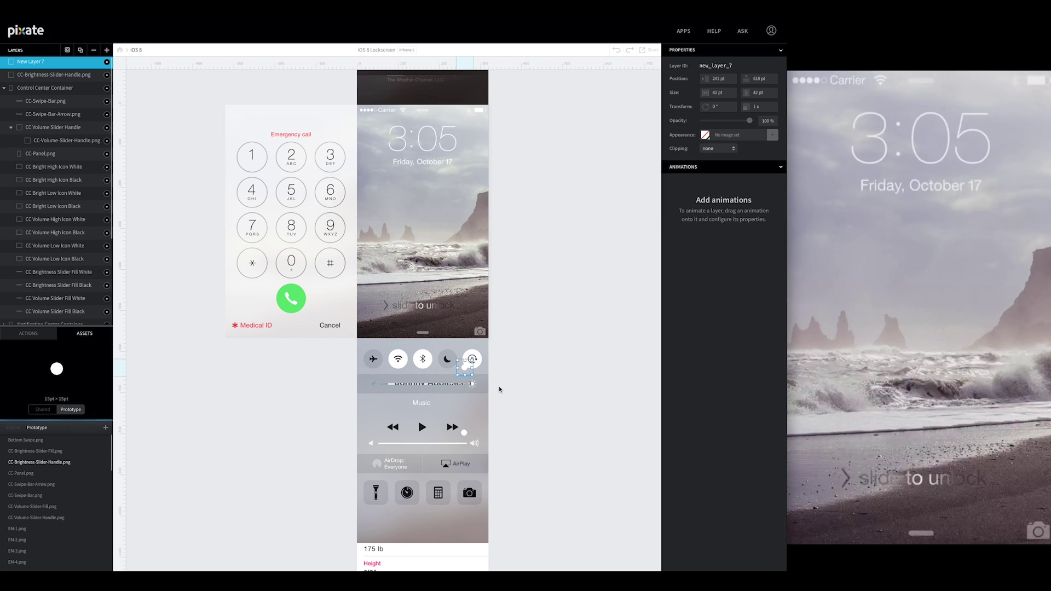
{"action": "key", "text": "Down"}
{"action": "key", "text": "Down"}
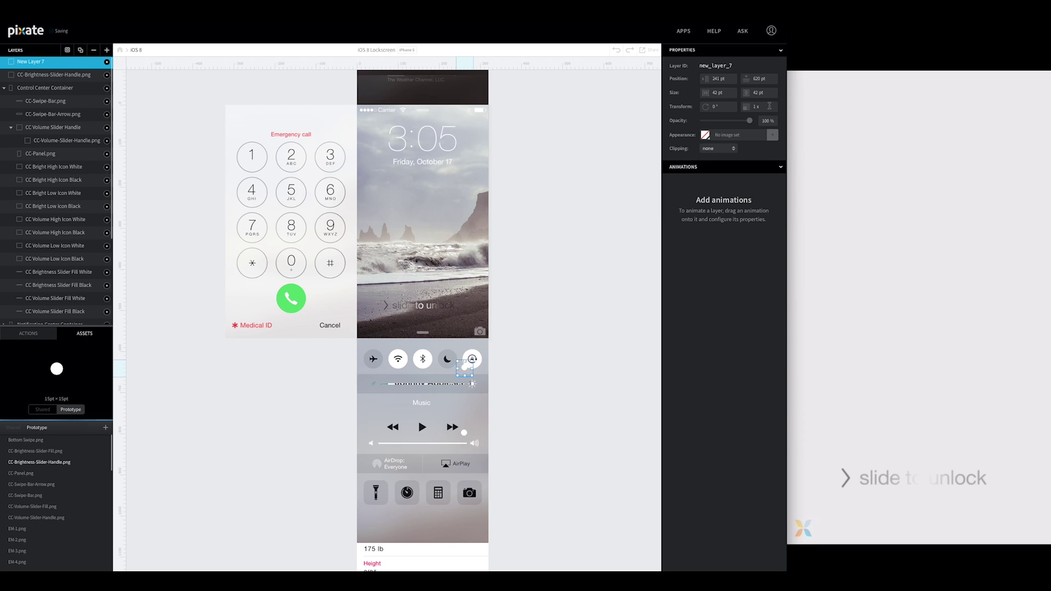
Step: Rename the transparent layer as CC Brightness Slider Handle
{"action": "double_click", "coordinate": [40, 63]}
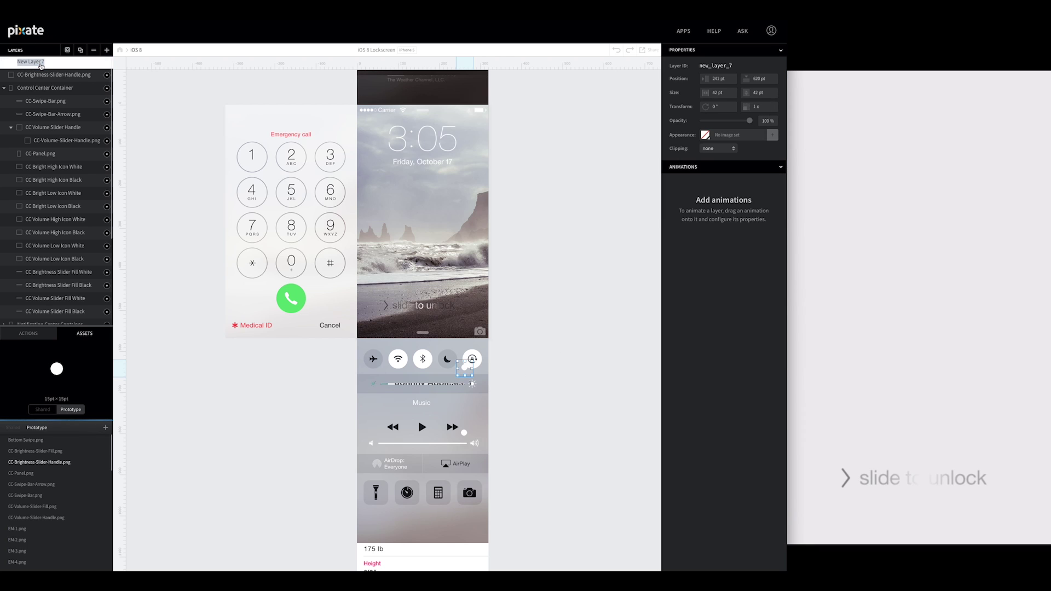
{"action": "type", "text": "CC Brightness Slider Handle"}
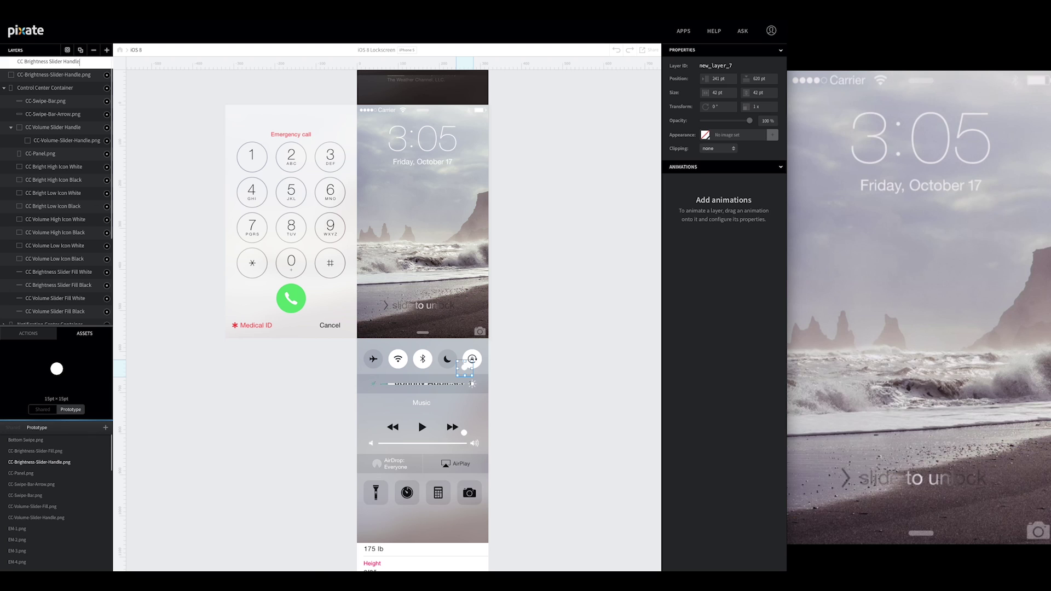
{"action": "key", "text": "Return"}
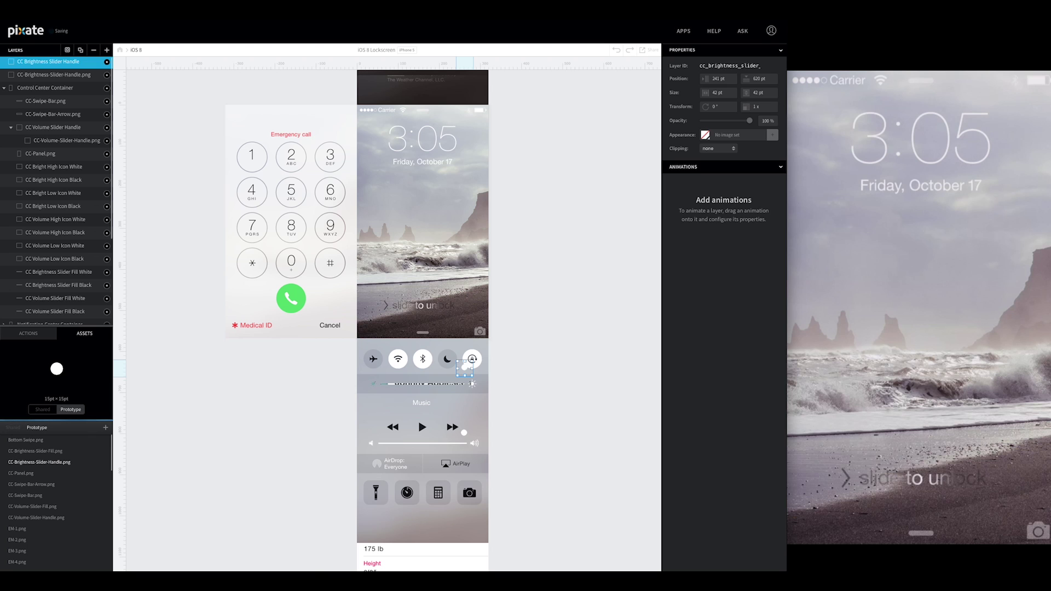
Step: Nest the handle image in CC Brightness Slider Handle and place that layer above CC Volume Slider Handle in Control Center Container, at 237 pt, 99 pt
{"action": "left_click_drag", "start_coordinate": [48, 75], "coordinate": [58, 117]}
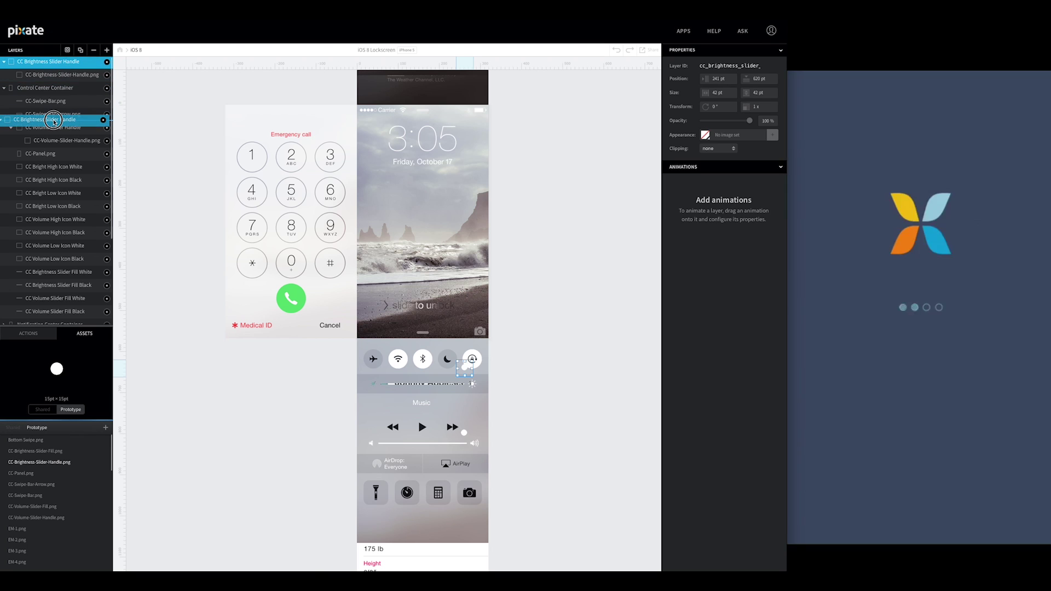
{"action": "left_click", "coordinate": [58, 102]}
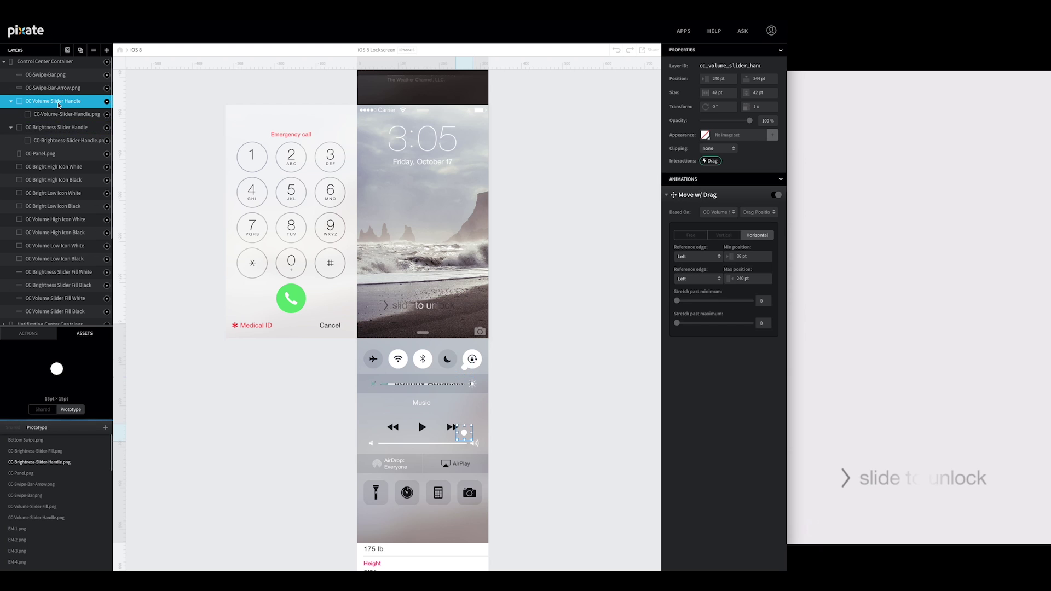
{"action": "mouse_move", "coordinate": [59, 127]}
{"action": "left_mouse_down"}
{"action": "mouse_move", "coordinate": [82, 108]}
{"action": "mouse_move", "coordinate": [69, 117]}
{"action": "left_mouse_up"}
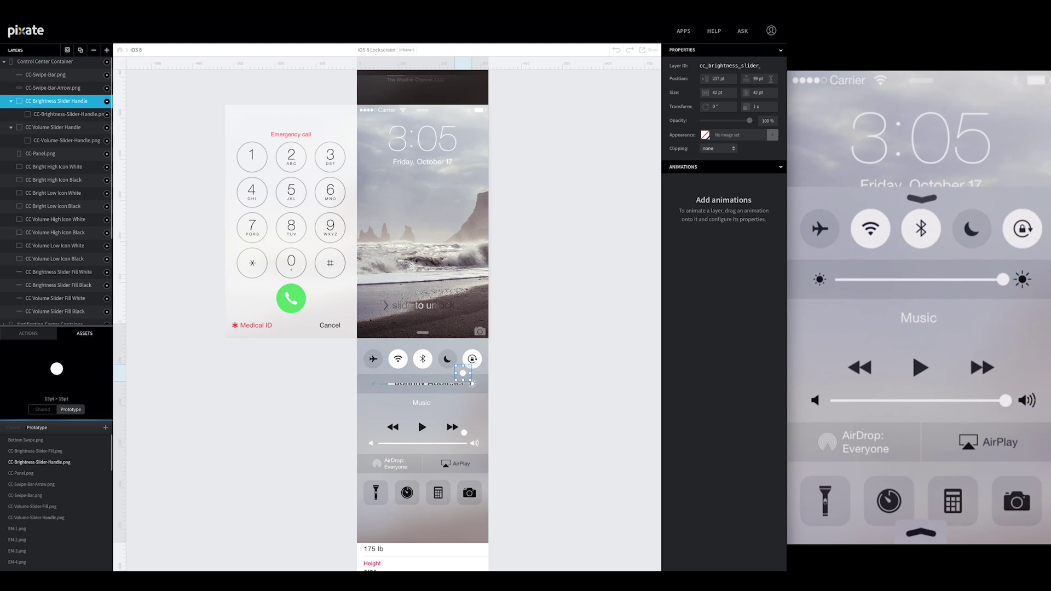
Step: Add a Drag interaction to CC Brightness Slider Handle, limited to horizontal movement with left-edge positions from 43 pt minimum to 237 pt maximum
{"action": "left_click", "coordinate": [28, 333]}
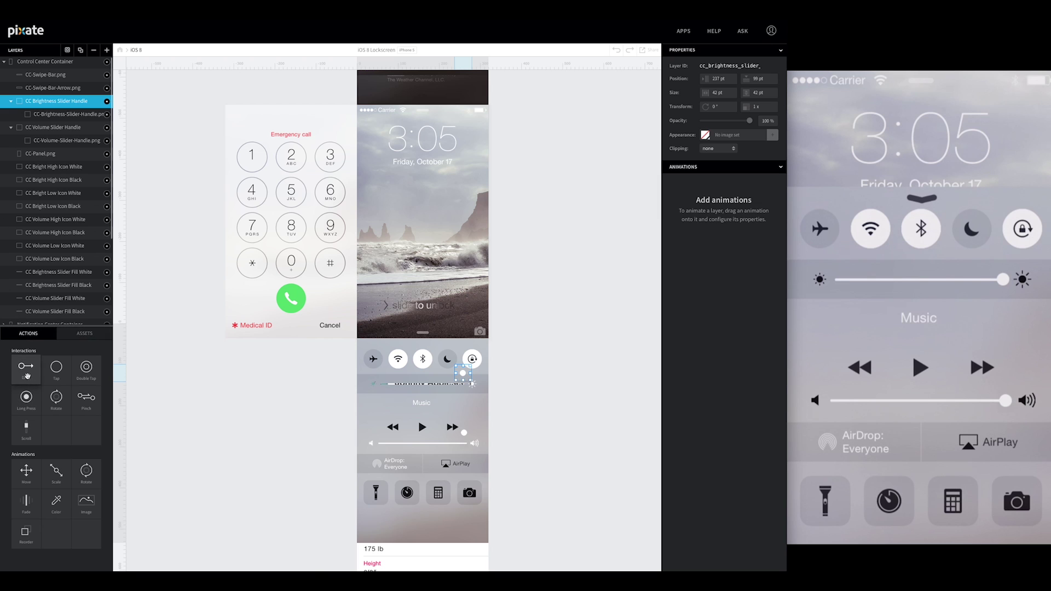
{"action": "left_click_drag", "start_coordinate": [28, 380], "coordinate": [50, 101]}
{"action": "left_click", "coordinate": [758, 234]}
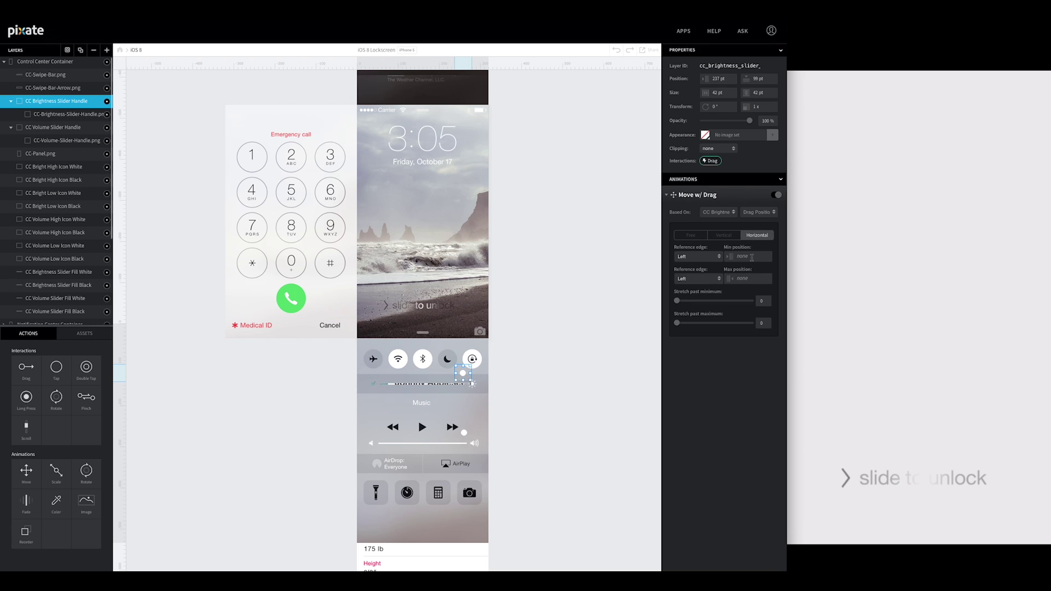
{"action": "left_click", "coordinate": [751, 256]}
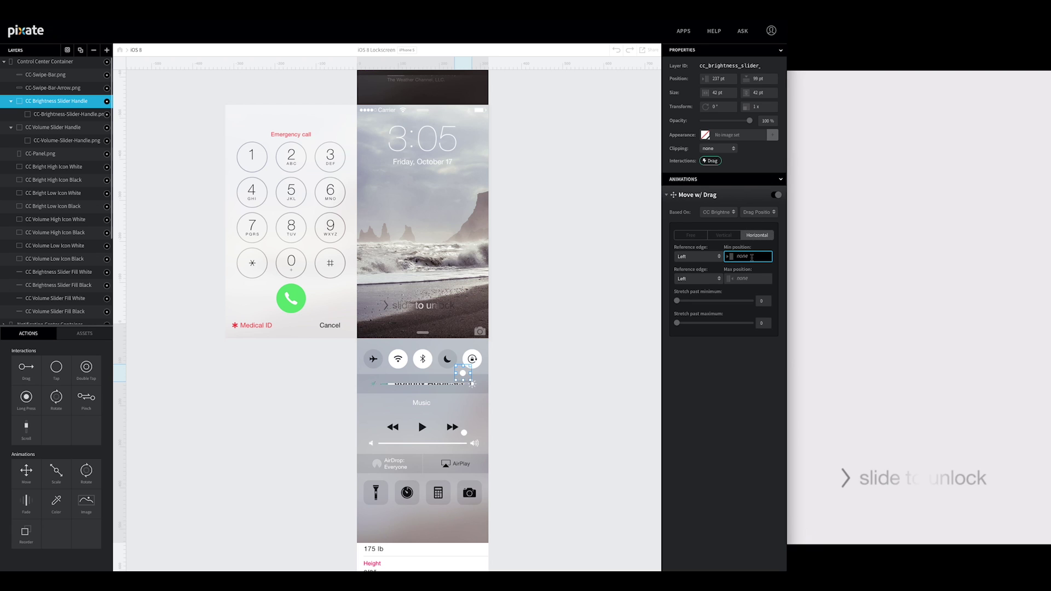
{"action": "type", "text": "43"}
{"action": "key", "text": "Tab"}
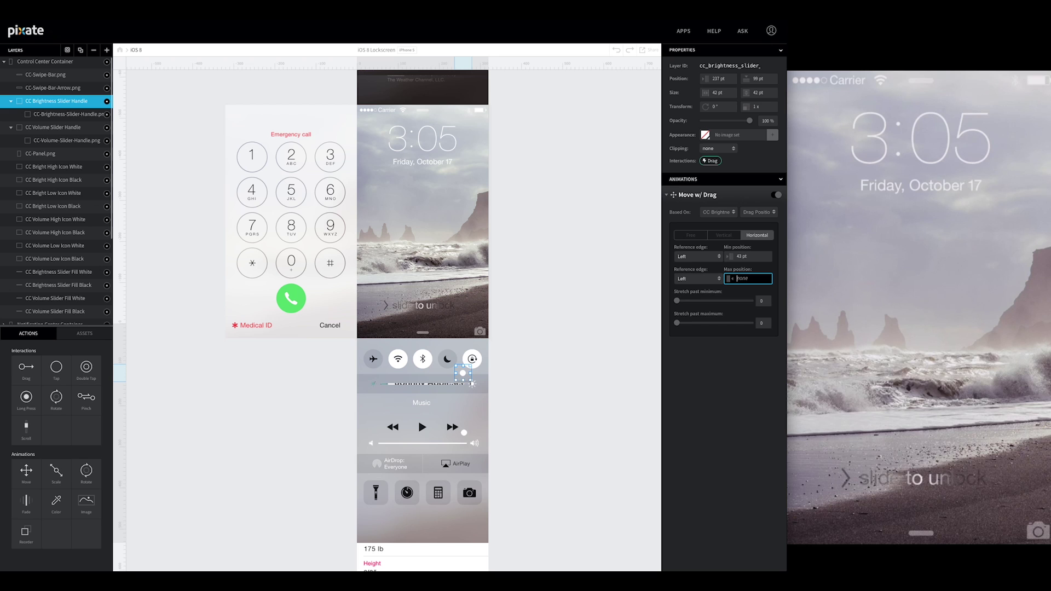
{"action": "type", "text": "237"}
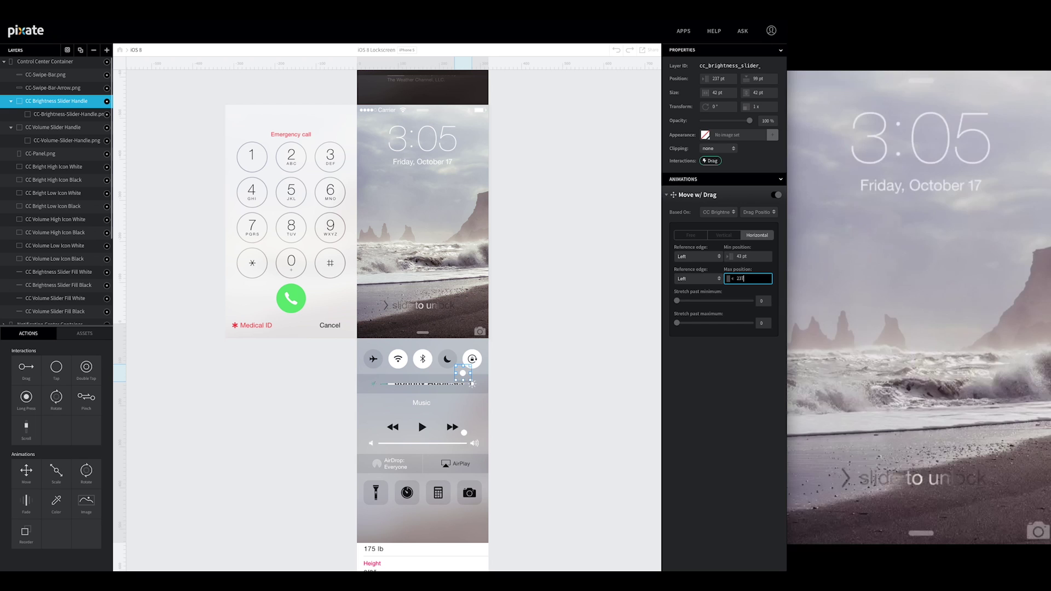
{"action": "key", "text": "Return"}
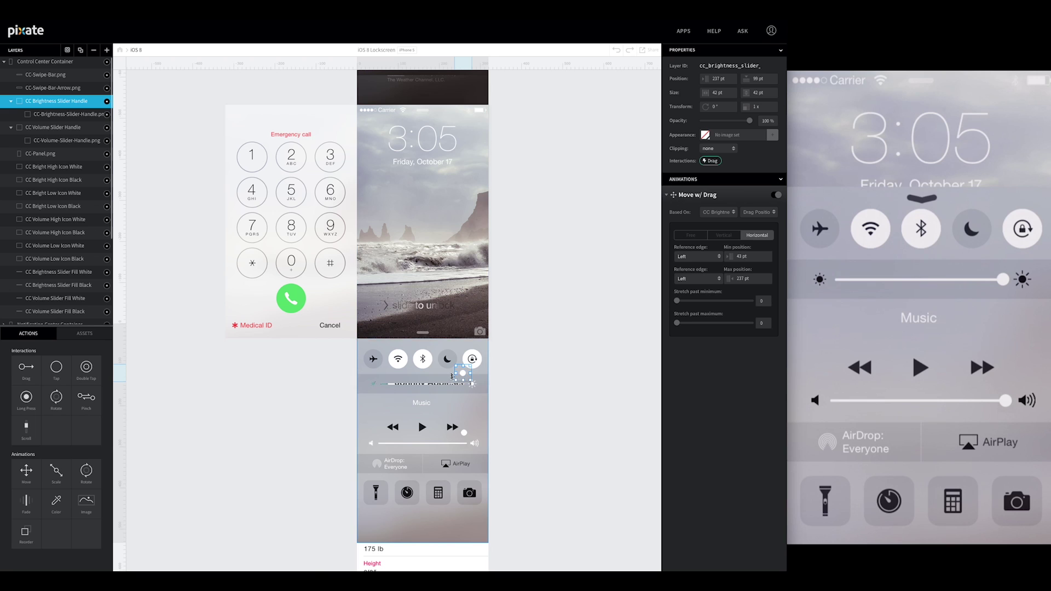
Step: Base CC Brightness Slider Fill White's Move w/ Slide animation on CC Brightness Slider Handle's Drag Position, animating continuously with rate
{"action": "left_click", "coordinate": [55, 167]}
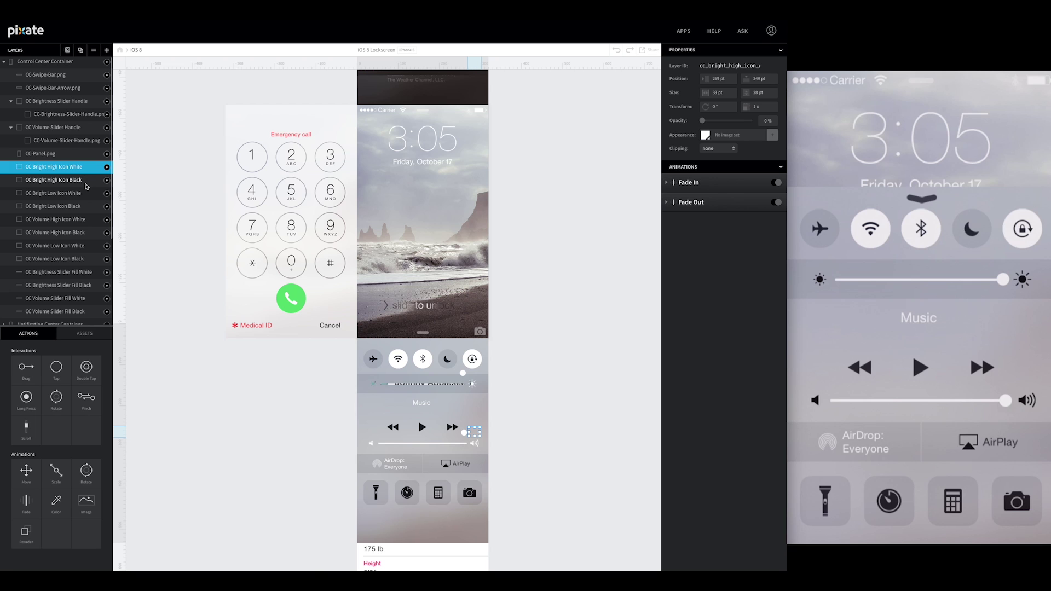
{"action": "left_click", "coordinate": [60, 272]}
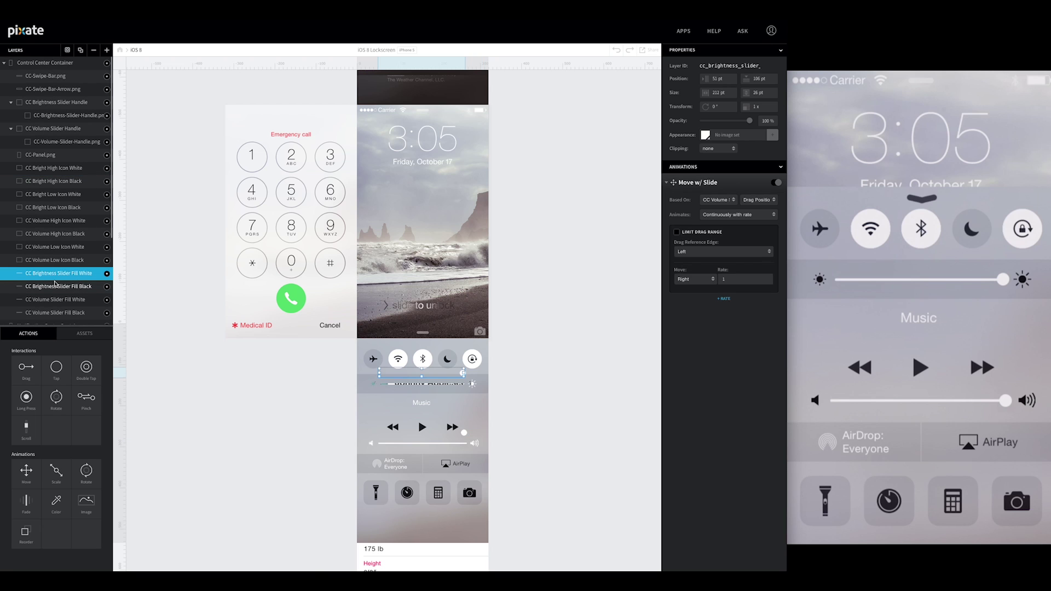
{"action": "left_click", "coordinate": [733, 201]}
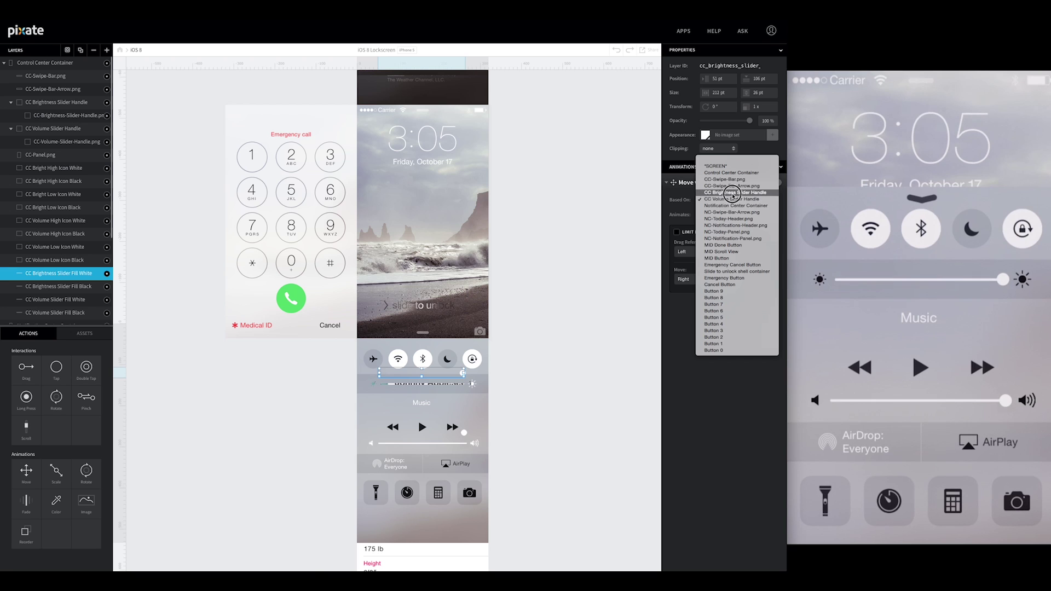
{"action": "left_click", "coordinate": [735, 193]}
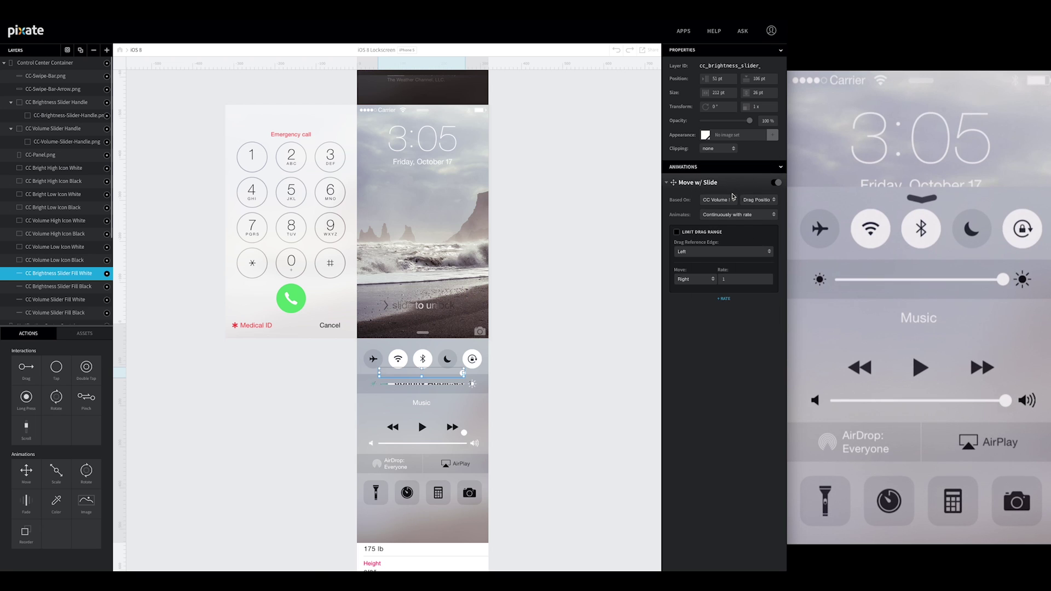
{"action": "left_click", "coordinate": [770, 201]}
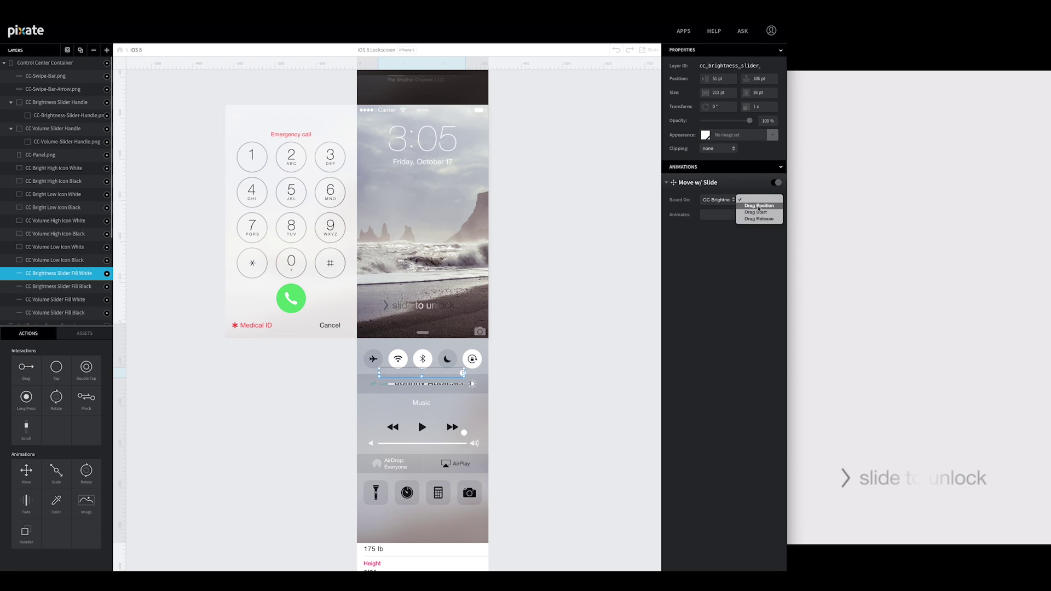
{"action": "left_click", "coordinate": [759, 206]}
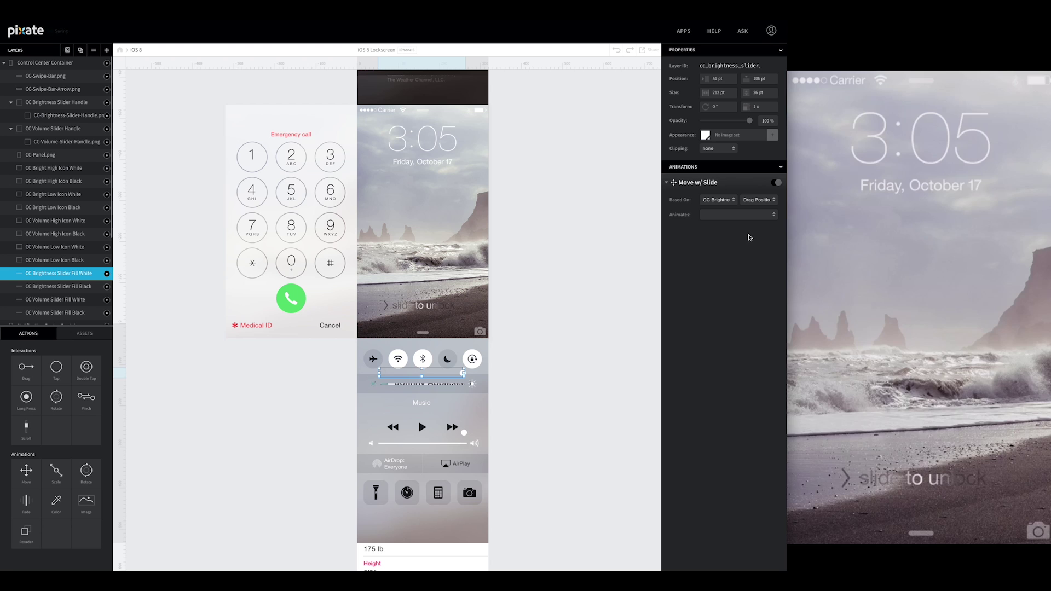
{"action": "left_click", "coordinate": [755, 215]}
{"action": "left_click", "coordinate": [746, 229]}
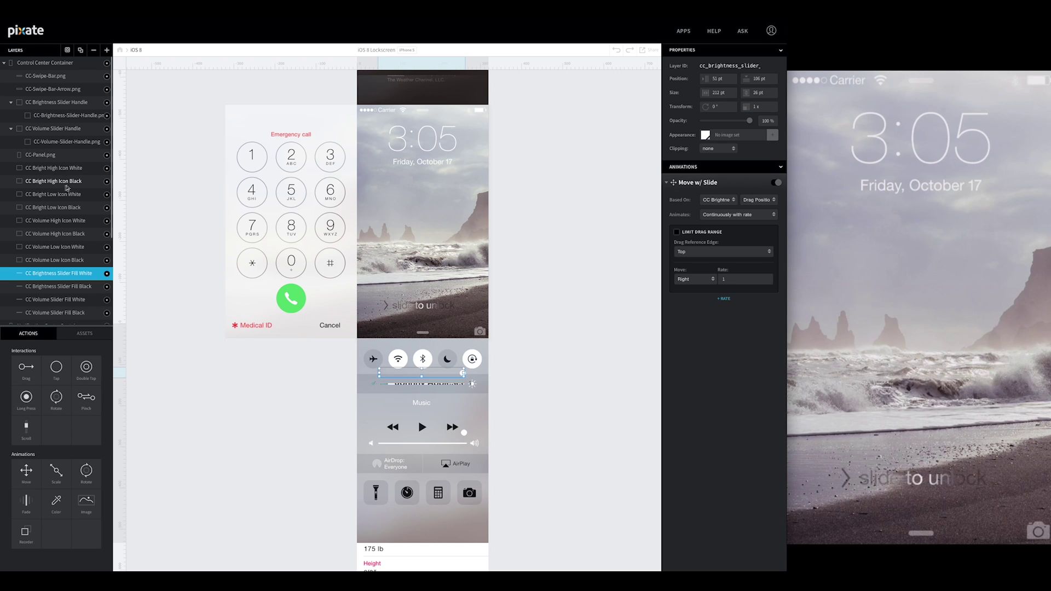
Step: Base CC Bright Low Icon White's Fade In animation on CC Brightness Slider Handle's Drag Start, animating with duration to final value
{"action": "left_click", "coordinate": [66, 196]}
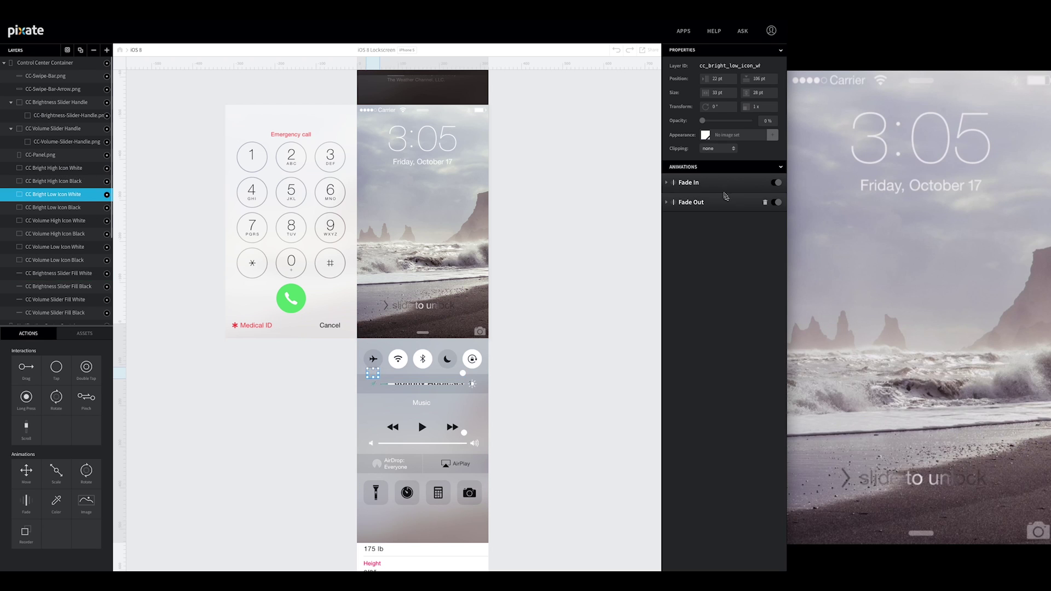
{"action": "left_click", "coordinate": [668, 184]}
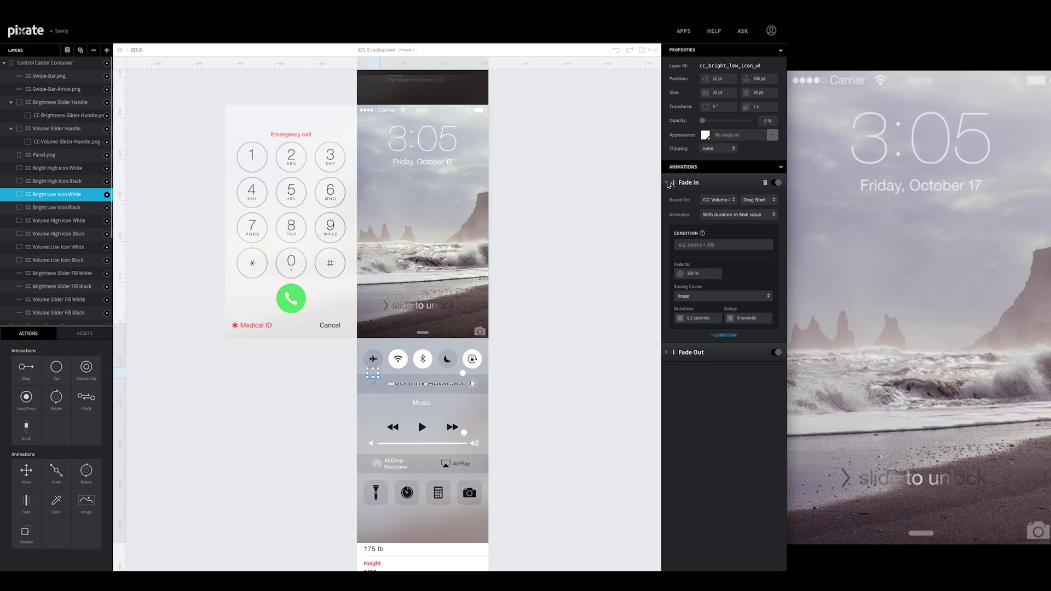
{"action": "left_click", "coordinate": [718, 199]}
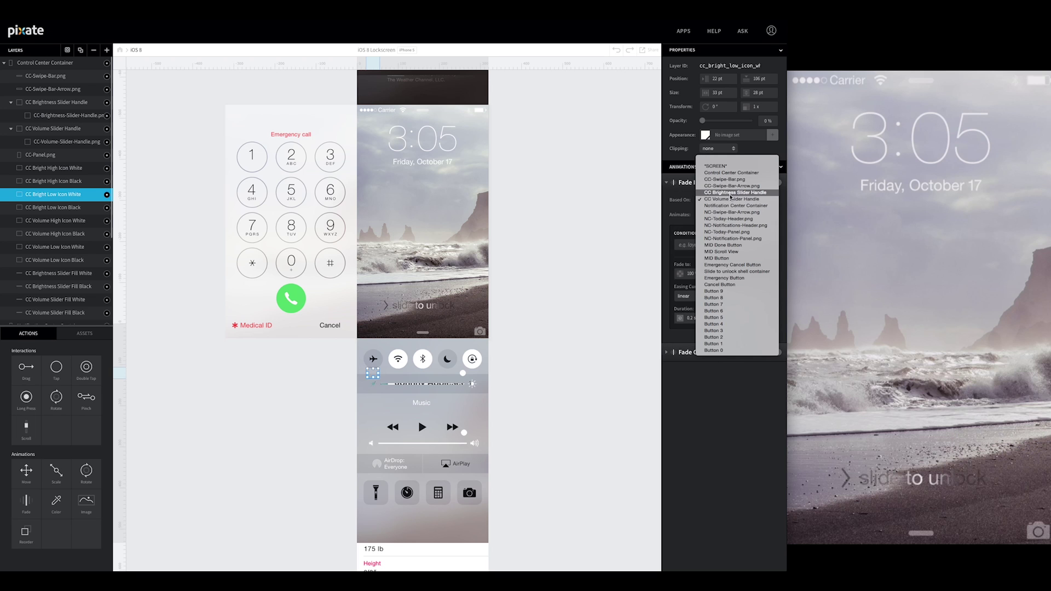
{"action": "left_click", "coordinate": [725, 192]}
{"action": "left_click", "coordinate": [769, 204]}
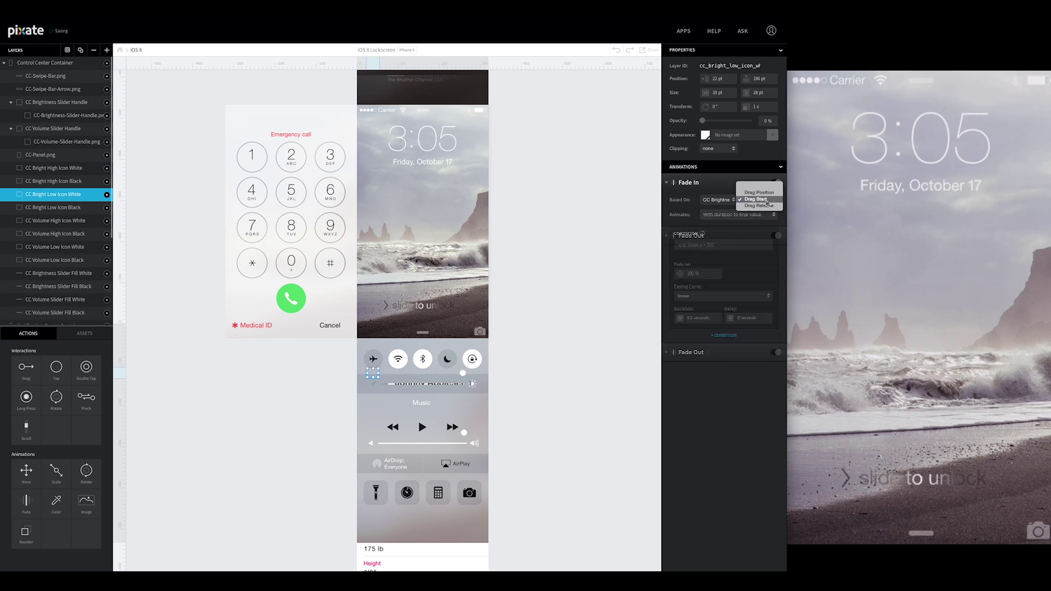
{"action": "left_click", "coordinate": [763, 201]}
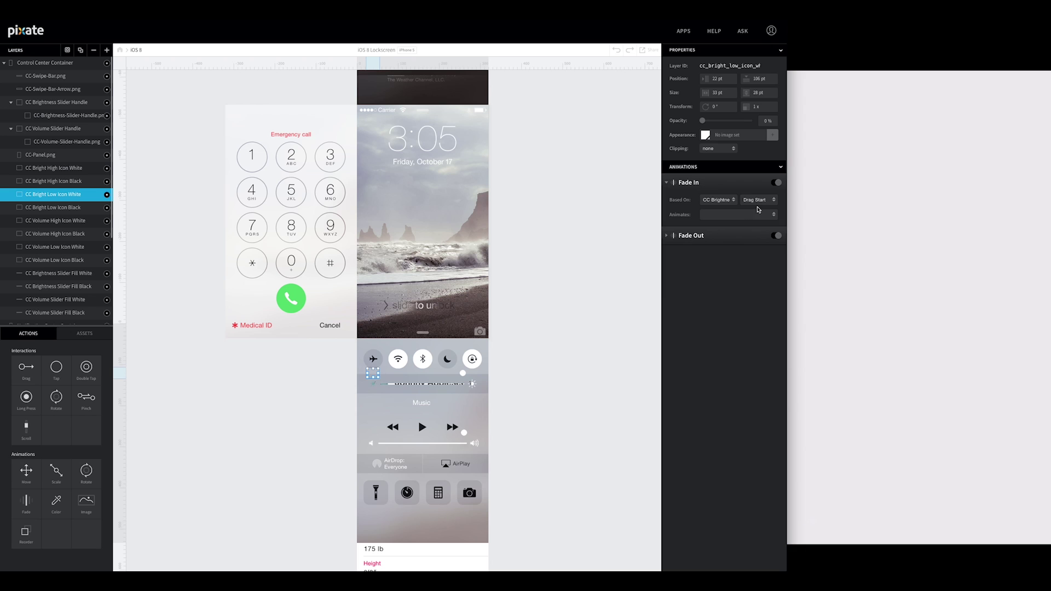
{"action": "left_click", "coordinate": [759, 215]}
{"action": "left_click", "coordinate": [758, 200]}
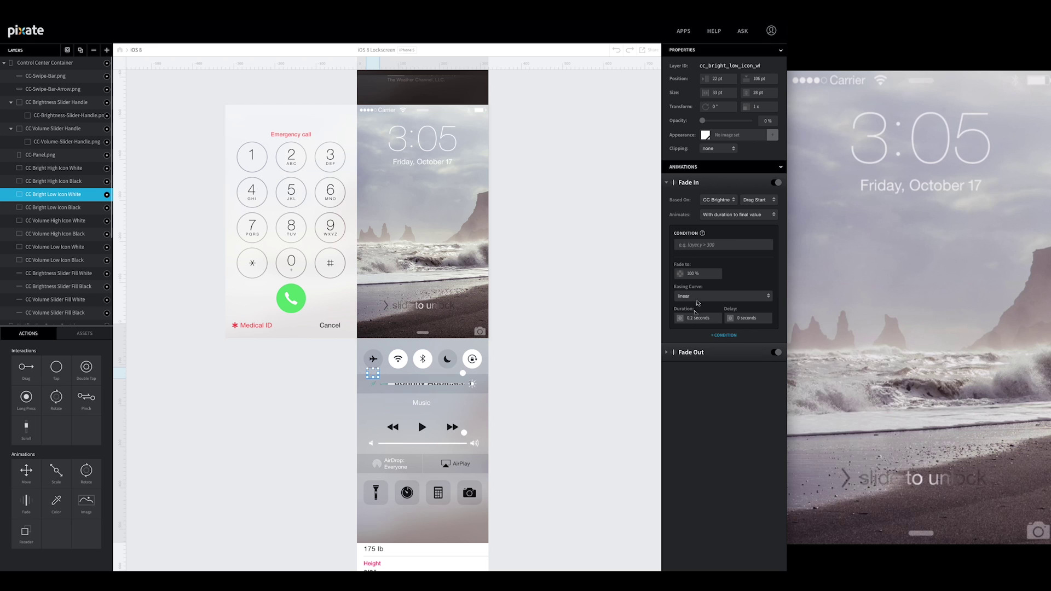
Step: Base CC Bright Low Icon White's Fade Out animation on CC Brightness Slider Handle's Drag Release
{"action": "left_click", "coordinate": [682, 355]}
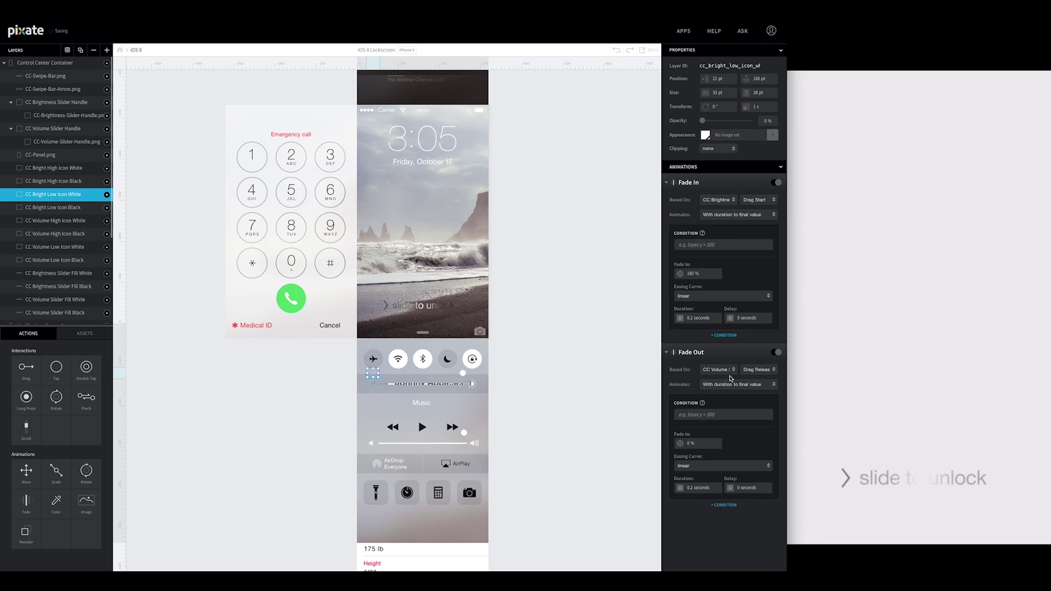
{"action": "left_click", "coordinate": [731, 371]}
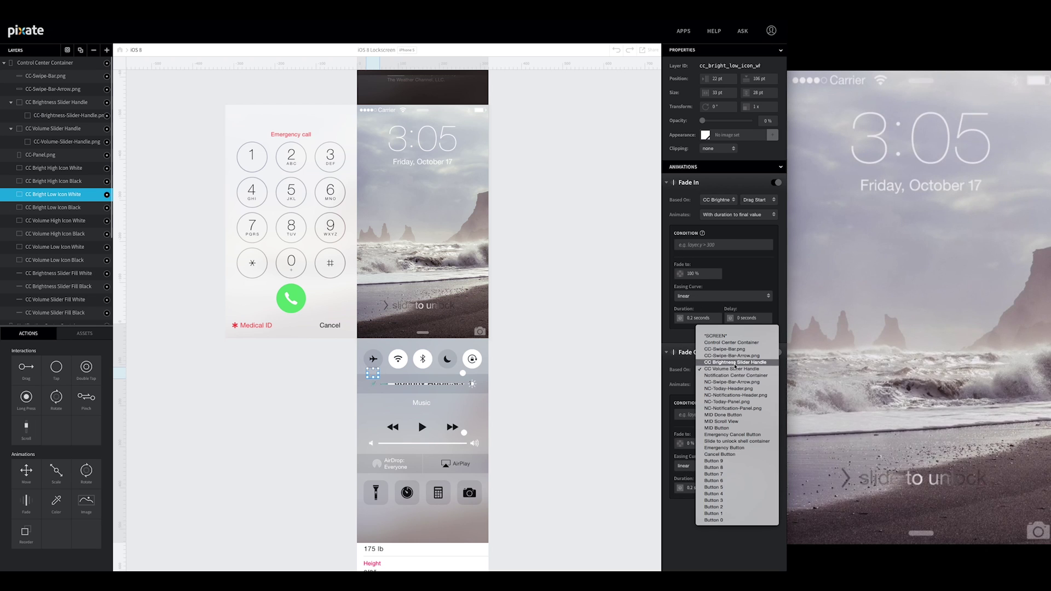
{"action": "left_click", "coordinate": [735, 363]}
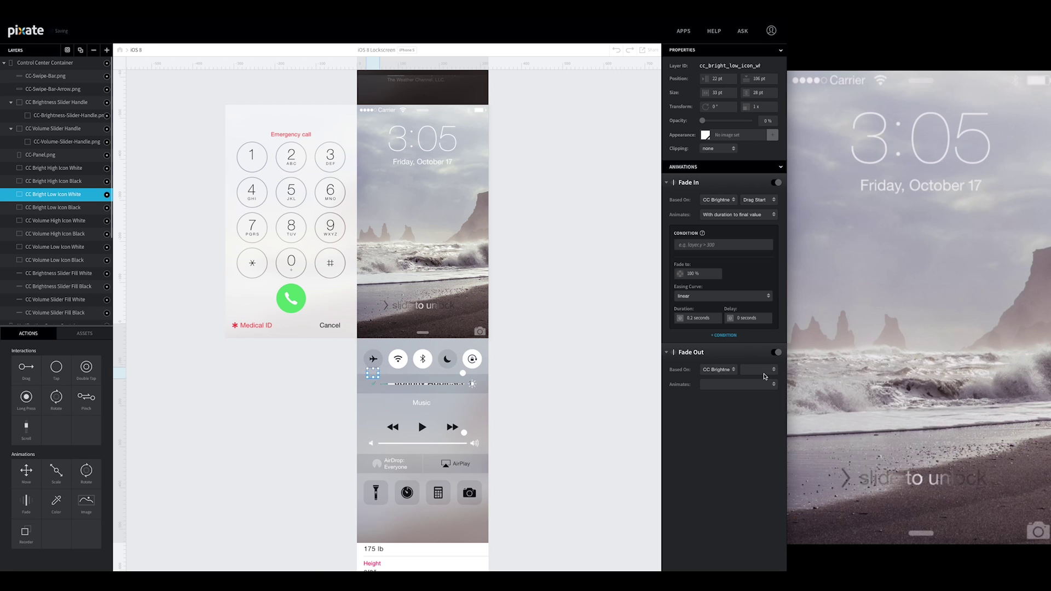
{"action": "left_click", "coordinate": [765, 371]}
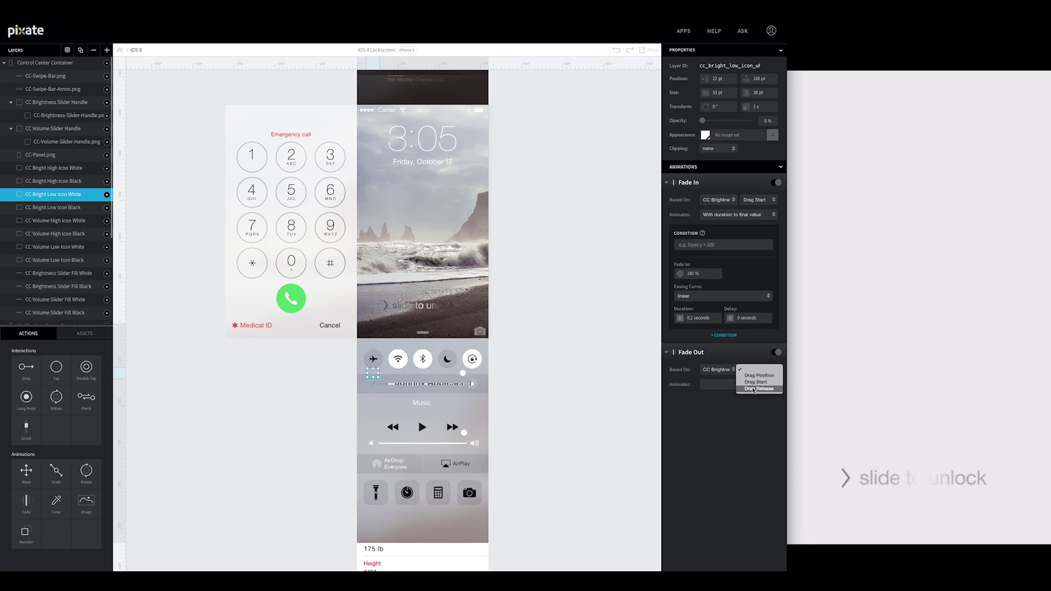
{"action": "left_click", "coordinate": [753, 386]}
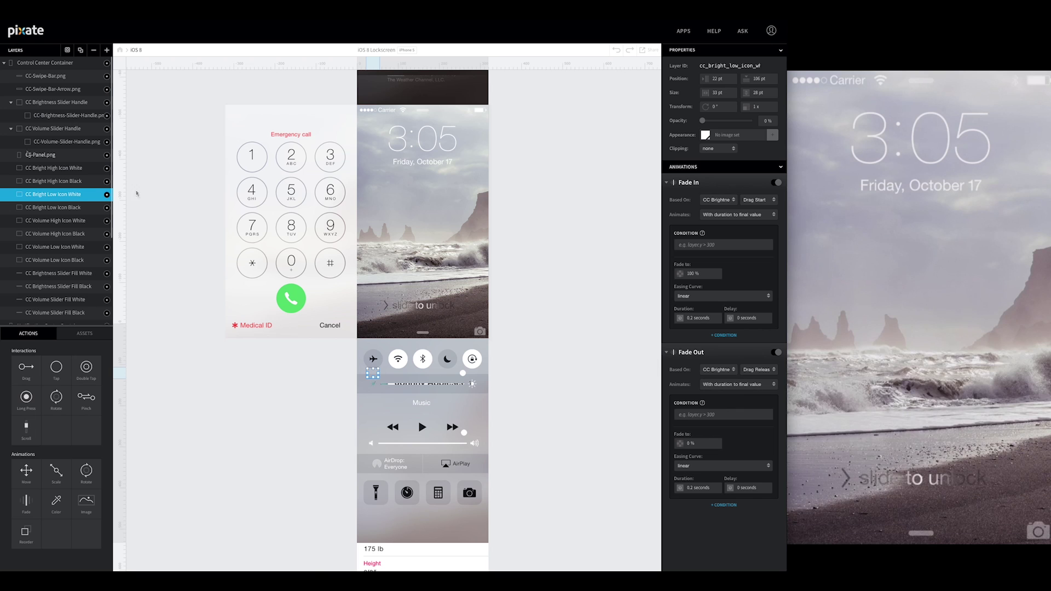
Step: Base CC Bright High Icon White's Fade In animation on CC Brightness Slider Handle's Drag Start, animating with duration to final value
{"action": "left_click", "coordinate": [77, 170]}
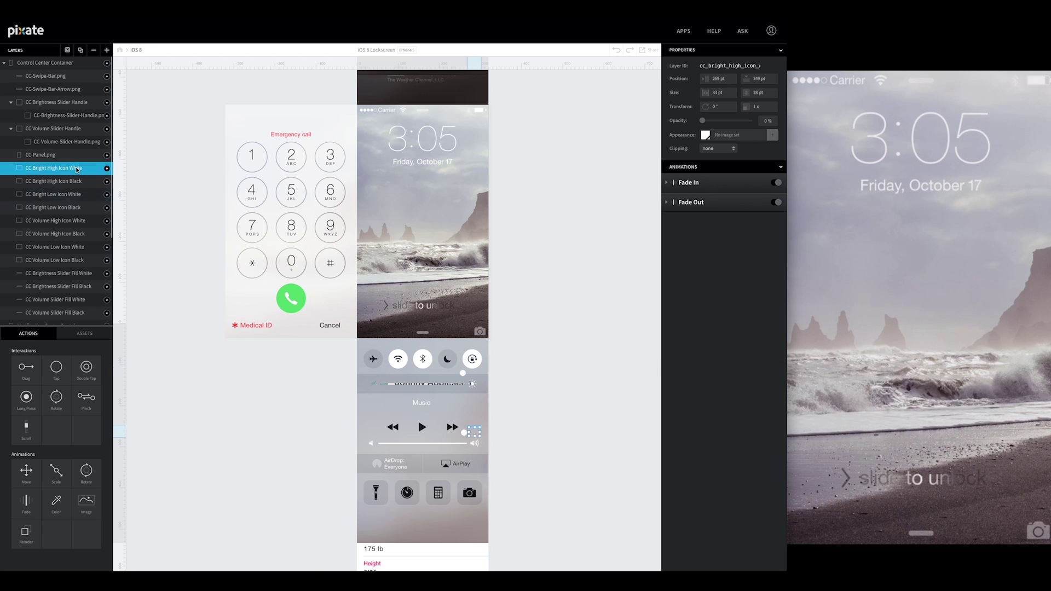
{"action": "left_click", "coordinate": [666, 184]}
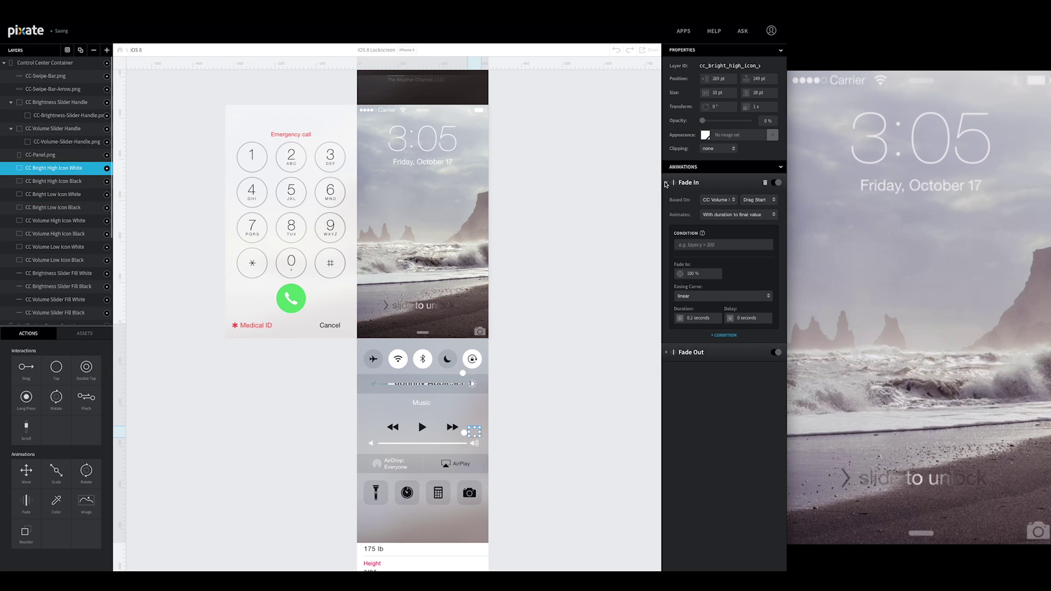
{"action": "left_click", "coordinate": [713, 200]}
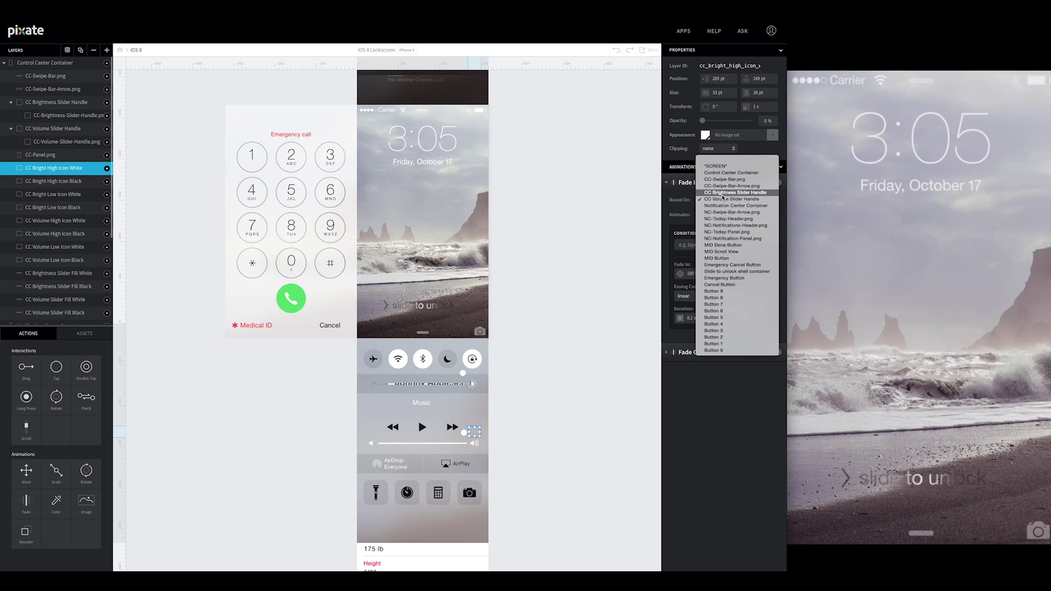
{"action": "left_click", "coordinate": [723, 194]}
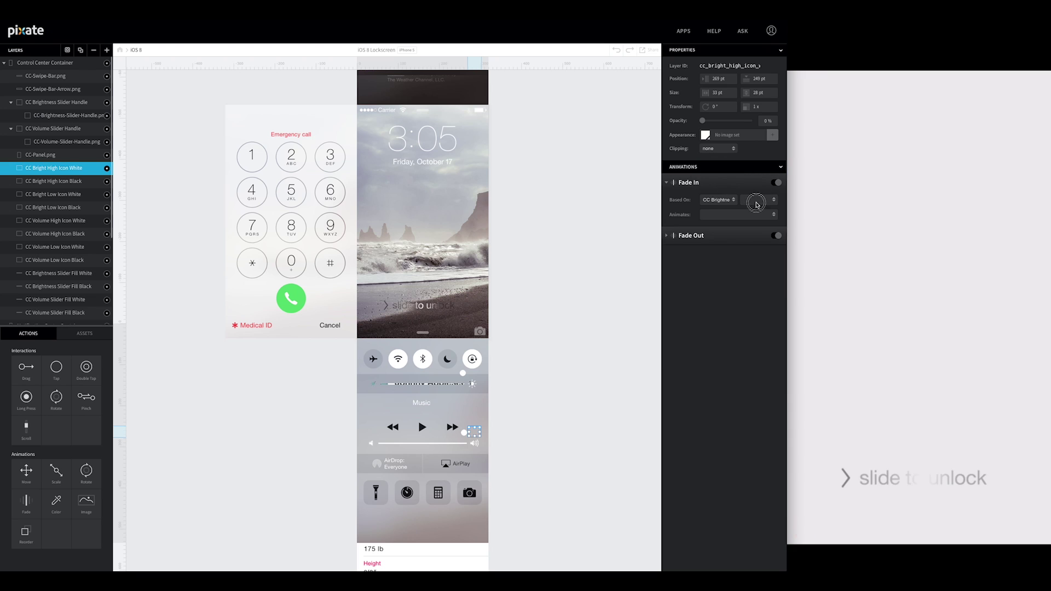
{"action": "left_click", "coordinate": [757, 201]}
{"action": "left_click", "coordinate": [751, 213]}
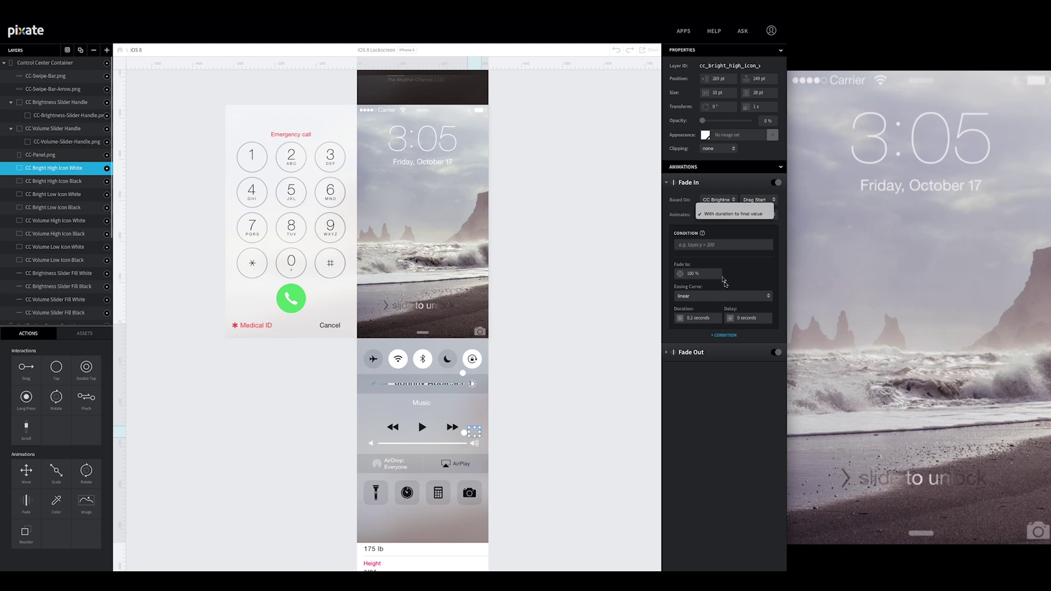
Step: Base CC Bright High Icon White's Fade Out animation on CC Brightness Slider Handle's Drag Release, animating with duration to final value
{"action": "left_click", "coordinate": [689, 182]}
{"action": "left_click", "coordinate": [691, 202]}
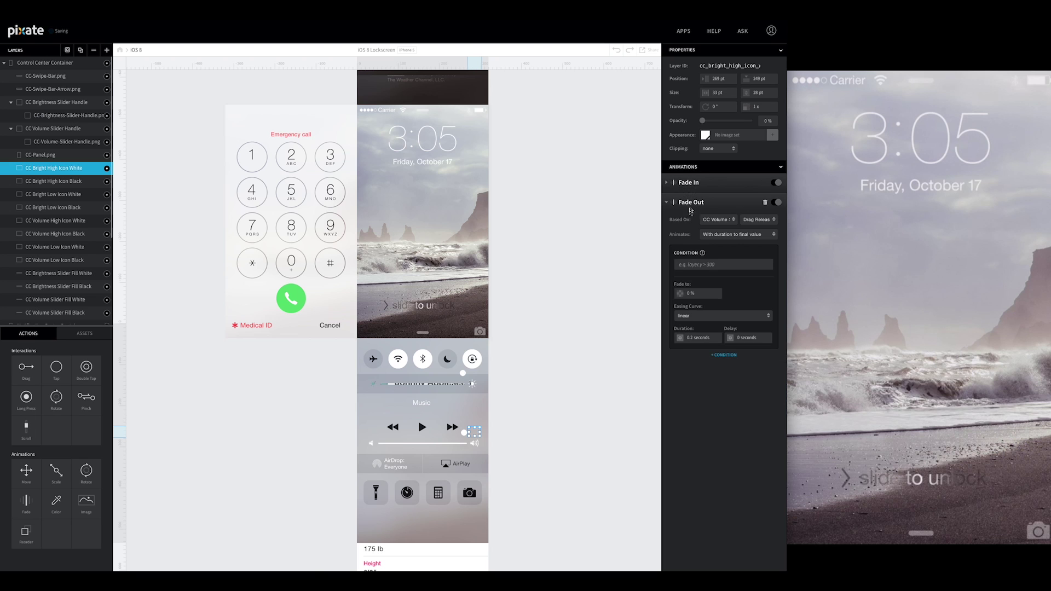
{"action": "left_click", "coordinate": [727, 223]}
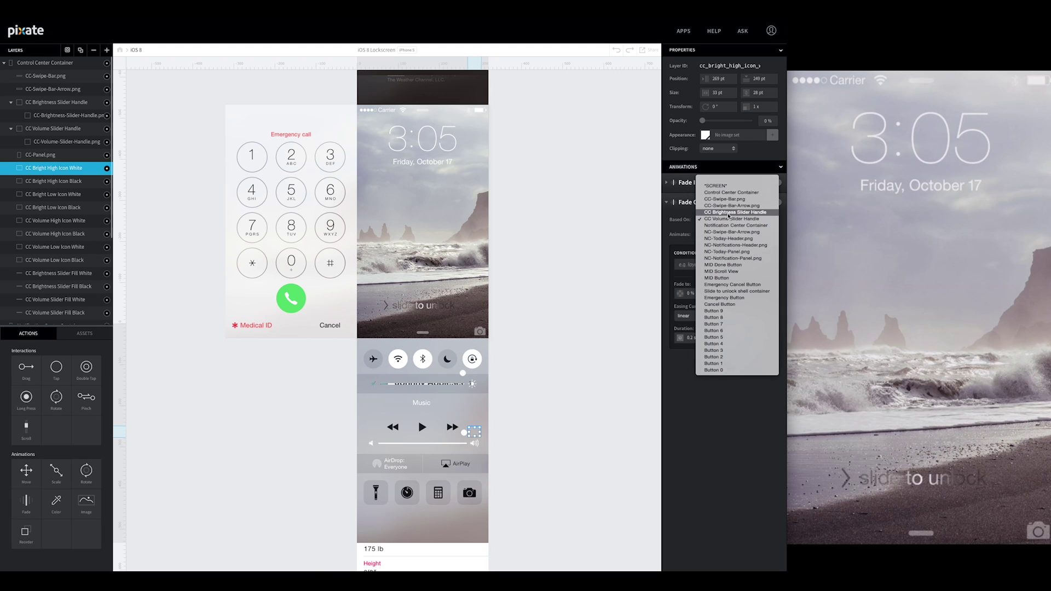
{"action": "left_click", "coordinate": [727, 213]}
{"action": "left_click", "coordinate": [765, 220]}
{"action": "left_click", "coordinate": [765, 219]}
{"action": "left_click", "coordinate": [761, 220]}
{"action": "left_click", "coordinate": [757, 239]}
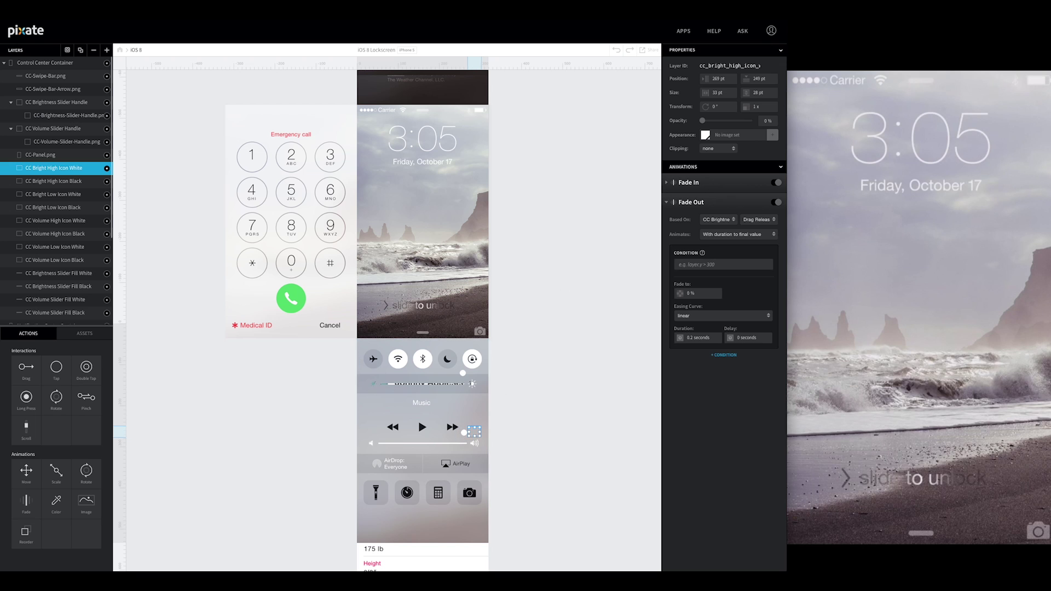
Step: Set the vertical position of CC Bright High Icon White to 106 pt
{"action": "left_click", "coordinate": [771, 79]}
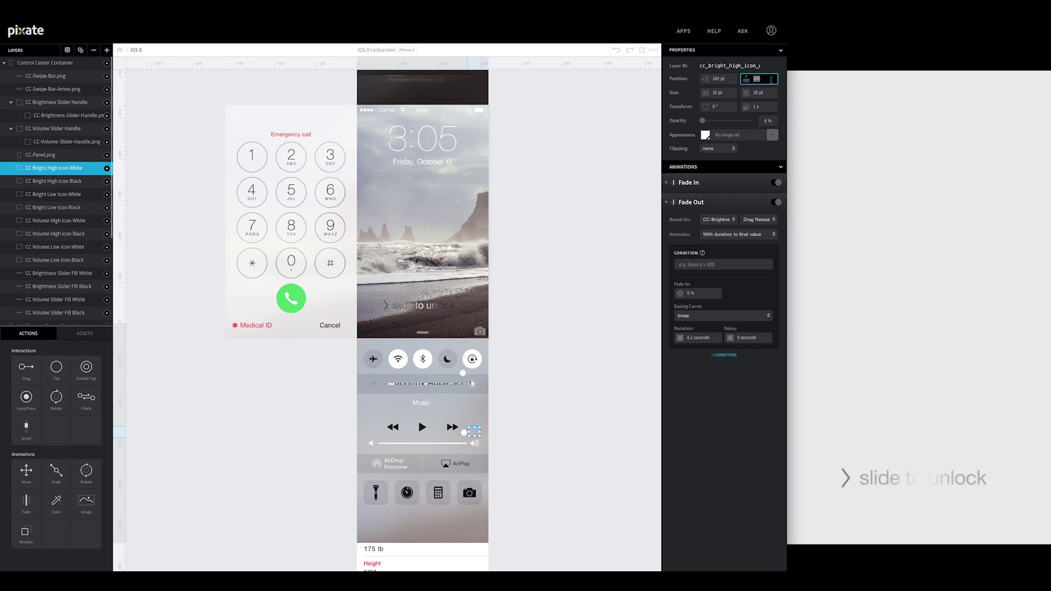
{"action": "type", "text": "106"}
{"action": "key", "text": "Tab"}
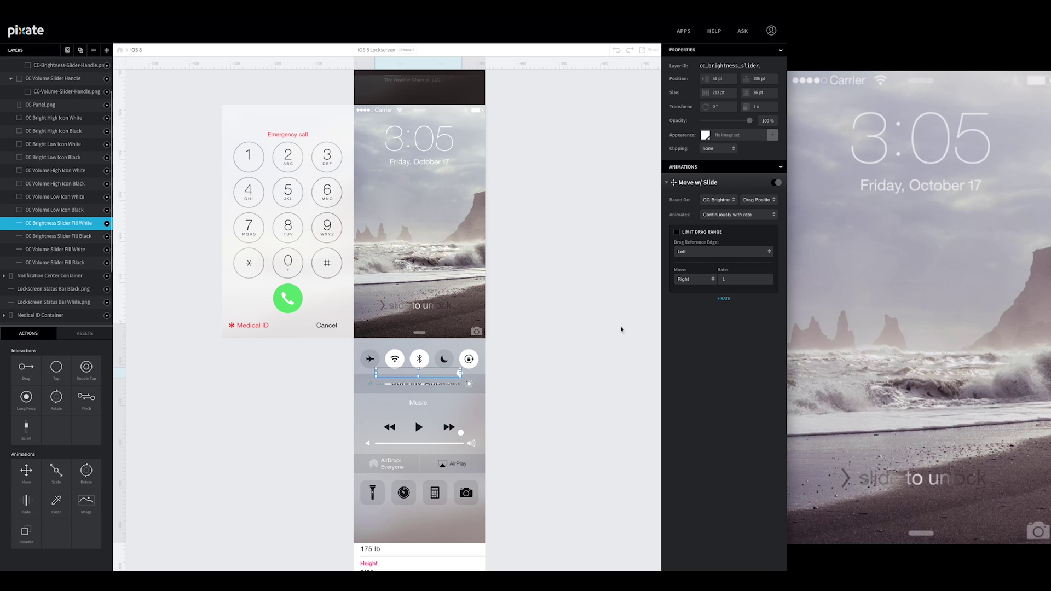
Step: Collapse both slider handle layers and the Control Center Container in the layer list
{"action": "scroll", "coordinate": [12, 124], "scroll_direction": "up", "scroll_amount": 3}
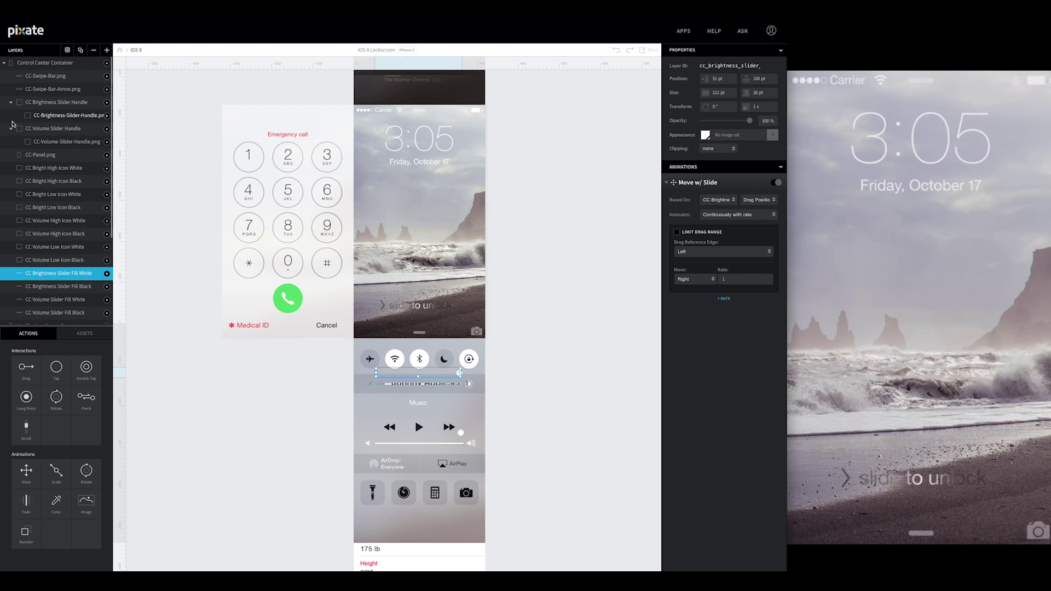
{"action": "left_click", "coordinate": [11, 128]}
{"action": "left_click", "coordinate": [10, 102]}
{"action": "left_click", "coordinate": [6, 66]}
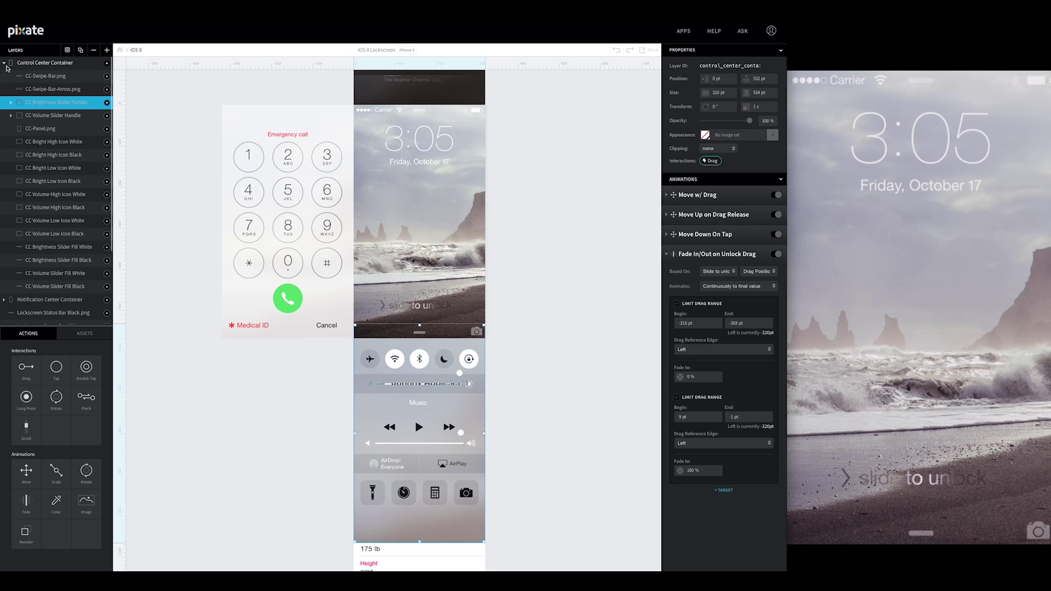
Step: Add a new 320 × 568 pt layer covering the whole screen and fill it with black, rgb 0, 0, 0
{"action": "left_click", "coordinate": [107, 50]}
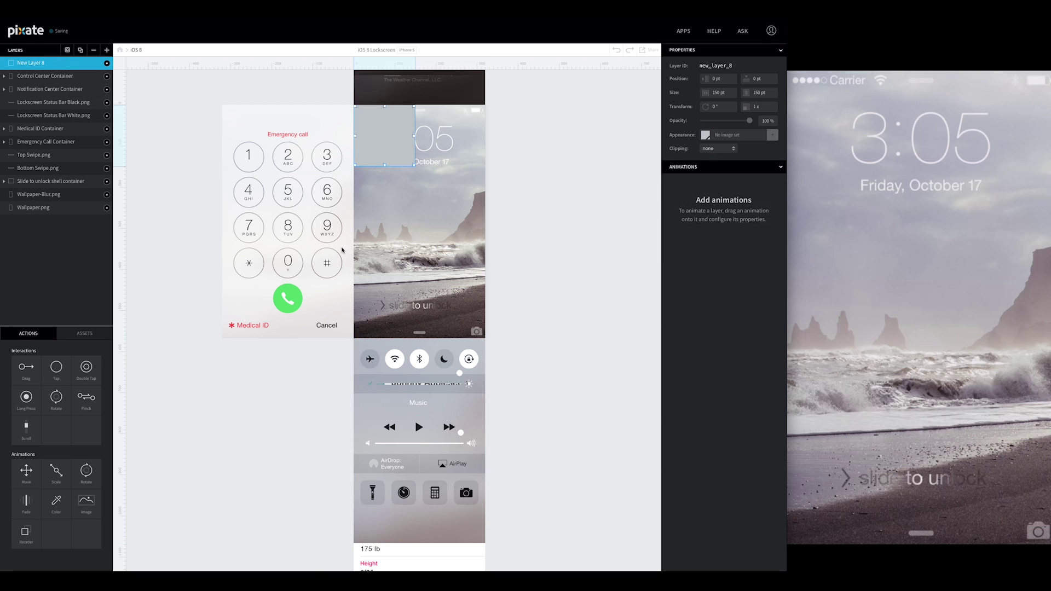
{"action": "left_click_drag", "start_coordinate": [414, 165], "coordinate": [501, 347]}
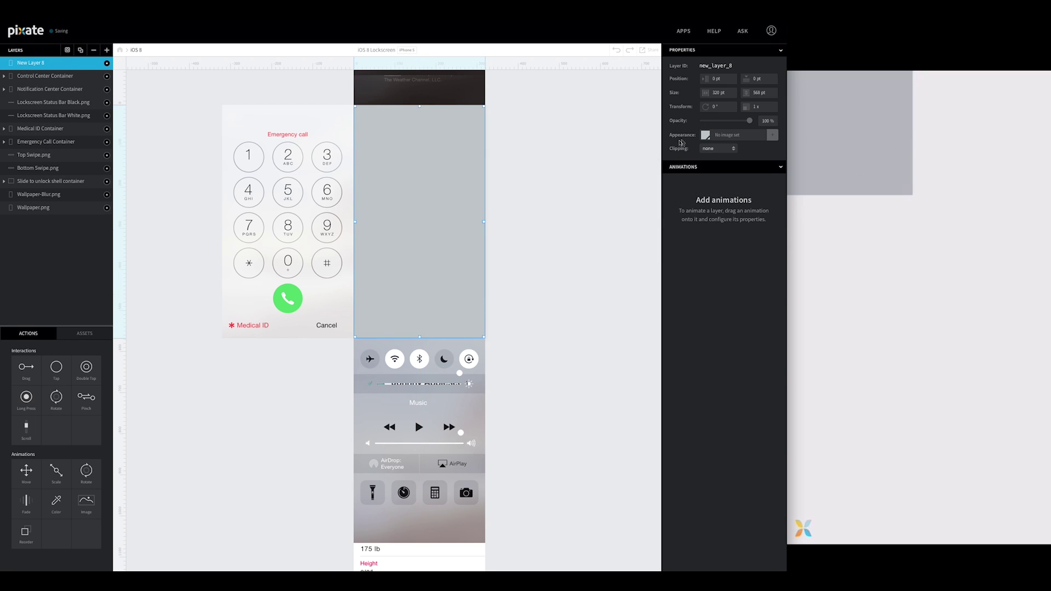
{"action": "left_click", "coordinate": [705, 134]}
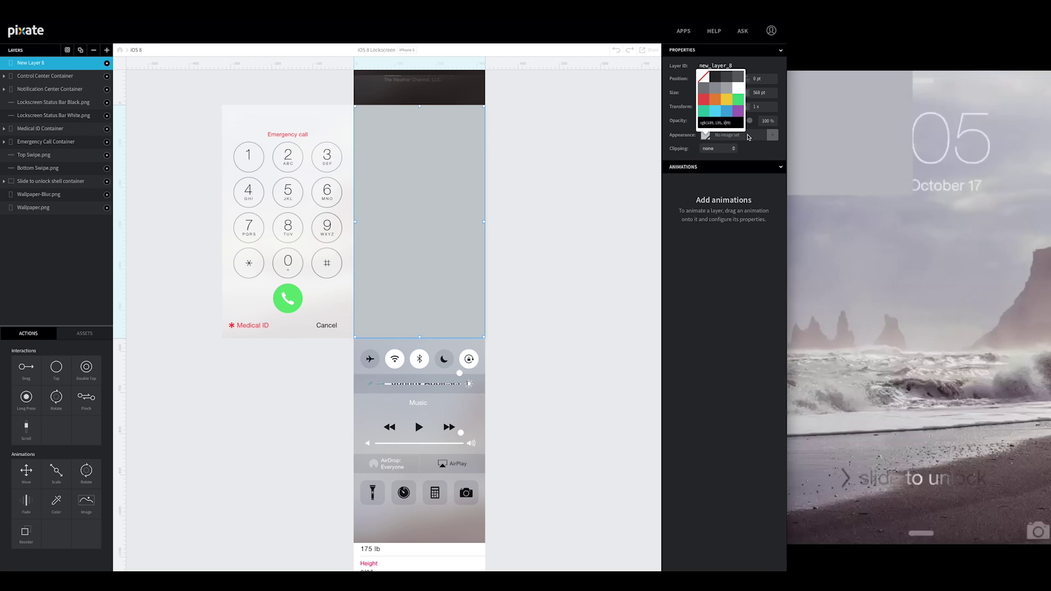
{"action": "key", "text": "BackSpace"}
{"action": "key", "text": "BackSpace"}
{"action": "key", "text": "BackSpace"}
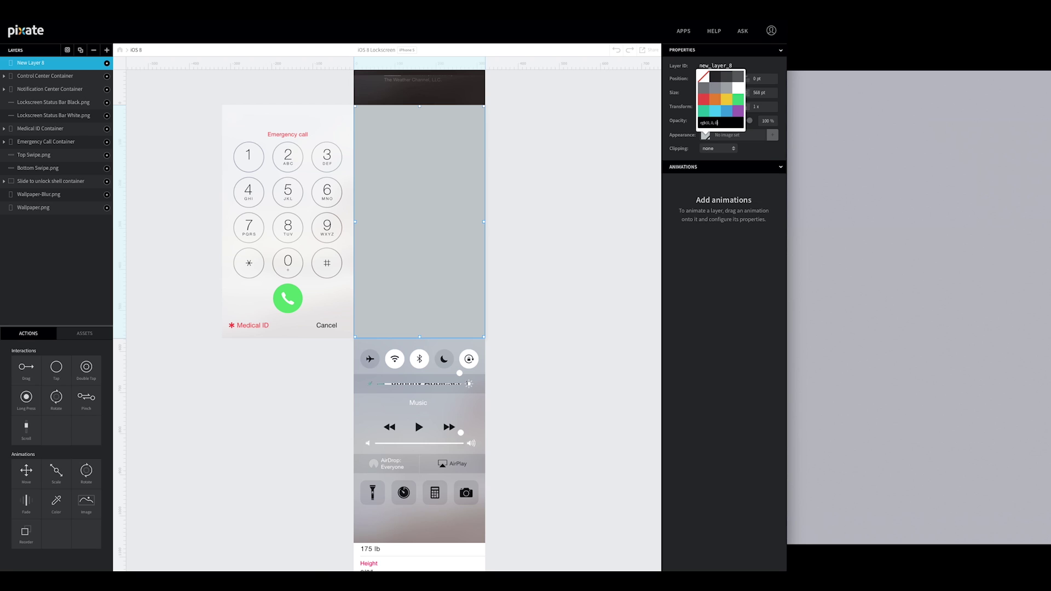
{"action": "key", "text": "Return"}
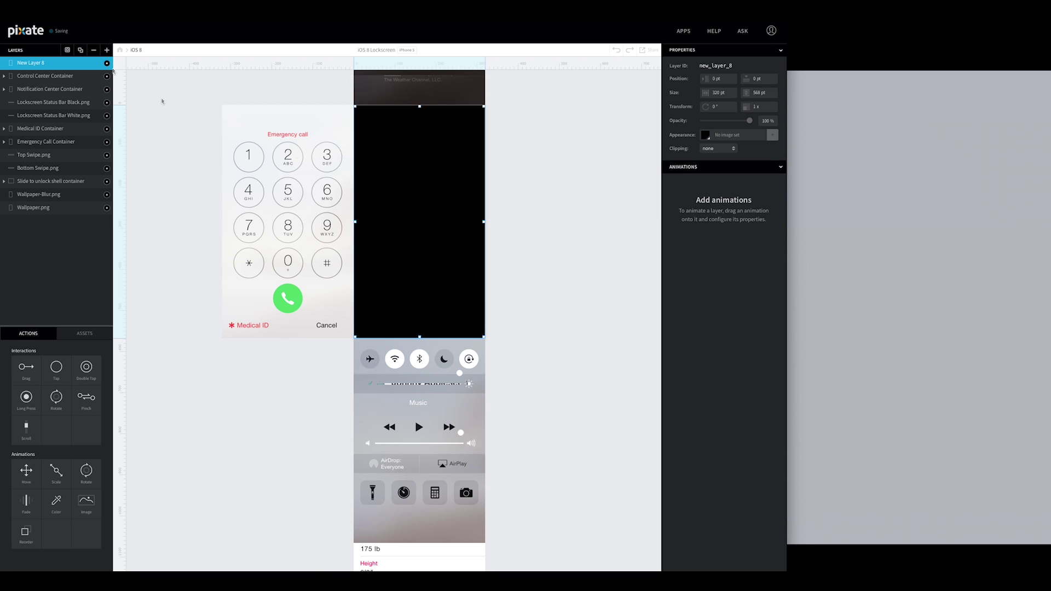
Step: Rename the black layer as Brightness BG and move it below Wallpaper.png in the layer order
{"action": "double_click", "coordinate": [31, 63]}
{"action": "type", "text": "b"}
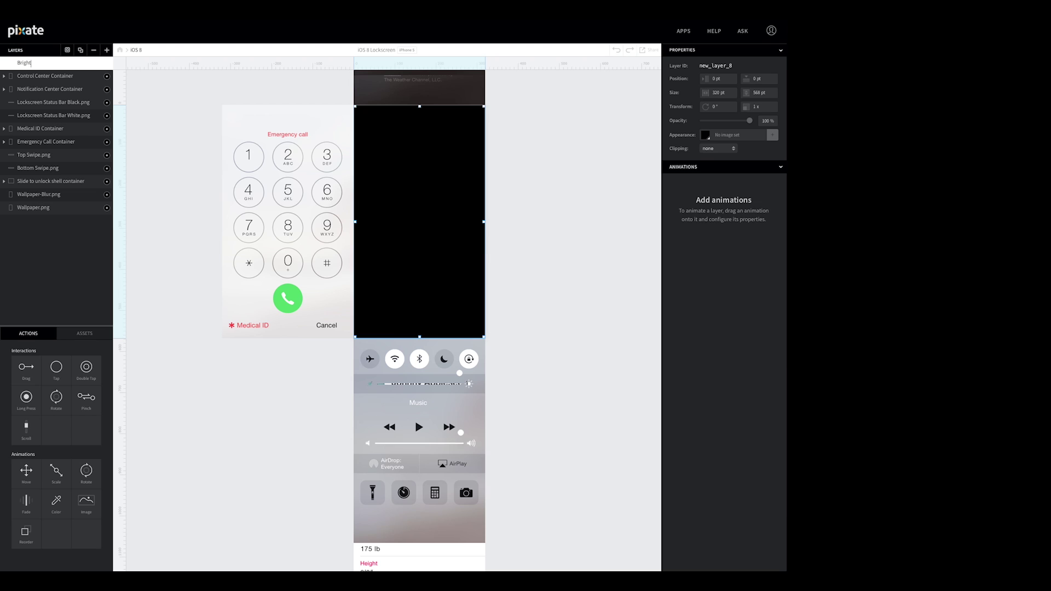
{"action": "key", "text": "Return"}
{"action": "left_click_drag", "start_coordinate": [29, 64], "coordinate": [52, 197]}
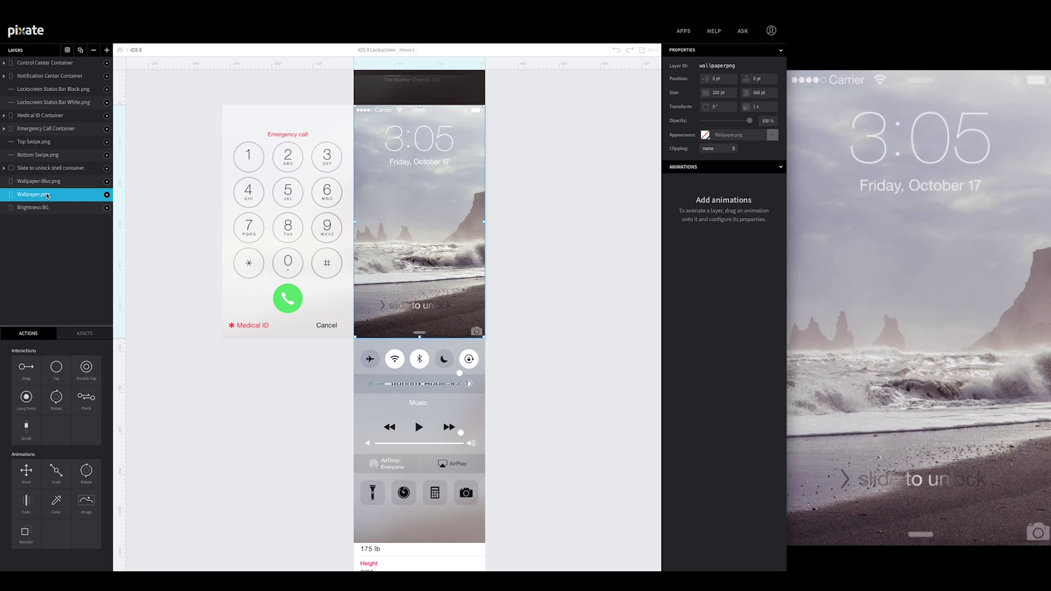
Step: Add a Fade animation to Wallpaper.png and rename it Brightness
{"action": "left_click_drag", "start_coordinate": [26, 495], "coordinate": [33, 194]}
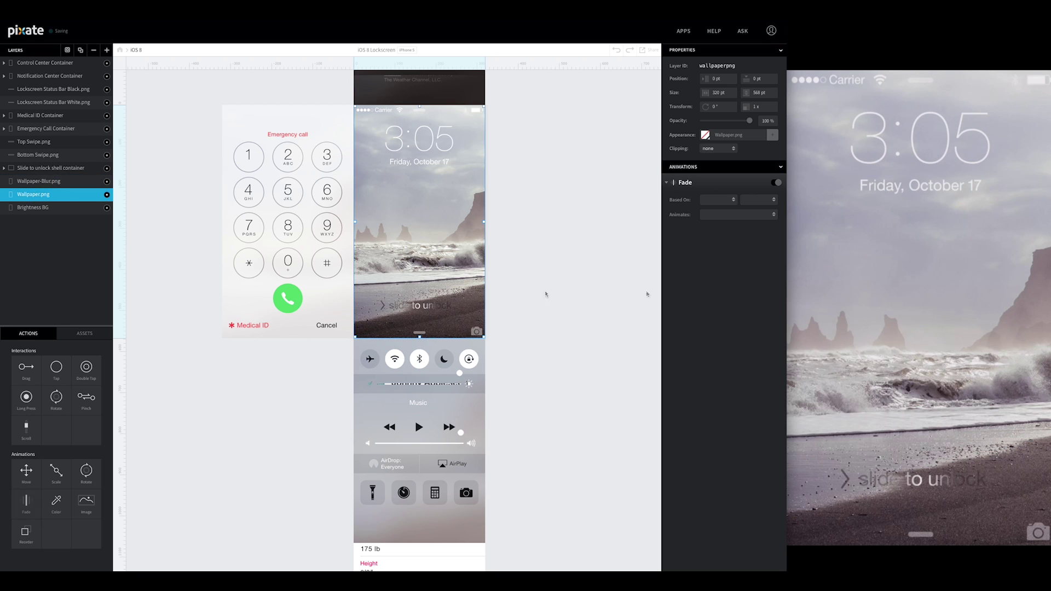
{"action": "double_click", "coordinate": [685, 183]}
{"action": "type", "text": "Bright"}
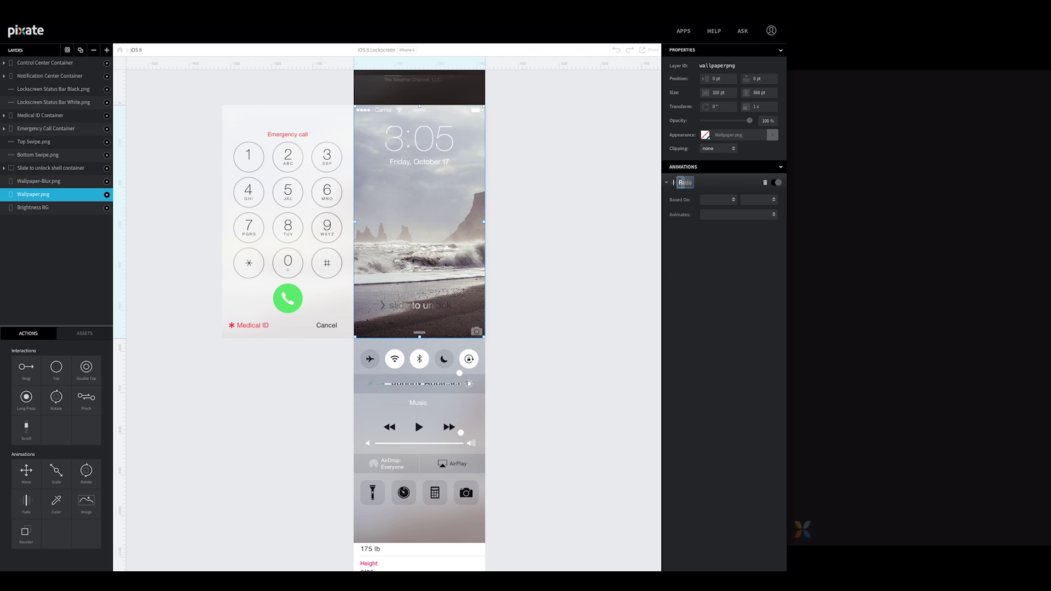
{"action": "type", "text": "ness"}
{"action": "key", "text": "Return"}
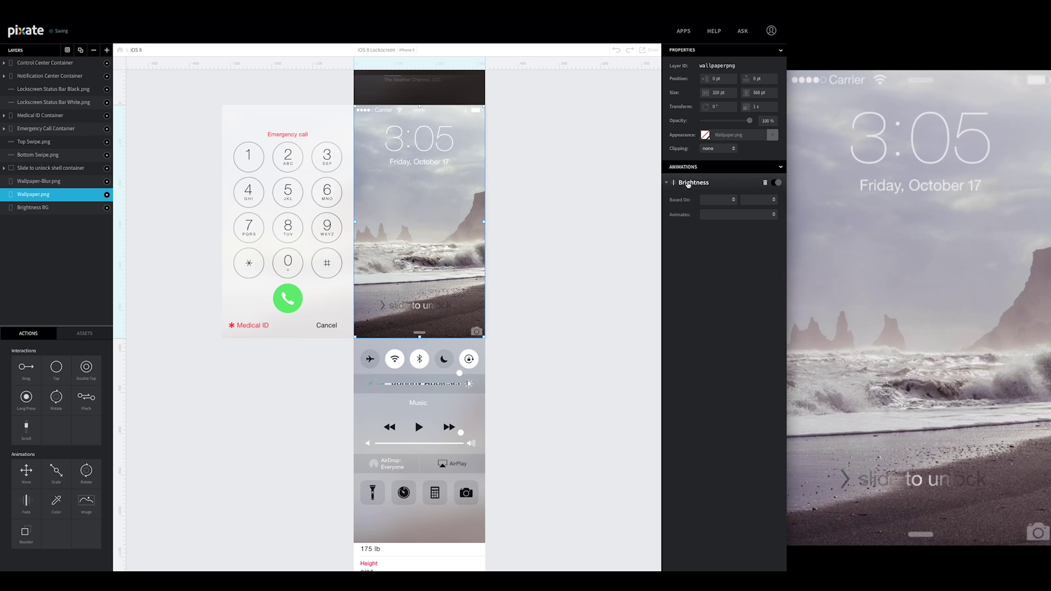
Step: Base Wallpaper.png's Brightness fade on the CC Brightness Slider Handle's drag position, animating continuously to final value
{"action": "left_click", "coordinate": [731, 199]}
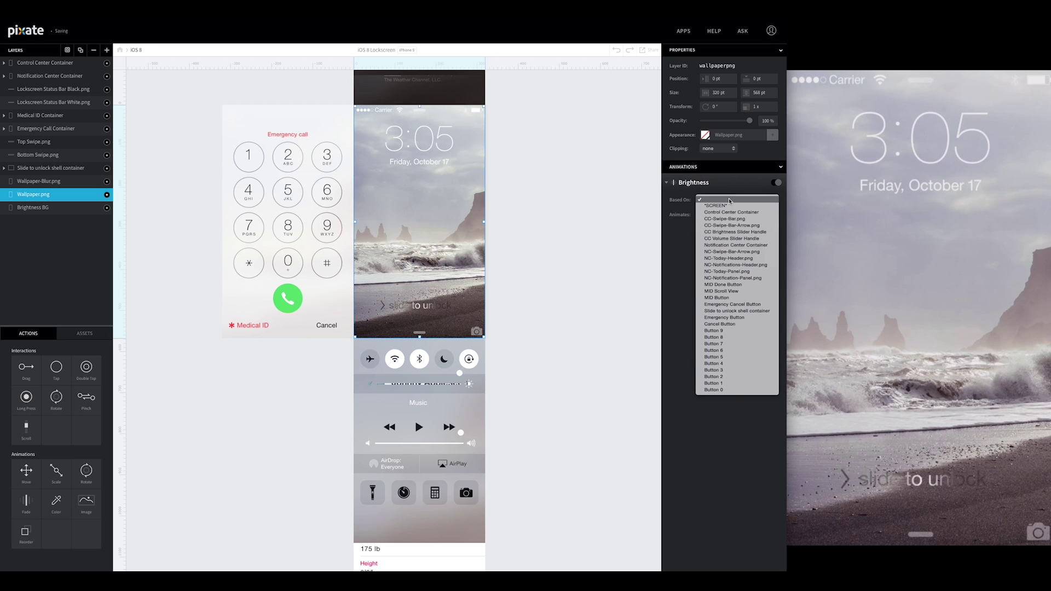
{"action": "left_click", "coordinate": [731, 235]}
{"action": "left_click", "coordinate": [758, 200]}
{"action": "left_click", "coordinate": [758, 207]}
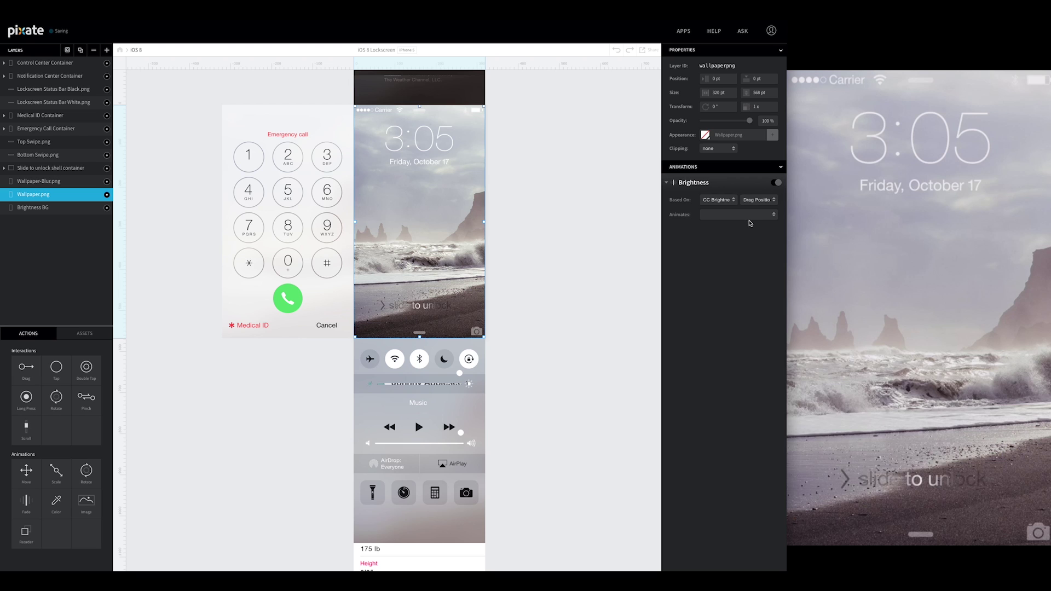
{"action": "left_click", "coordinate": [749, 218]}
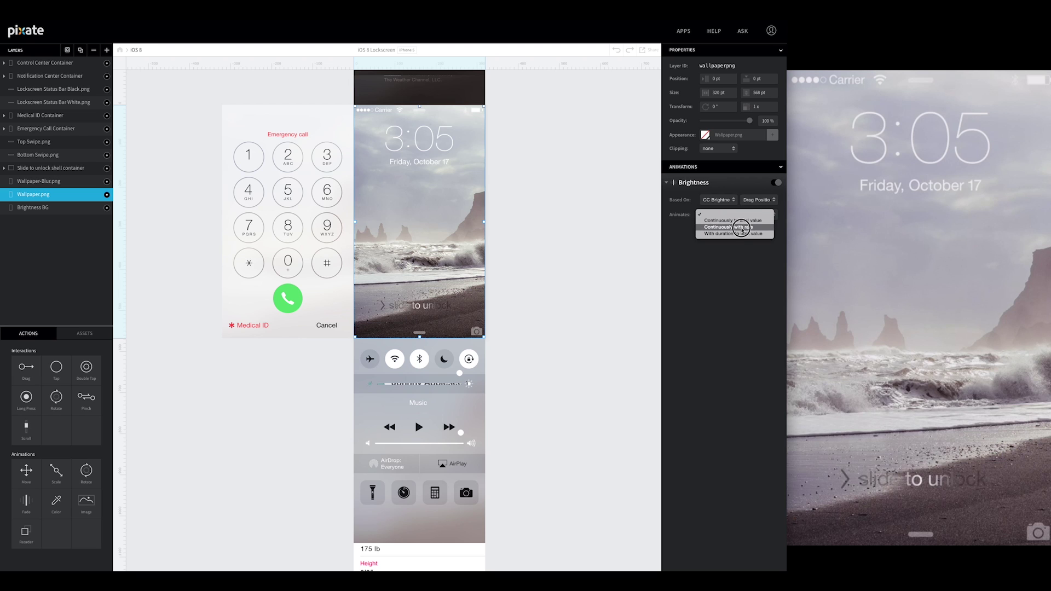
{"action": "left_click", "coordinate": [748, 219]}
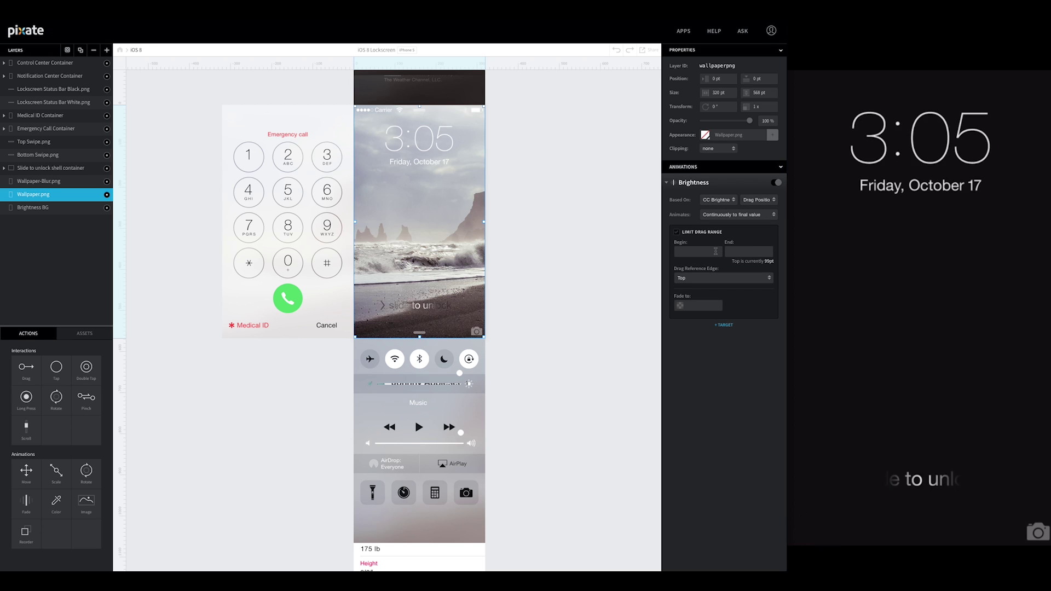
Step: Check the CC Brightness Slider Handle's drag limits and set the wallpaper fade's drag range to begin at 237 pt and end at 43 pt
{"action": "left_click", "coordinate": [716, 251]}
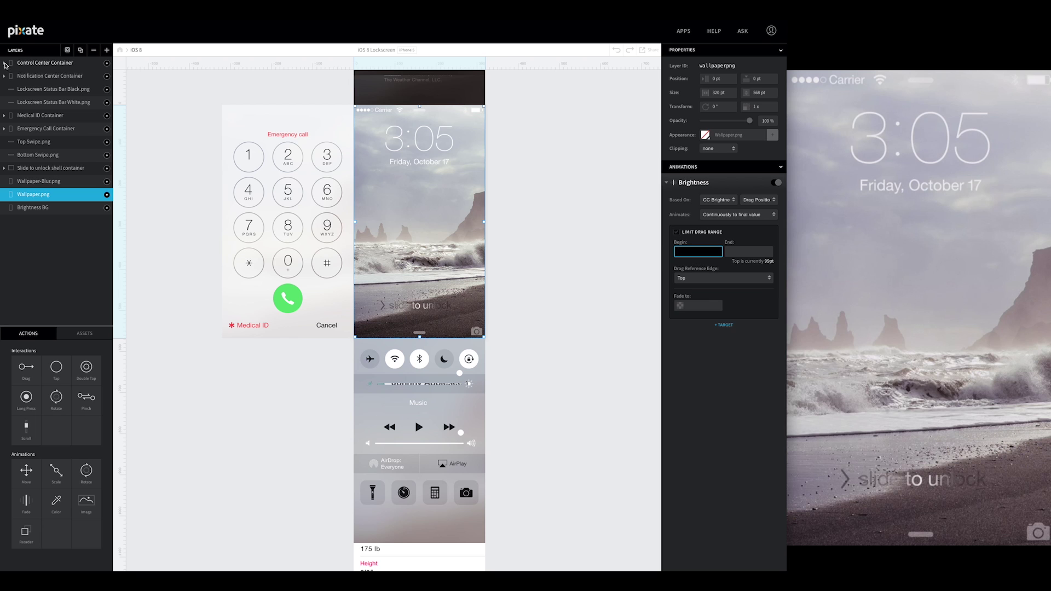
{"action": "left_click", "coordinate": [44, 63]}
{"action": "left_click", "coordinate": [81, 103]}
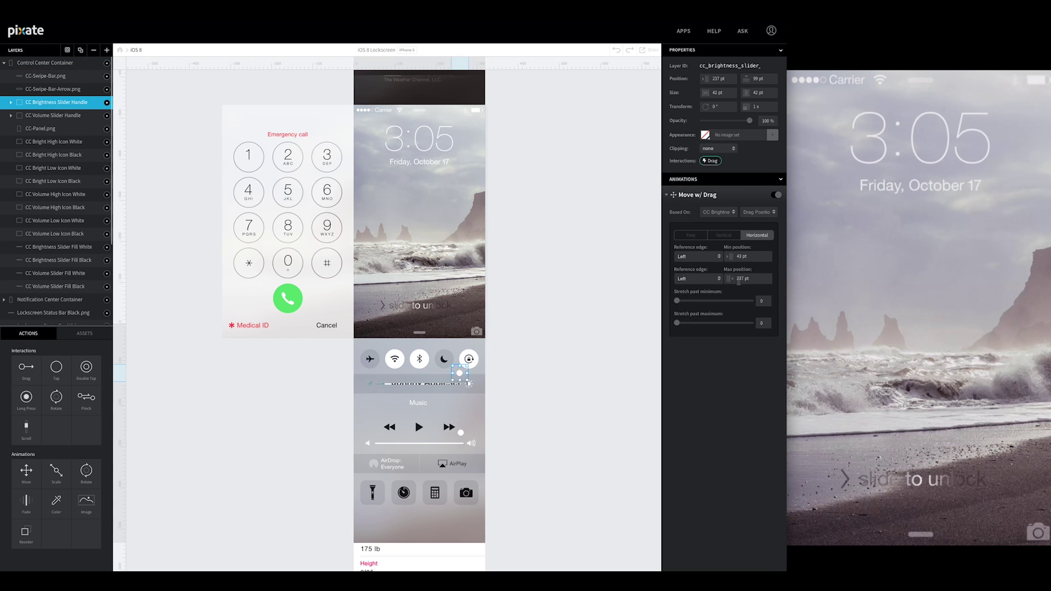
{"action": "scroll", "coordinate": [54, 219], "scroll_direction": "down", "scroll_amount": 5}
{"action": "left_click", "coordinate": [34, 304]}
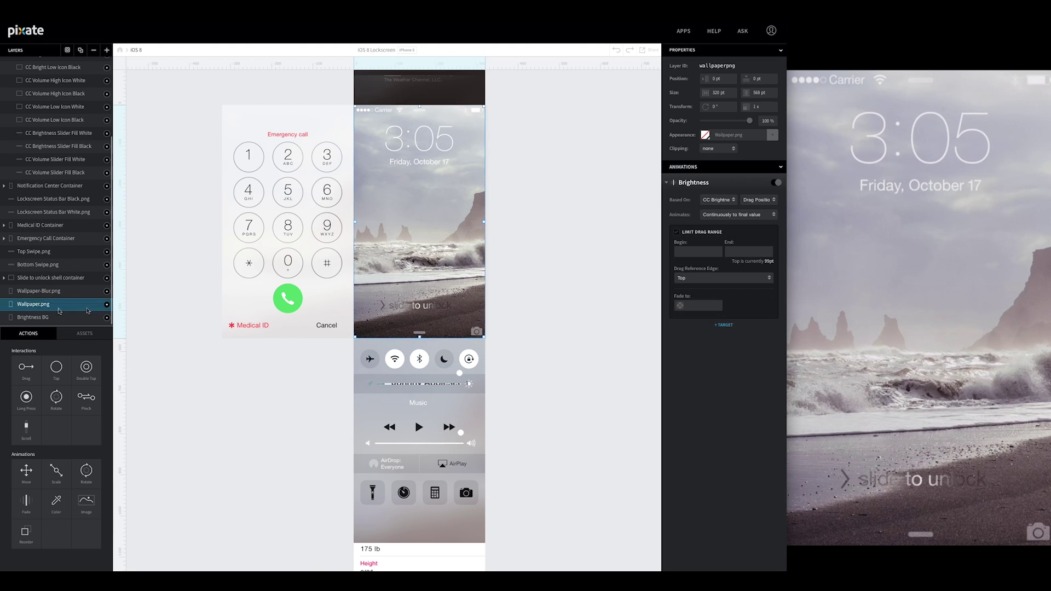
{"action": "left_click", "coordinate": [748, 255]}
{"action": "left_click", "coordinate": [707, 252]}
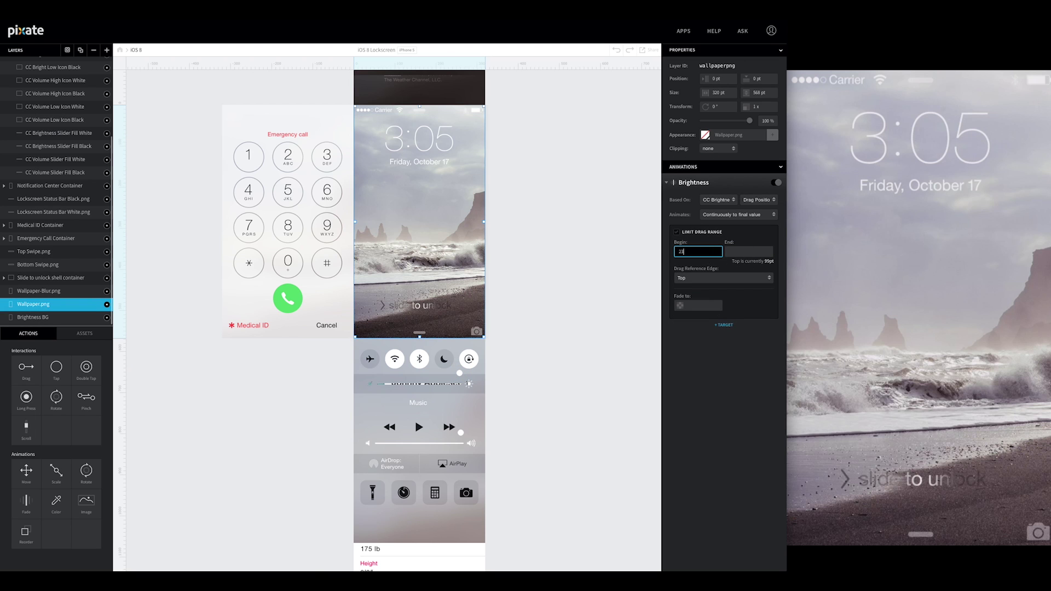
{"action": "left_click", "coordinate": [749, 251]}
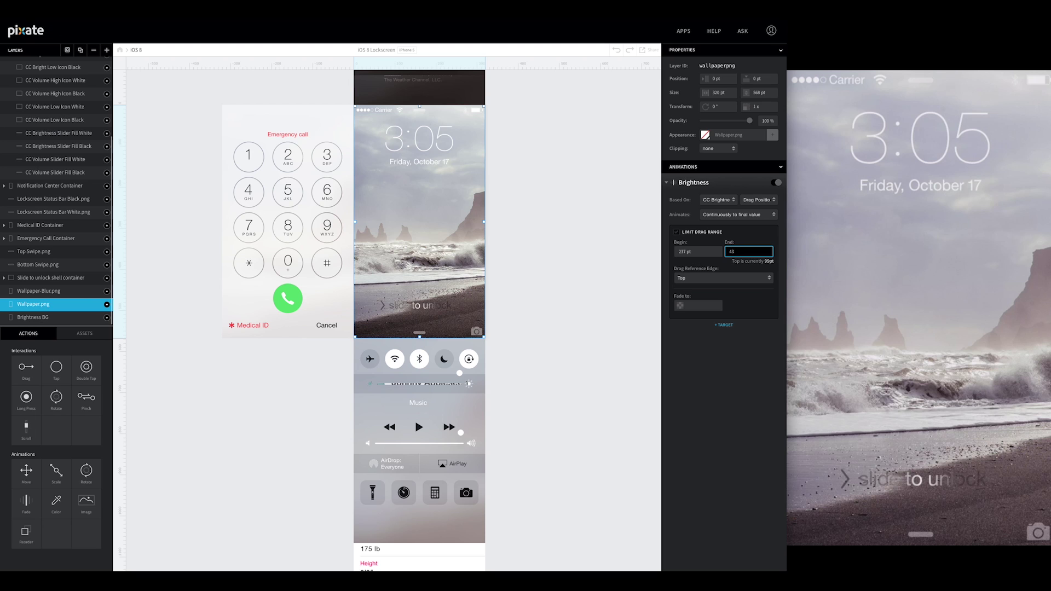
Step: Set the wallpaper fade's drag reference edge to Left and its Fade to value to 15%
{"action": "left_click", "coordinate": [724, 280]}
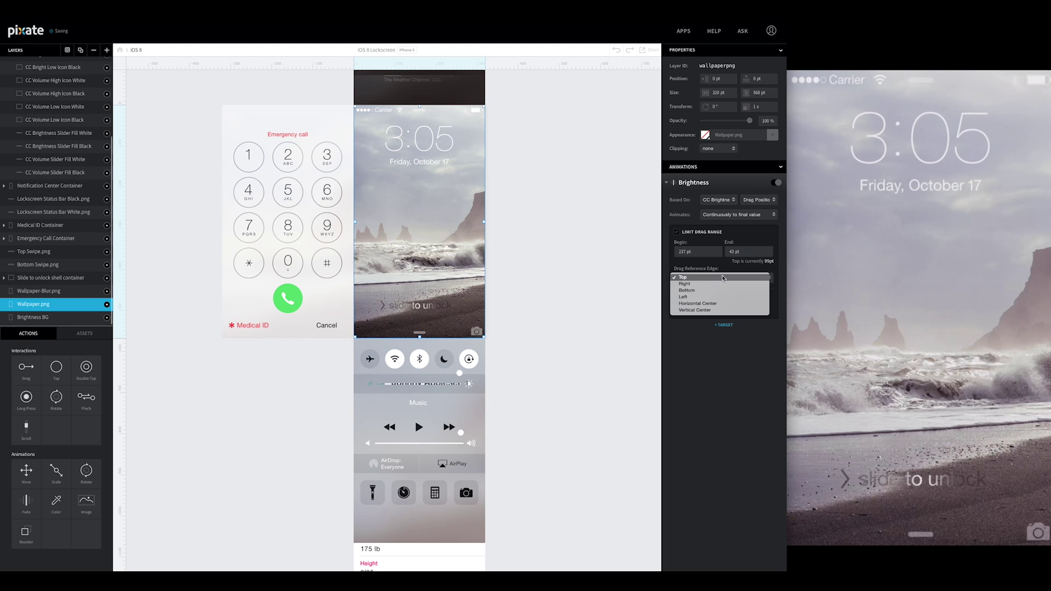
{"action": "left_click", "coordinate": [692, 297]}
{"action": "left_click", "coordinate": [694, 304]}
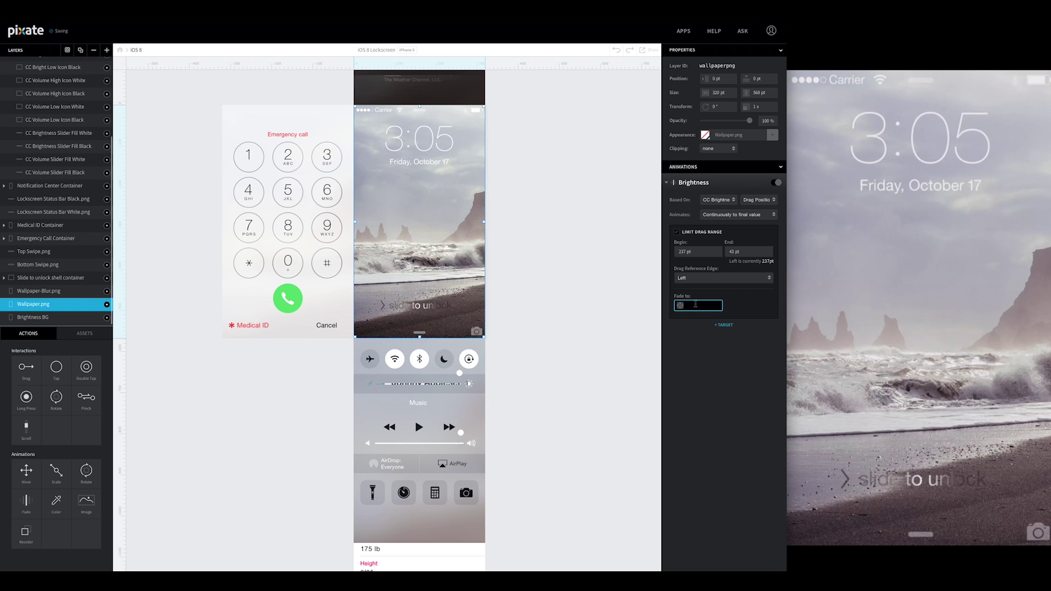
{"action": "type", "text": "15"}
{"action": "key", "text": "Return"}
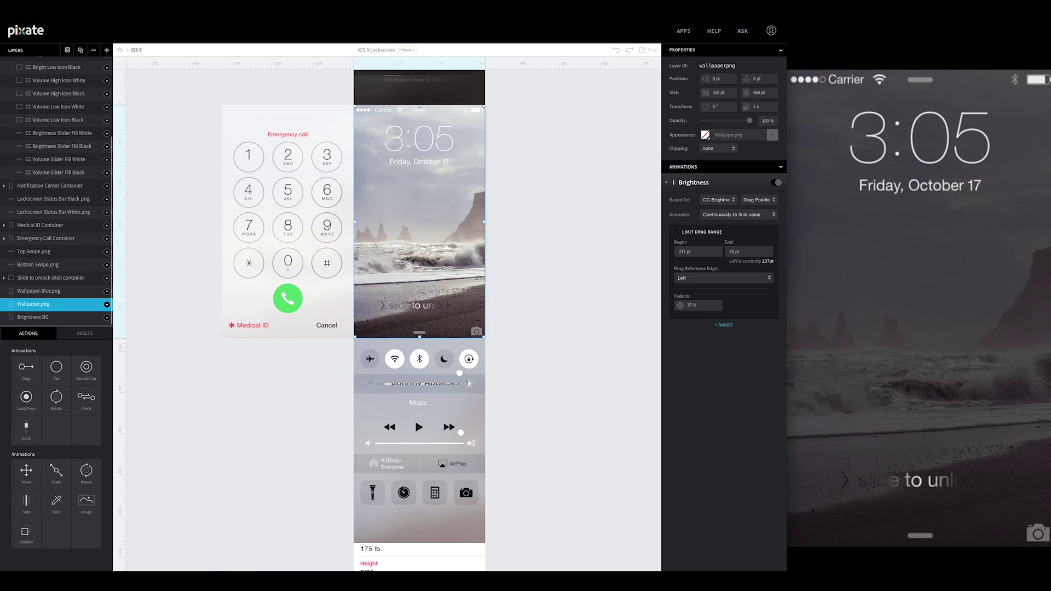
Step: Add a Fade animation to the Slide to unlock shell container and rename it Brightness
{"action": "left_click", "coordinate": [60, 284]}
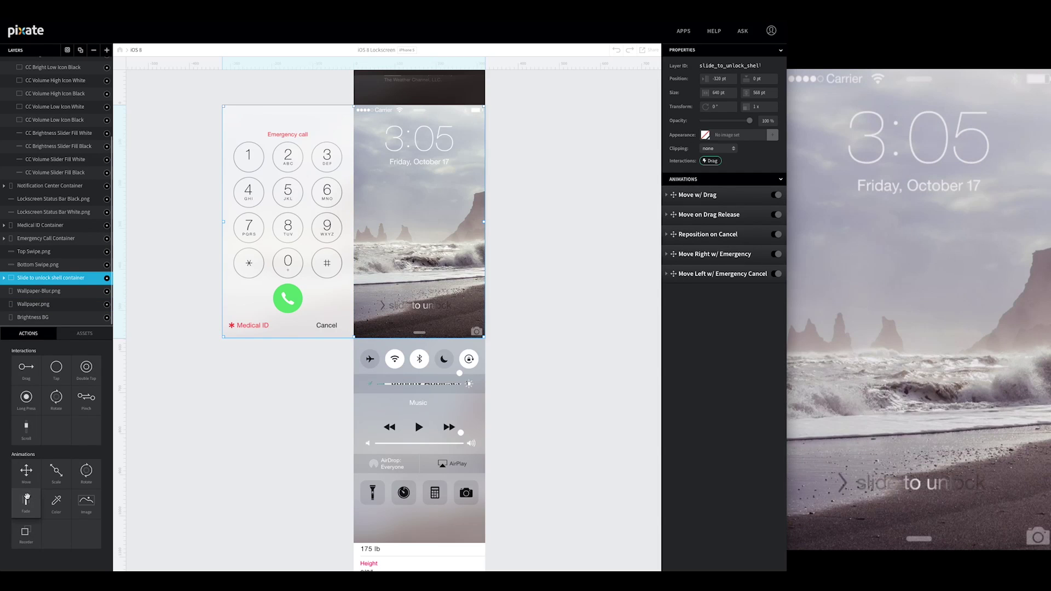
{"action": "left_click_drag", "start_coordinate": [26, 470], "coordinate": [47, 285]}
{"action": "left_click_drag", "start_coordinate": [26, 500], "coordinate": [35, 277]}
{"action": "double_click", "coordinate": [685, 293]}
{"action": "type", "text": "Brightness"}
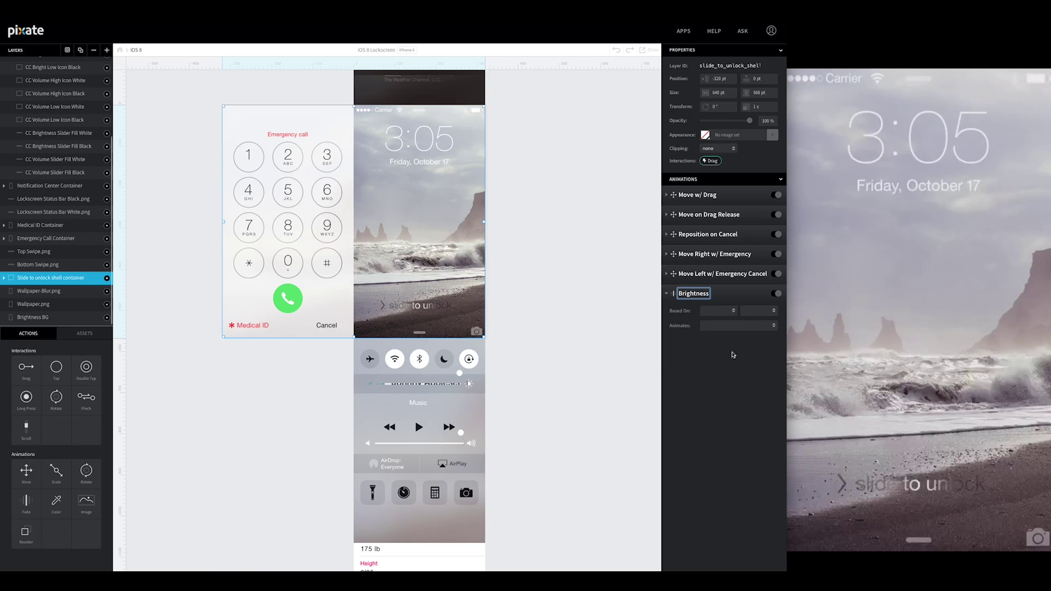
Step: Base the Slide to unlock shell container's Brightness fade on the CC Brightness Slider Handle's drag position, animating continuously to final value
{"action": "left_click", "coordinate": [729, 310]}
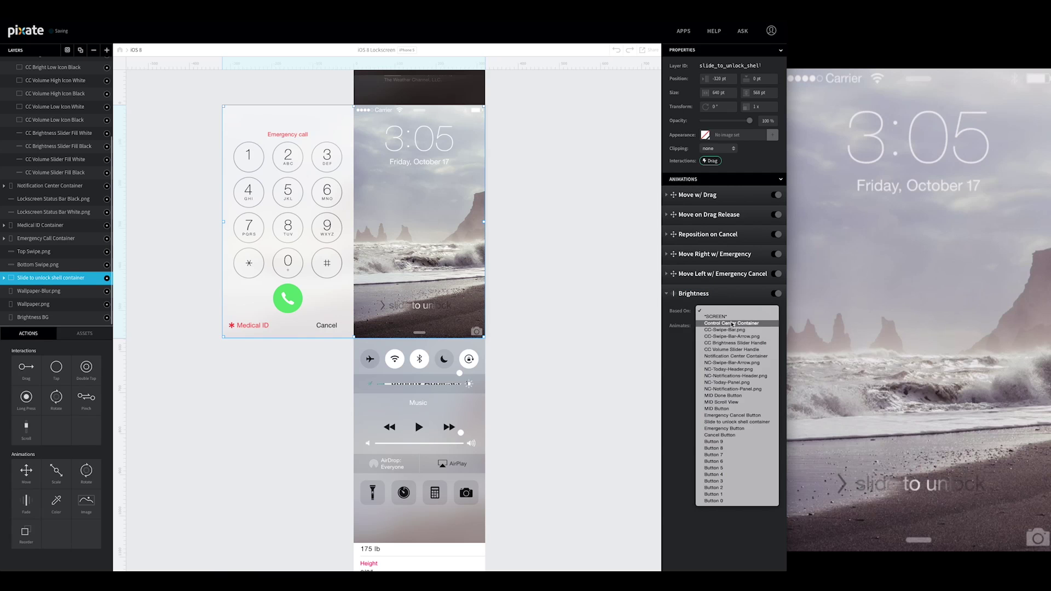
{"action": "left_click", "coordinate": [726, 343]}
{"action": "left_click", "coordinate": [752, 311]}
{"action": "left_click", "coordinate": [753, 318]}
{"action": "left_click", "coordinate": [739, 326]}
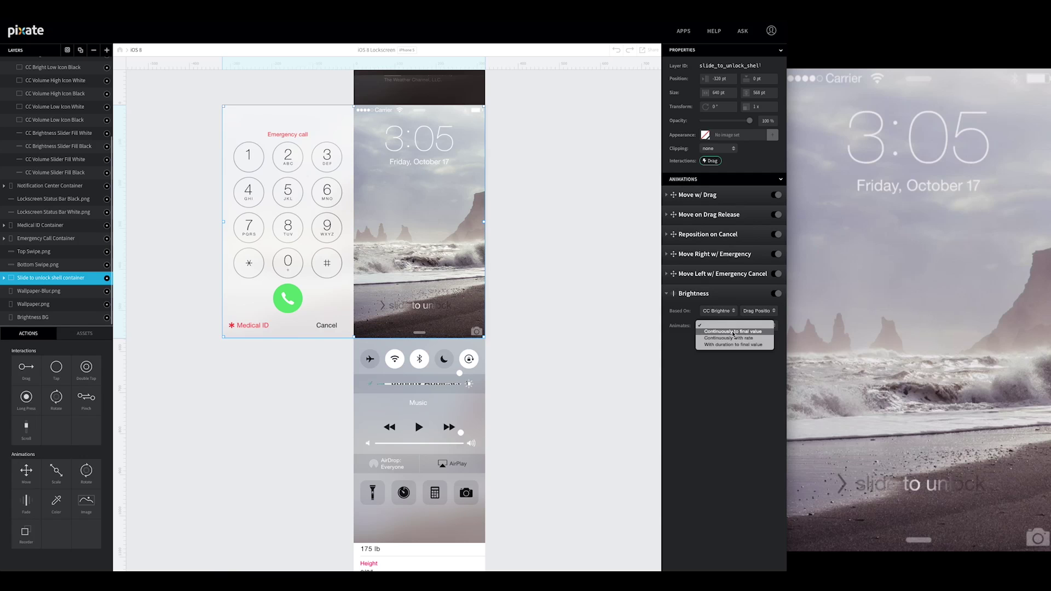
{"action": "left_click", "coordinate": [733, 333]}
Step: Limit the container fade's drag range to begin at 237 pt and end at 43 pt
{"action": "left_click", "coordinate": [708, 361]}
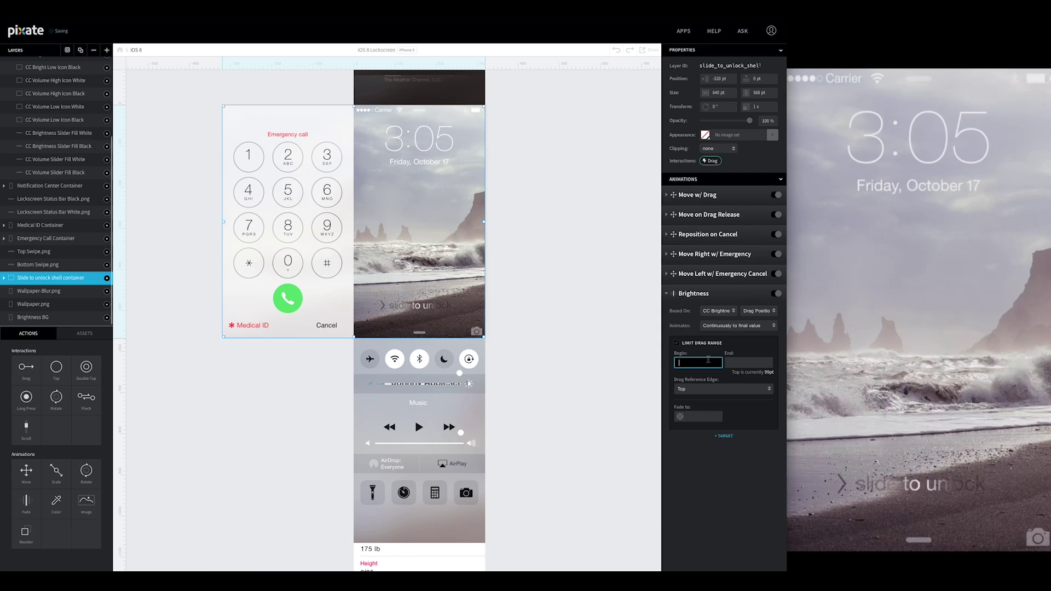
{"action": "type", "text": "1"}
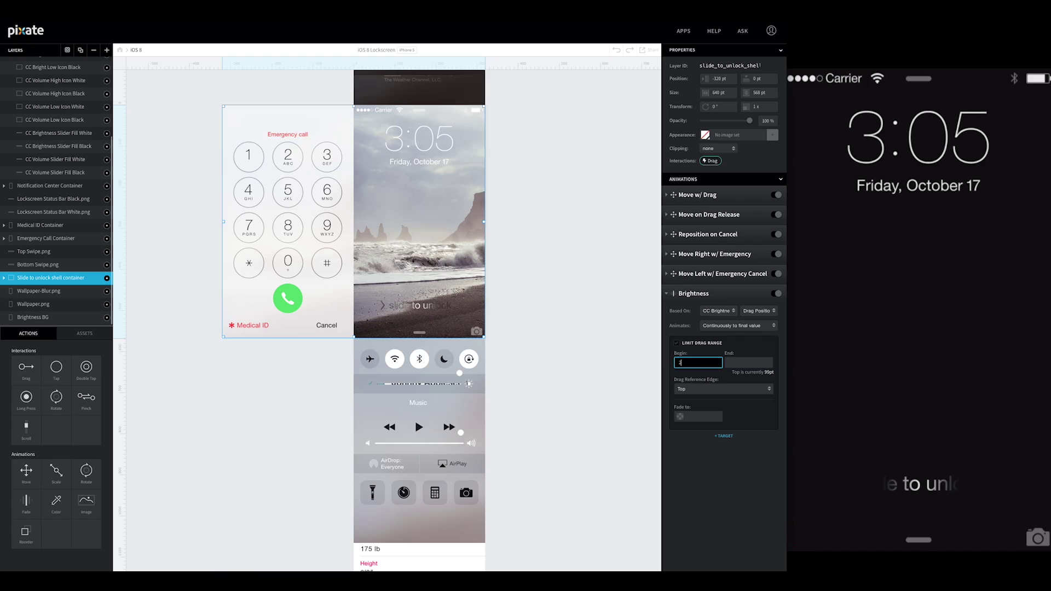
{"action": "key", "text": "Tab"}
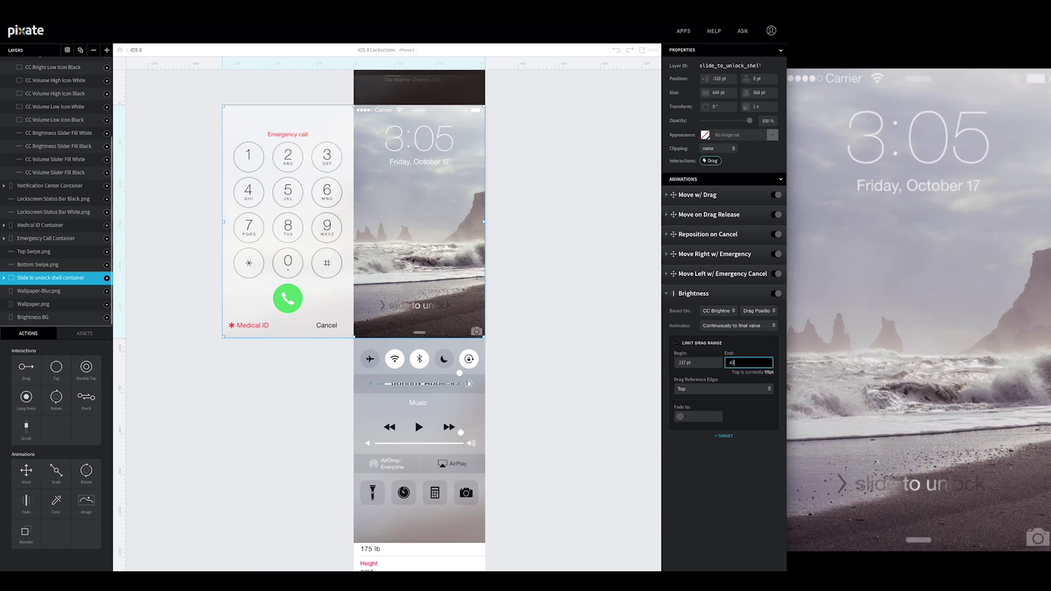
{"action": "type", "text": "43"}
{"action": "key", "text": "Tab"}
Step: Set the container fade's drag reference edge to Left and Fade to 15%, and collapse the Brightness animation
{"action": "left_click", "coordinate": [718, 389]}
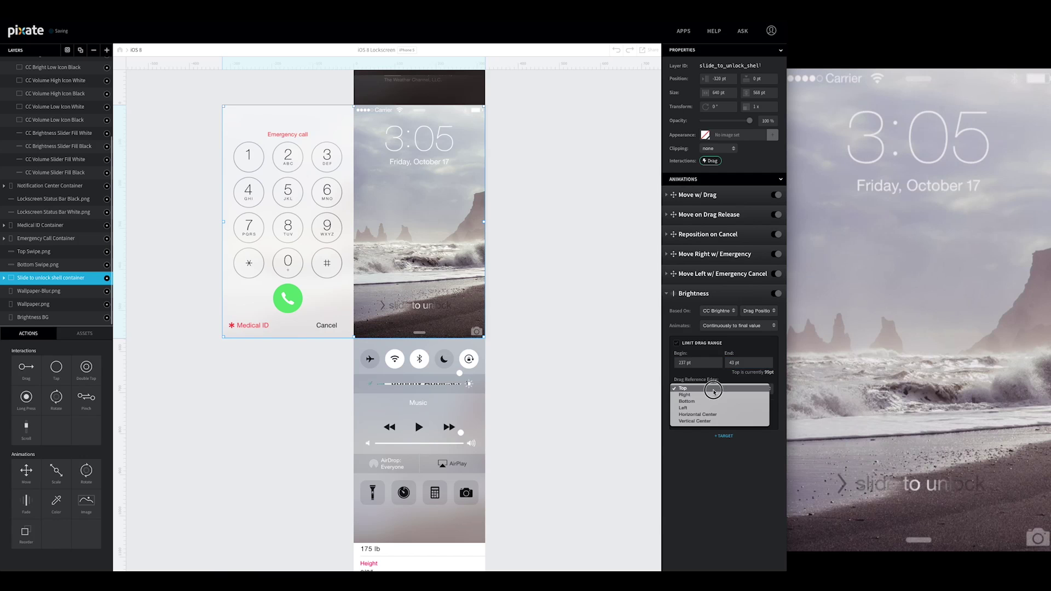
{"action": "left_click", "coordinate": [691, 408]}
{"action": "left_click", "coordinate": [705, 419]}
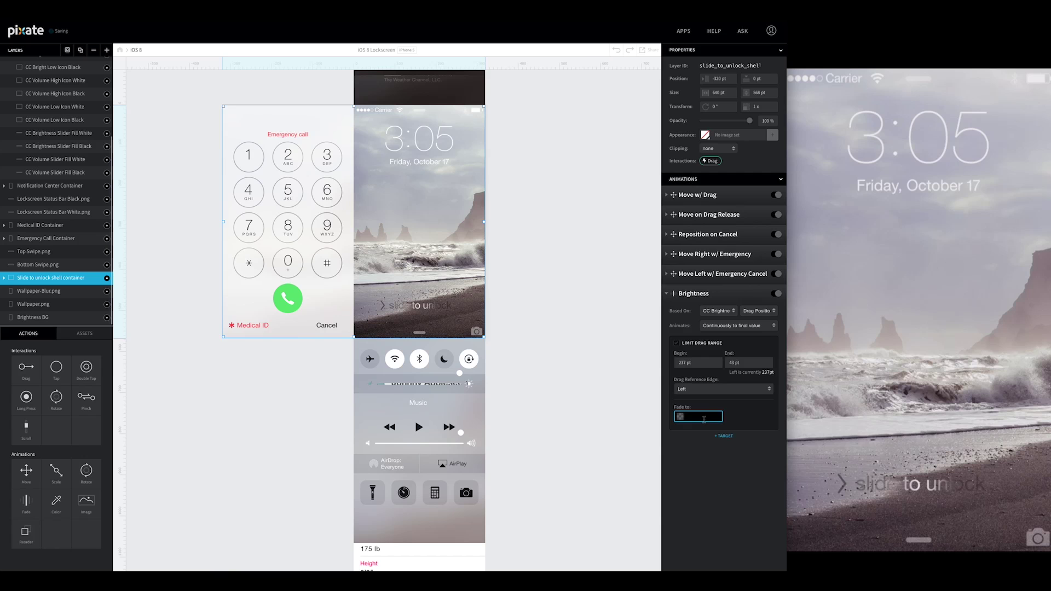
{"action": "type", "text": "15"}
{"action": "key", "text": "Return"}
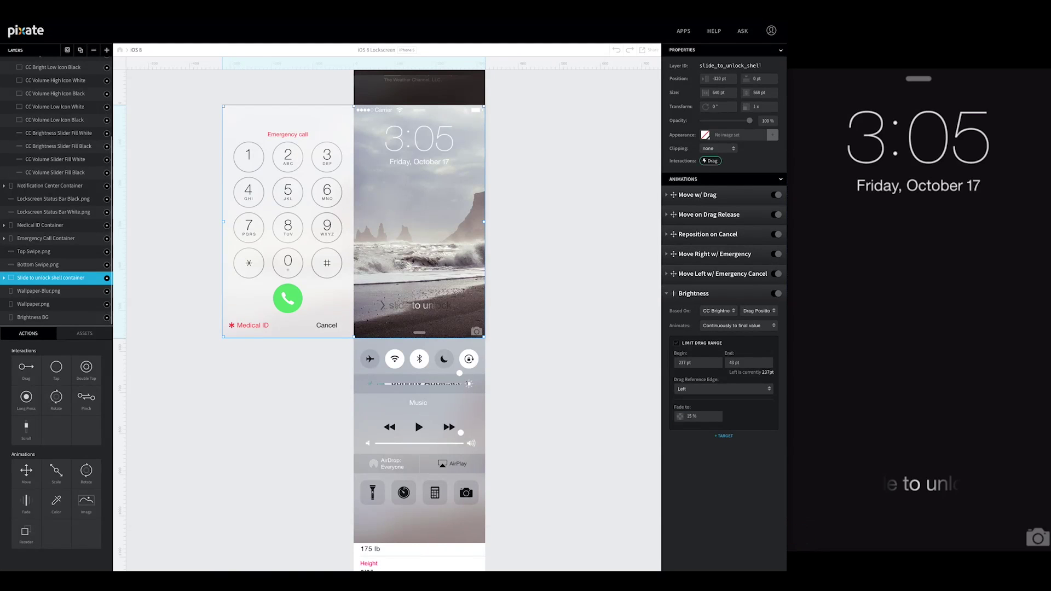
{"action": "left_click", "coordinate": [722, 295]}
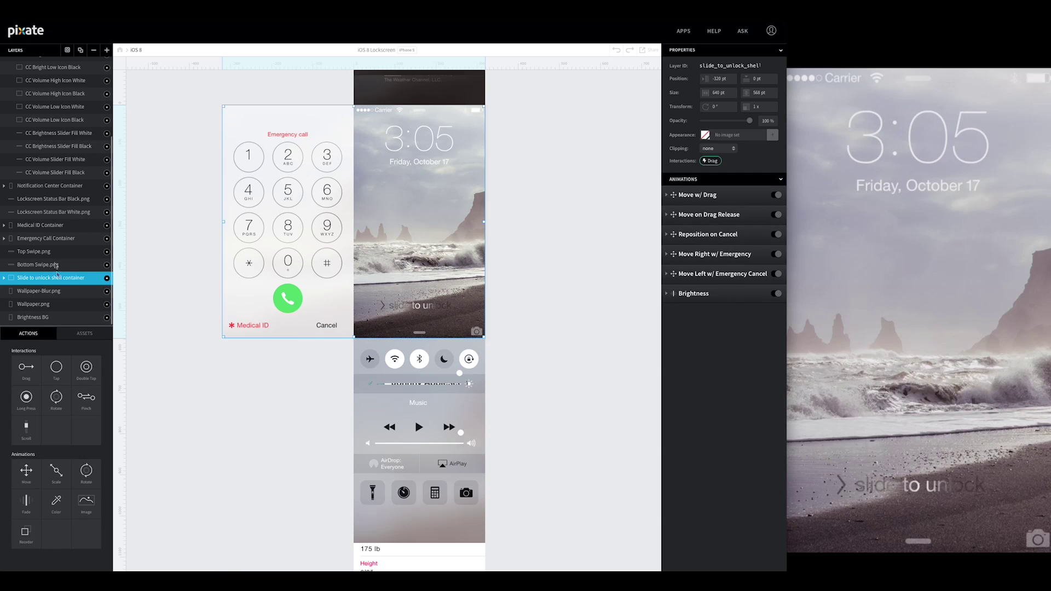
Step: Add a Fade animation to Lockscreen Status Bar White.png and rename it Brightness
{"action": "scroll", "coordinate": [49, 246], "scroll_direction": "up", "scroll_amount": 1}
{"action": "left_click", "coordinate": [54, 219]}
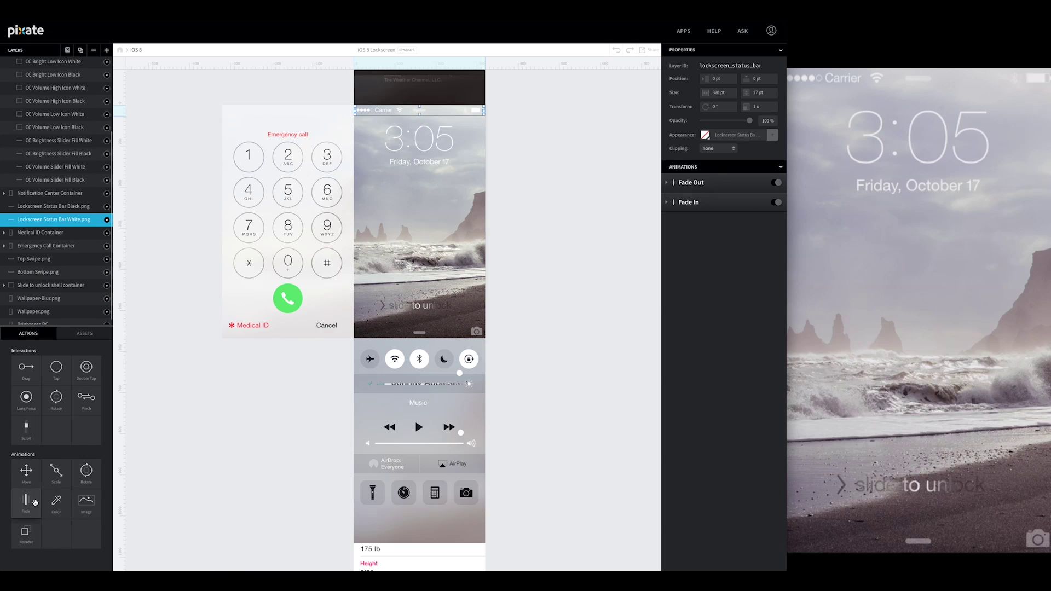
{"action": "left_click_drag", "start_coordinate": [30, 504], "coordinate": [57, 220]}
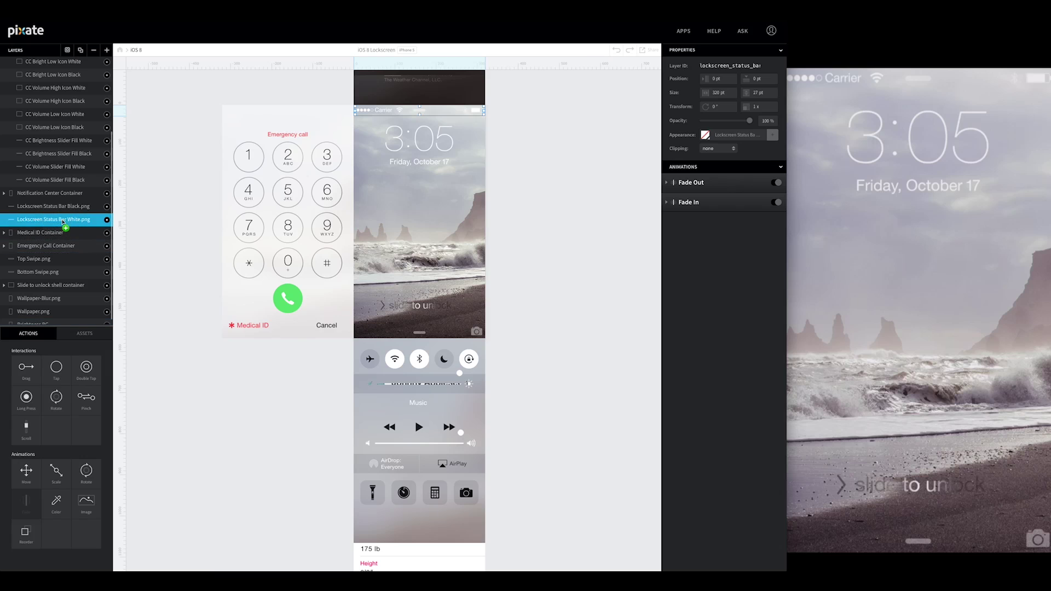
{"action": "double_click", "coordinate": [683, 224]}
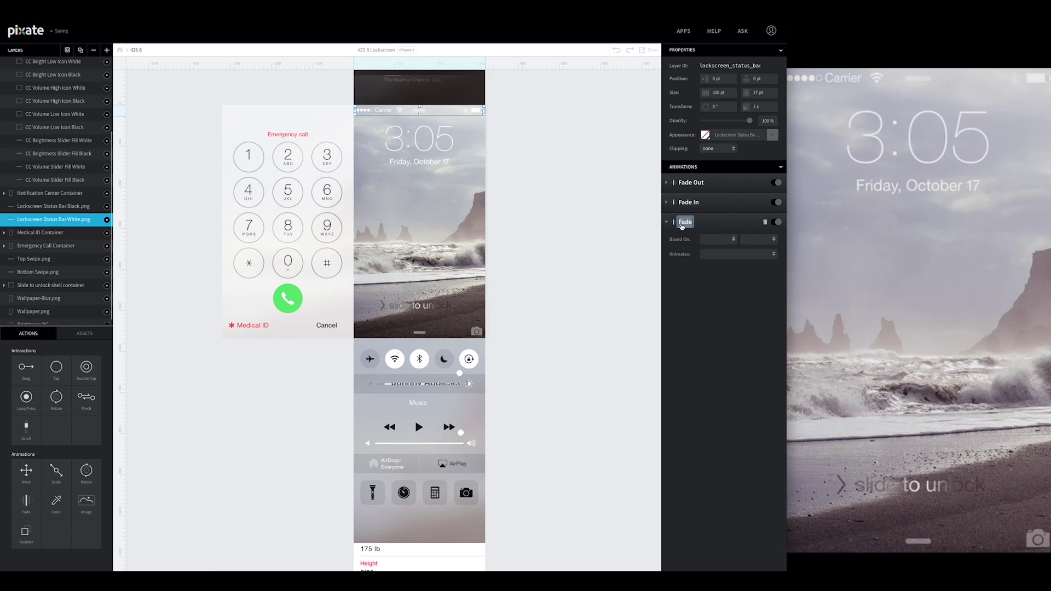
{"action": "type", "text": "Brightness"}
{"action": "key", "text": "Return"}
Step: Base the white status bar's Brightness fade on the CC Brightness Slider Handle's drag position, animating continuously to final value
{"action": "left_click", "coordinate": [732, 241]}
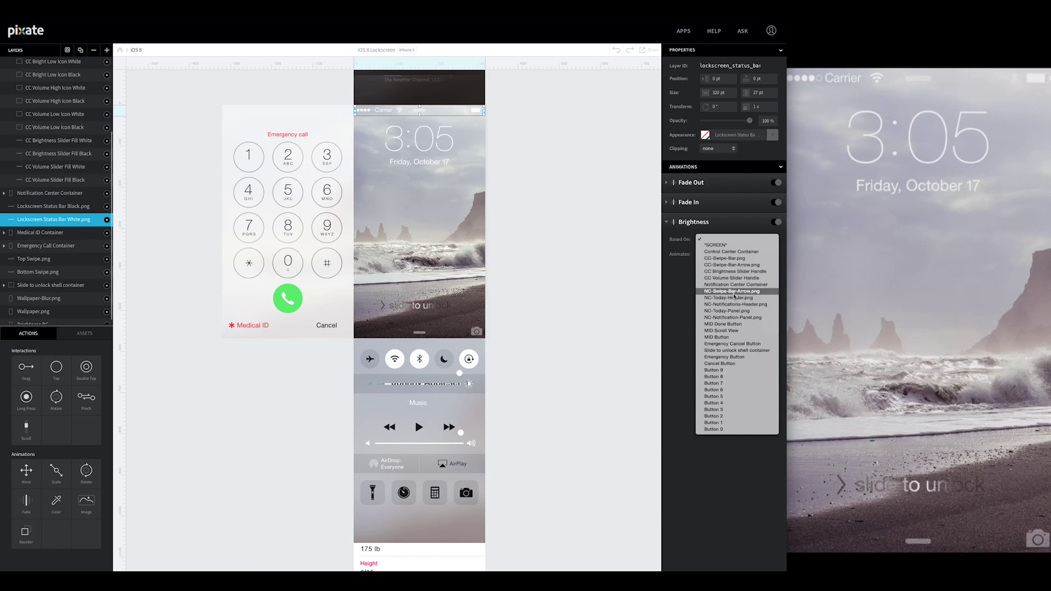
{"action": "left_click", "coordinate": [732, 272]}
{"action": "left_click", "coordinate": [767, 242]}
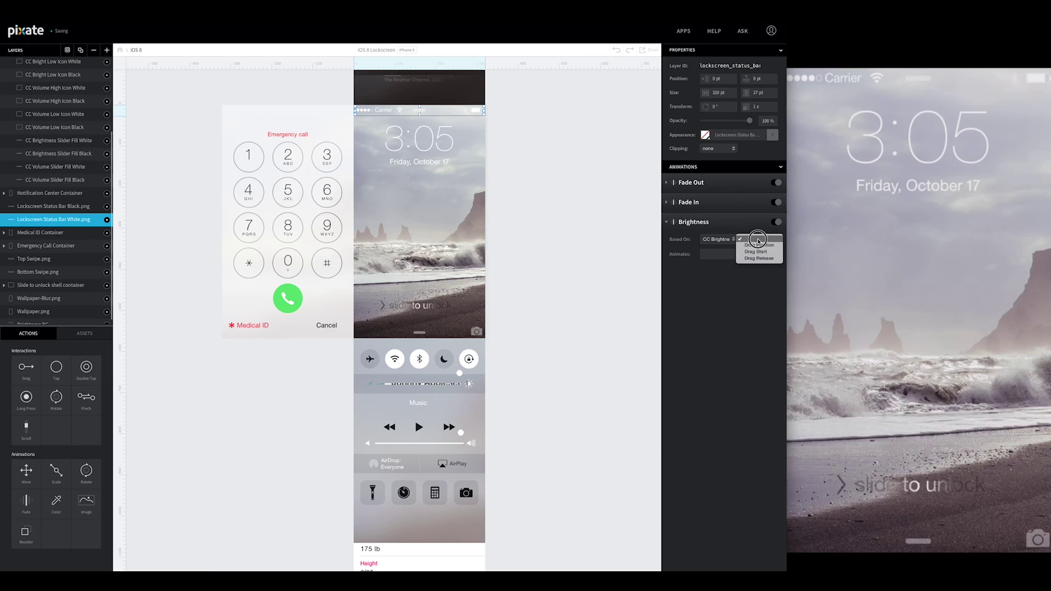
{"action": "left_click", "coordinate": [759, 245]}
{"action": "left_click", "coordinate": [712, 254]}
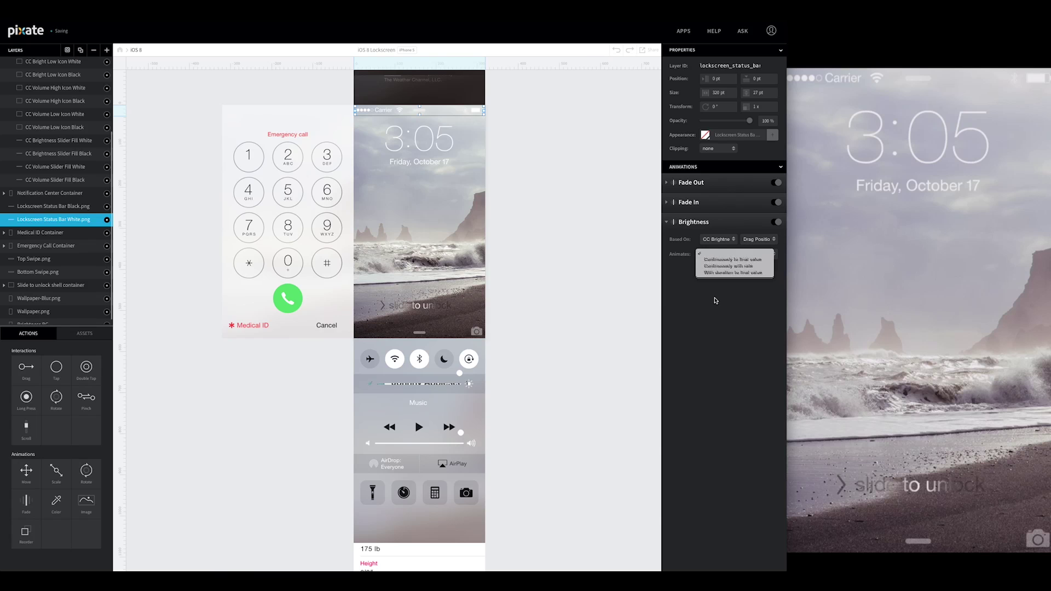
{"action": "left_click", "coordinate": [731, 260]}
Step: Limit the white status bar fade's drag range to begin at 237 pt and end at 43 pt
{"action": "left_click", "coordinate": [716, 291]}
{"action": "type", "text": "237"}
{"action": "key", "text": "Tab"}
{"action": "type", "text": "43"}
{"action": "key", "text": "Return"}
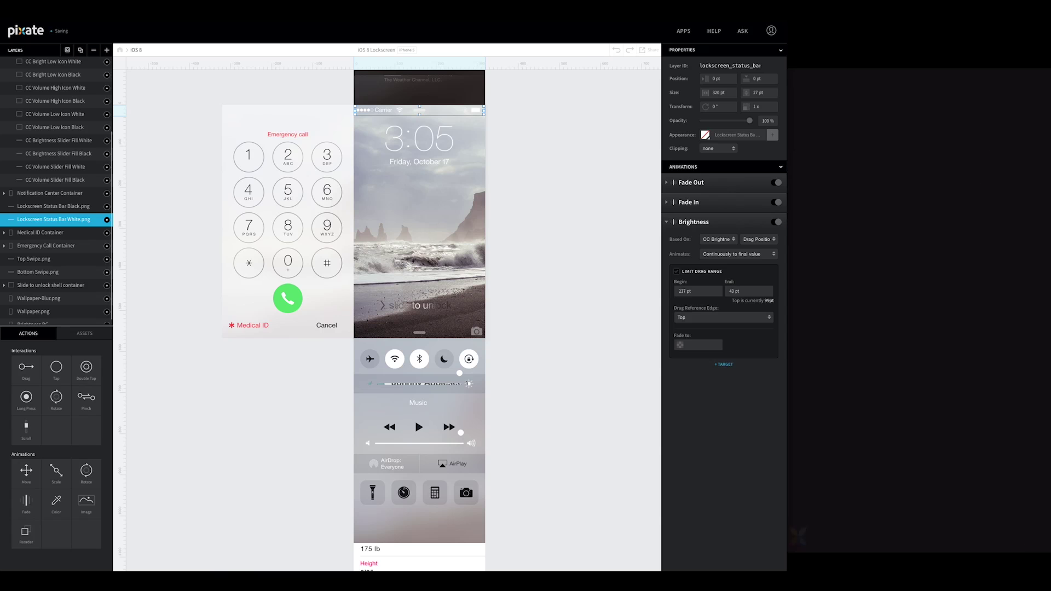
Step: Set the white status bar fade's drag reference edge to Left and its Fade to value to 15%
{"action": "left_click", "coordinate": [742, 319]}
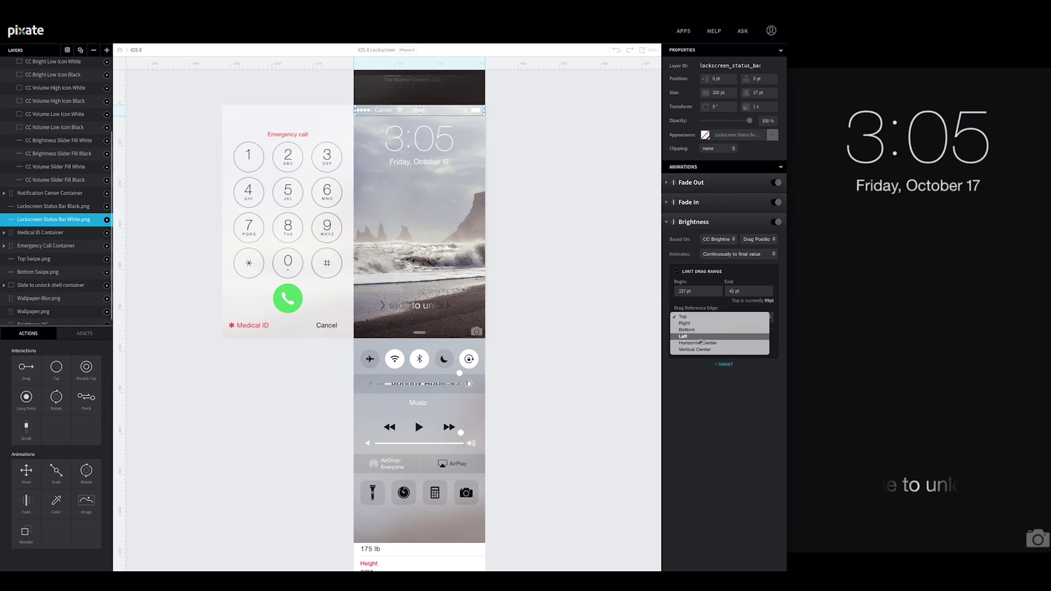
{"action": "left_click", "coordinate": [706, 336]}
{"action": "left_click", "coordinate": [712, 344]}
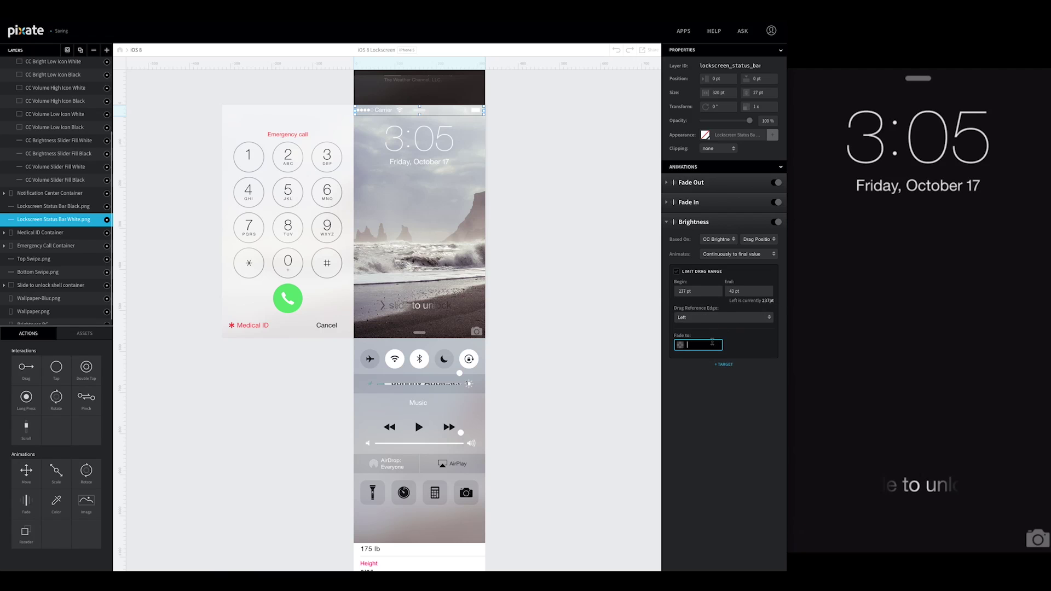
{"action": "type", "text": "15"}
{"action": "key", "text": "Return"}
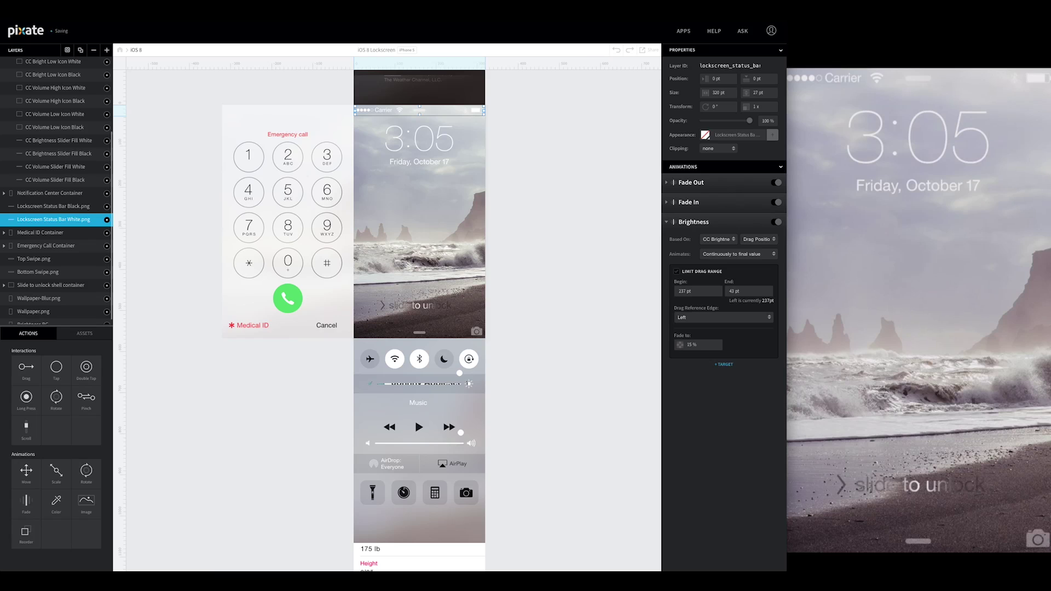